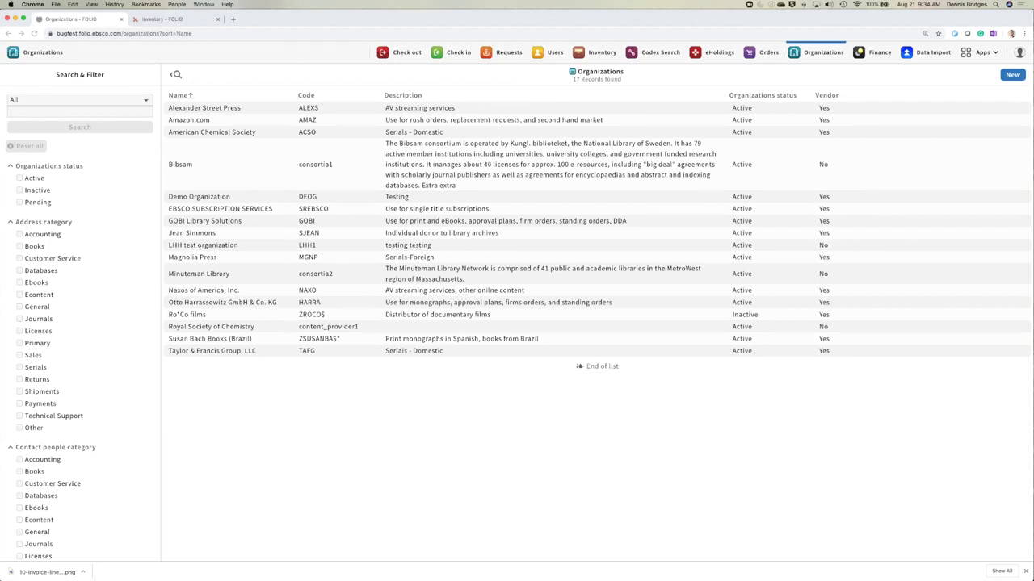
- Zoom the browser page in and start a new organization record in Organizations
{"action": "left_click", "coordinate": [290, 26]}
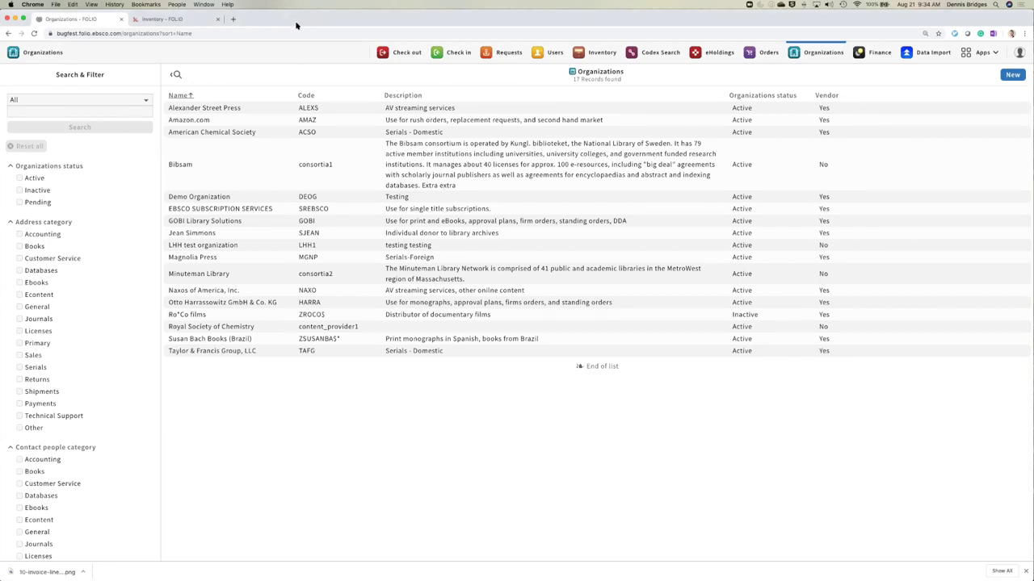
{"action": "key", "text": "super+equal"}
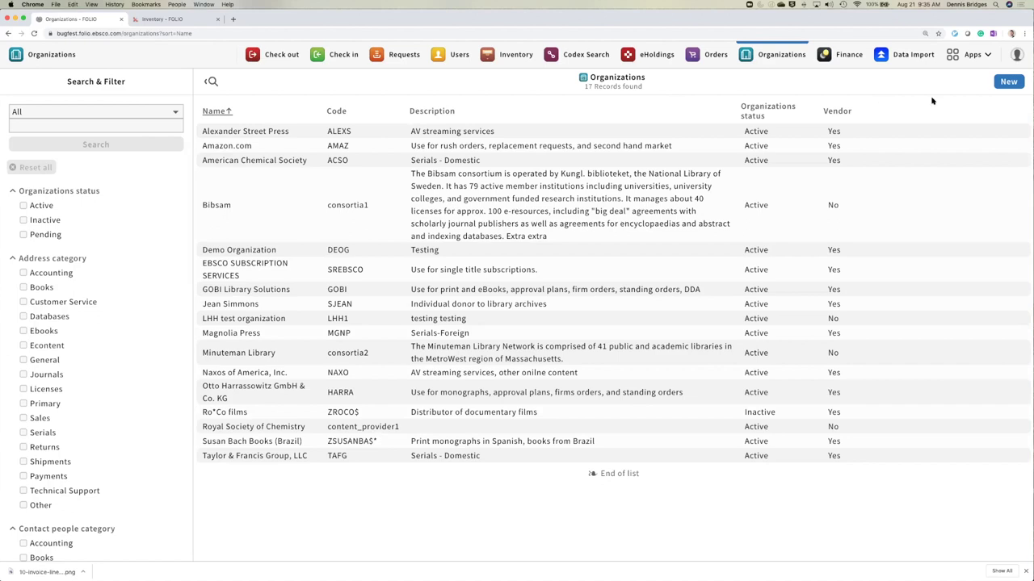
{"action": "left_click", "coordinate": [1002, 84]}
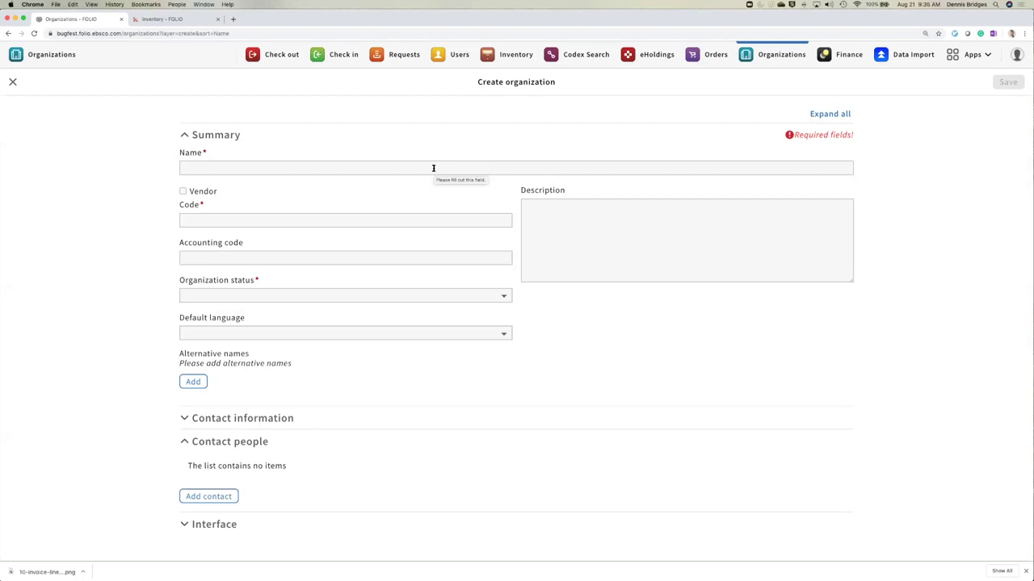
- Enter name 'Demo Organization', code DMO, and set the organization status to Active
{"action": "left_click", "coordinate": [433, 168]}
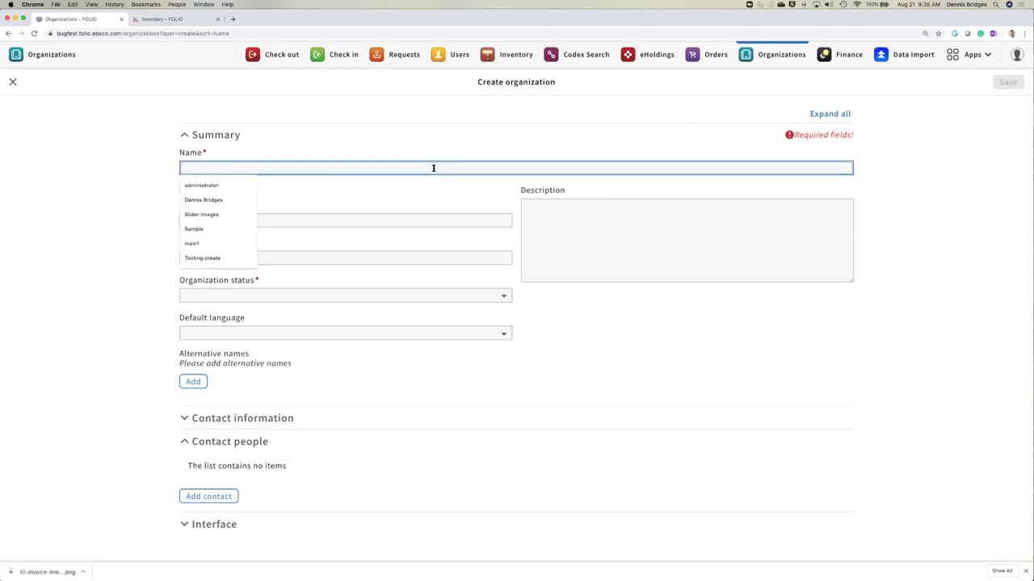
{"action": "type", "text": "Dem"}
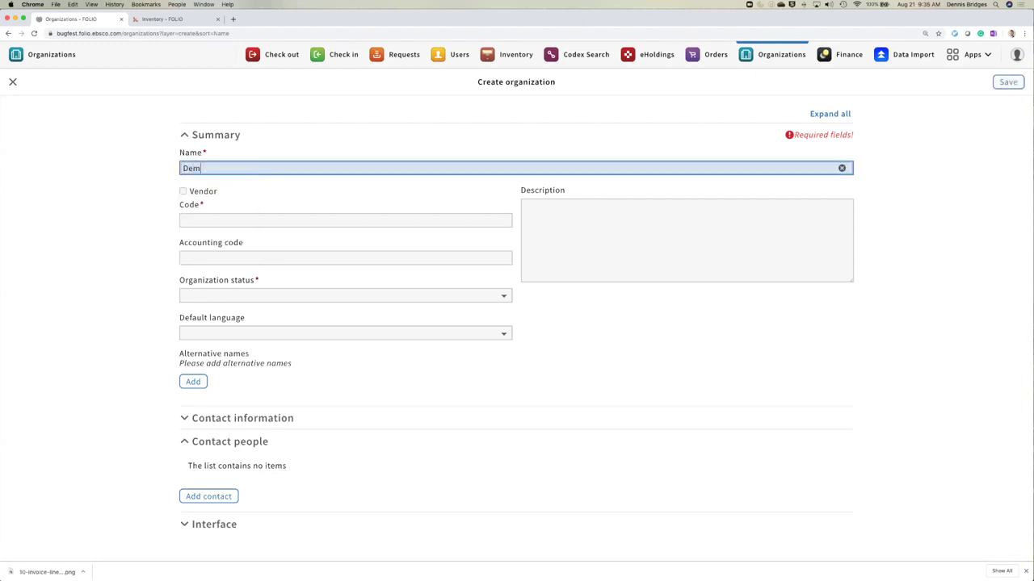
{"action": "type", "text": "o Organization"}
{"action": "left_click", "coordinate": [345, 220]}
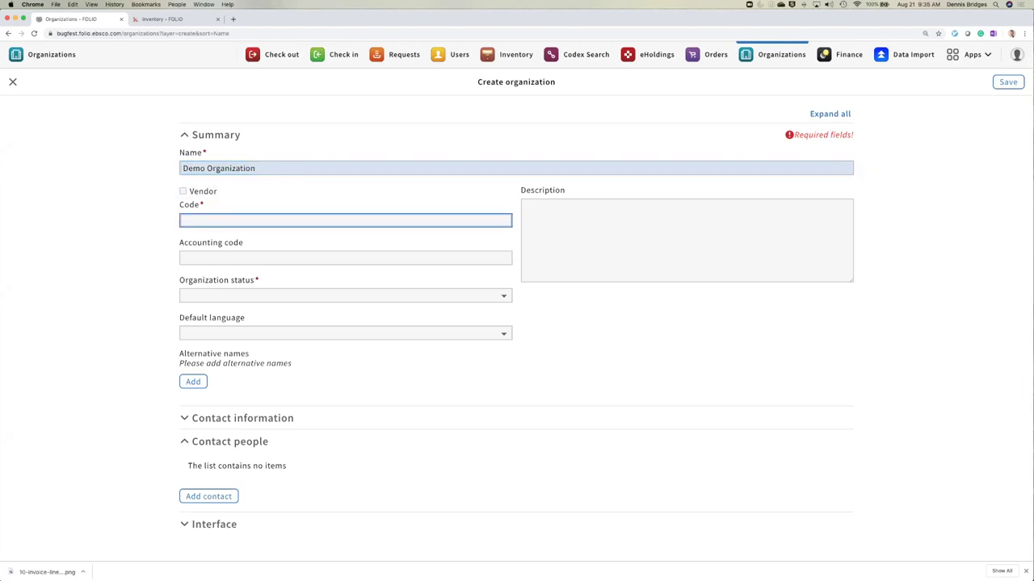
{"action": "type", "text": "DMO"}
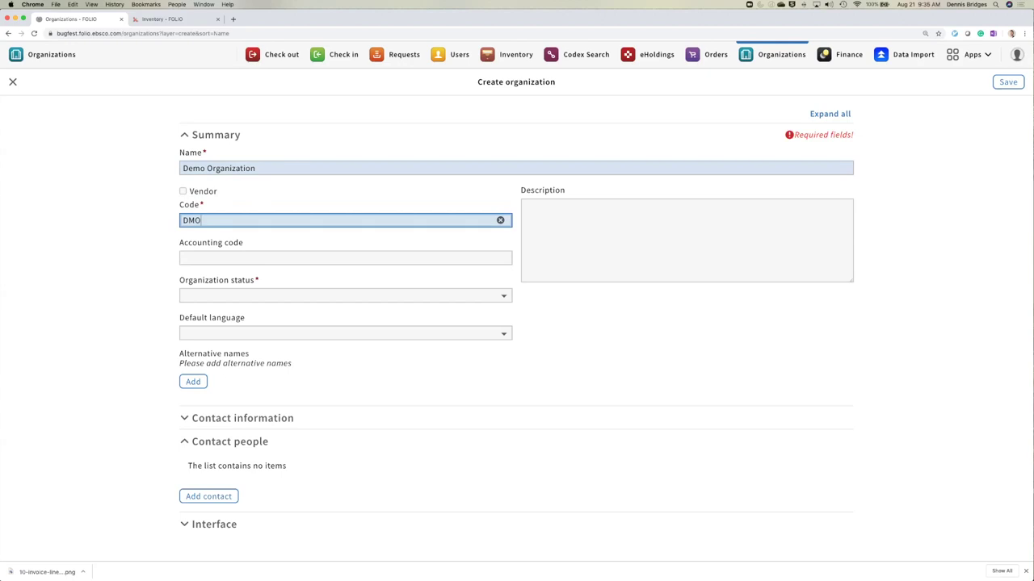
{"action": "key", "text": "Tab"}
{"action": "key", "text": "Tab"}
{"action": "key", "text": "space"}
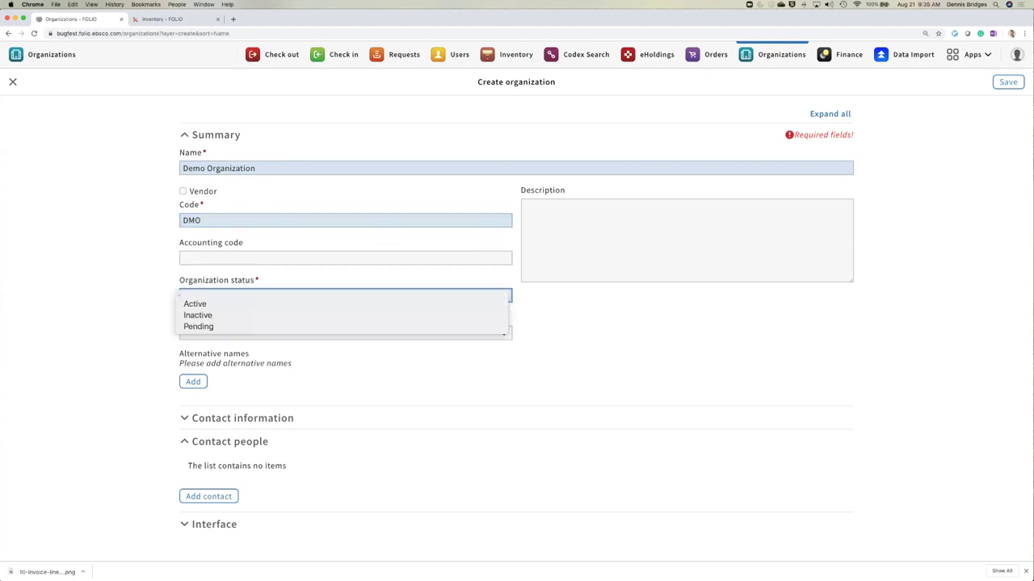
{"action": "key", "text": "Return"}
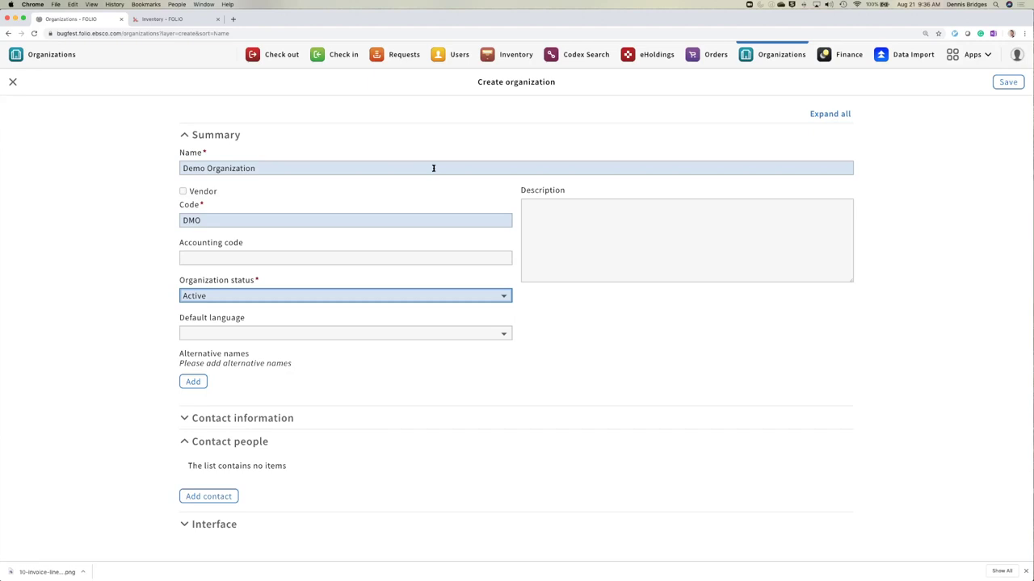
- Keep status Active, discard the empty alternative name row, and expand Contact information
{"action": "left_click", "coordinate": [231, 297]}
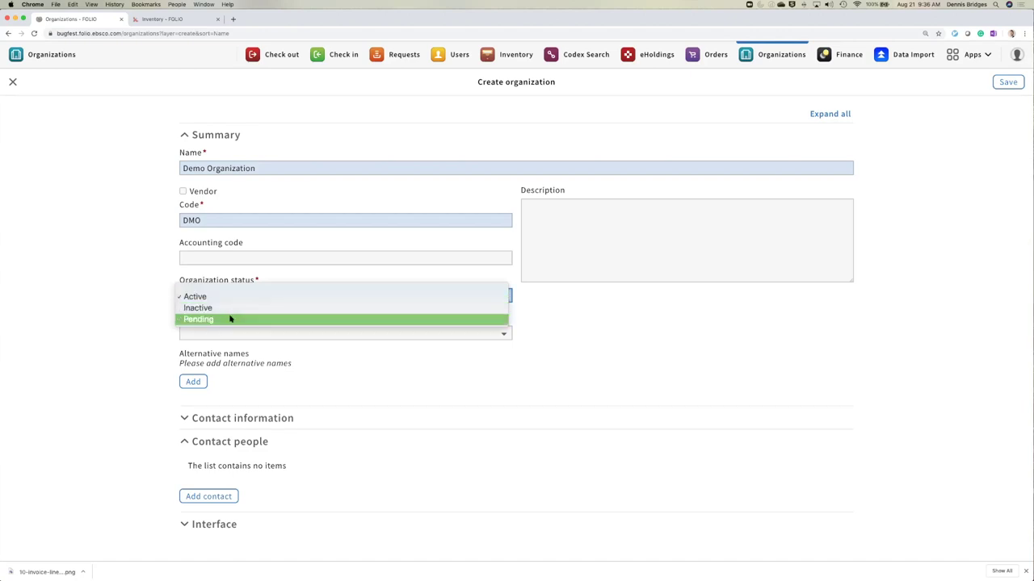
{"action": "left_click", "coordinate": [143, 293]}
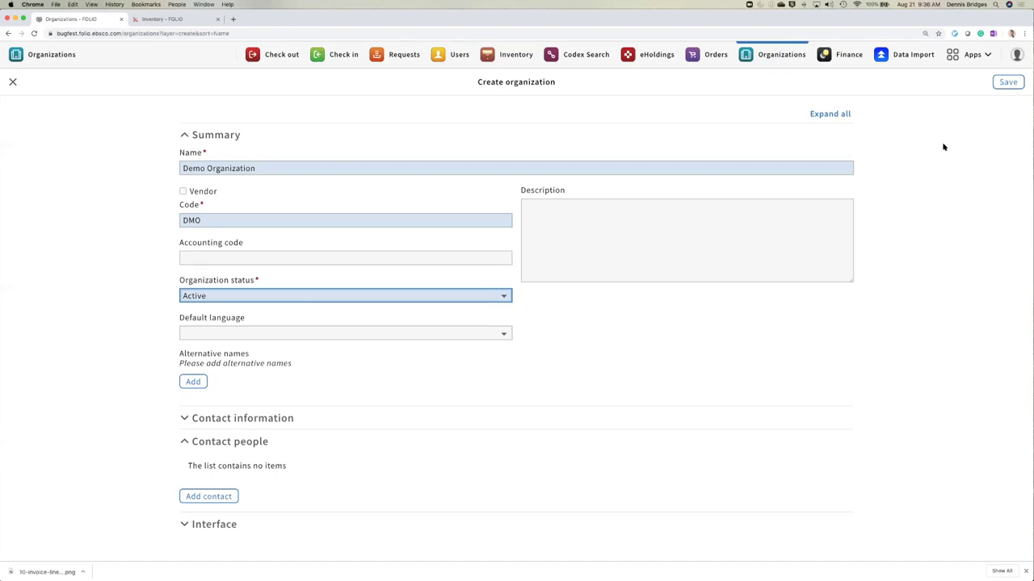
{"action": "left_click", "coordinate": [193, 383]}
{"action": "left_click", "coordinate": [203, 391]}
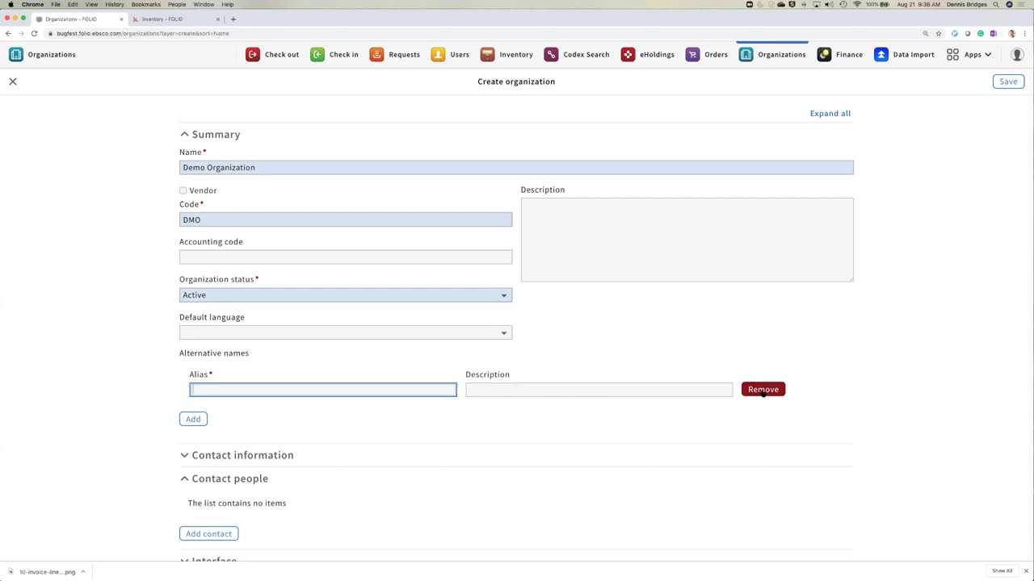
{"action": "left_click", "coordinate": [763, 391]}
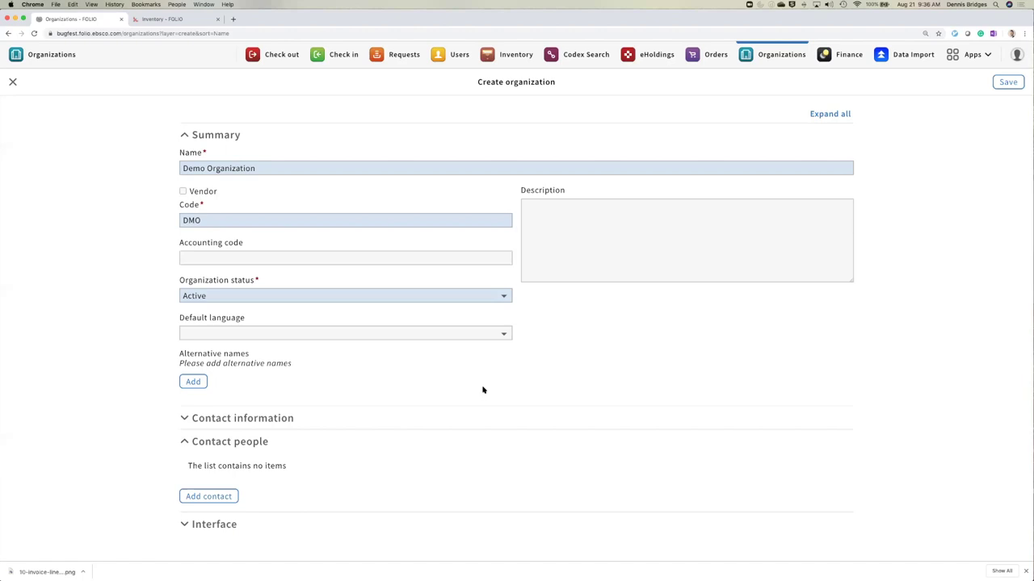
{"action": "left_click", "coordinate": [292, 422]}
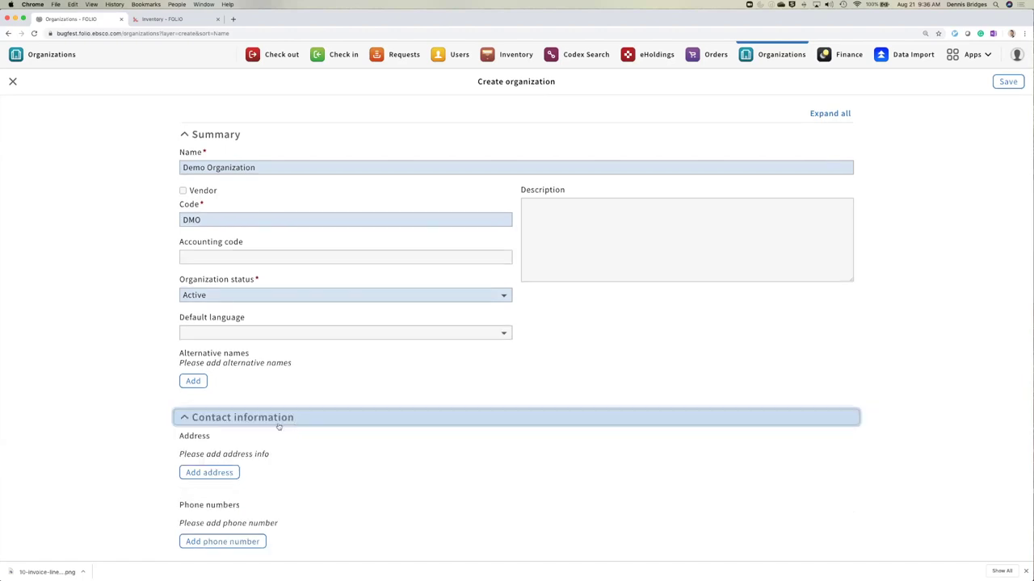
- Add an address from the suggested saved address and remove the unit number from the street line
{"action": "scroll", "coordinate": [133, 408], "scroll_direction": "down", "scroll_amount": 3}
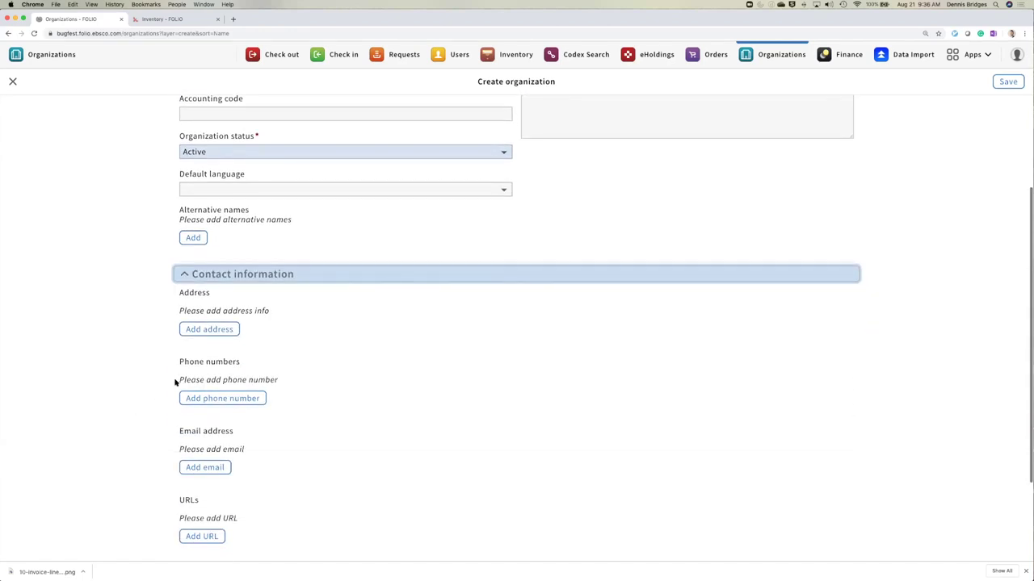
{"action": "left_click", "coordinate": [221, 332]}
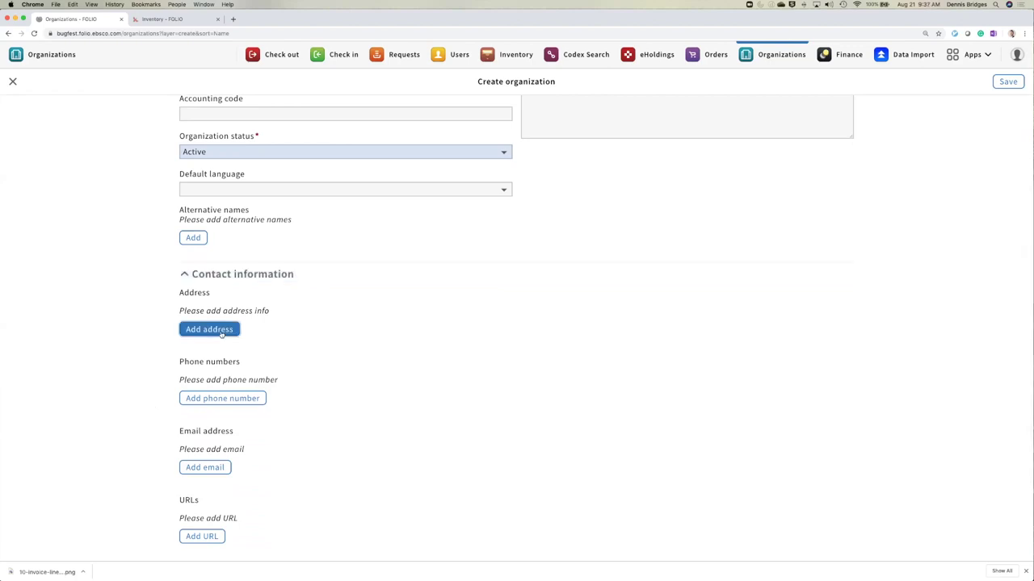
{"action": "left_click", "coordinate": [242, 334]}
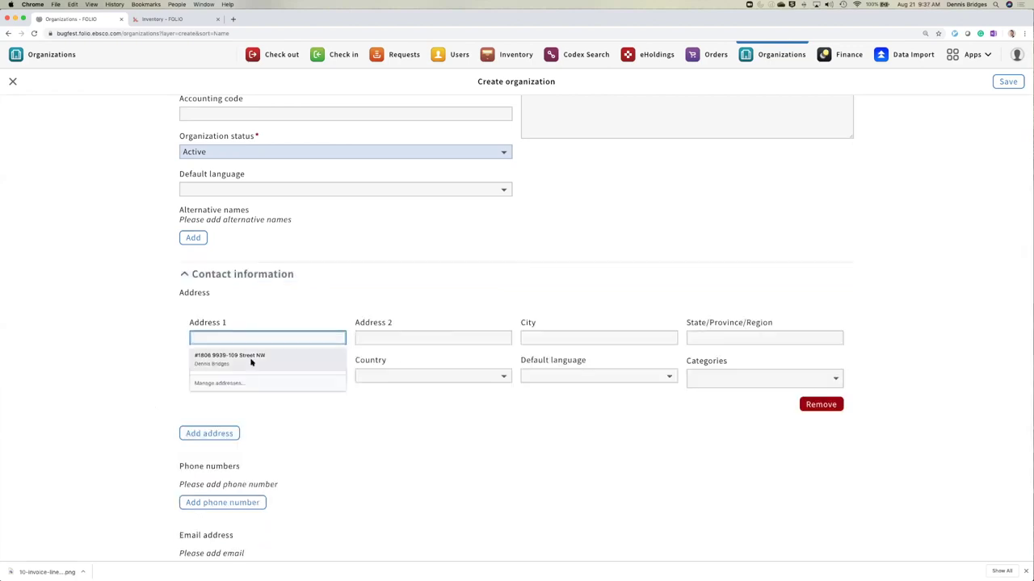
{"action": "mouse_move", "coordinate": [224, 356]}
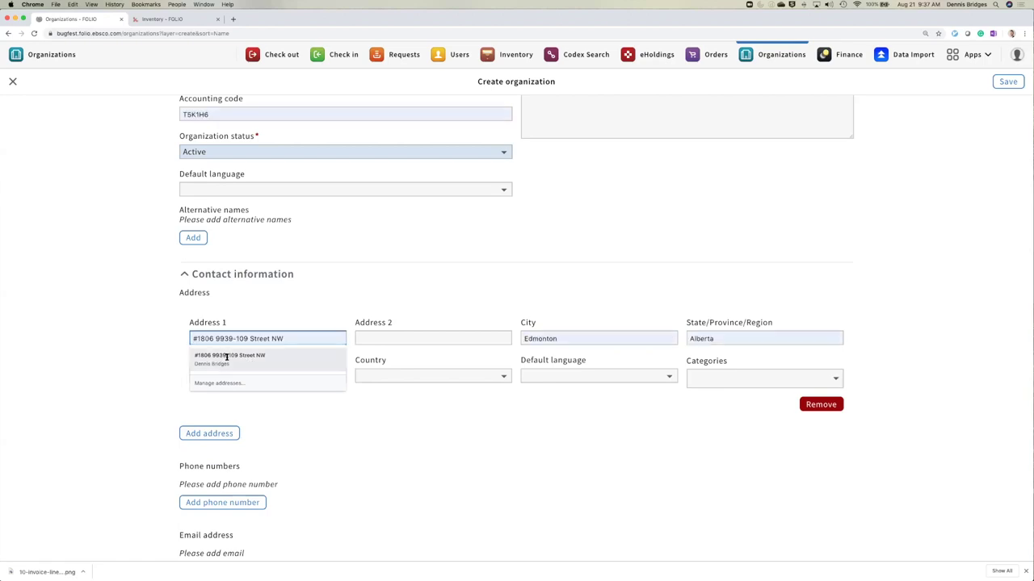
{"action": "left_click", "coordinate": [227, 356]}
{"action": "left_click_drag", "start_coordinate": [215, 339], "coordinate": [172, 343]}
{"action": "key", "text": "BackSpace"}
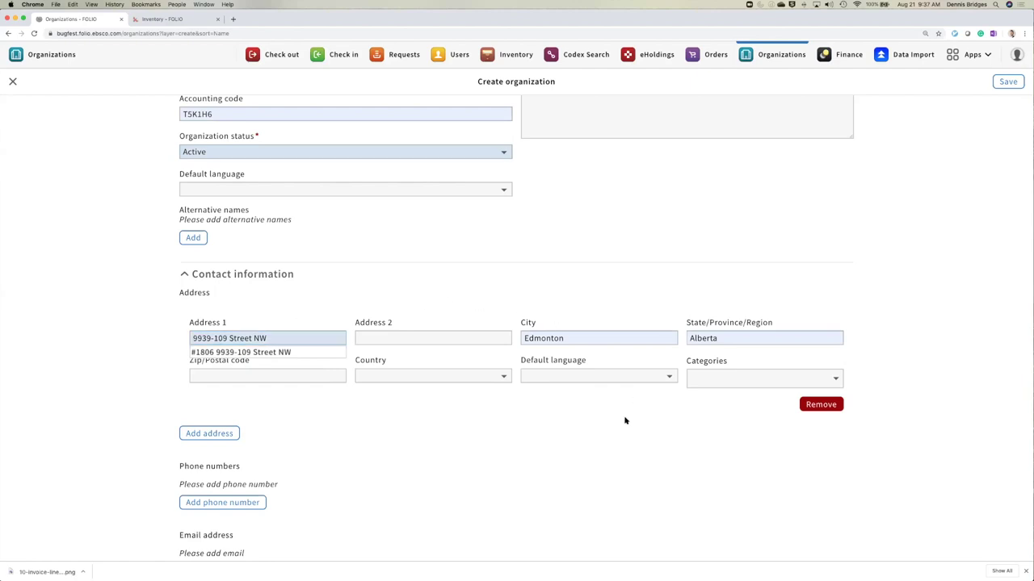
- Enter the address's postal code and set its country to Canada, leaving categories empty
{"action": "left_click", "coordinate": [282, 377]}
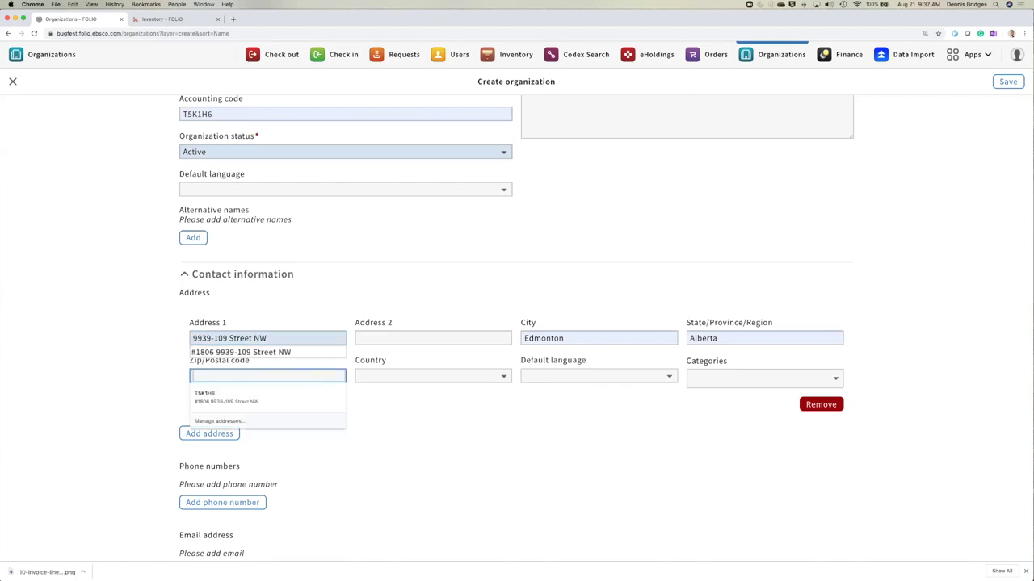
{"action": "type", "text": "T$%"}
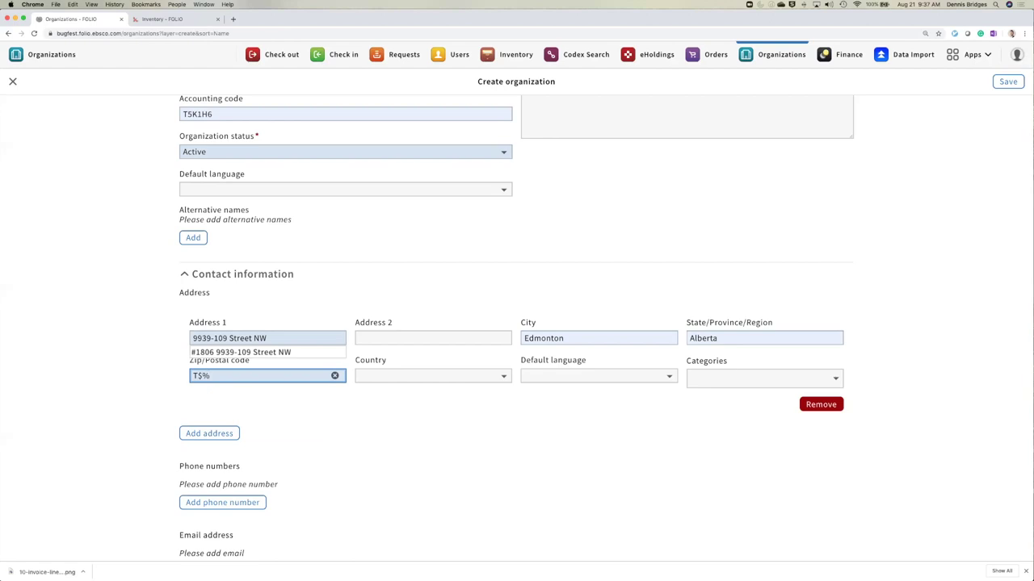
{"action": "type", "text": "1H4"}
{"action": "left_click", "coordinate": [503, 377]}
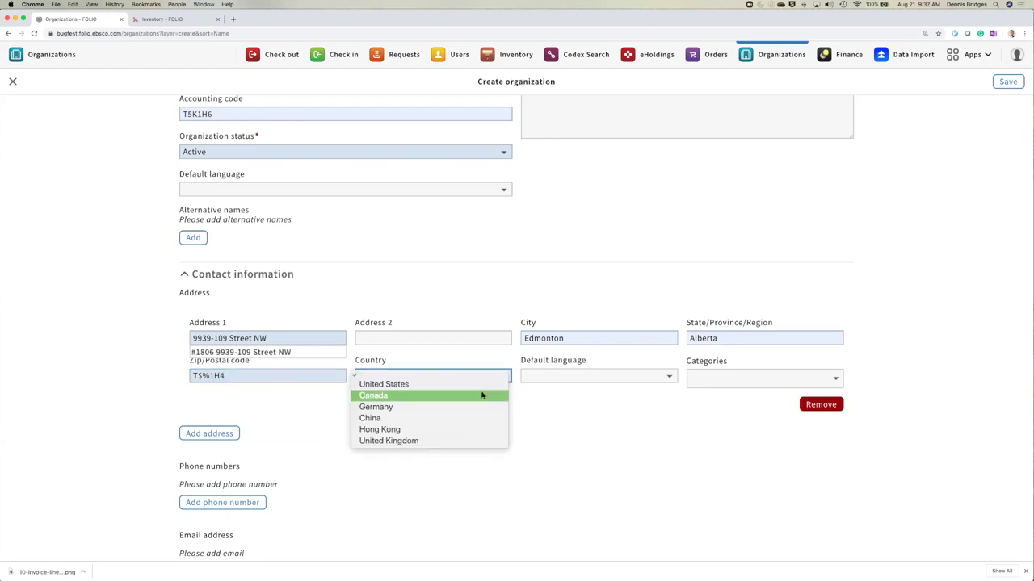
{"action": "left_click", "coordinate": [484, 394]}
{"action": "left_click", "coordinate": [721, 378]}
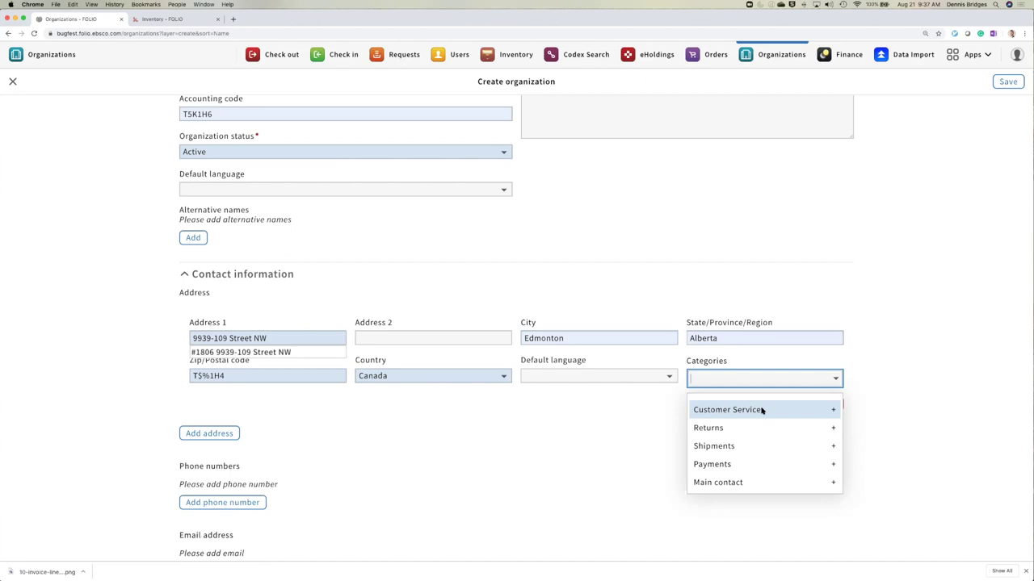
{"action": "scroll", "coordinate": [761, 412], "scroll_direction": "up", "scroll_amount": 2}
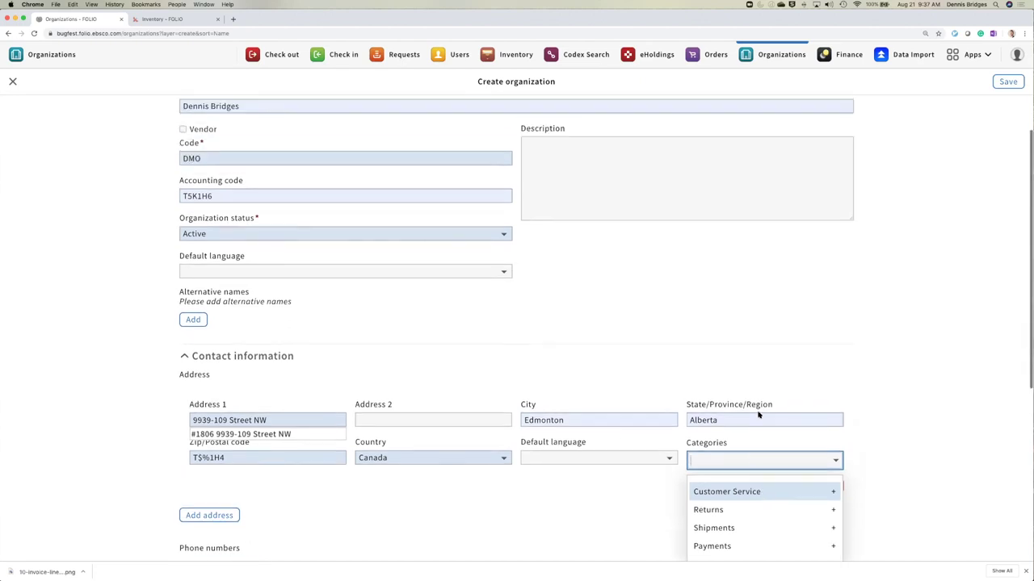
{"action": "scroll", "coordinate": [854, 423], "scroll_direction": "down", "scroll_amount": 1}
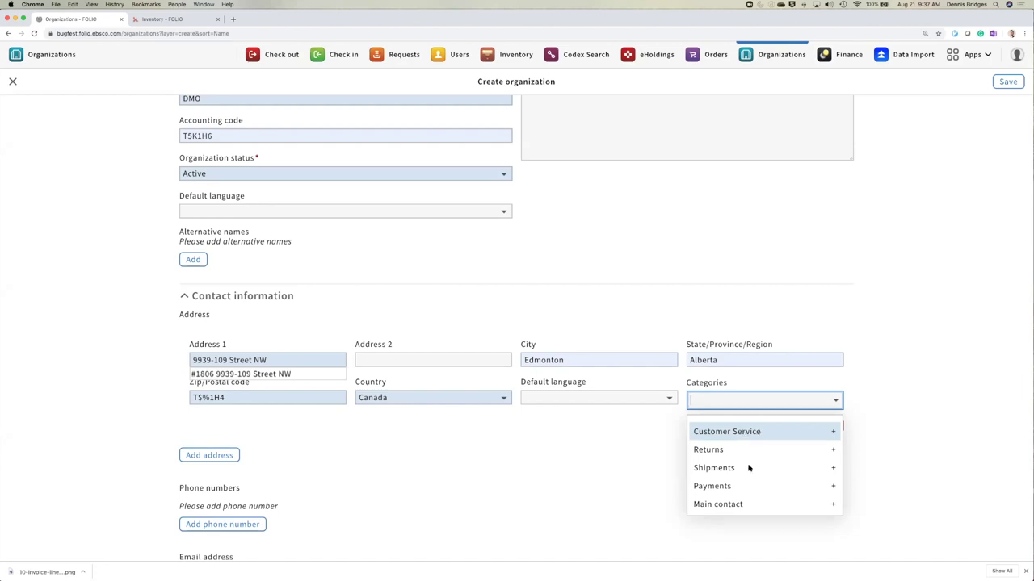
{"action": "left_click", "coordinate": [871, 429]}
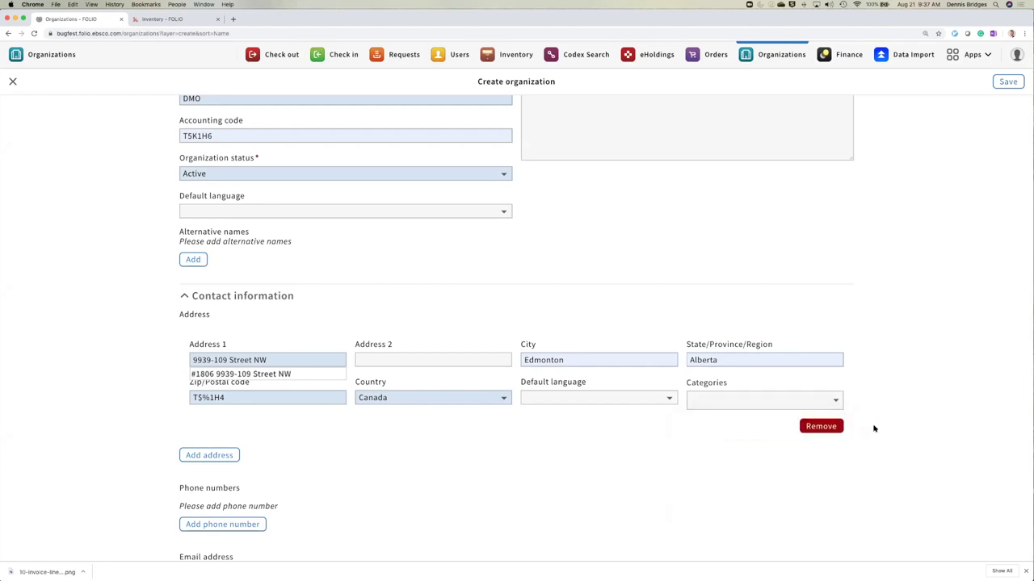
- In Settings > Organizations > Categories, opened in a new tab, save a new category named Test
{"action": "left_click", "coordinate": [969, 57]}
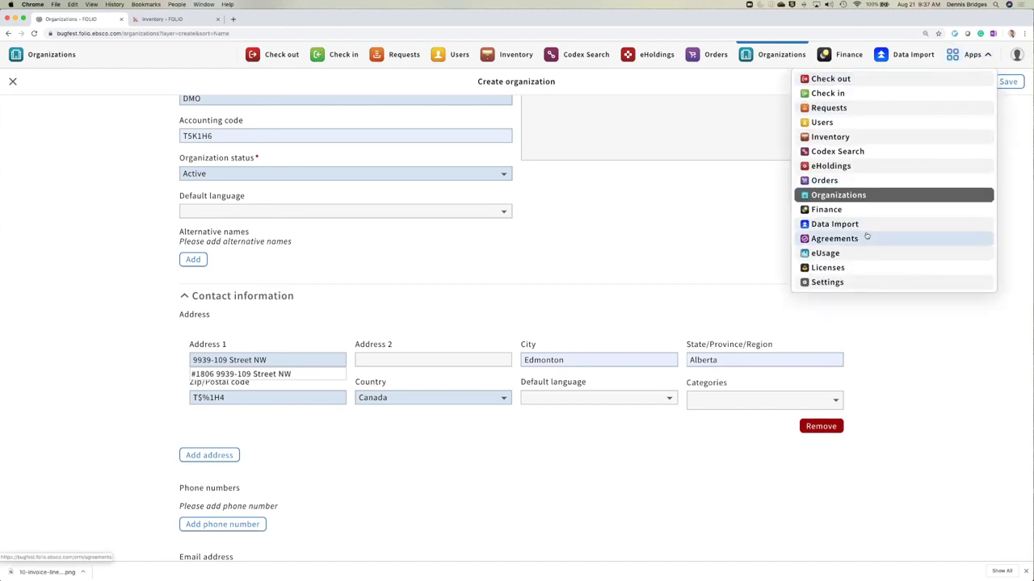
{"action": "left_click", "coordinate": [827, 282], "text": "super"}
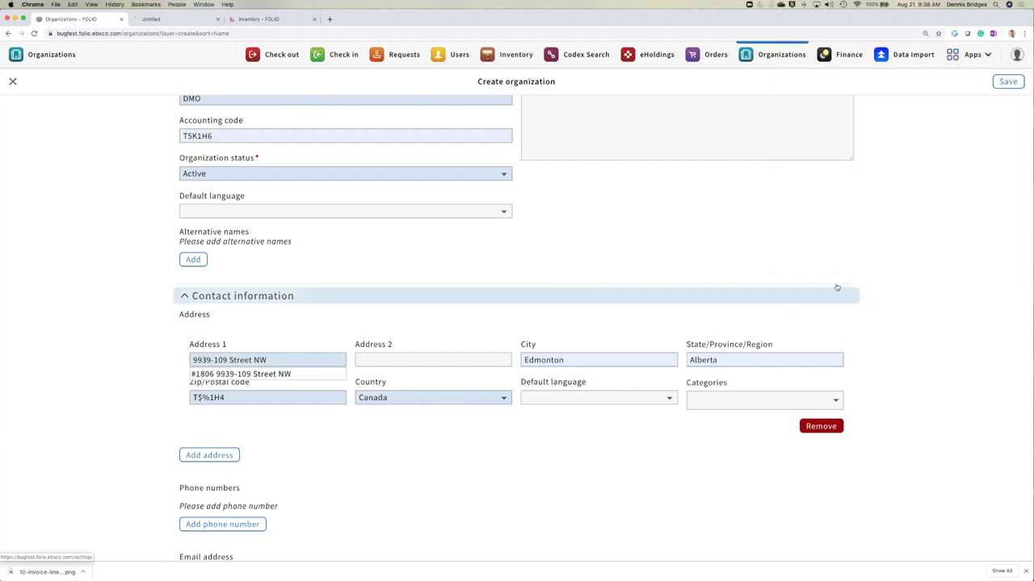
{"action": "left_click", "coordinate": [171, 20]}
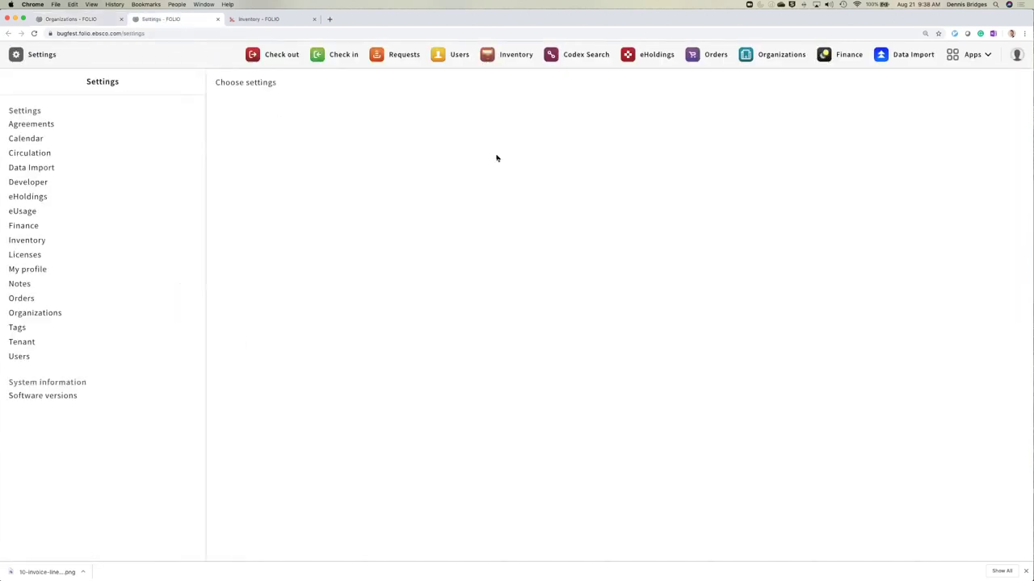
{"action": "left_click", "coordinate": [77, 313]}
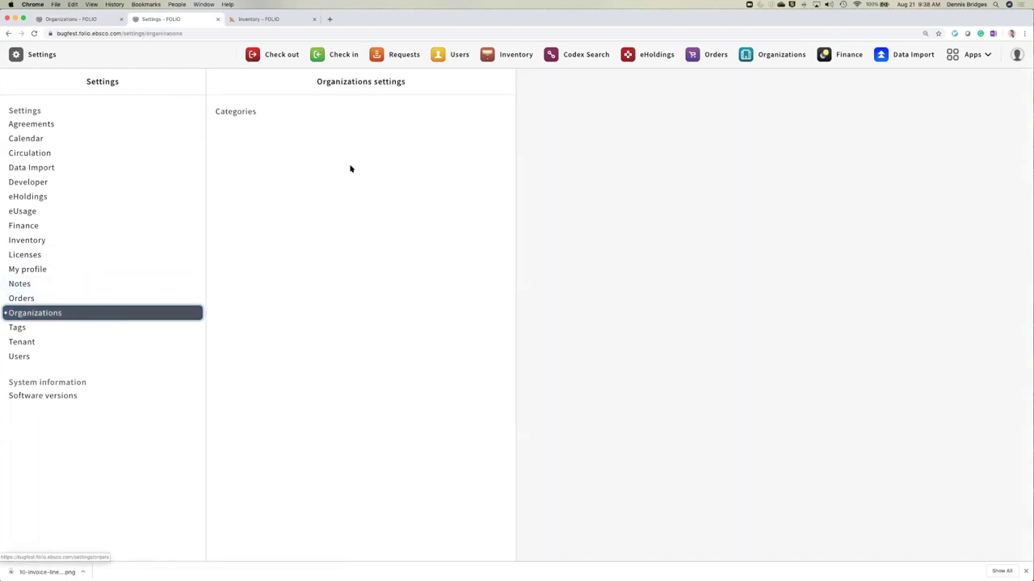
{"action": "left_click", "coordinate": [247, 113]}
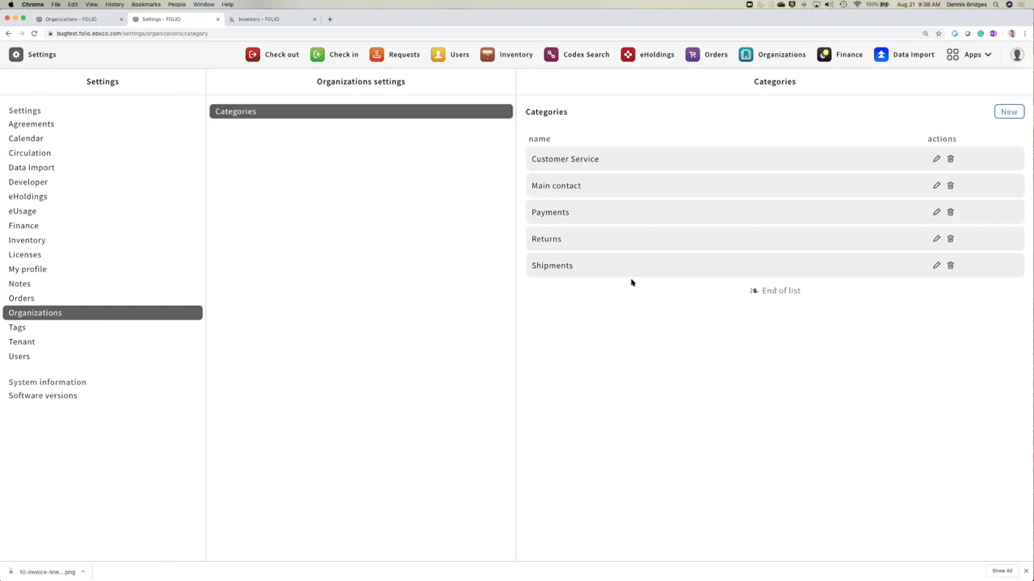
{"action": "left_click", "coordinate": [1008, 115]}
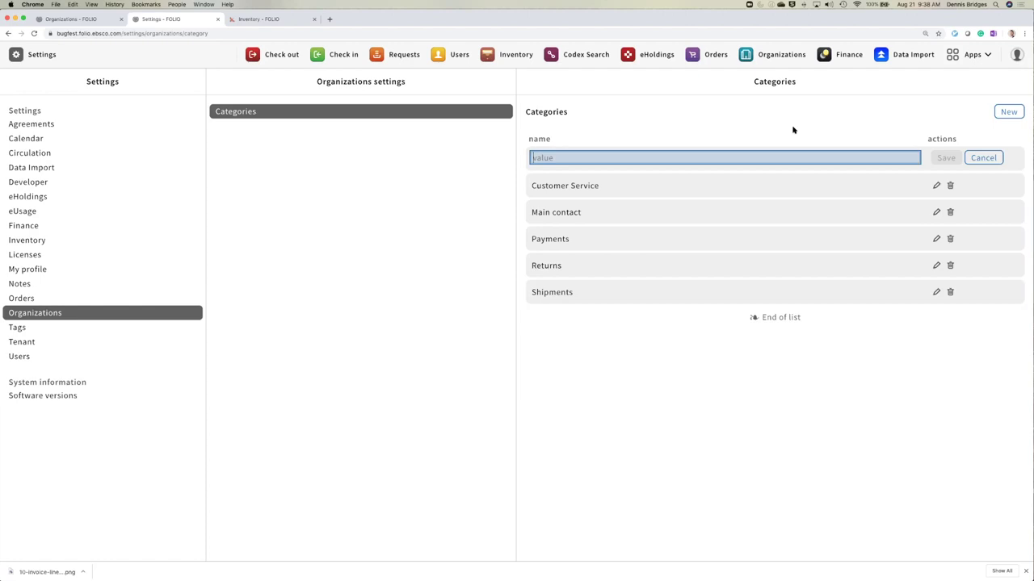
{"action": "type", "text": "Test"}
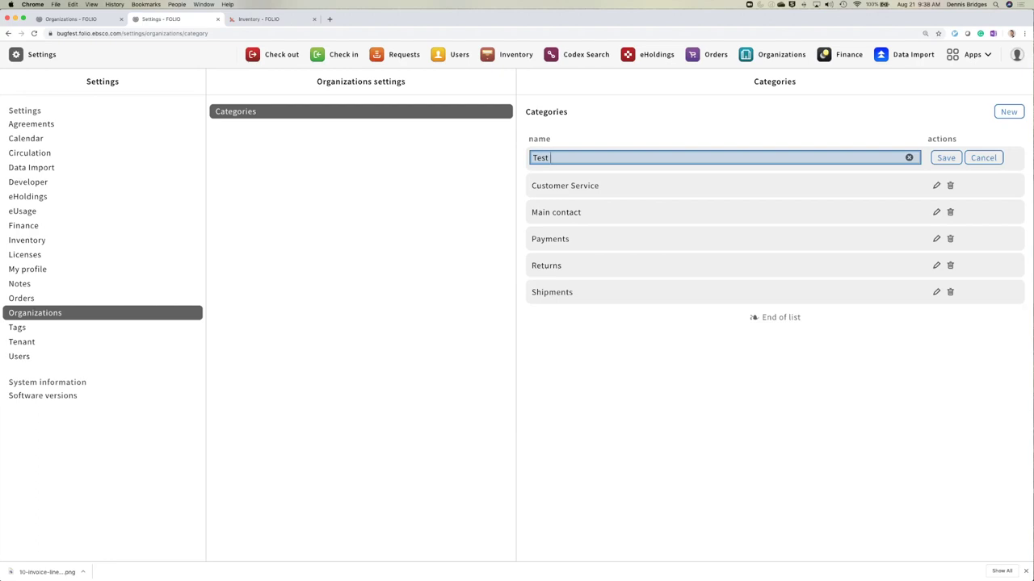
{"action": "left_click", "coordinate": [941, 158]}
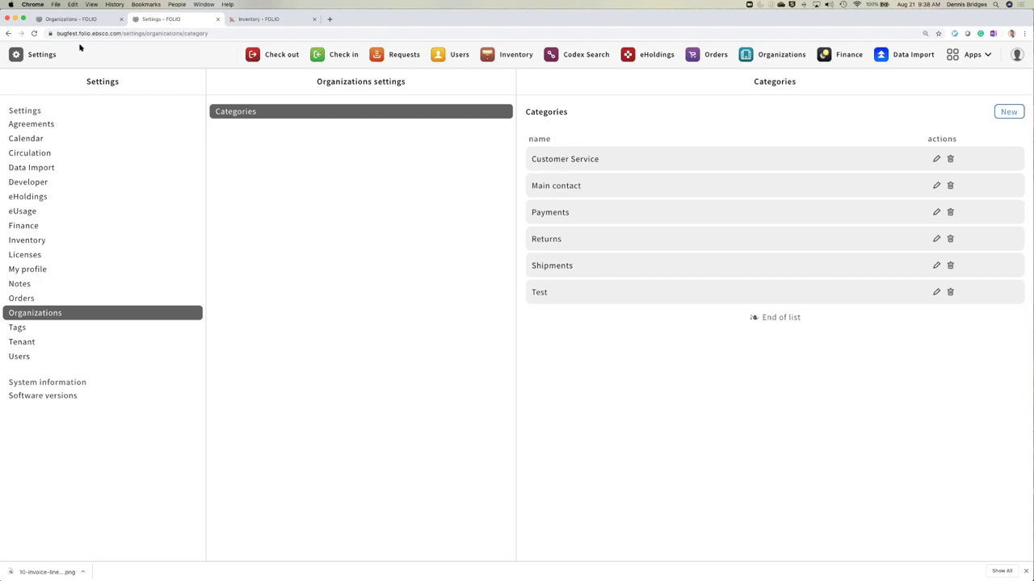
- Back on the organization form, tag the address with the Customer Service category
{"action": "left_click", "coordinate": [68, 19]}
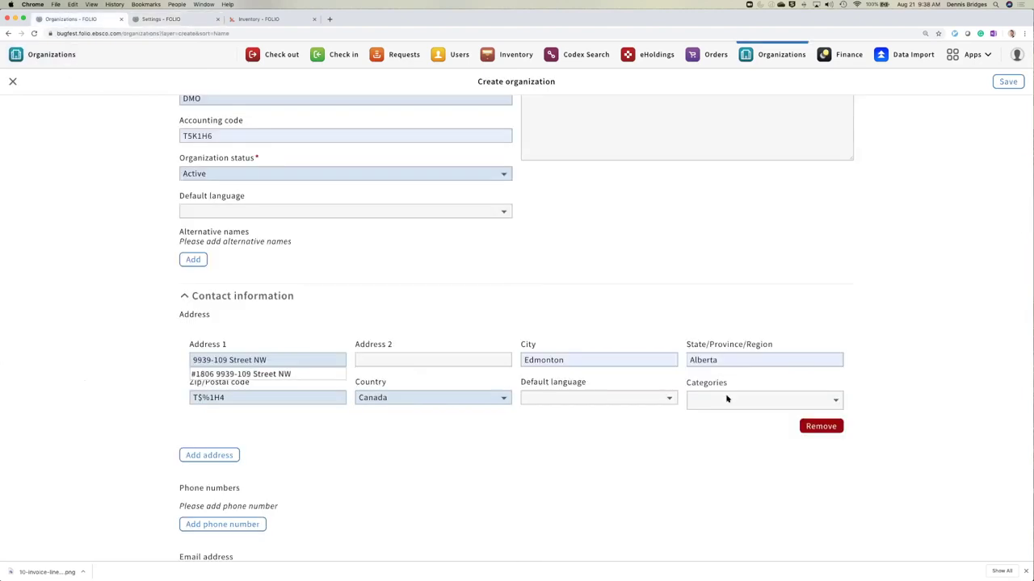
{"action": "left_click", "coordinate": [758, 401]}
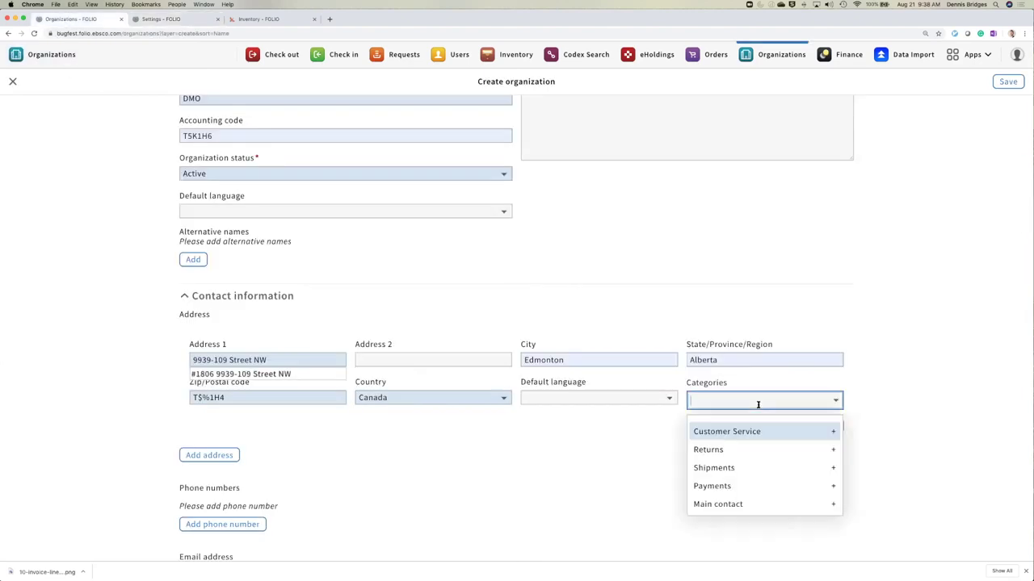
{"action": "left_click", "coordinate": [902, 382]}
{"action": "left_click", "coordinate": [833, 401]}
{"action": "left_click", "coordinate": [813, 430]}
{"action": "left_click", "coordinate": [896, 419]}
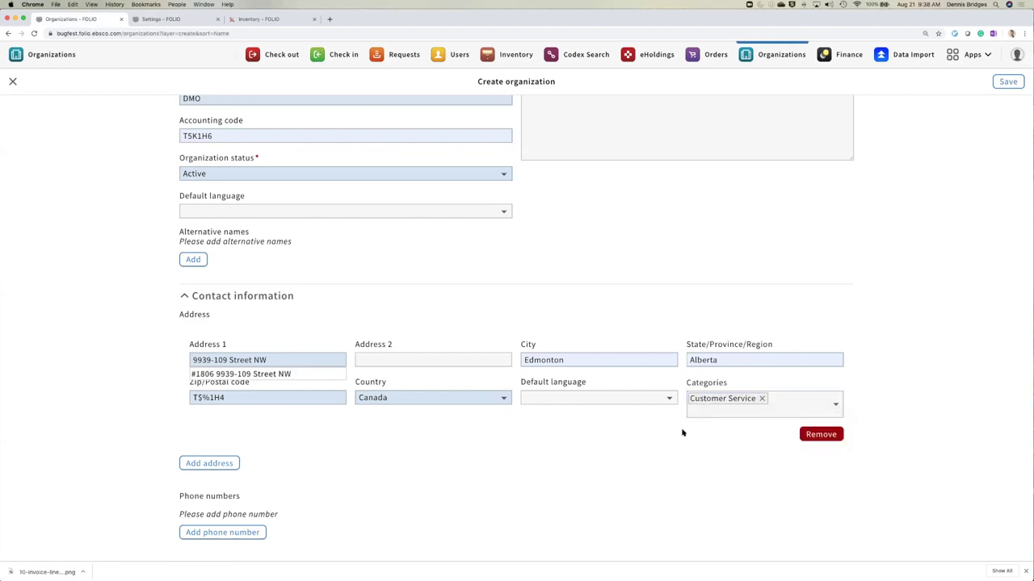
{"action": "scroll", "coordinate": [453, 428], "scroll_direction": "down", "scroll_amount": 5}
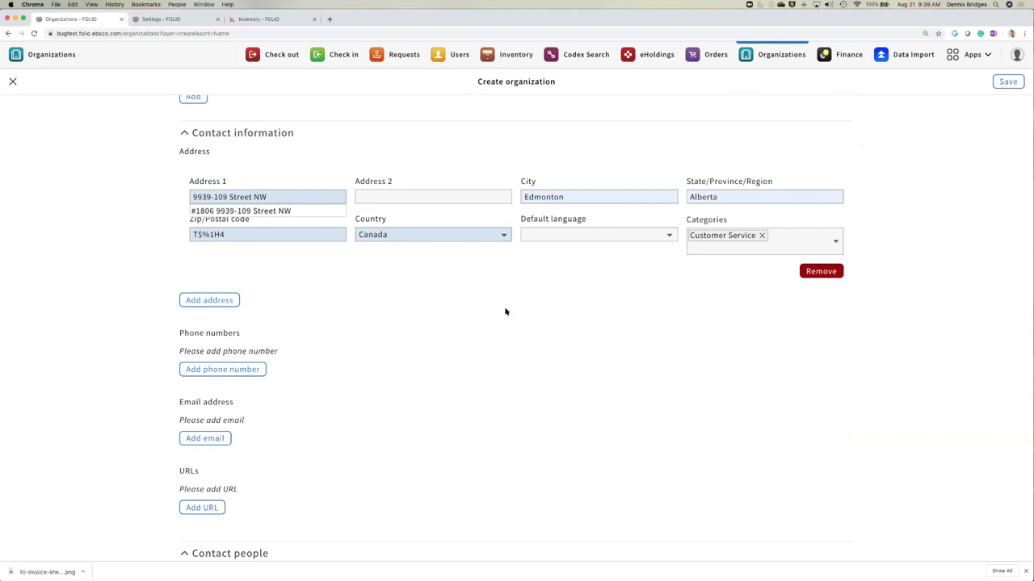
- Save the organization and expand its Contact information and Summary details
{"action": "left_click", "coordinate": [1003, 82]}
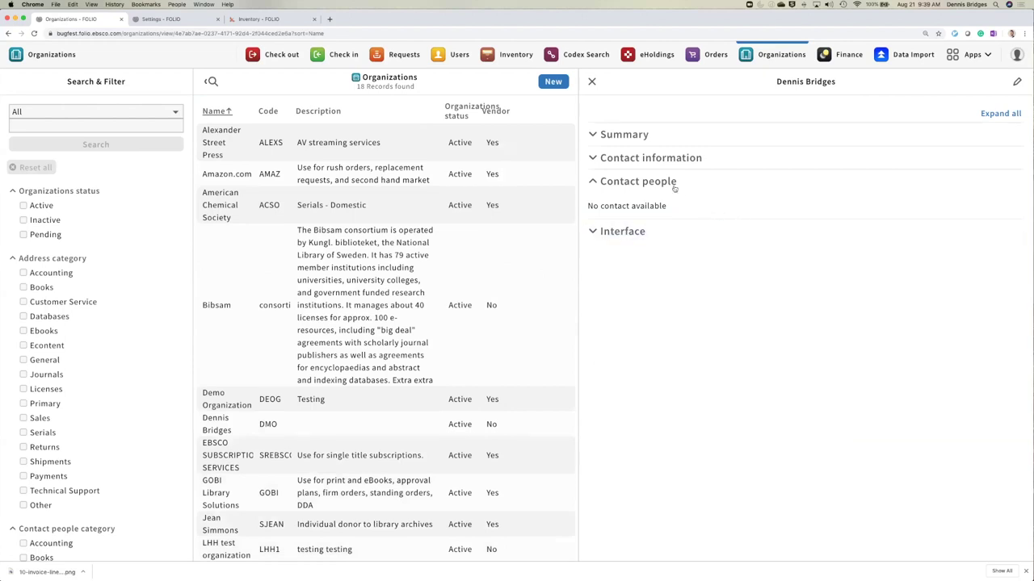
{"action": "left_click", "coordinate": [670, 161]}
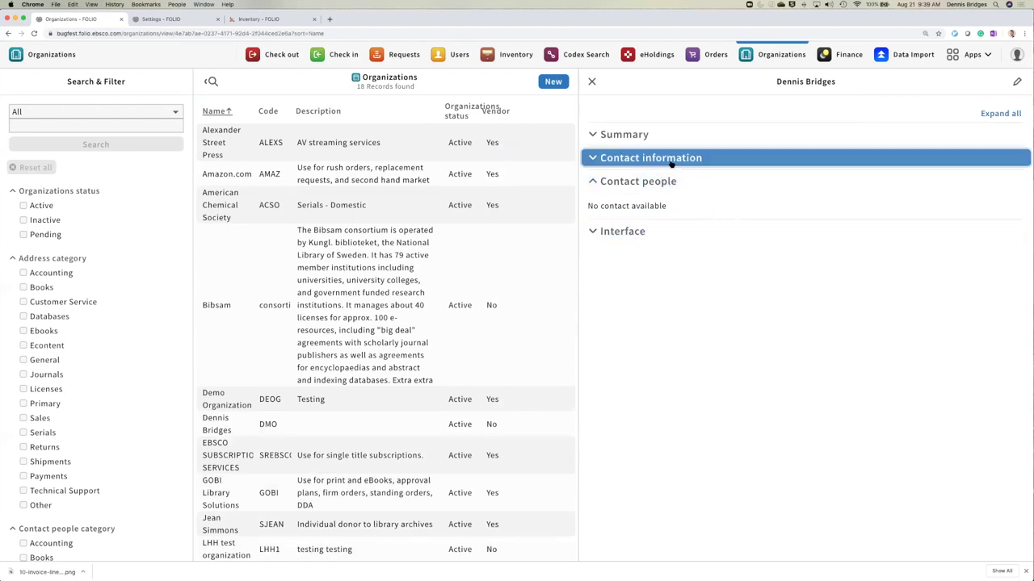
{"action": "left_click", "coordinate": [631, 136]}
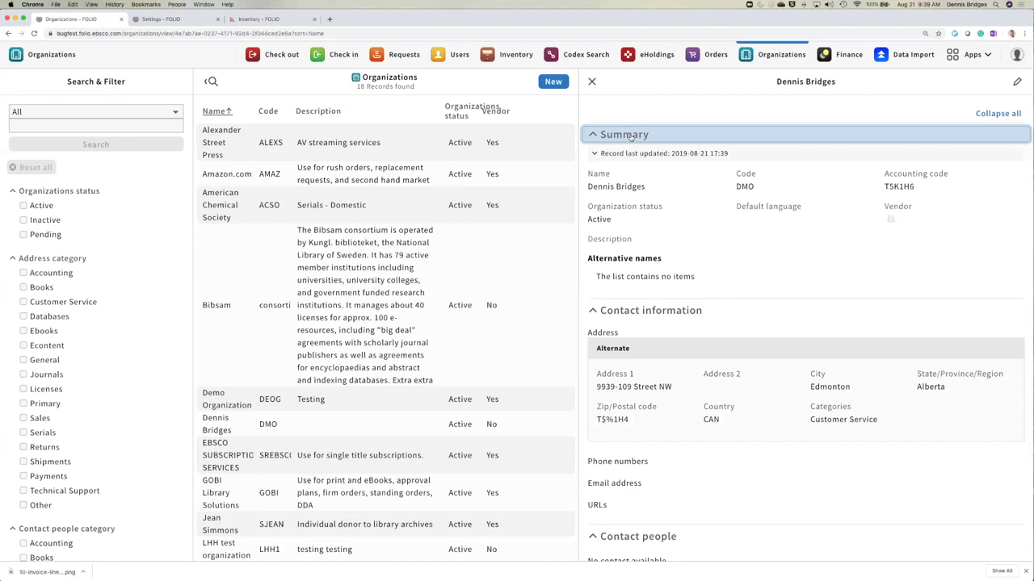
- Collapse the detail sections and open the organization for editing with Summary expanded
{"action": "left_click", "coordinate": [631, 136]}
{"action": "left_click", "coordinate": [636, 159]}
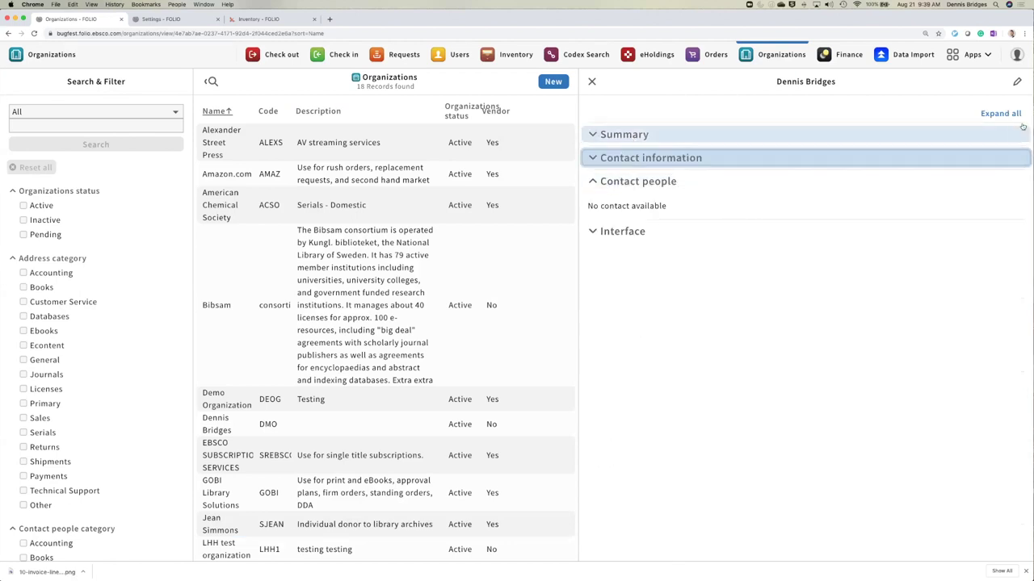
{"action": "left_click", "coordinate": [1017, 82]}
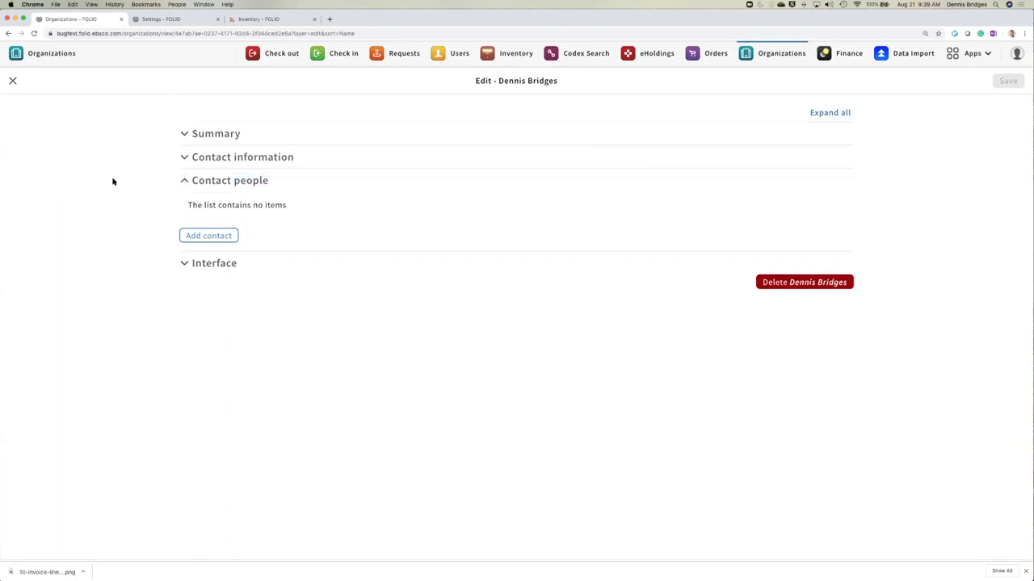
{"action": "left_click", "coordinate": [224, 136]}
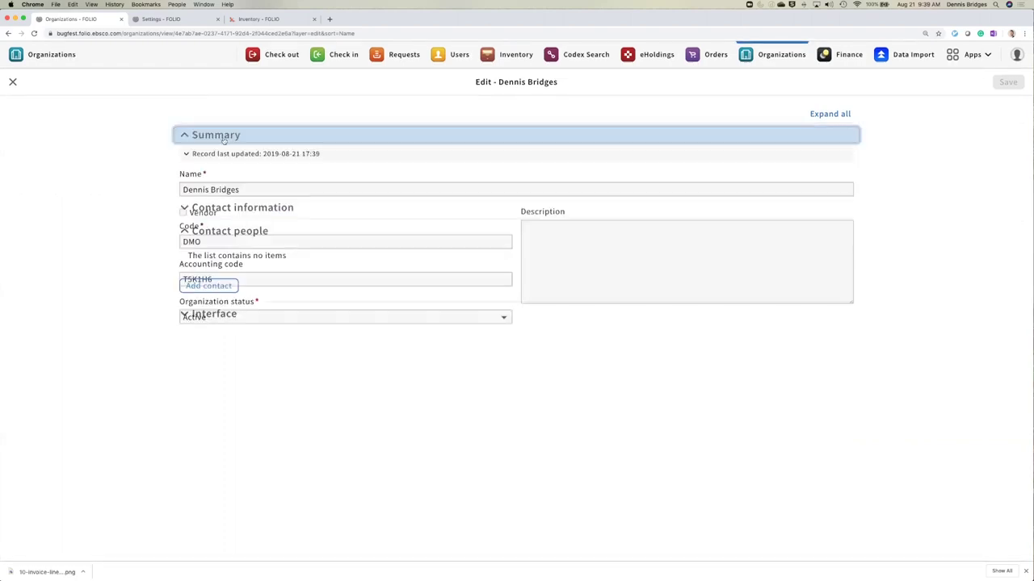
- Replace the name with 'Demo Organization', save, and reopen the record for editing
{"action": "left_click", "coordinate": [326, 186]}
{"action": "left_click_drag", "start_coordinate": [327, 186], "coordinate": [148, 186]}
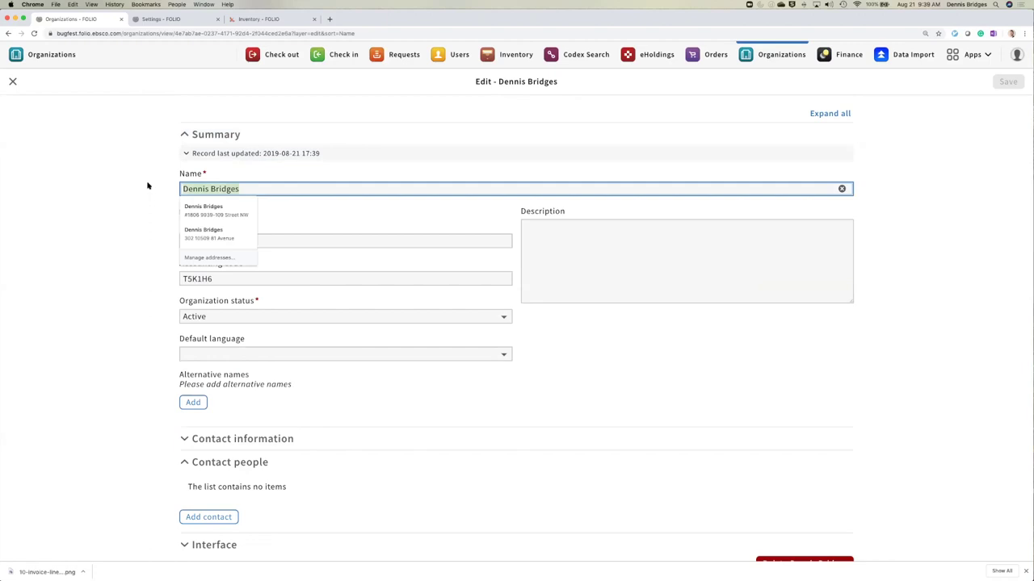
{"action": "type", "text": "Demo Organization"}
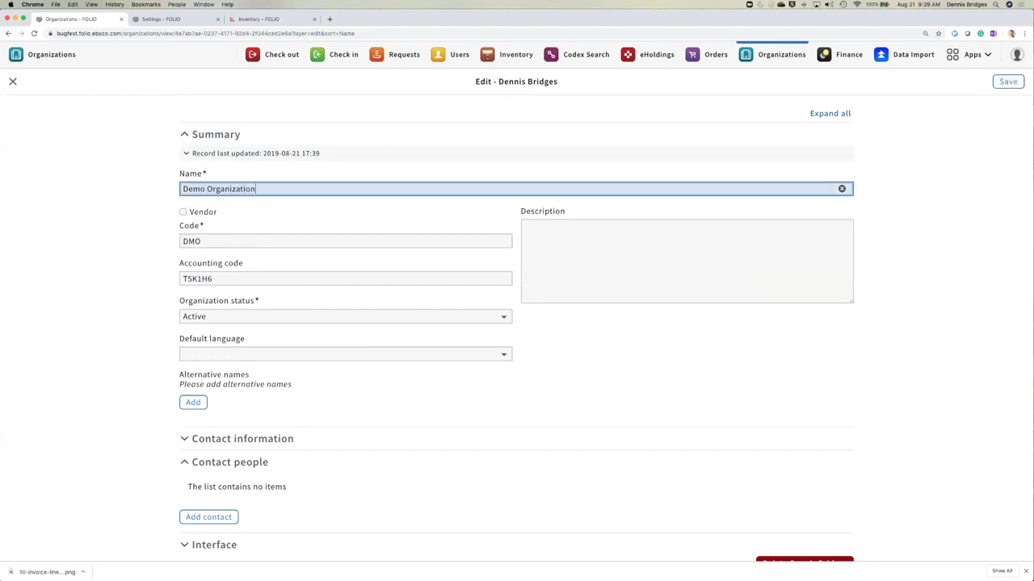
{"action": "scroll", "coordinate": [431, 223], "scroll_direction": "down", "scroll_amount": 1}
{"action": "left_click", "coordinate": [1007, 82]}
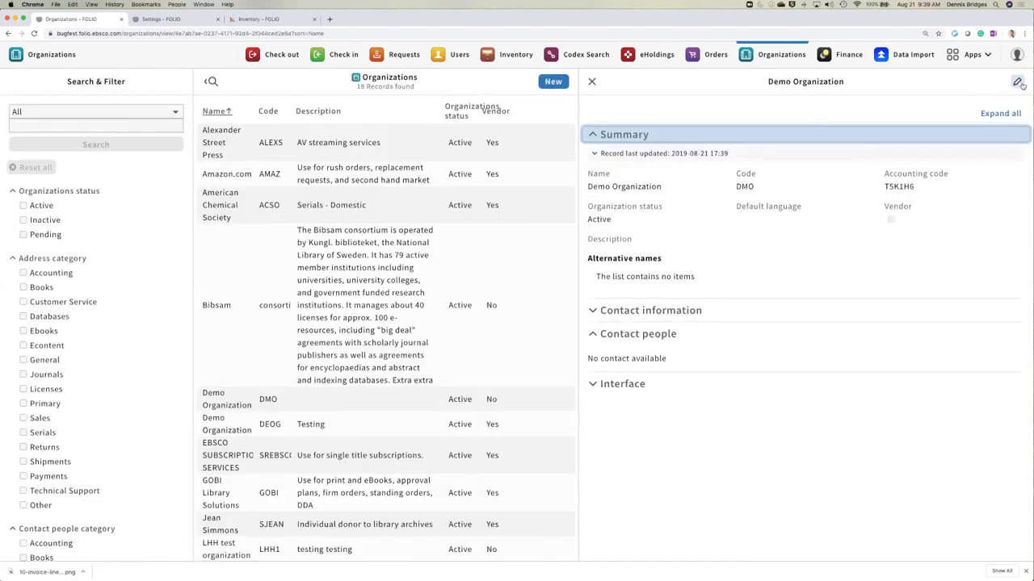
{"action": "left_click", "coordinate": [1017, 81]}
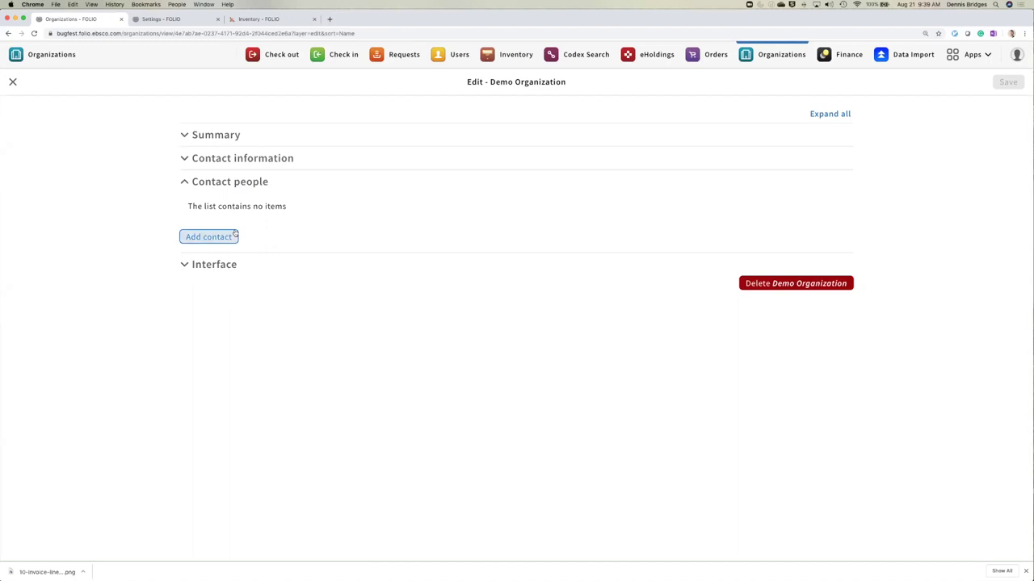
- From the Summary section, open the Add contacts dialog and choose New to create a contact
{"action": "left_click", "coordinate": [222, 136]}
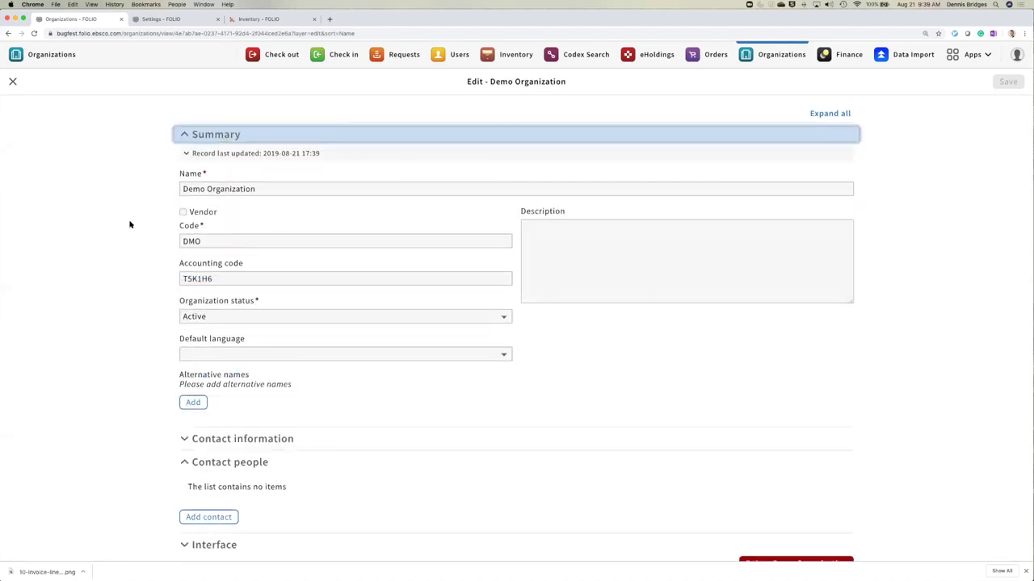
{"action": "scroll", "coordinate": [132, 224], "scroll_direction": "down", "scroll_amount": 1}
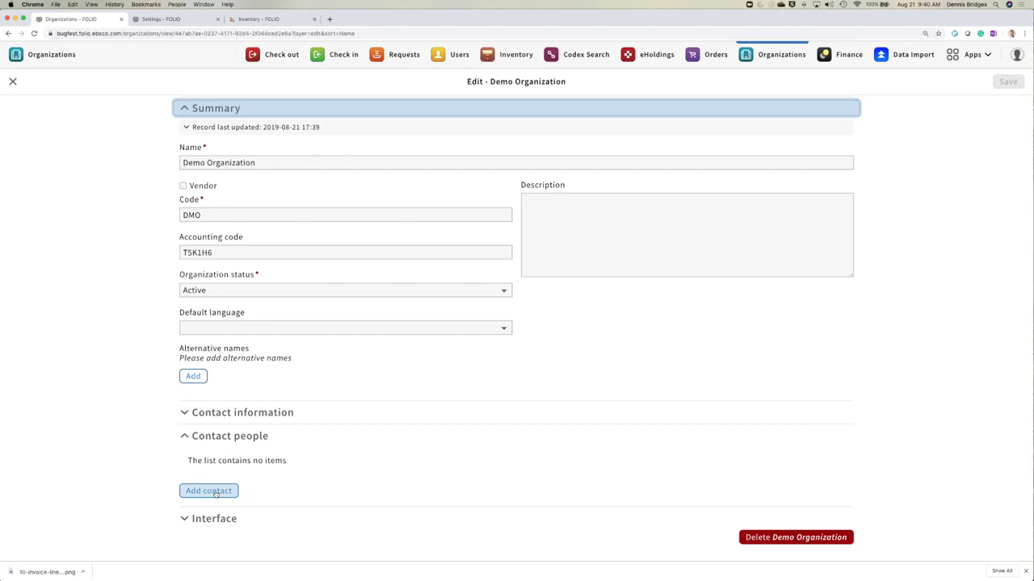
{"action": "left_click", "coordinate": [216, 492]}
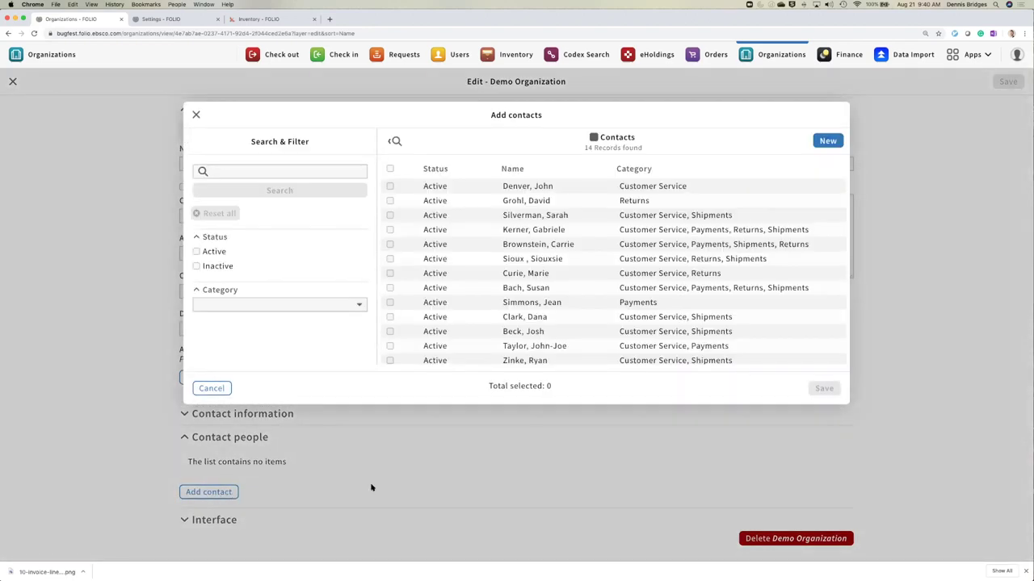
{"action": "scroll", "coordinate": [536, 196], "scroll_direction": "down", "scroll_amount": 3}
{"action": "scroll", "coordinate": [536, 196], "scroll_direction": "up", "scroll_amount": 3}
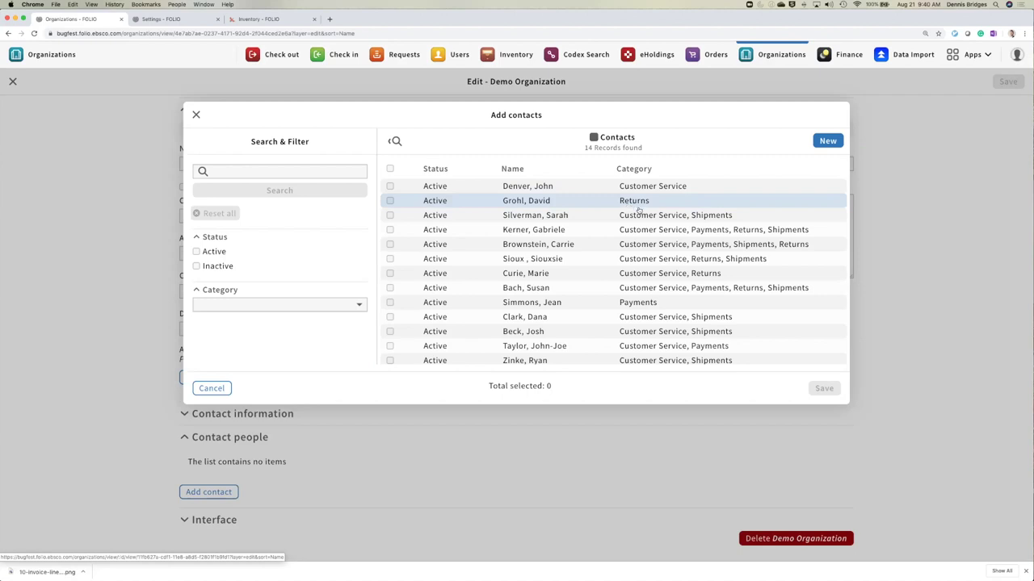
{"action": "left_click", "coordinate": [828, 142]}
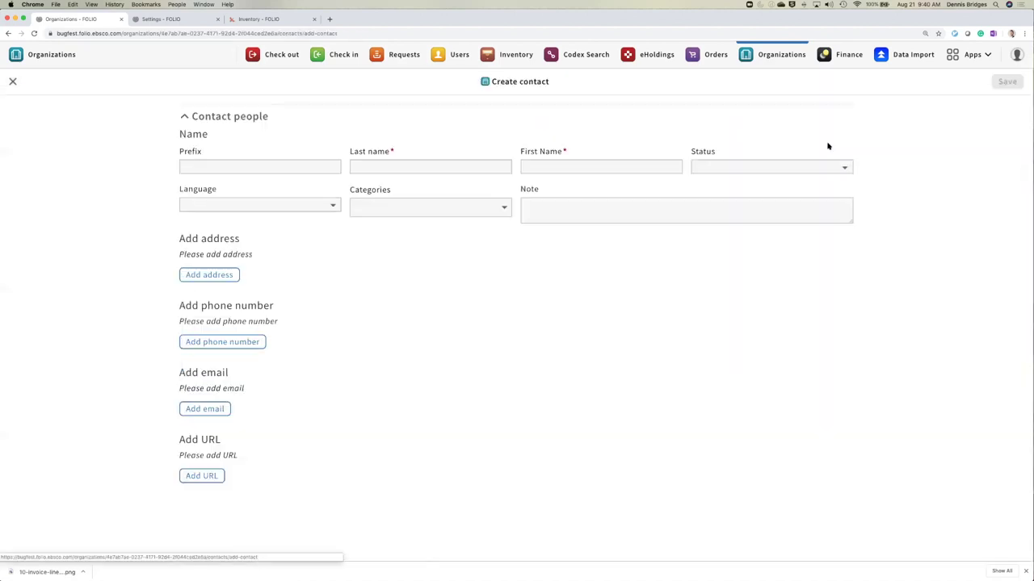
- Enter the contact's last and first names, set status Active, and add categories Test and Returns
{"action": "left_click", "coordinate": [457, 170]}
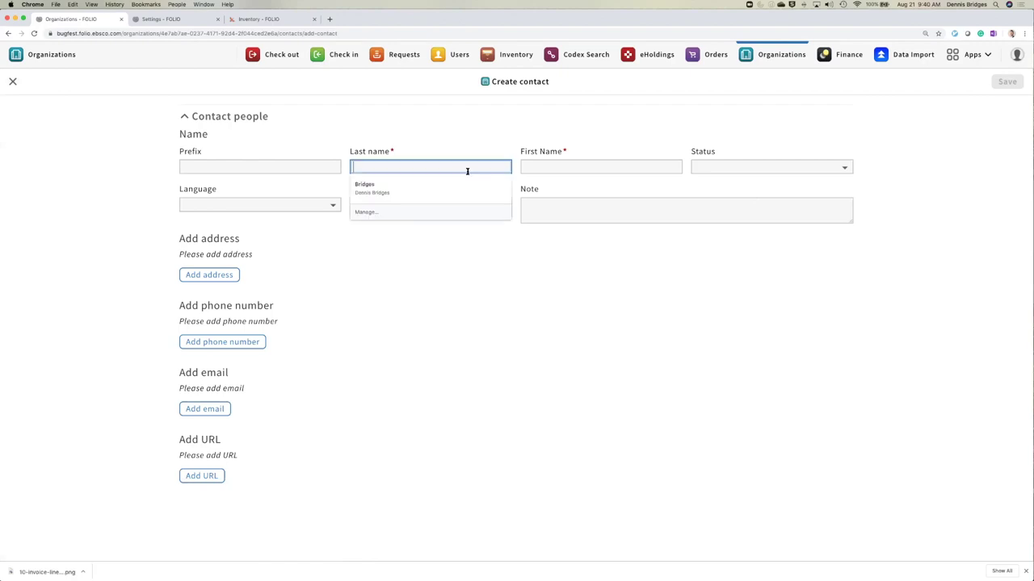
{"action": "type", "text": "Test Contact"}
{"action": "key", "text": "Tab"}
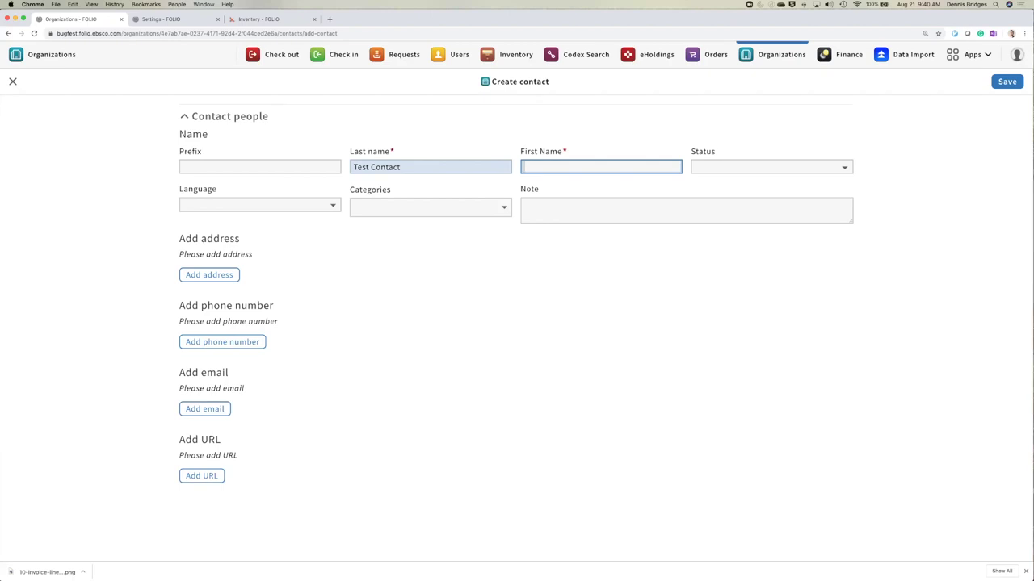
{"action": "type", "text": "Testing"}
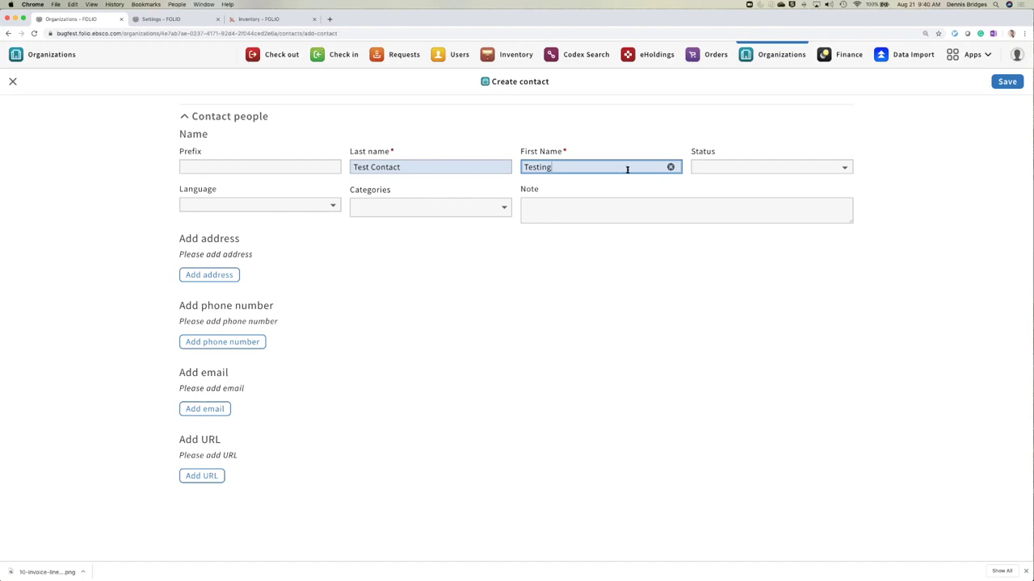
{"action": "left_click", "coordinate": [784, 168]}
{"action": "left_click", "coordinate": [759, 176]}
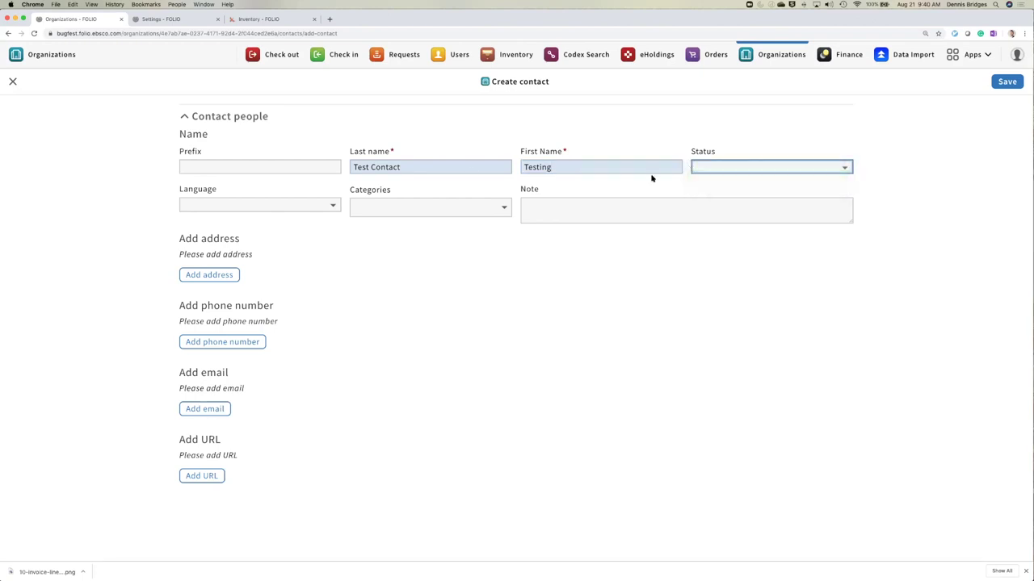
{"action": "left_click", "coordinate": [422, 207]}
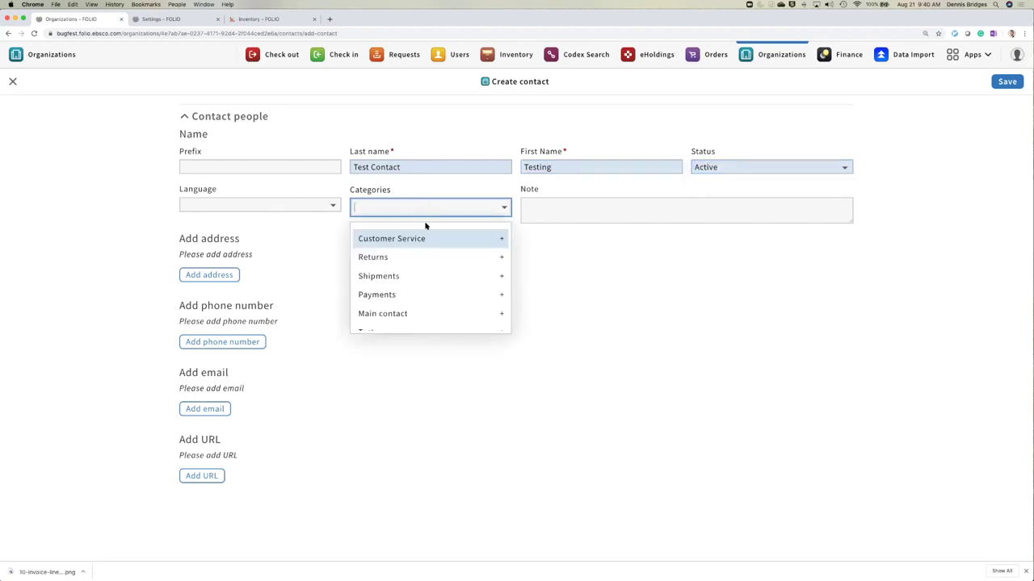
{"action": "scroll", "coordinate": [434, 296], "scroll_direction": "down", "scroll_amount": 1}
{"action": "left_click", "coordinate": [411, 321]}
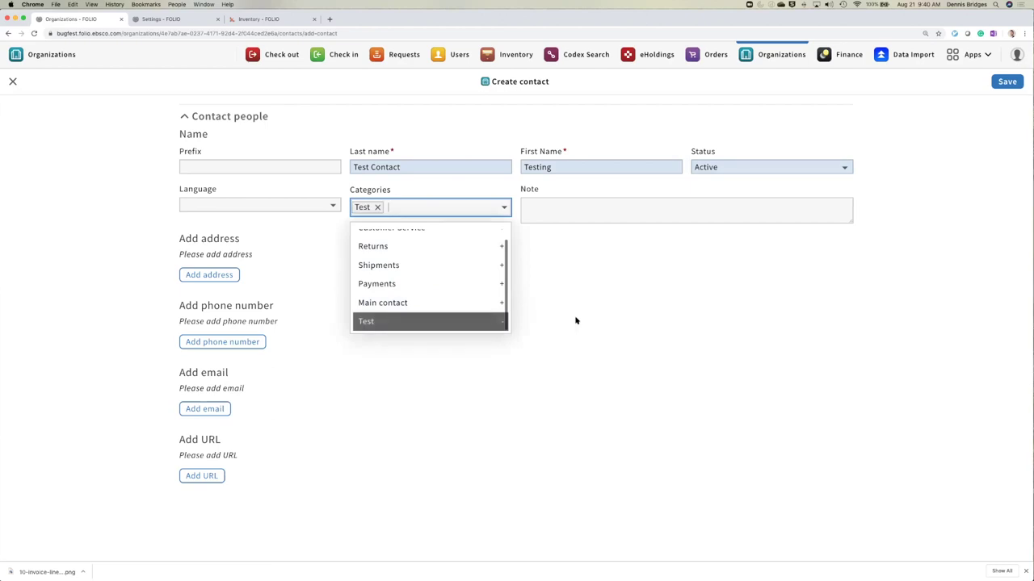
{"action": "left_click", "coordinate": [401, 253]}
{"action": "left_click", "coordinate": [538, 257]}
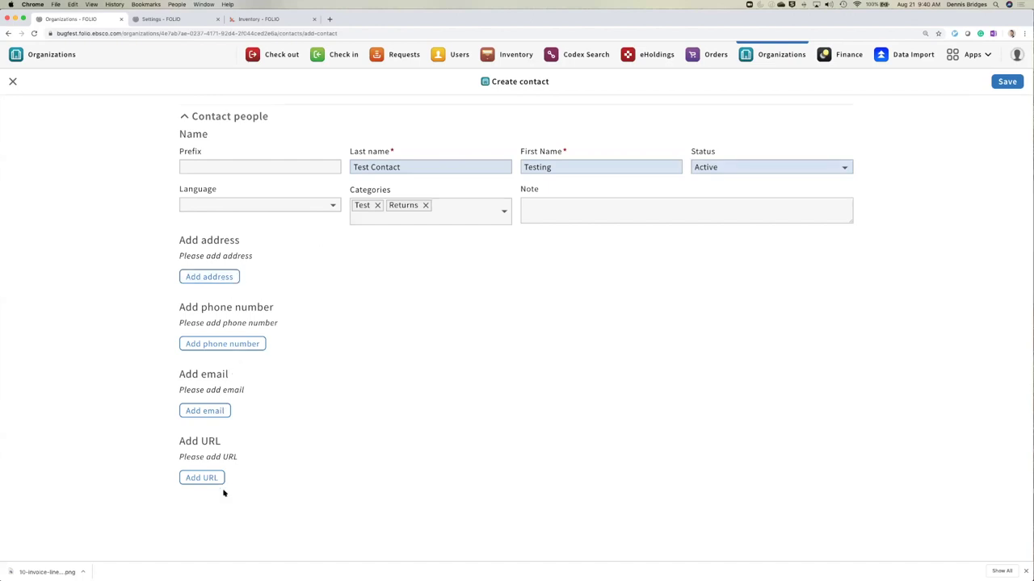
- Add the contact's phone number as an Office number in English, discarding an unneeded address block
{"action": "left_click", "coordinate": [220, 277]}
{"action": "left_click", "coordinate": [838, 261]}
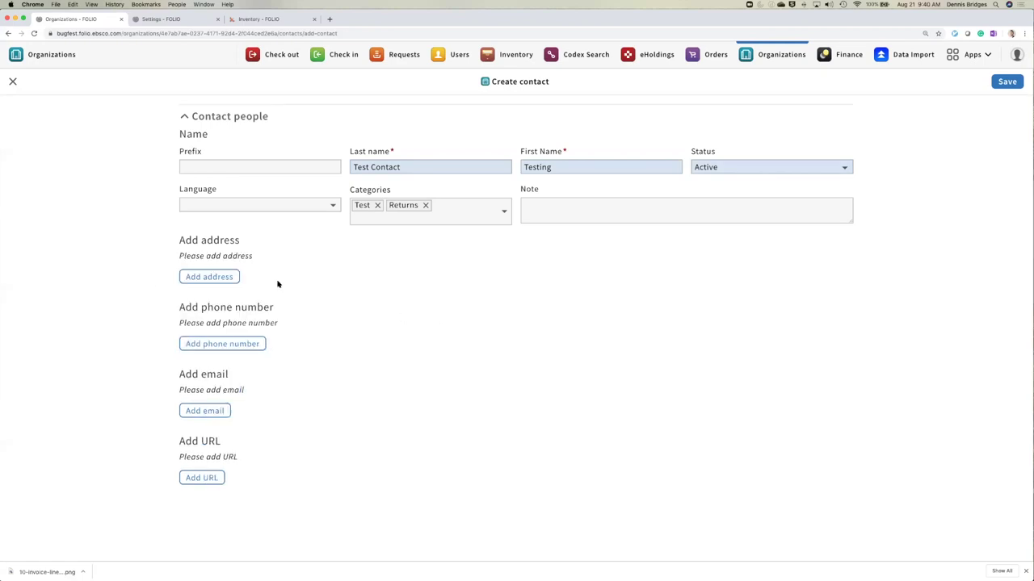
{"action": "left_click", "coordinate": [237, 344]}
{"action": "left_click", "coordinate": [238, 369]}
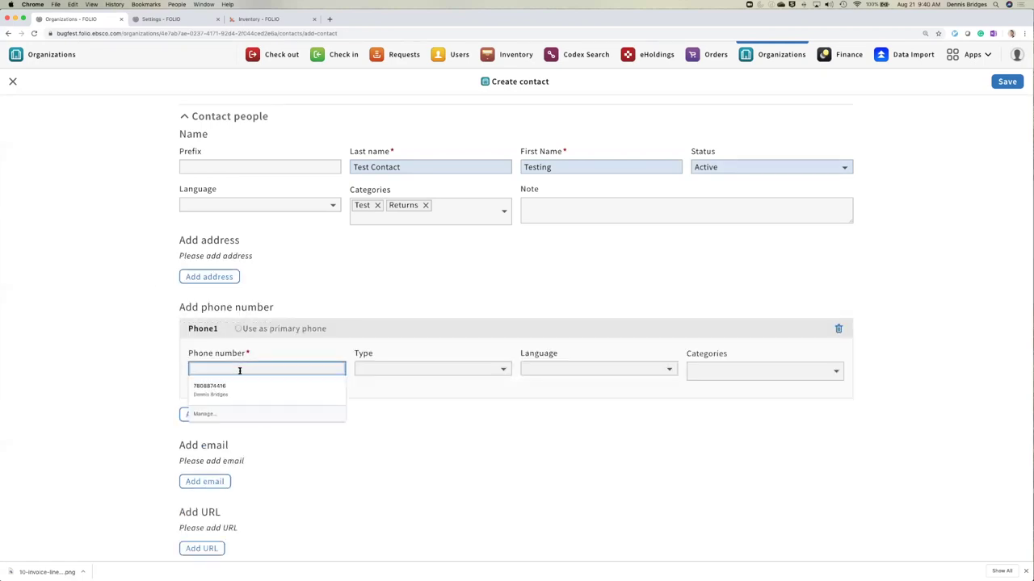
{"action": "scroll", "coordinate": [560, 381], "scroll_direction": "down", "scroll_amount": 1}
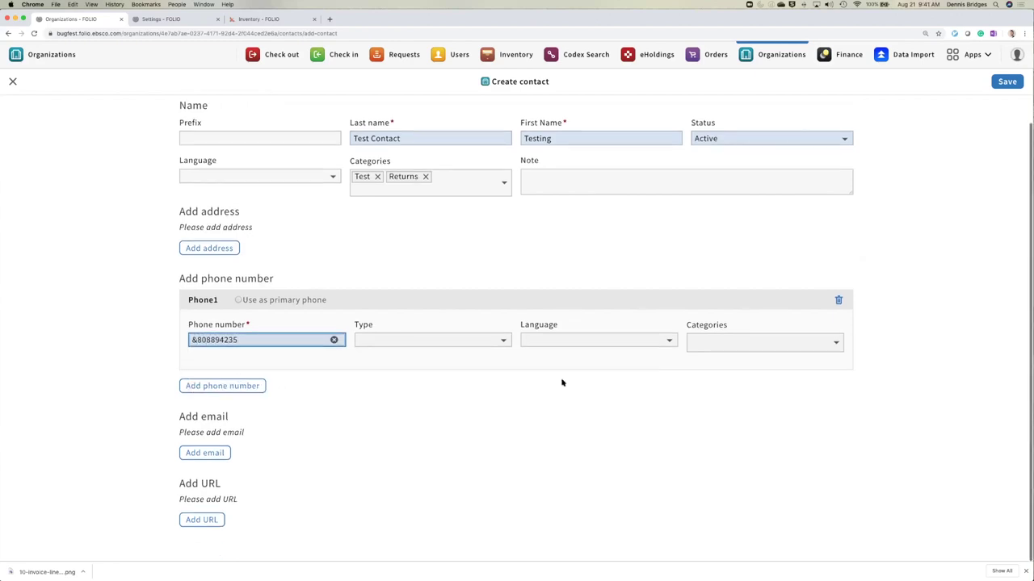
{"action": "left_click", "coordinate": [495, 341]}
{"action": "left_click", "coordinate": [489, 352]}
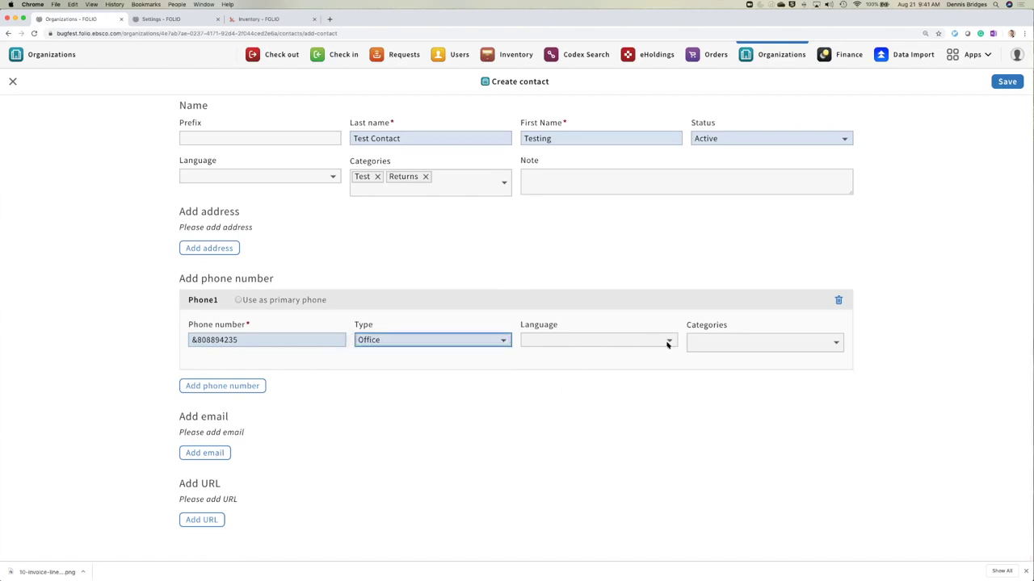
{"action": "left_click", "coordinate": [668, 342]}
{"action": "left_click", "coordinate": [653, 350]}
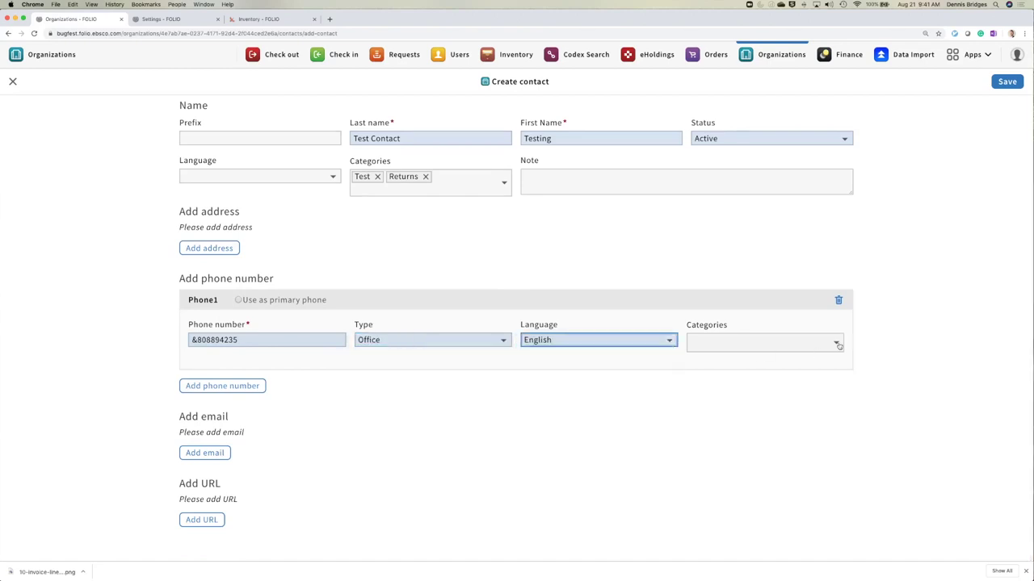
- Tag the phone number as Customer Service and Returns, and save the contact
{"action": "left_click", "coordinate": [837, 345]}
{"action": "left_click", "coordinate": [768, 375]}
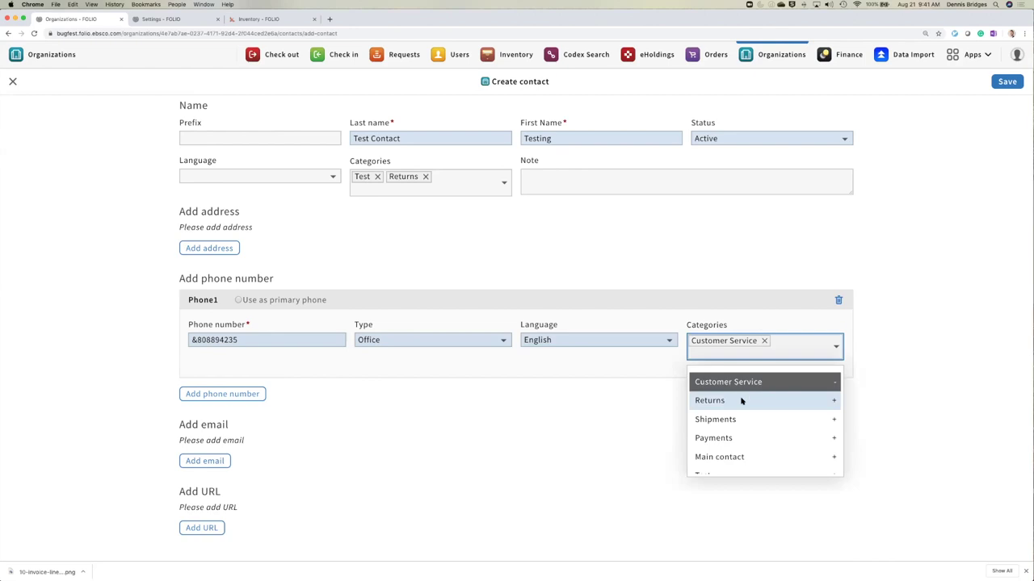
{"action": "left_click", "coordinate": [727, 393]}
{"action": "left_click", "coordinate": [915, 342]}
{"action": "left_click", "coordinate": [1008, 82]}
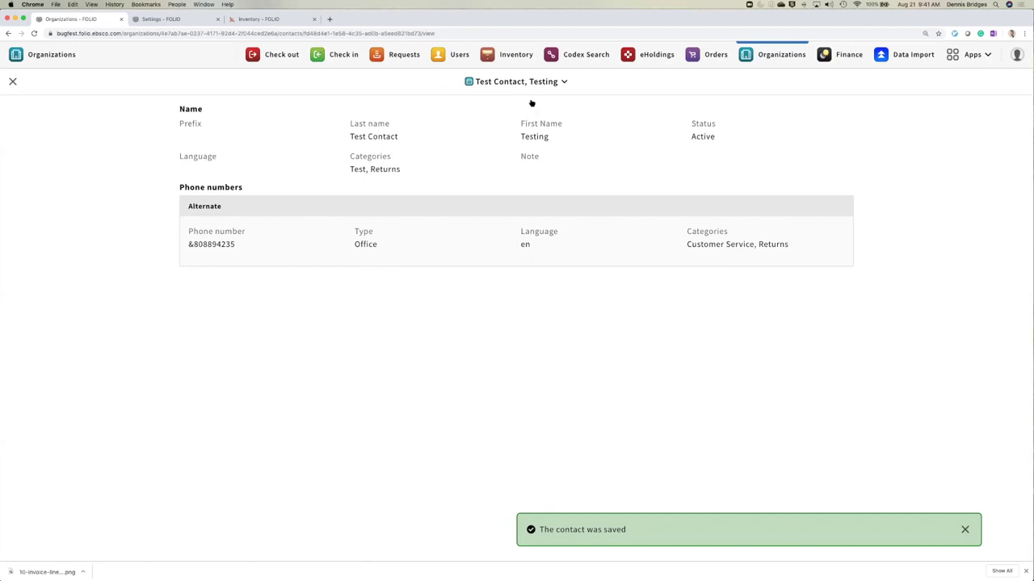
- Return to the organization, open Add contact, and search the contacts for Test
{"action": "left_click", "coordinate": [13, 83]}
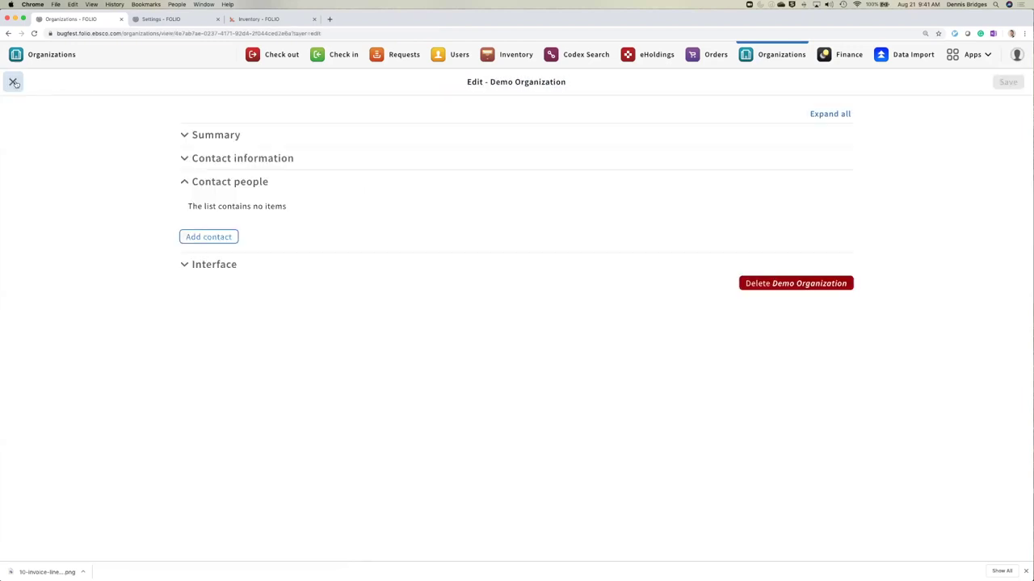
{"action": "left_click", "coordinate": [215, 240]}
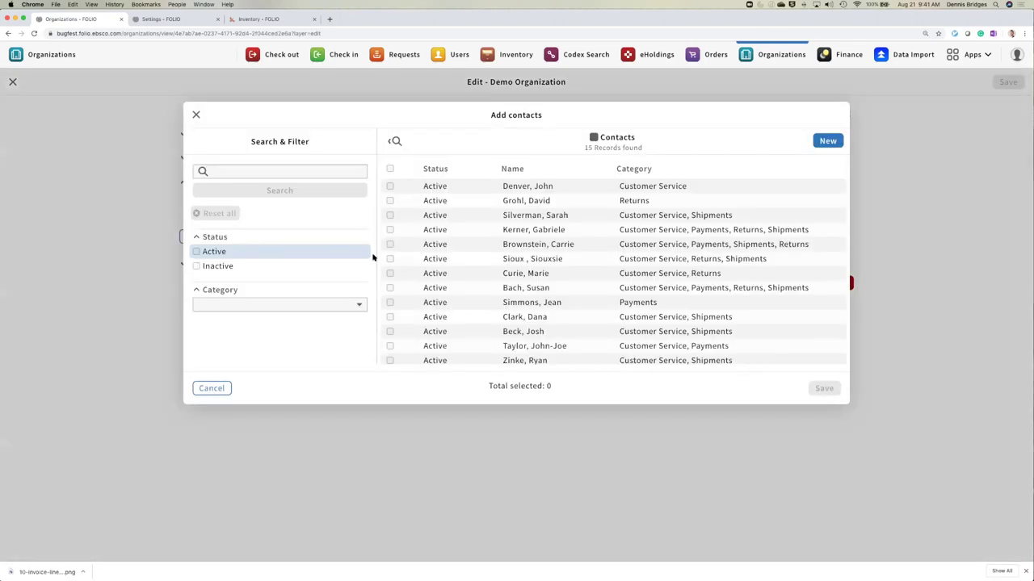
{"action": "left_click", "coordinate": [251, 172]}
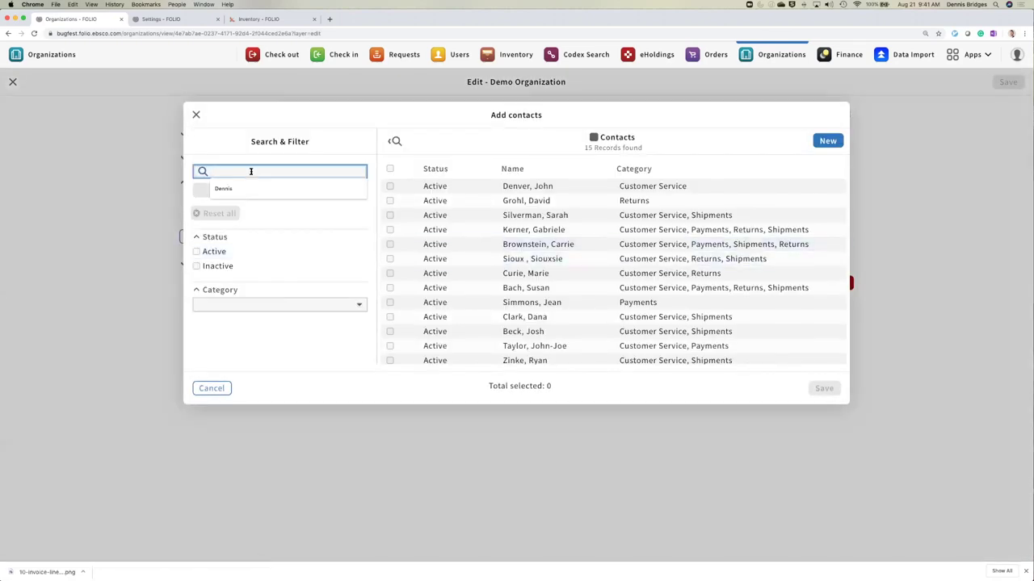
{"action": "type", "text": "Test"}
{"action": "key", "text": "Return"}
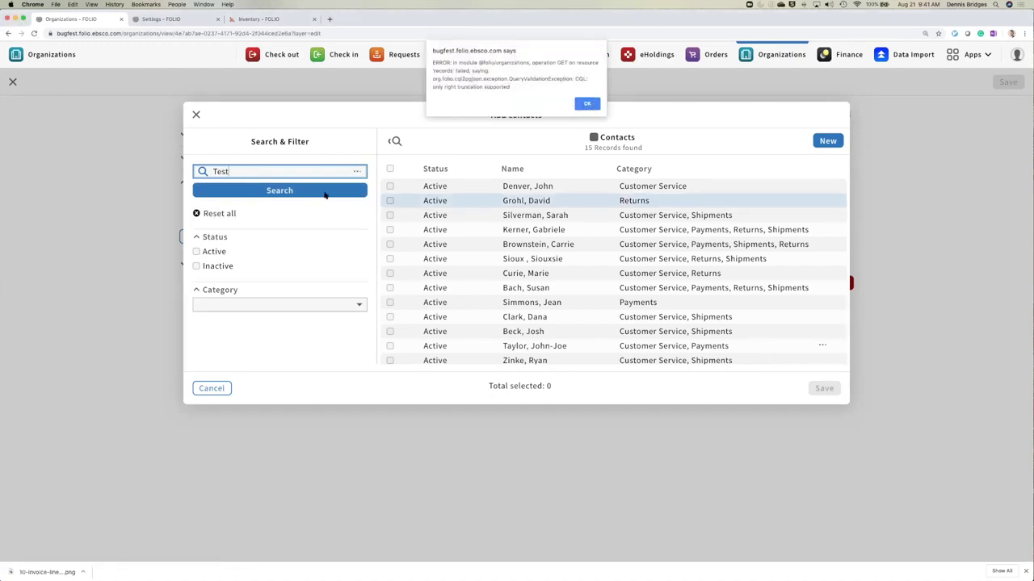
{"action": "left_click", "coordinate": [587, 103]}
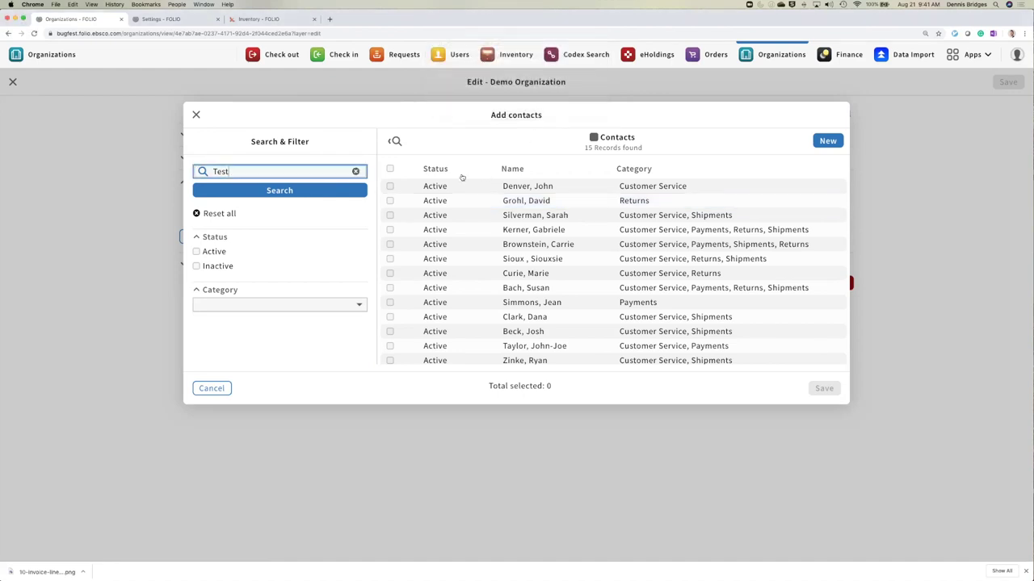
{"action": "left_click", "coordinate": [323, 193]}
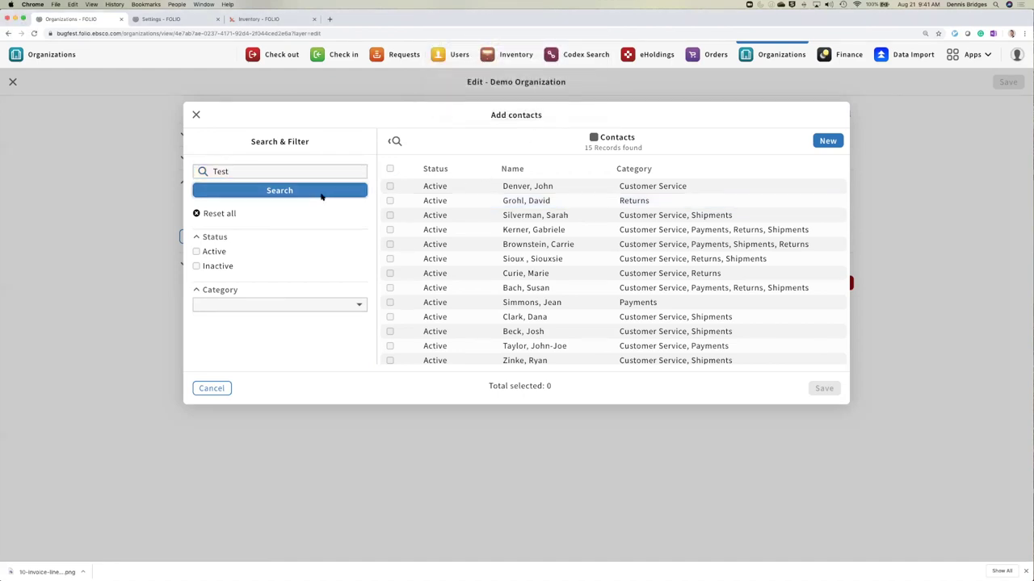
- Select the newly created contact in the results and link it to Demo Organization
{"action": "scroll", "coordinate": [598, 204], "scroll_direction": "down", "scroll_amount": 1}
{"action": "scroll", "coordinate": [593, 203], "scroll_direction": "down", "scroll_amount": 3}
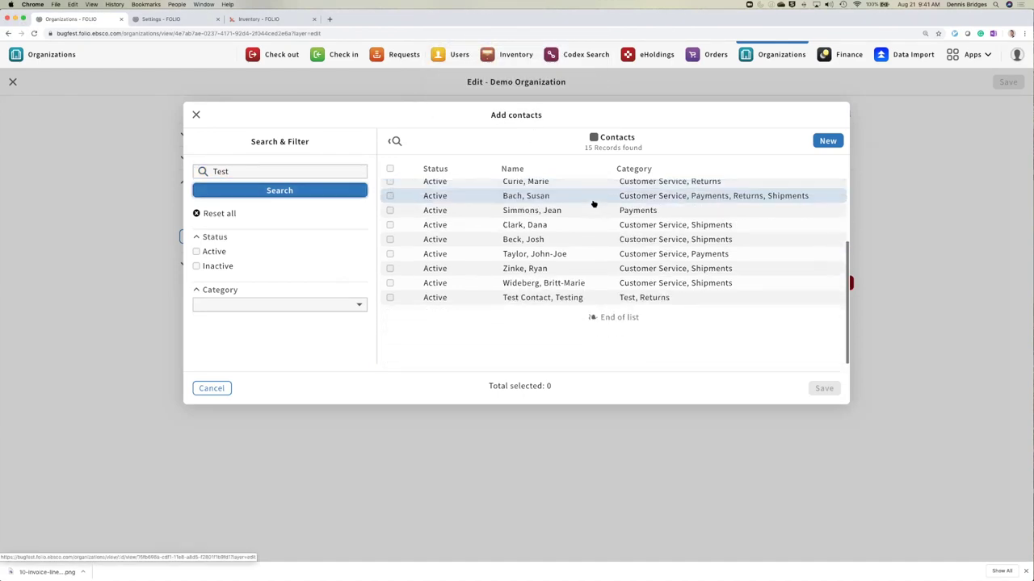
{"action": "left_click", "coordinate": [540, 301]}
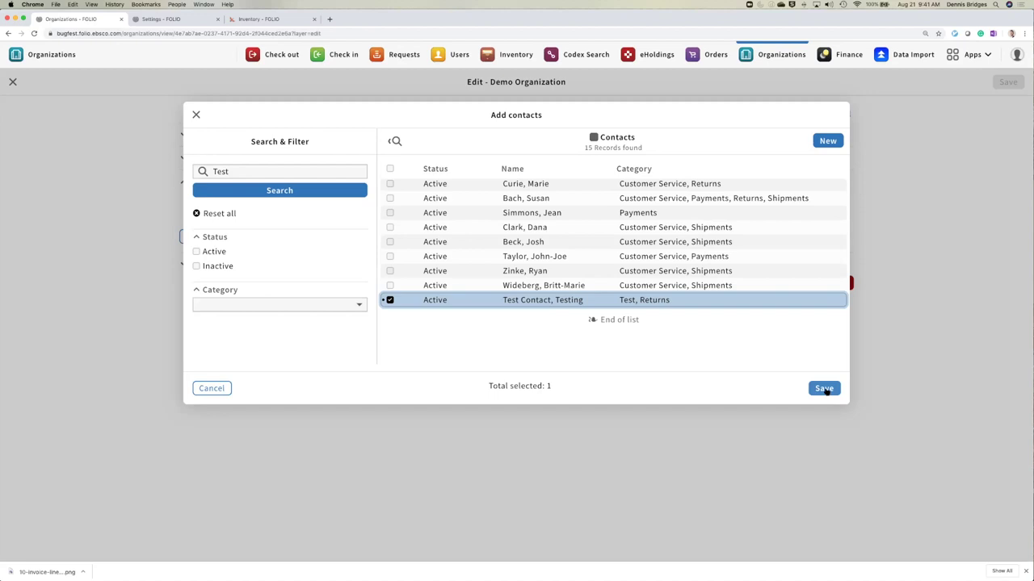
{"action": "left_click", "coordinate": [824, 388]}
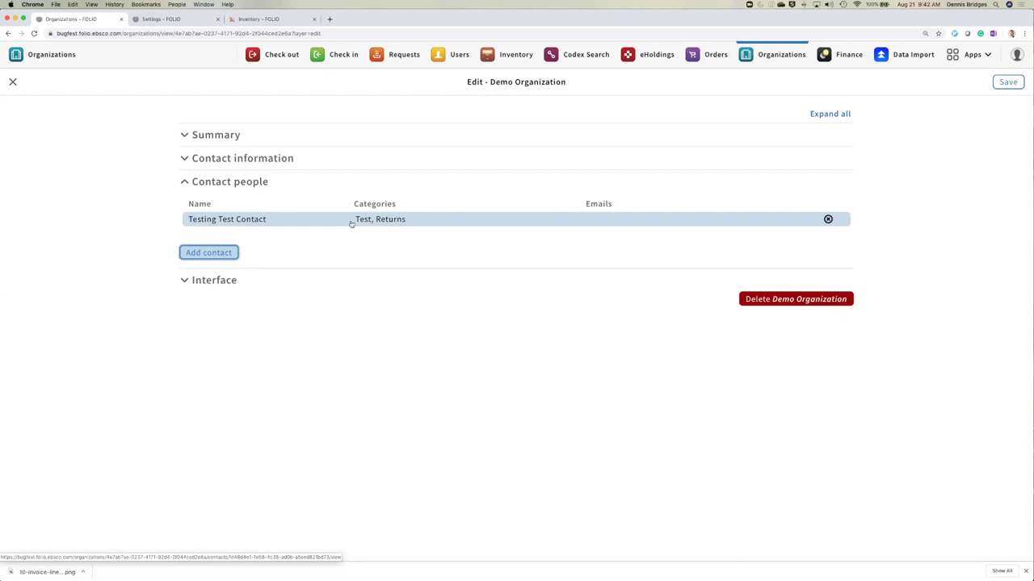
- Expand Demo Organization's Interface section, which has no interfaces linked yet
{"action": "left_click", "coordinate": [203, 282]}
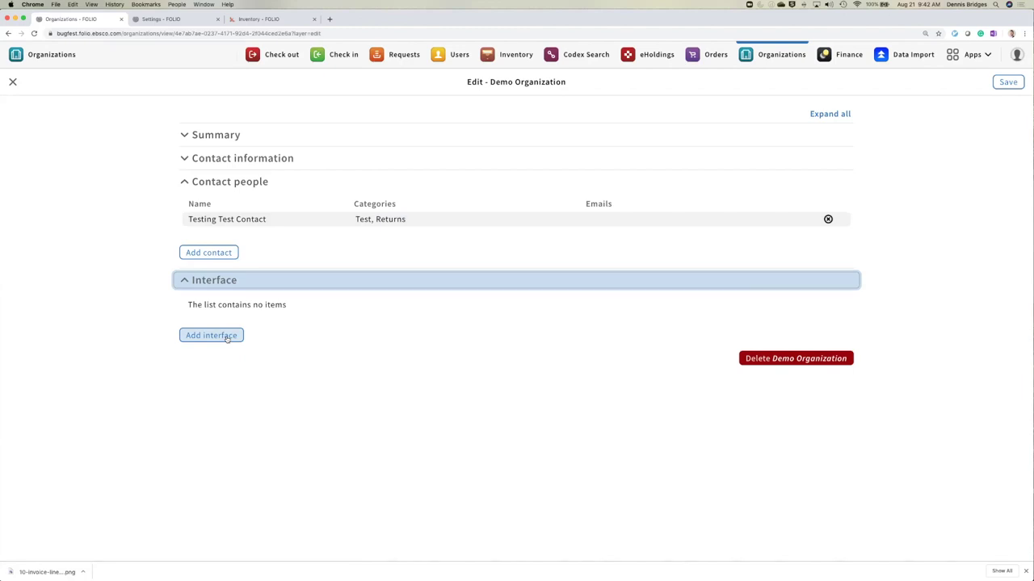
{"action": "left_click", "coordinate": [226, 336]}
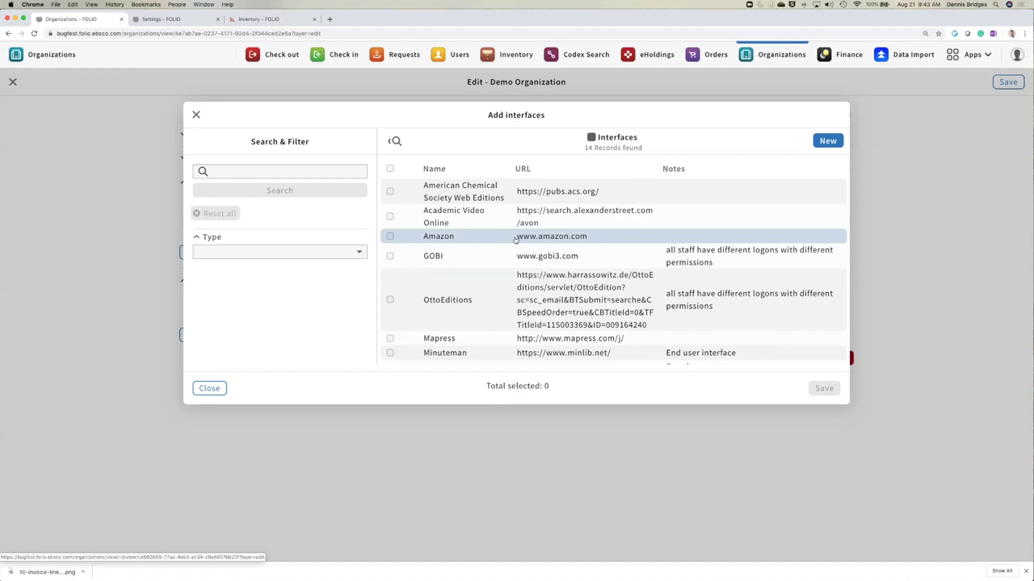
{"action": "scroll", "coordinate": [515, 241], "scroll_direction": "down", "scroll_amount": 2}
{"action": "scroll", "coordinate": [515, 241], "scroll_direction": "down", "scroll_amount": 1}
{"action": "left_click", "coordinate": [390, 247]}
{"action": "left_click", "coordinate": [390, 248]}
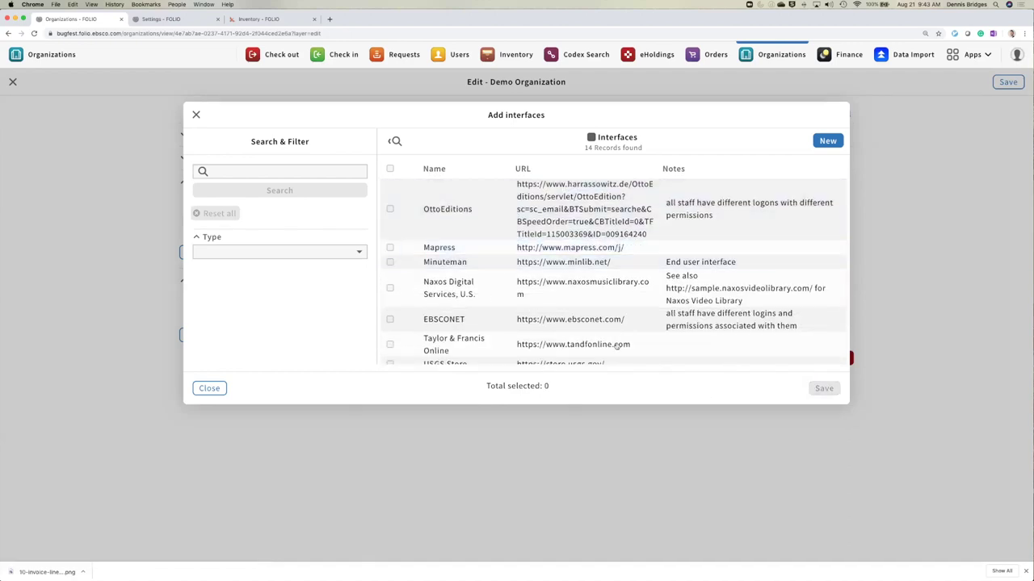
{"action": "left_click", "coordinate": [390, 248]}
{"action": "left_click", "coordinate": [822, 389]}
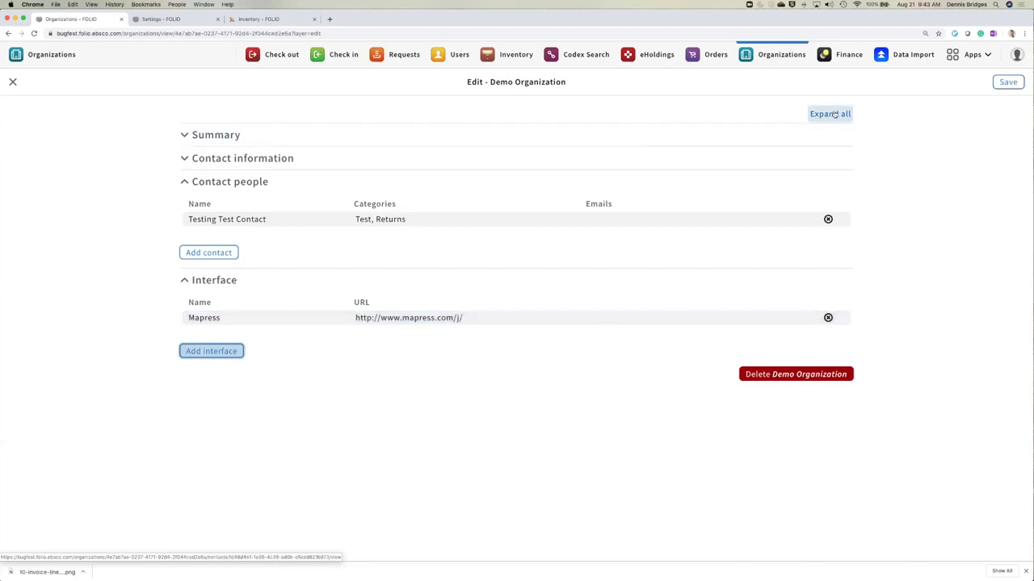
{"action": "left_click", "coordinate": [231, 134]}
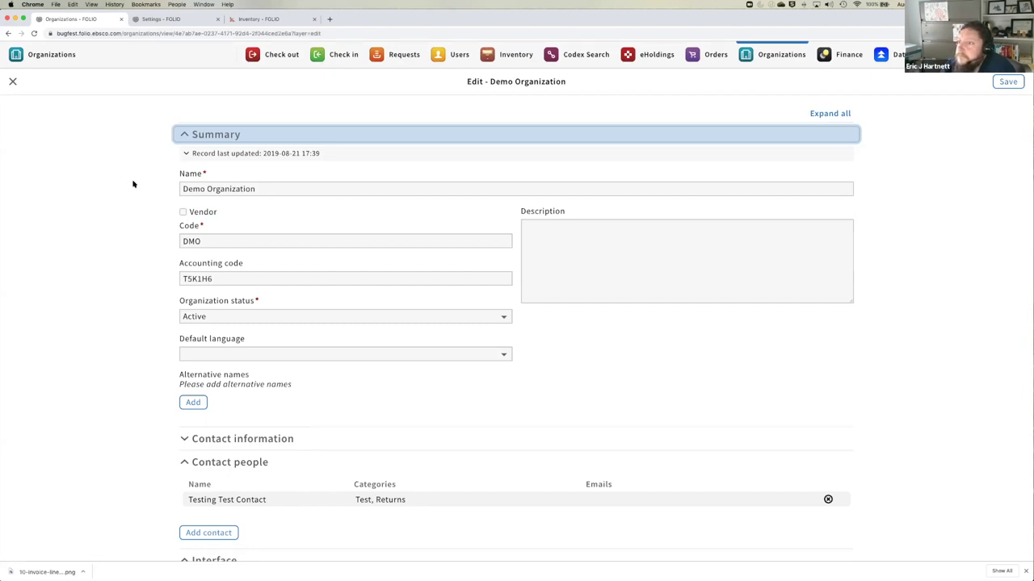
- Scroll through the edit form, then try closing it, triggering the unsaved-changes prompt
{"action": "scroll", "coordinate": [133, 301], "scroll_direction": "down", "scroll_amount": 3}
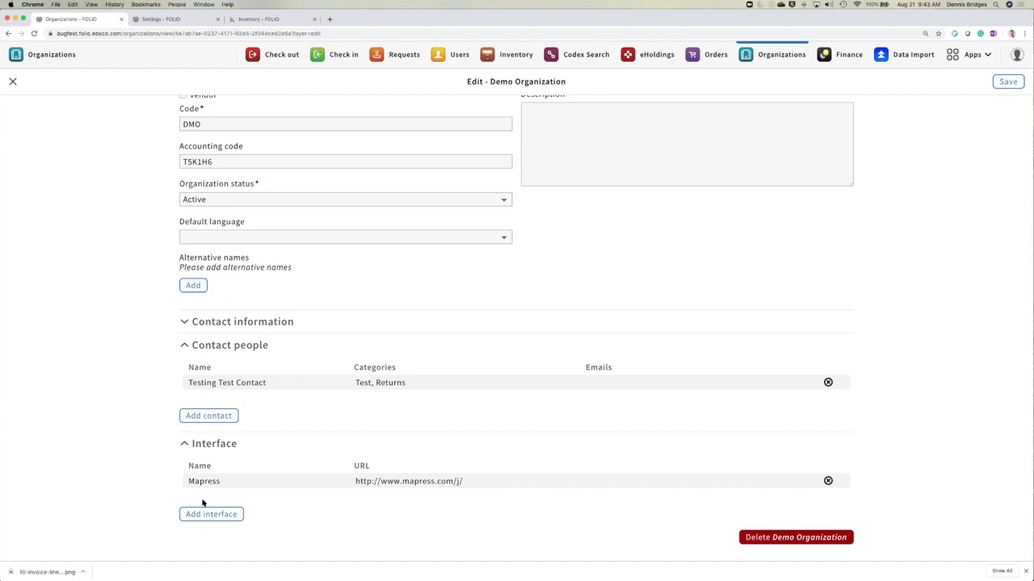
{"action": "key", "text": "Escape"}
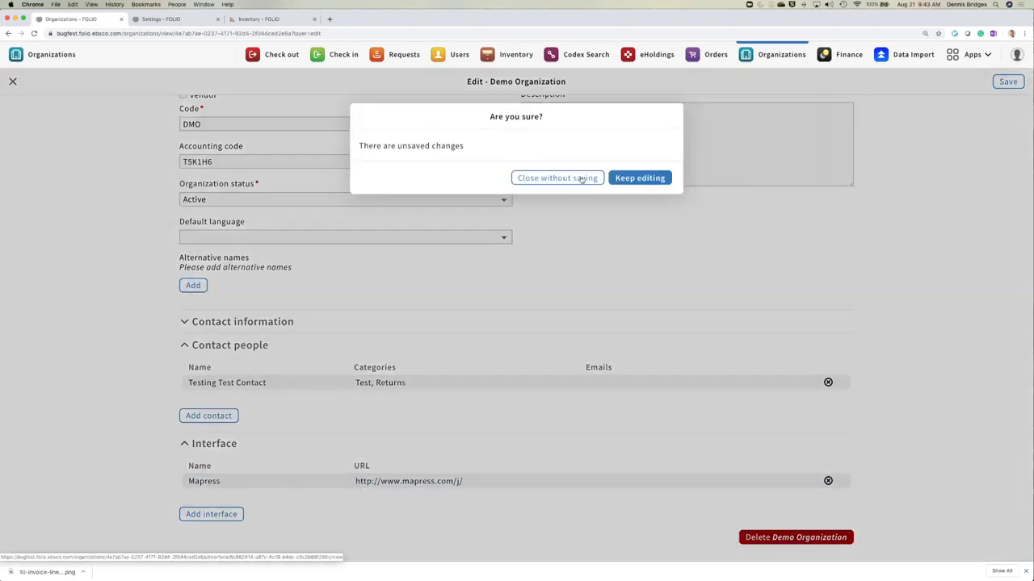
- Dismiss the warning, confirm the record shows Test Contact and Mapress, then reopen it for editing
{"action": "left_click", "coordinate": [640, 176]}
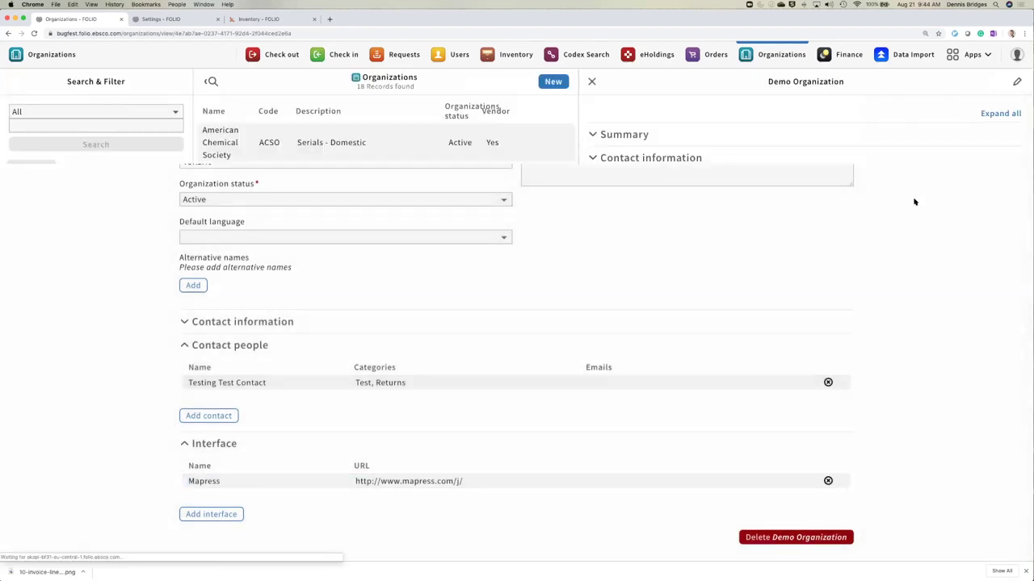
{"action": "left_click", "coordinate": [671, 181]}
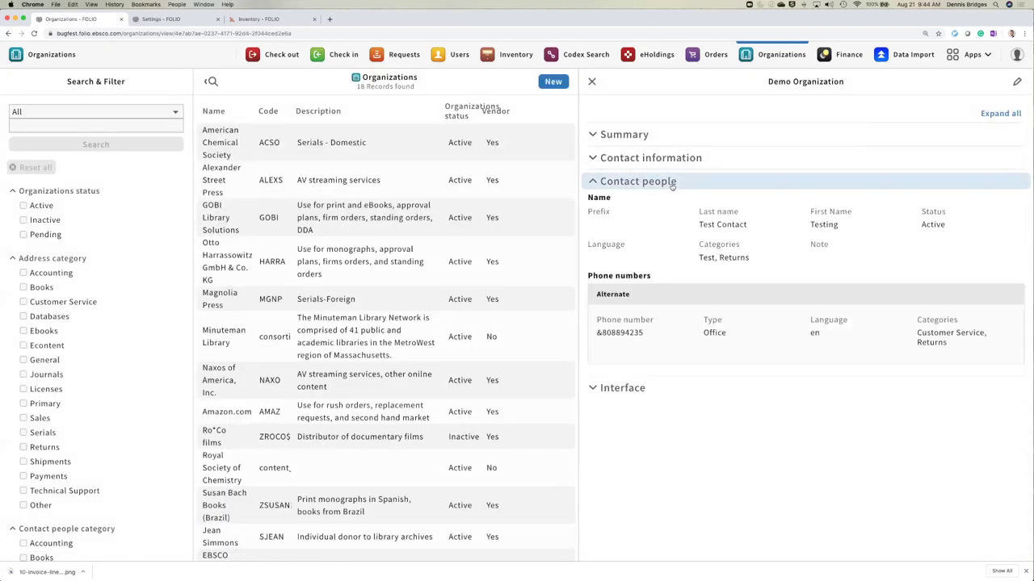
{"action": "left_click", "coordinate": [619, 388]}
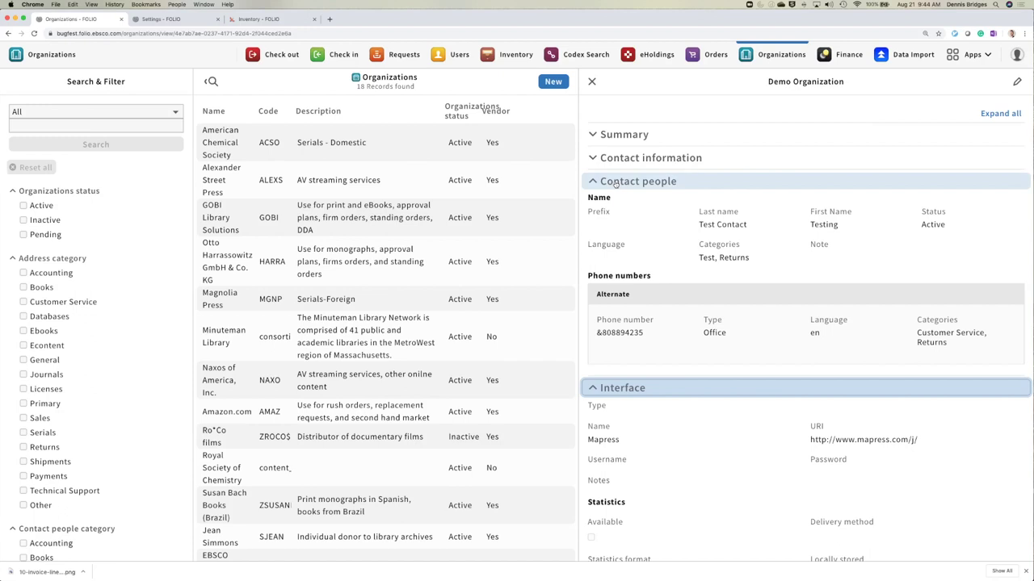
{"action": "left_click", "coordinate": [616, 184]}
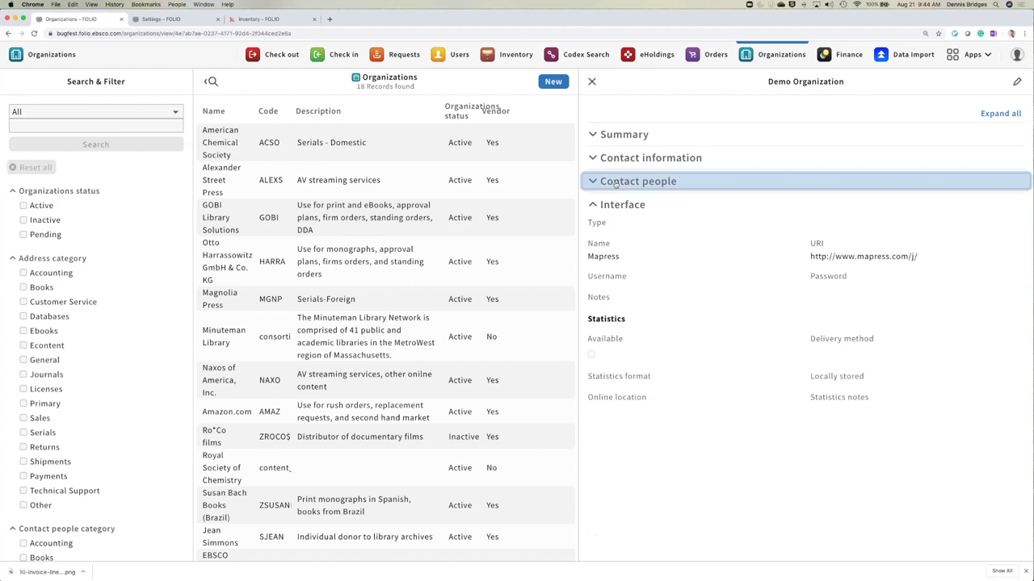
{"action": "left_click", "coordinate": [614, 205]}
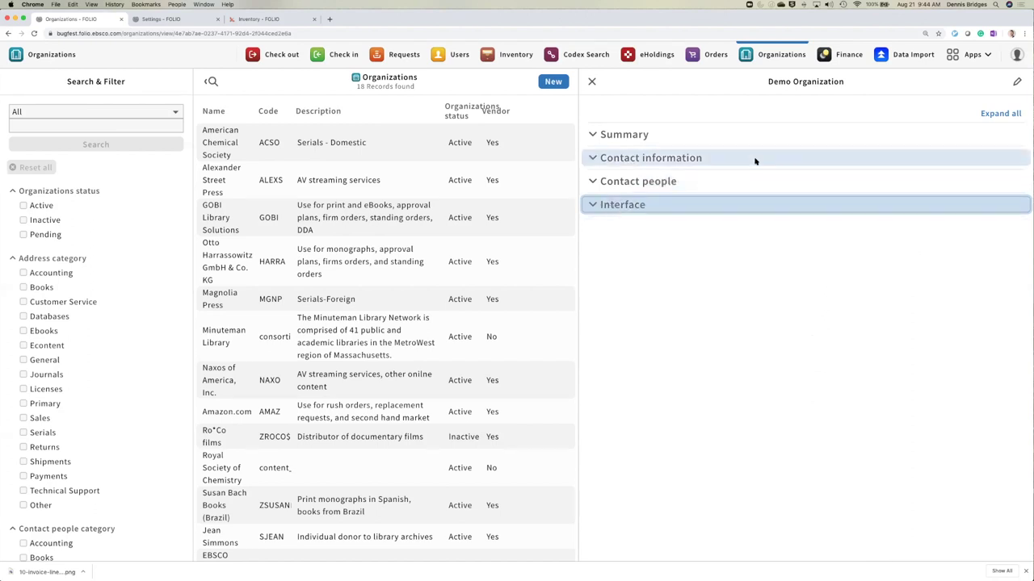
{"action": "left_click", "coordinate": [1016, 82]}
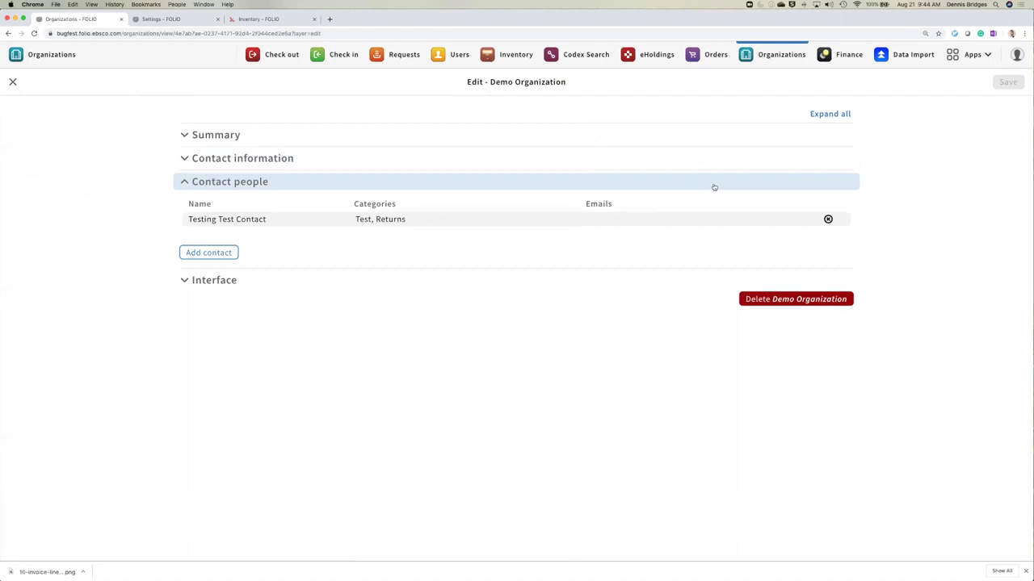
- Mark Demo Organization as a vendor, revealing Vendor information, Vendor terms, EDI and Accounts sections
{"action": "left_click", "coordinate": [199, 139]}
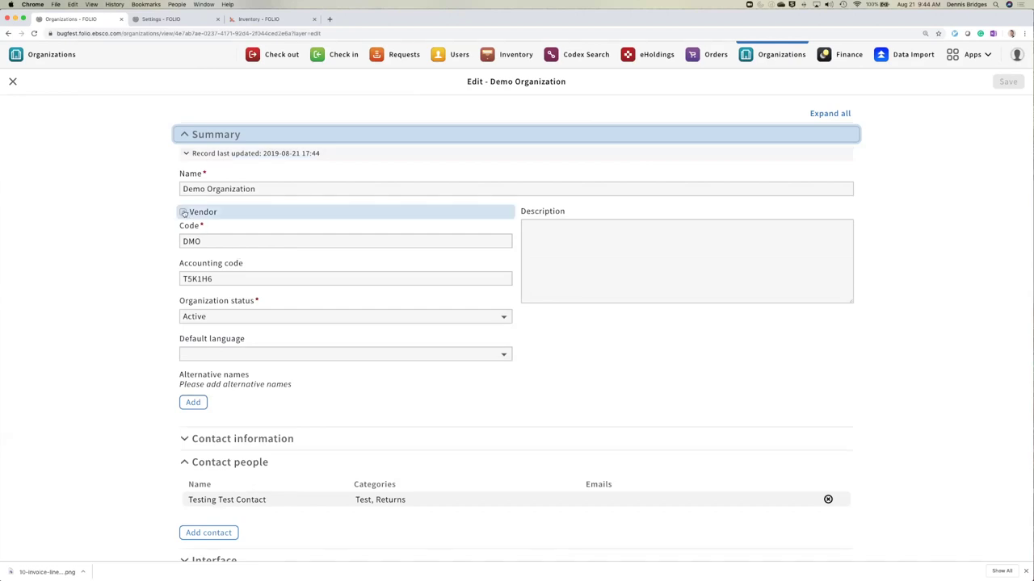
{"action": "left_click", "coordinate": [184, 212]}
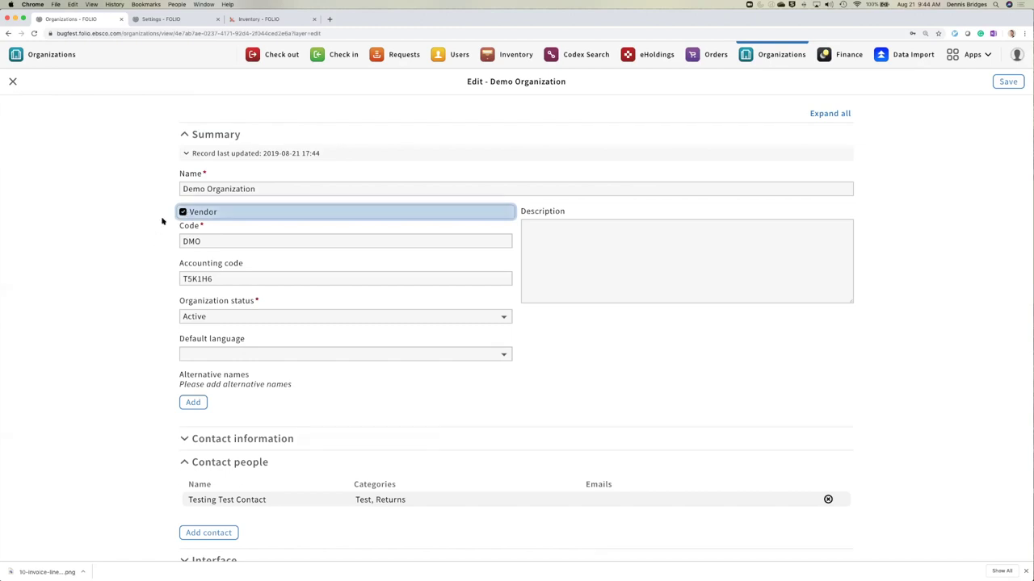
{"action": "scroll", "coordinate": [161, 220], "scroll_direction": "down", "scroll_amount": 4}
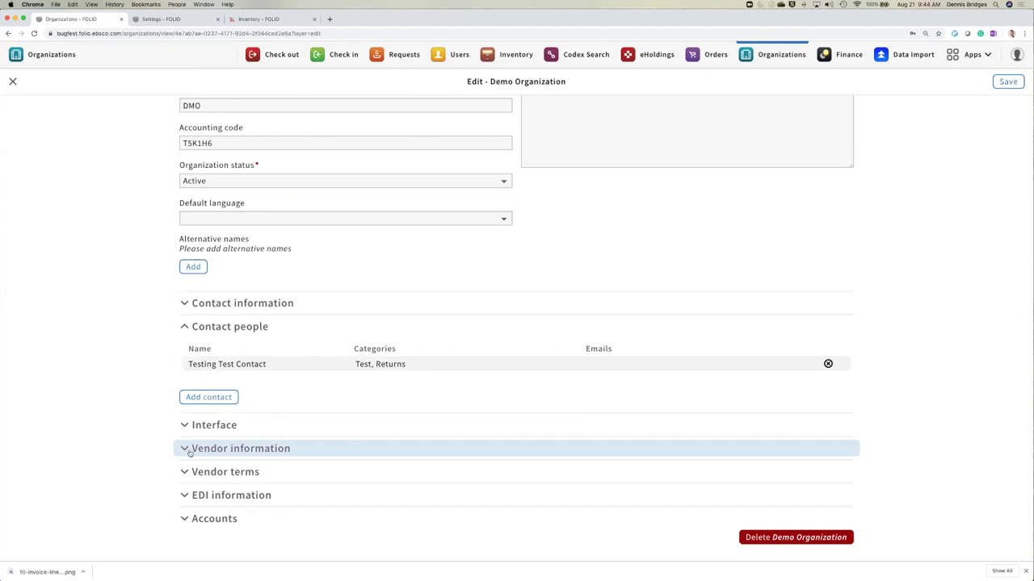
- Set the vendor payment method to Deposit Account and add USD as vendor currency
{"action": "left_click", "coordinate": [191, 452]}
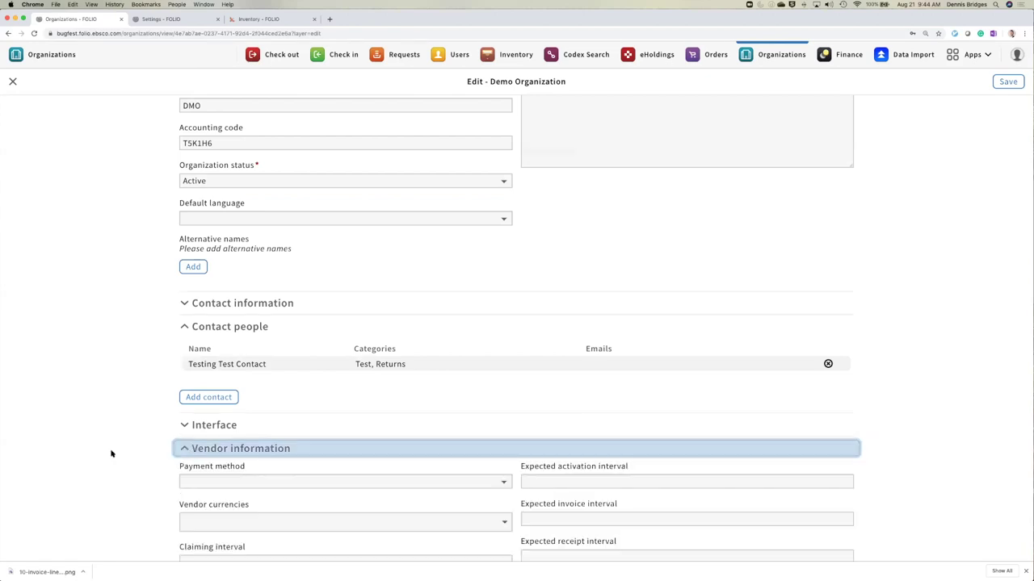
{"action": "scroll", "coordinate": [108, 448], "scroll_direction": "down", "scroll_amount": 4}
{"action": "scroll", "coordinate": [109, 448], "scroll_direction": "down", "scroll_amount": 1}
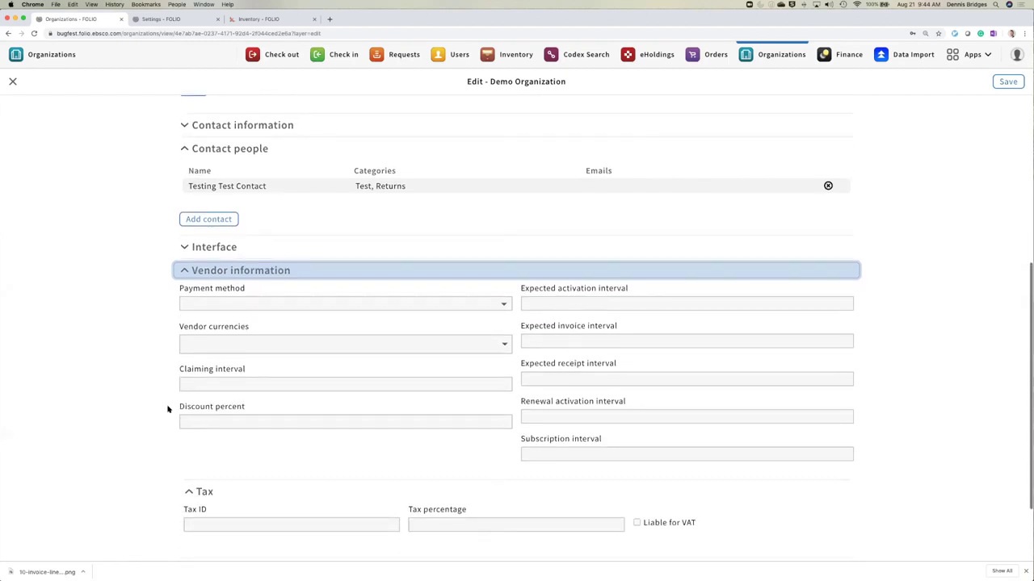
{"action": "left_click", "coordinate": [282, 305]}
{"action": "left_click", "coordinate": [272, 347]}
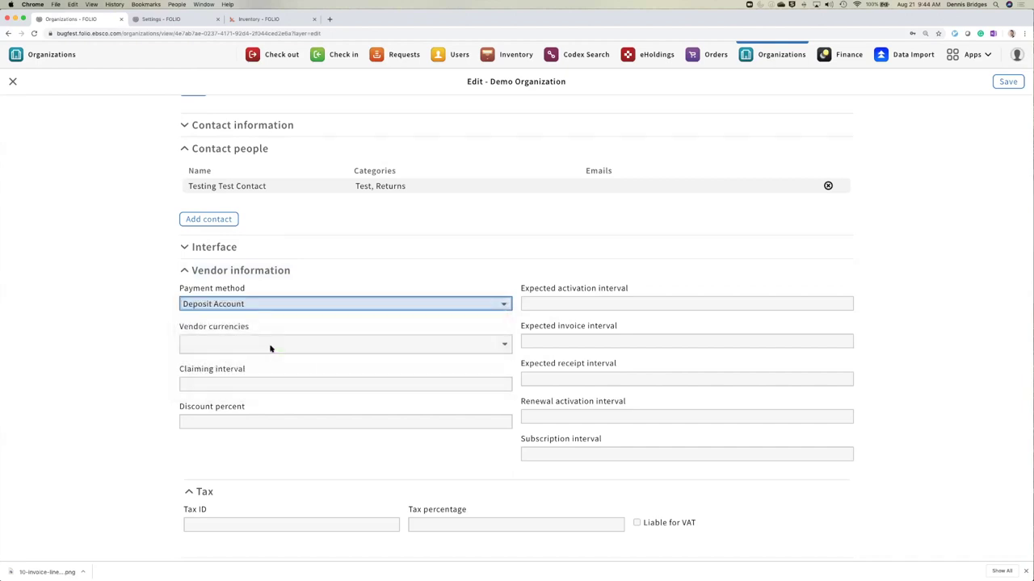
{"action": "left_click", "coordinate": [272, 342]}
{"action": "left_click", "coordinate": [268, 377]}
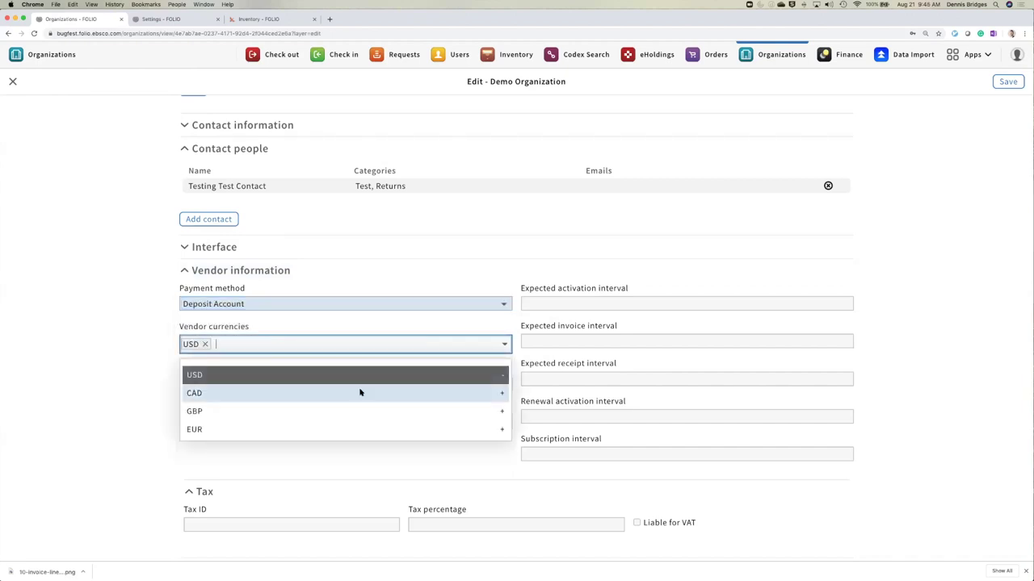
{"action": "left_click", "coordinate": [102, 406]}
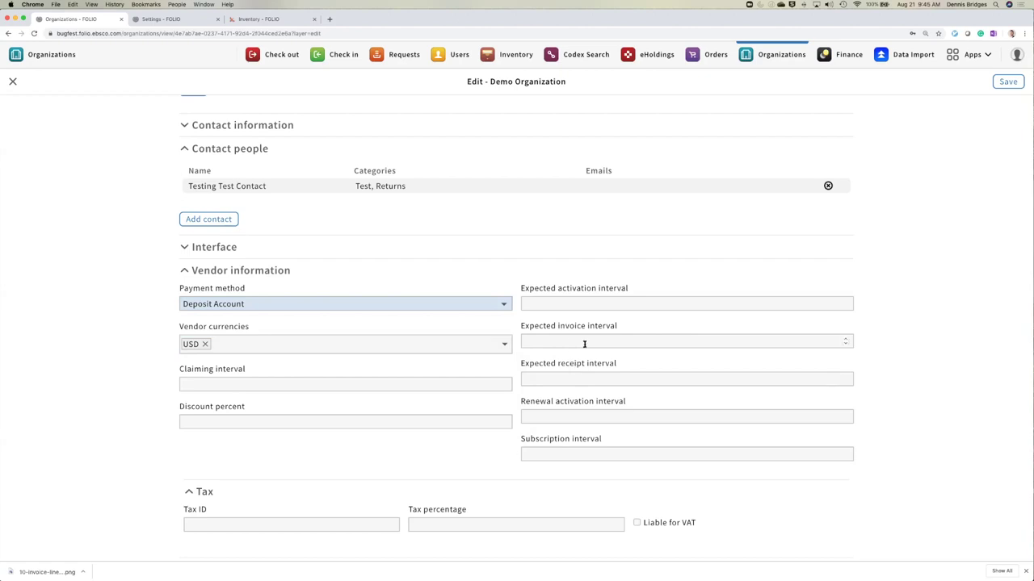
- Glance at Vendor terms, then expand the EDI information section
{"action": "scroll", "coordinate": [420, 447], "scroll_direction": "down", "scroll_amount": 3}
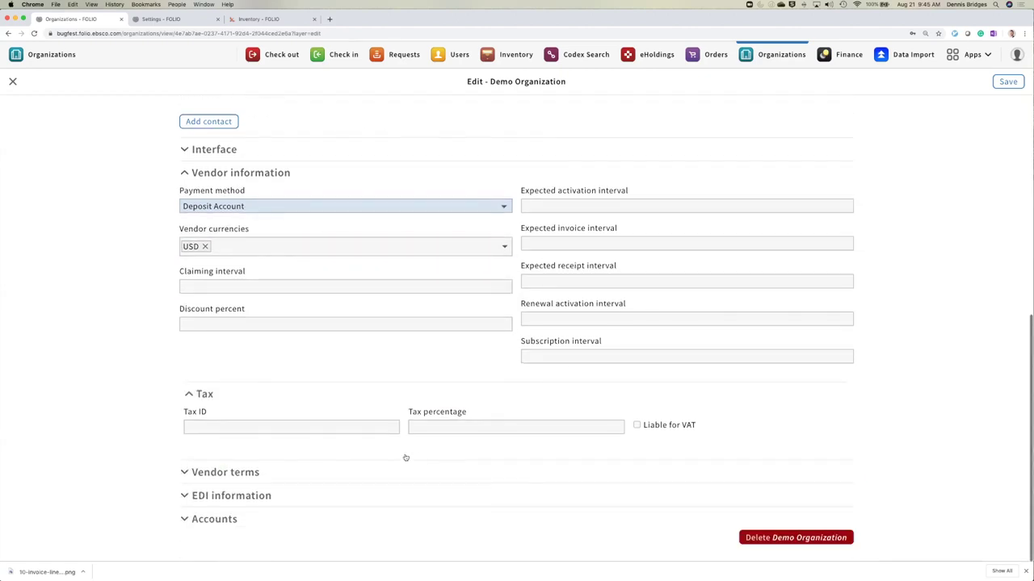
{"action": "left_click", "coordinate": [278, 478]}
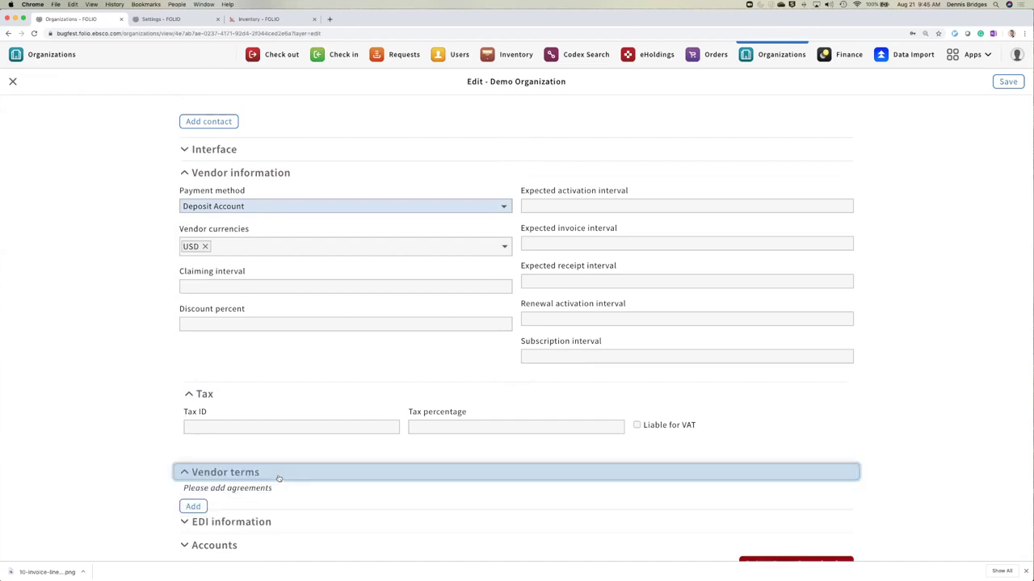
{"action": "left_click", "coordinate": [188, 474]}
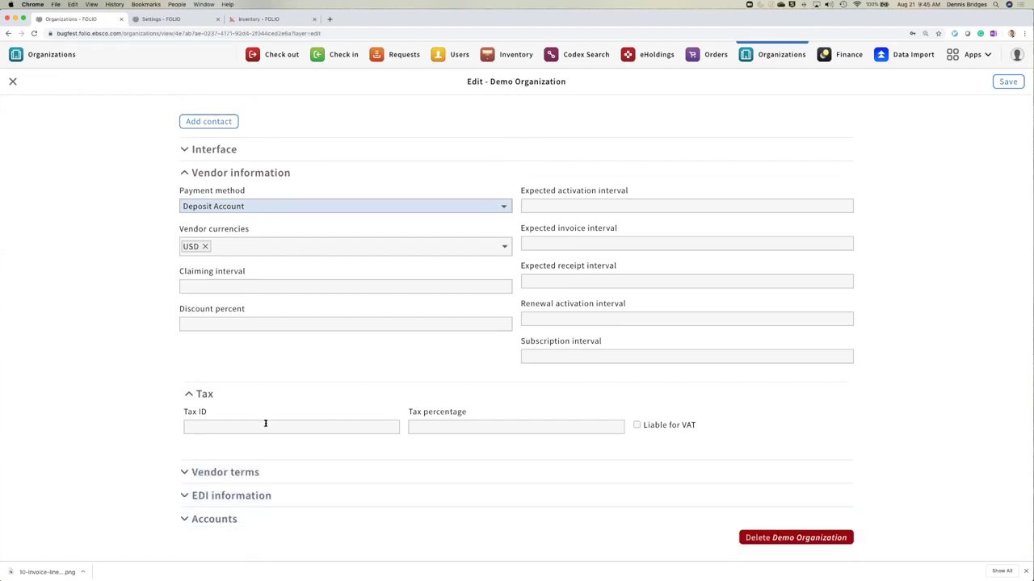
{"action": "left_click", "coordinate": [211, 494]}
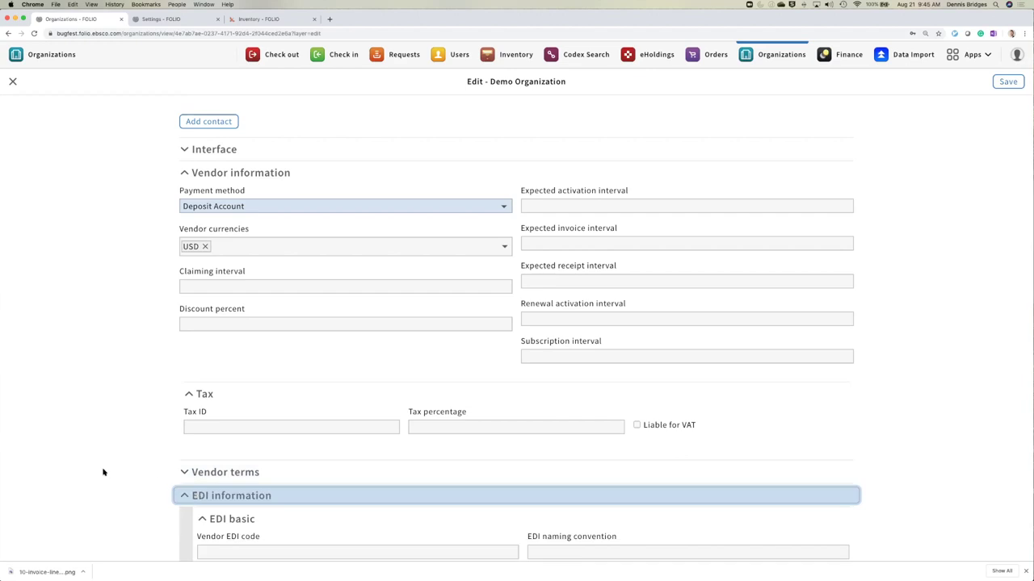
- Collapse EDI information and expand the still-empty Accounts section
{"action": "scroll", "coordinate": [151, 408], "scroll_direction": "down", "scroll_amount": 5}
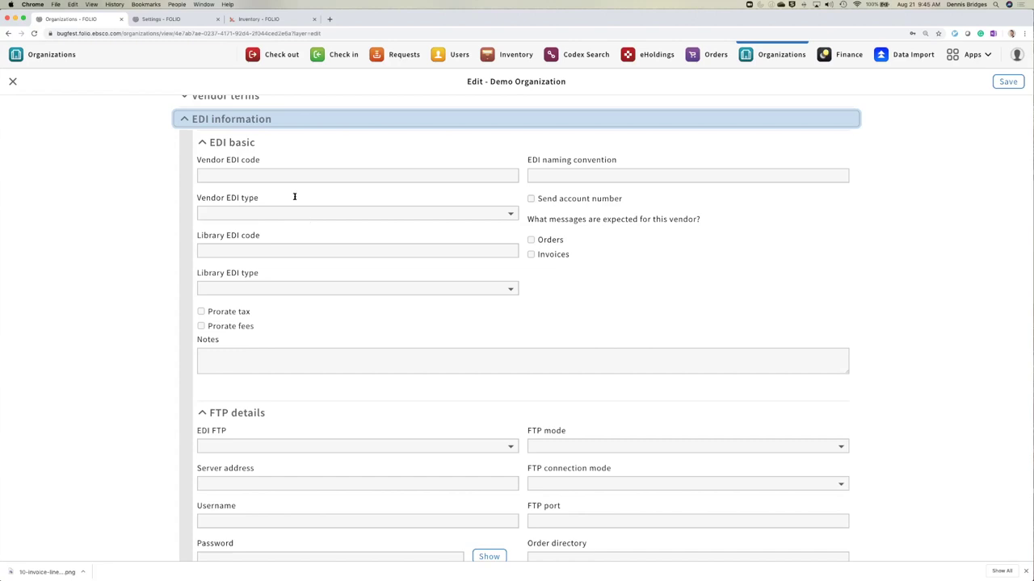
{"action": "left_click", "coordinate": [186, 119]}
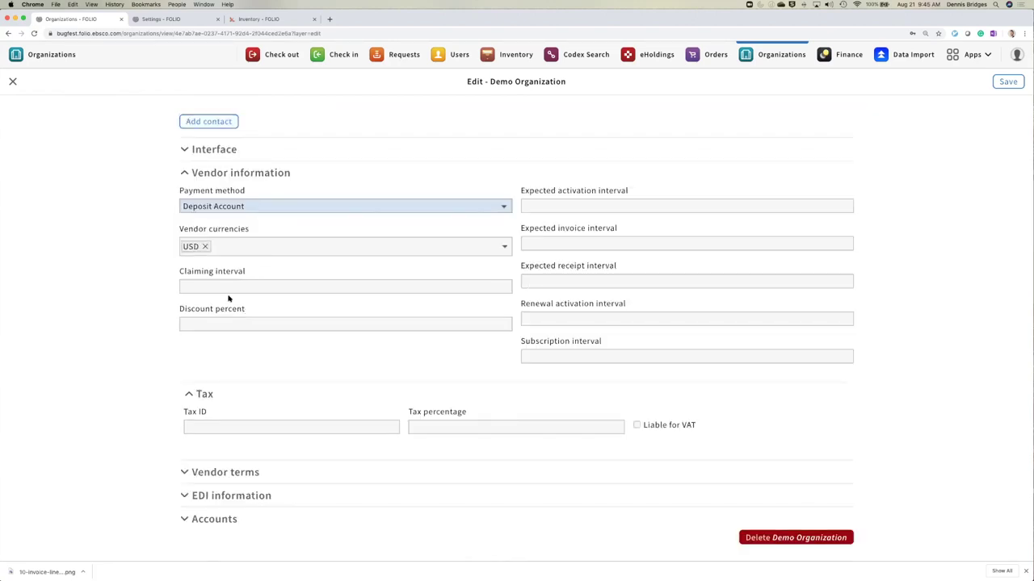
{"action": "scroll", "coordinate": [169, 348], "scroll_direction": "up", "scroll_amount": 1}
{"action": "scroll", "coordinate": [170, 348], "scroll_direction": "up", "scroll_amount": 3}
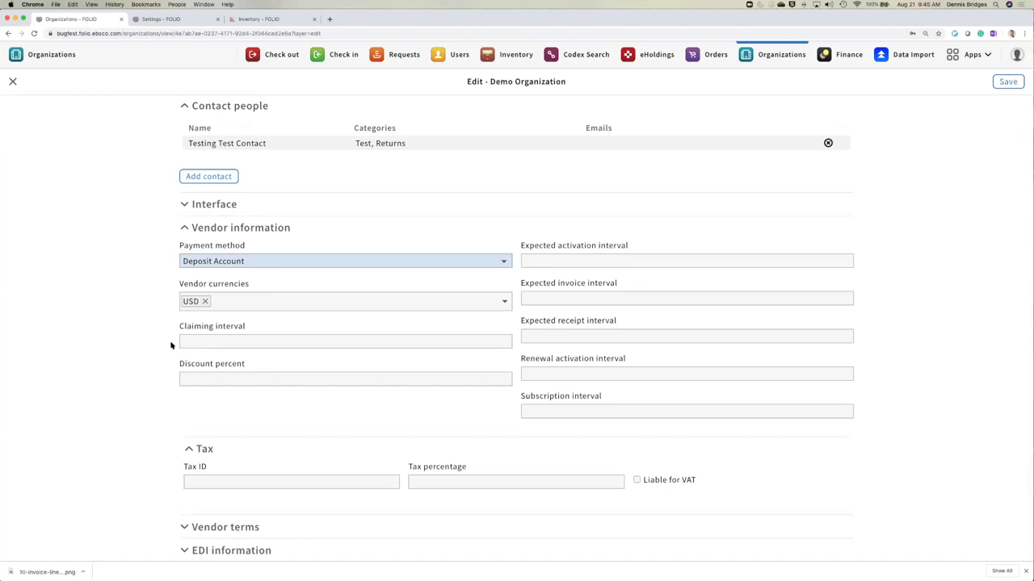
{"action": "scroll", "coordinate": [169, 347], "scroll_direction": "down", "scroll_amount": 3}
{"action": "left_click", "coordinate": [209, 521]}
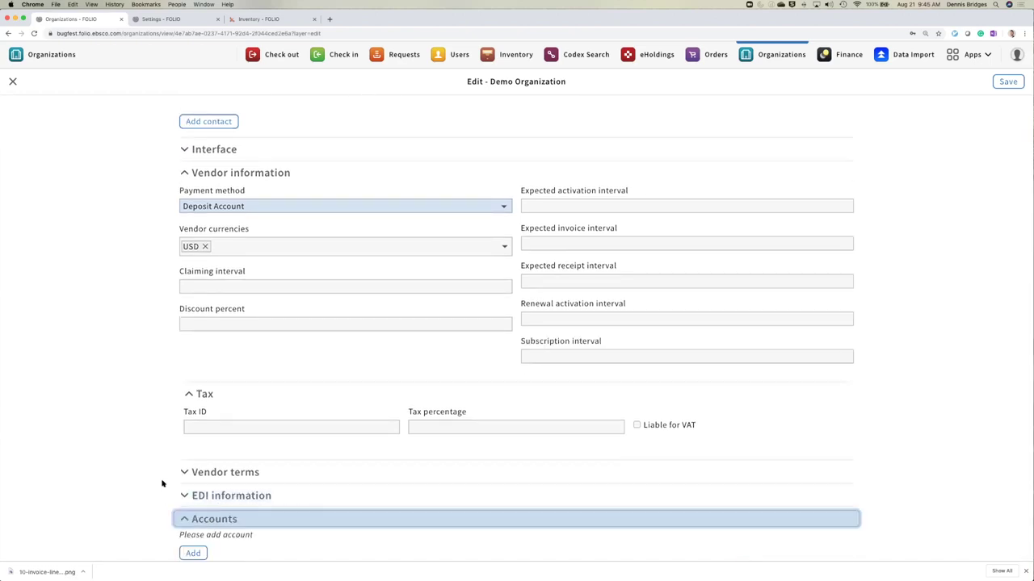
{"action": "scroll", "coordinate": [161, 482], "scroll_direction": "down", "scroll_amount": 3}
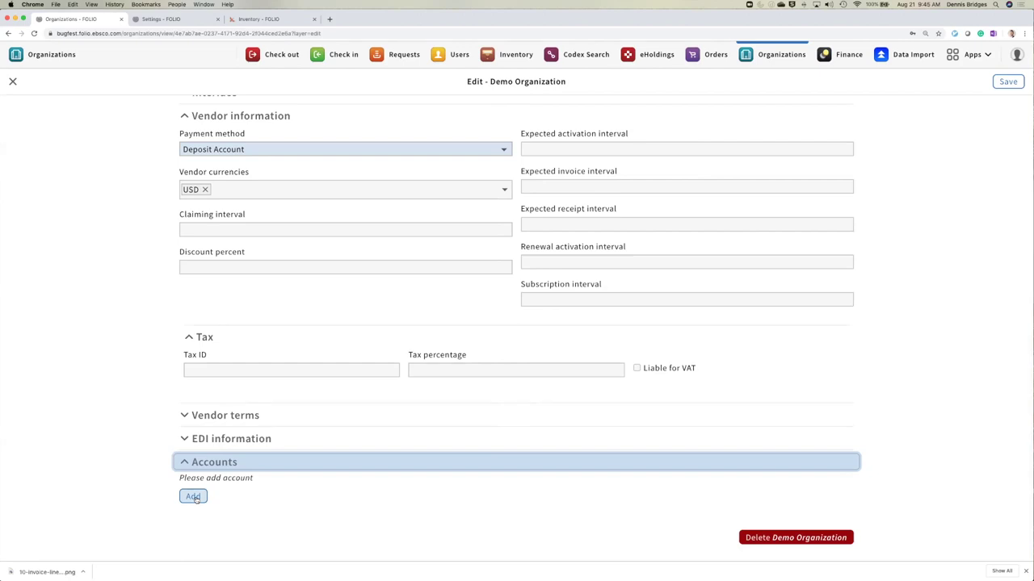
- Add an account, see its required fields flagged on save, remove it, and add a fresh one
{"action": "left_click", "coordinate": [195, 497]}
{"action": "scroll", "coordinate": [145, 476], "scroll_direction": "down", "scroll_amount": 5}
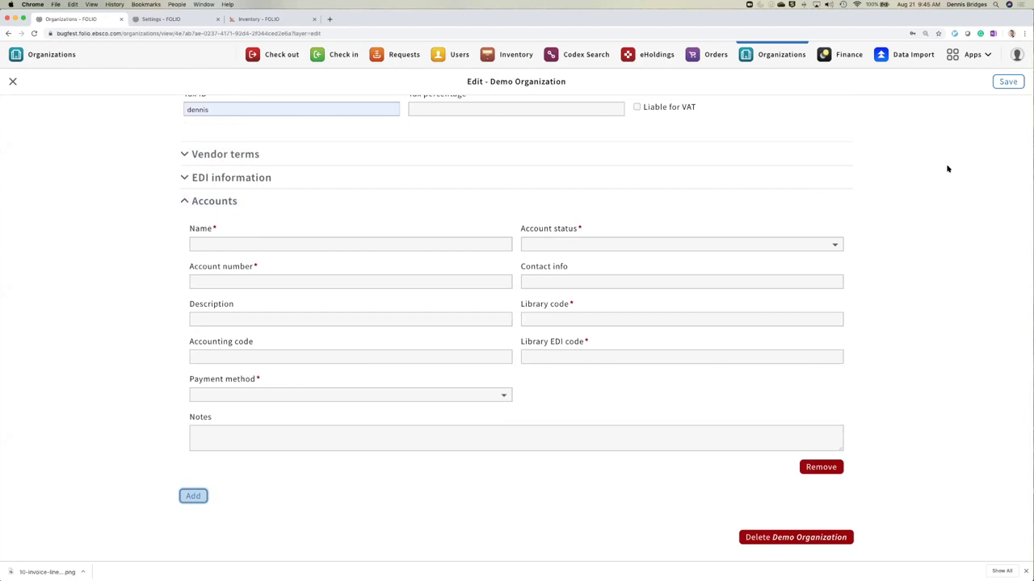
{"action": "left_click", "coordinate": [1008, 82]}
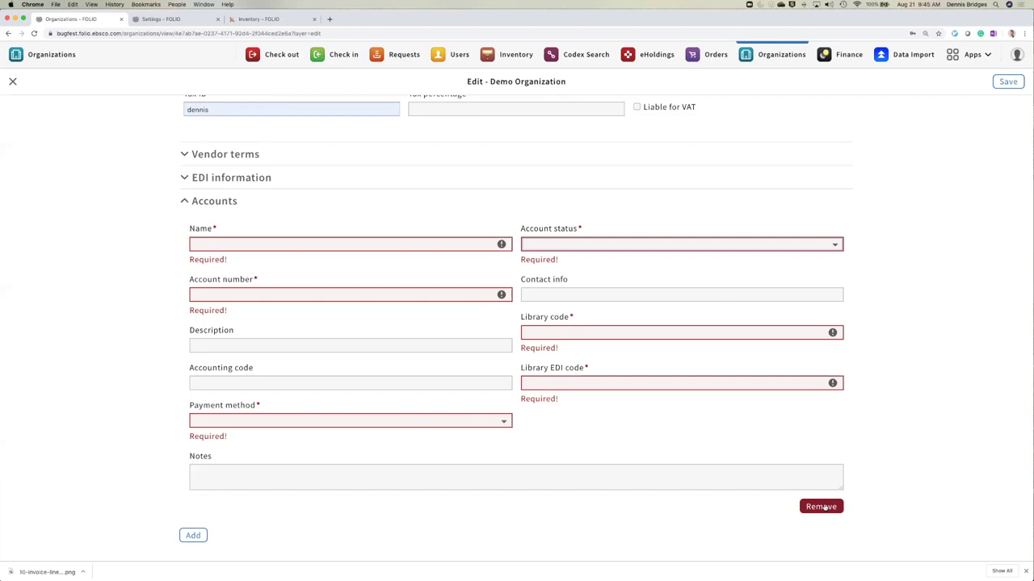
{"action": "left_click", "coordinate": [823, 508]}
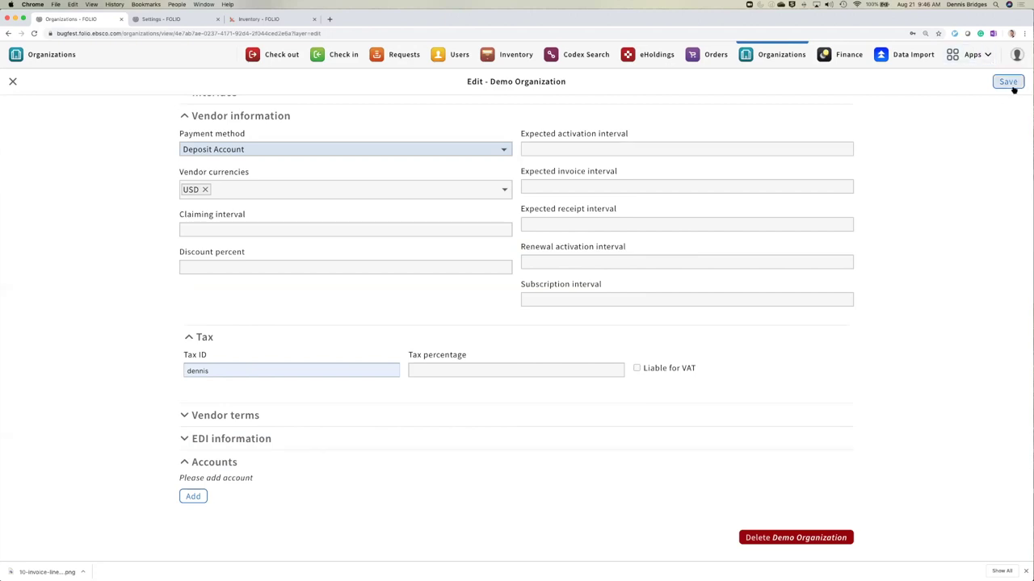
{"action": "left_click", "coordinate": [192, 496]}
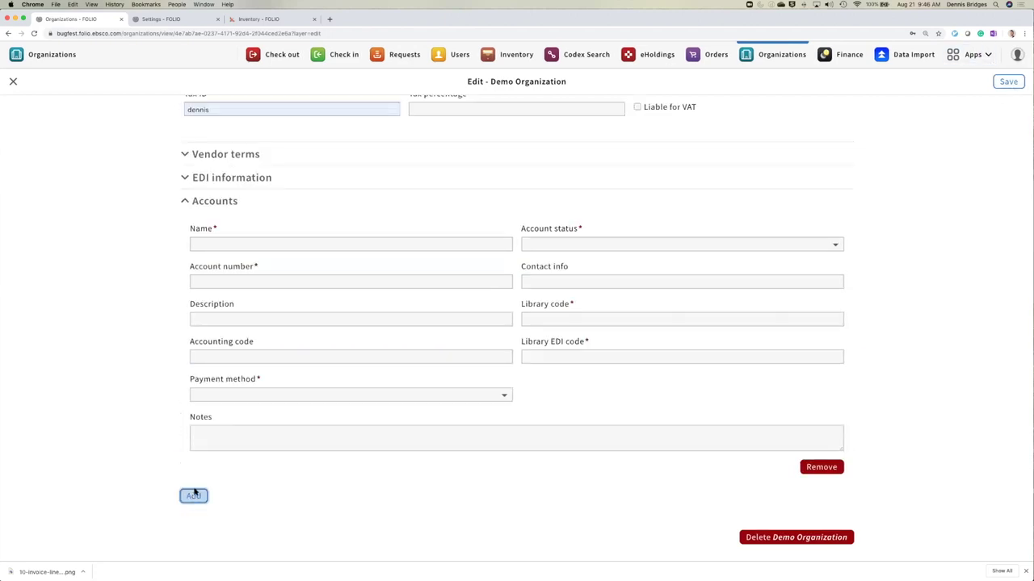
- Name the new account HIST, set its status to Active, and enter its account number
{"action": "left_click", "coordinate": [240, 242]}
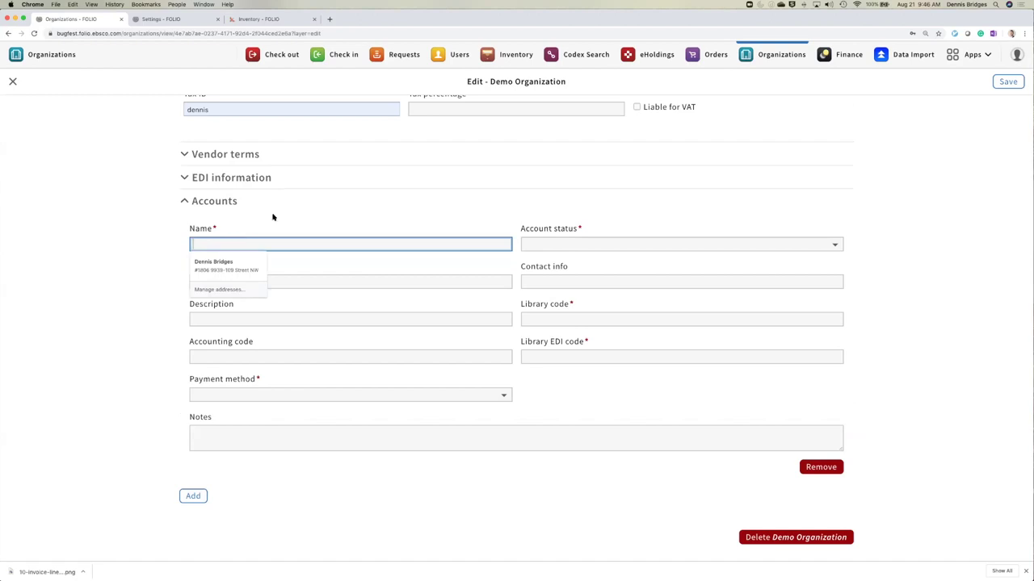
{"action": "type", "text": "HIST"}
{"action": "left_click", "coordinate": [834, 245]}
{"action": "left_click", "coordinate": [360, 277]}
{"action": "left_click", "coordinate": [359, 278]}
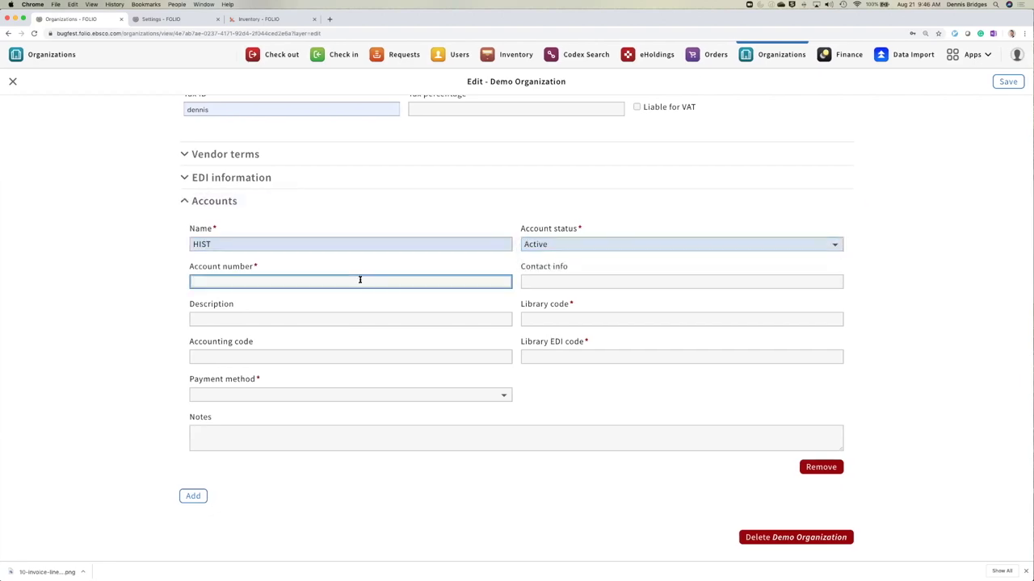
{"action": "type", "text": "1135343"}
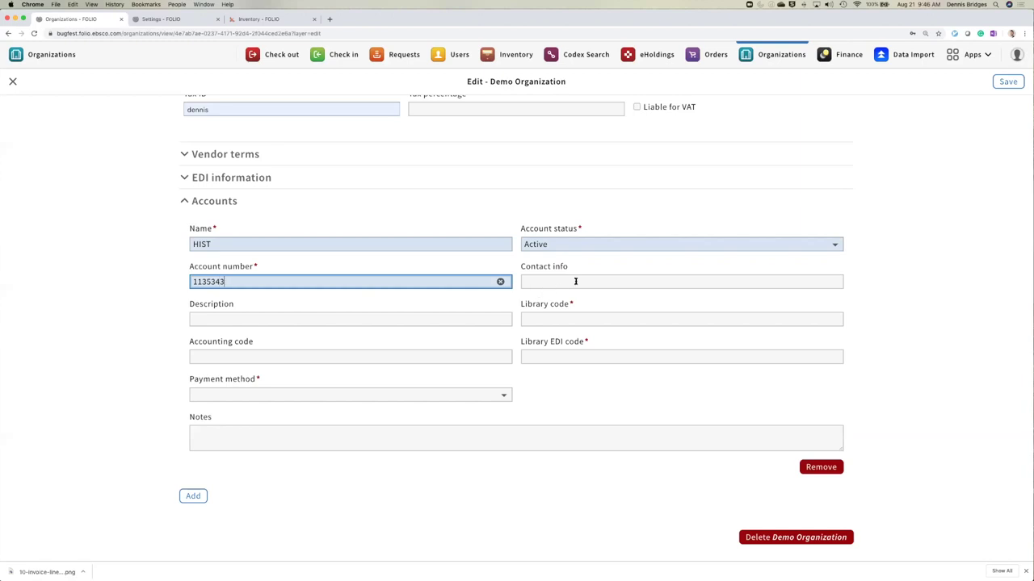
- Give the account library code DC, EDI code CDC and Deposit Account payment, then save
{"action": "left_click", "coordinate": [572, 319]}
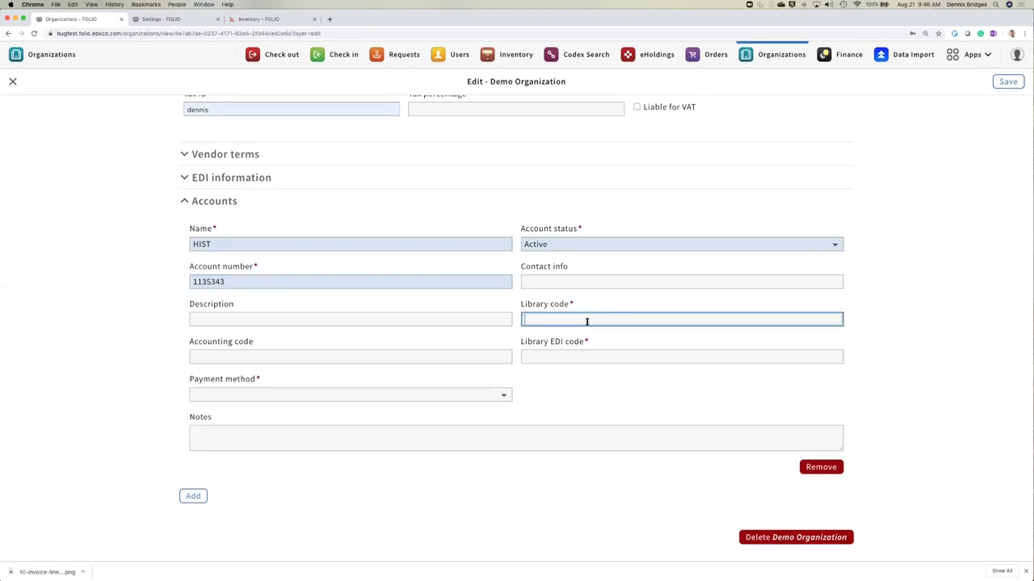
{"action": "type", "text": "DC"}
{"action": "left_click", "coordinate": [579, 284]}
{"action": "left_click", "coordinate": [578, 355]}
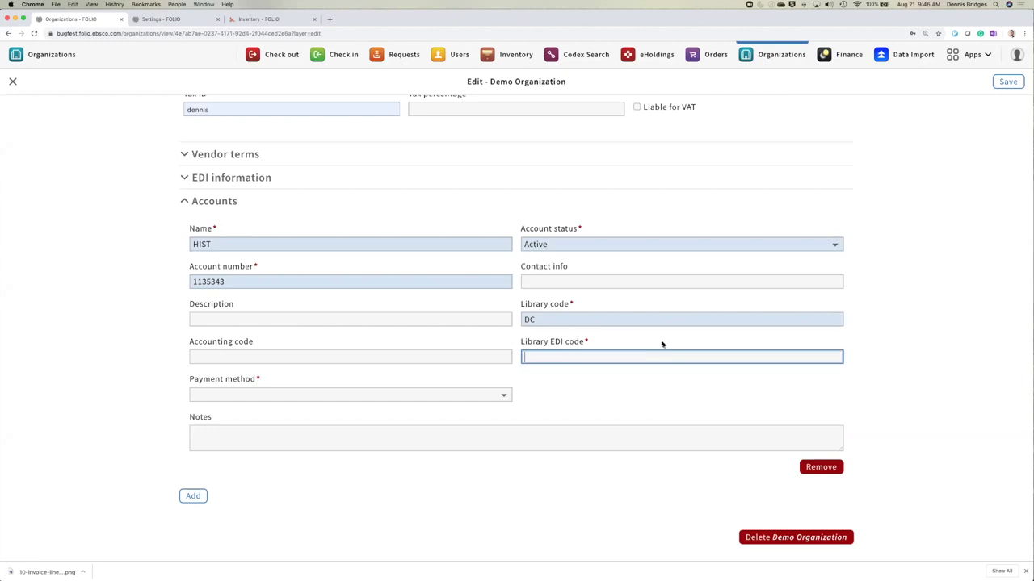
{"action": "type", "text": "CDC"}
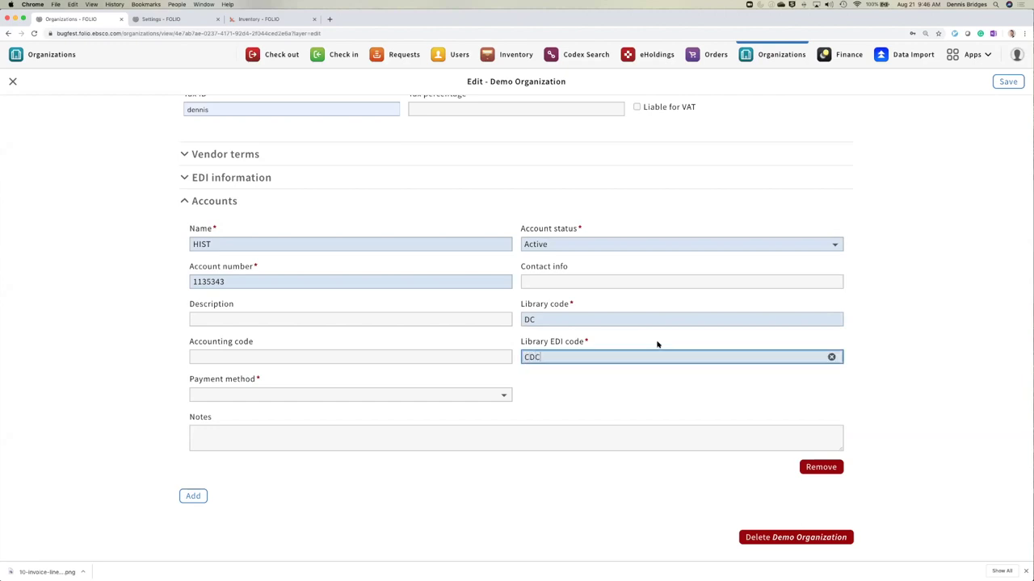
{"action": "left_click", "coordinate": [211, 394]}
{"action": "left_click", "coordinate": [237, 434]}
{"action": "left_click", "coordinate": [631, 406]}
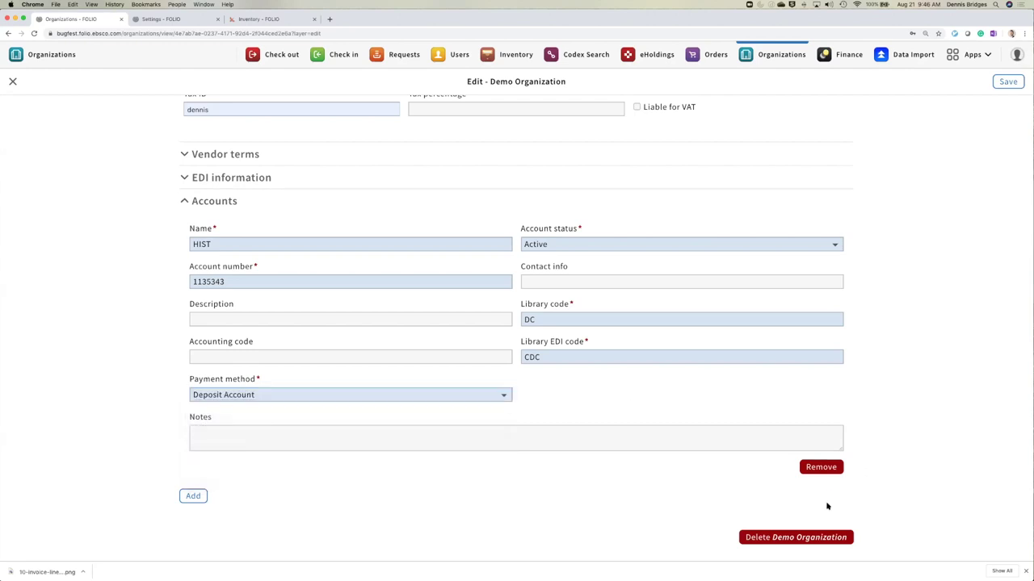
{"action": "left_click", "coordinate": [1008, 82]}
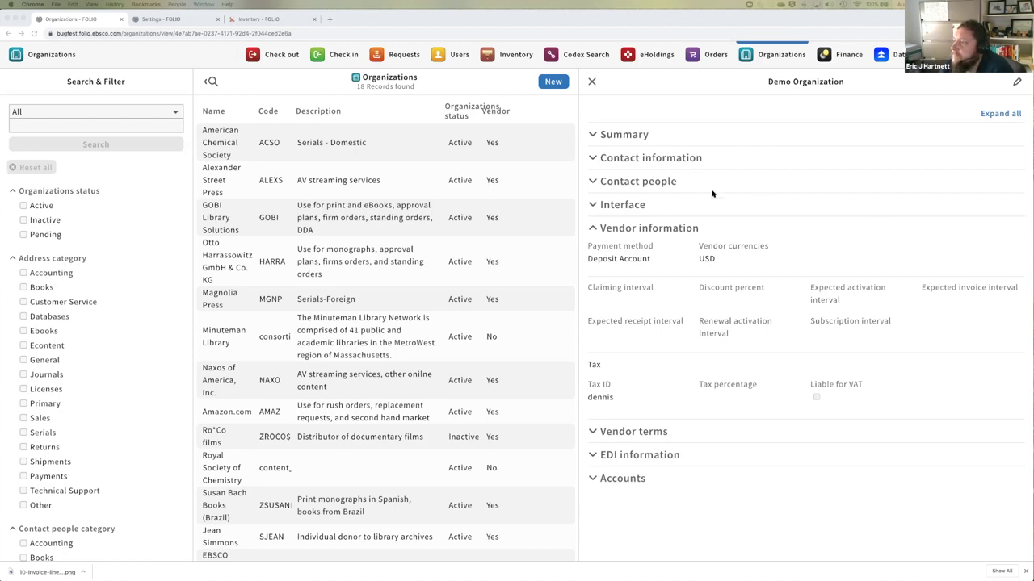
- Check Contact people, then open and leave the organization's edit form without saving
{"action": "left_click", "coordinate": [658, 186]}
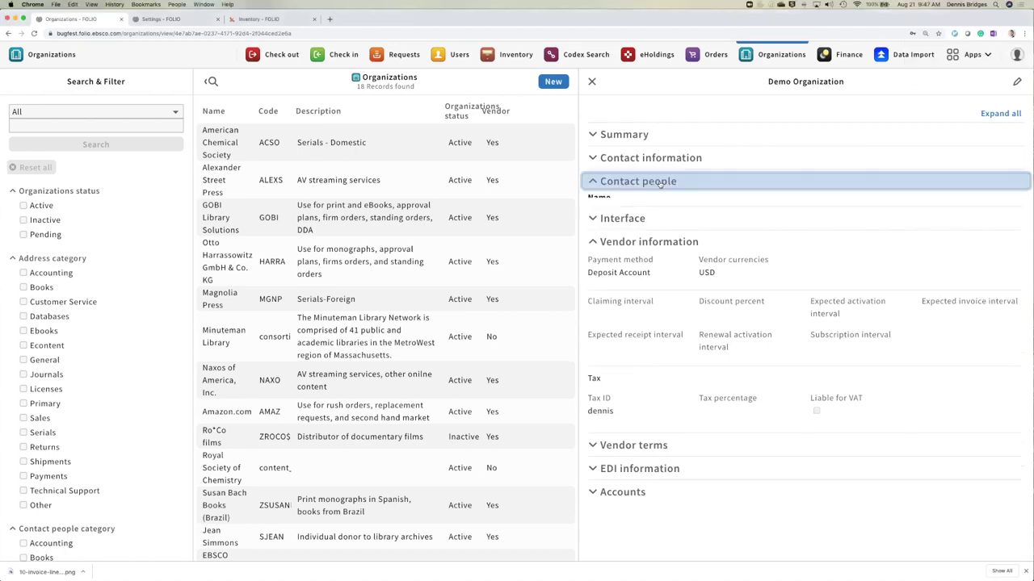
{"action": "left_click", "coordinate": [1017, 81]}
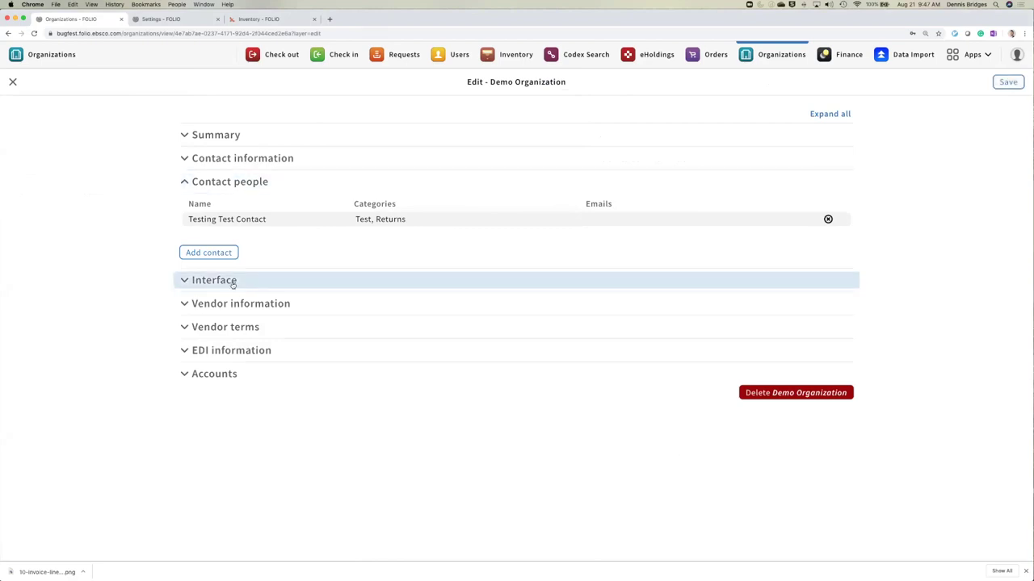
{"action": "left_click", "coordinate": [235, 219]}
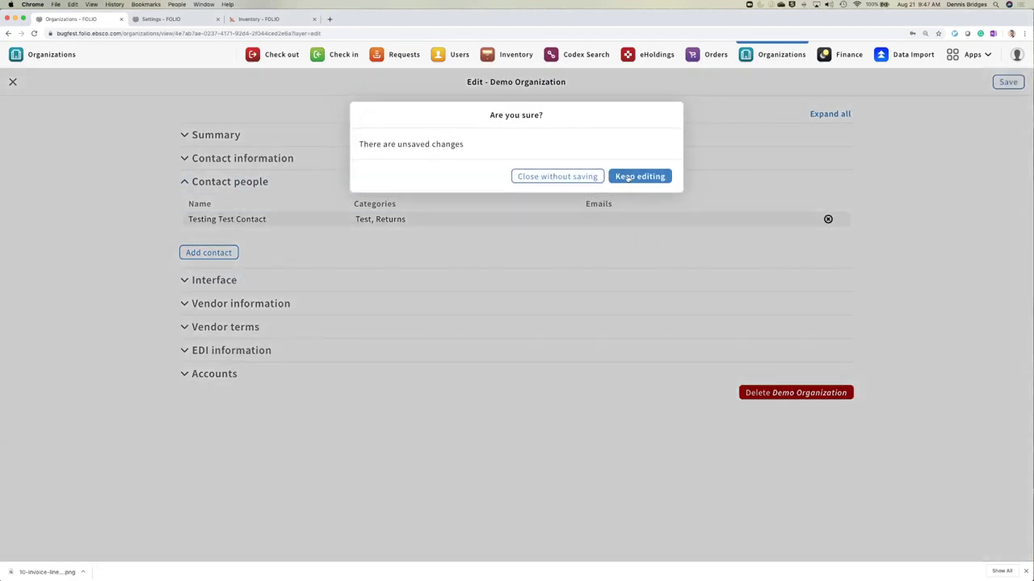
{"action": "left_click", "coordinate": [565, 178]}
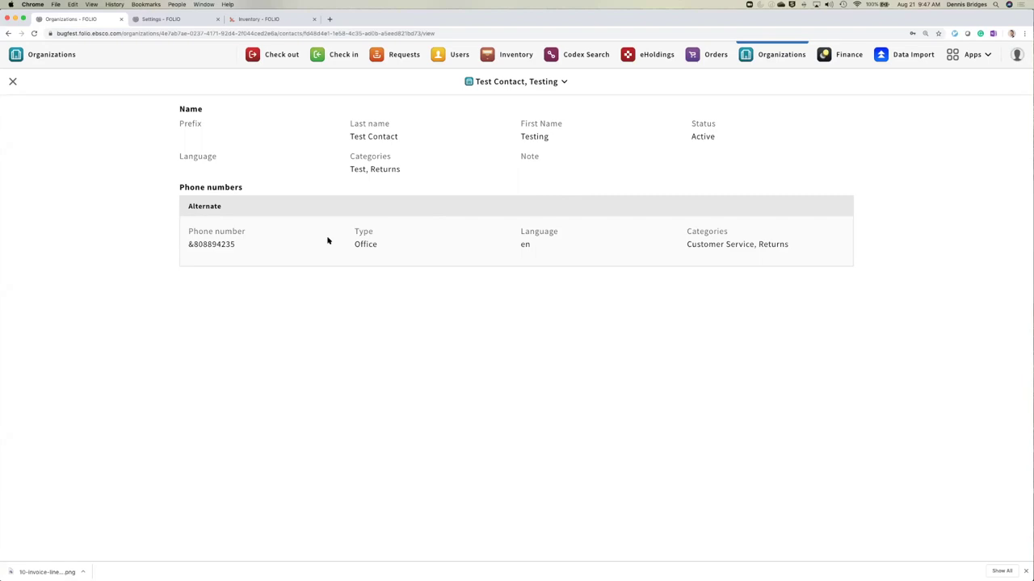
- Edit the test contact, adding second and third phone entries with the first as primary
{"action": "left_click", "coordinate": [527, 84]}
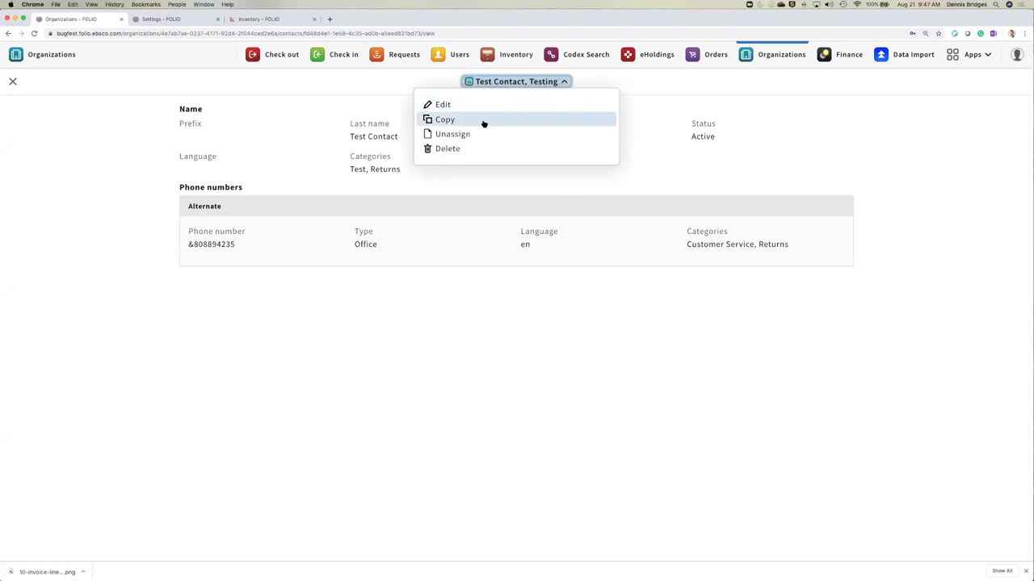
{"action": "left_click", "coordinate": [470, 107]}
{"action": "scroll", "coordinate": [220, 323], "scroll_direction": "down", "scroll_amount": 1}
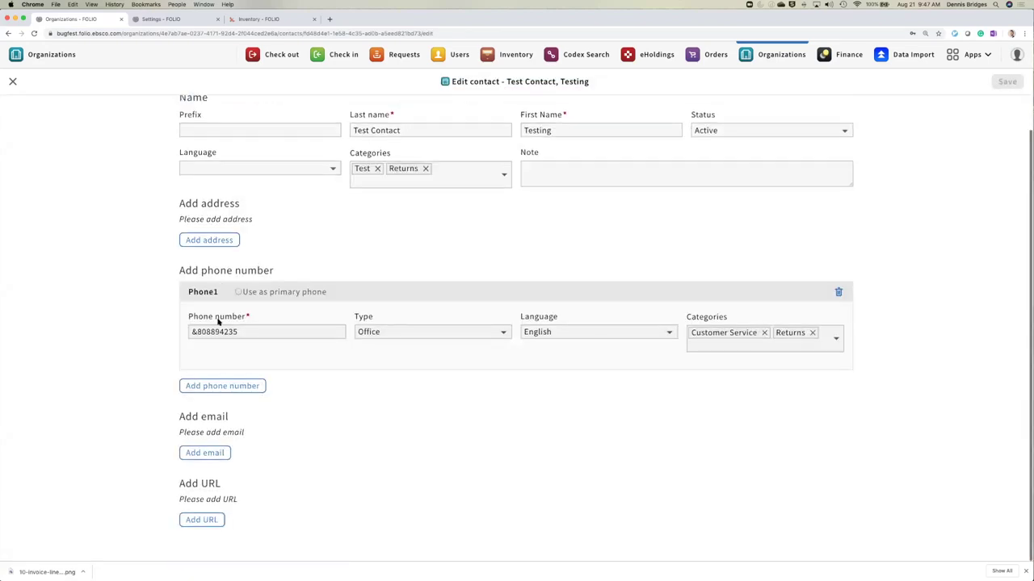
{"action": "left_click", "coordinate": [212, 387]}
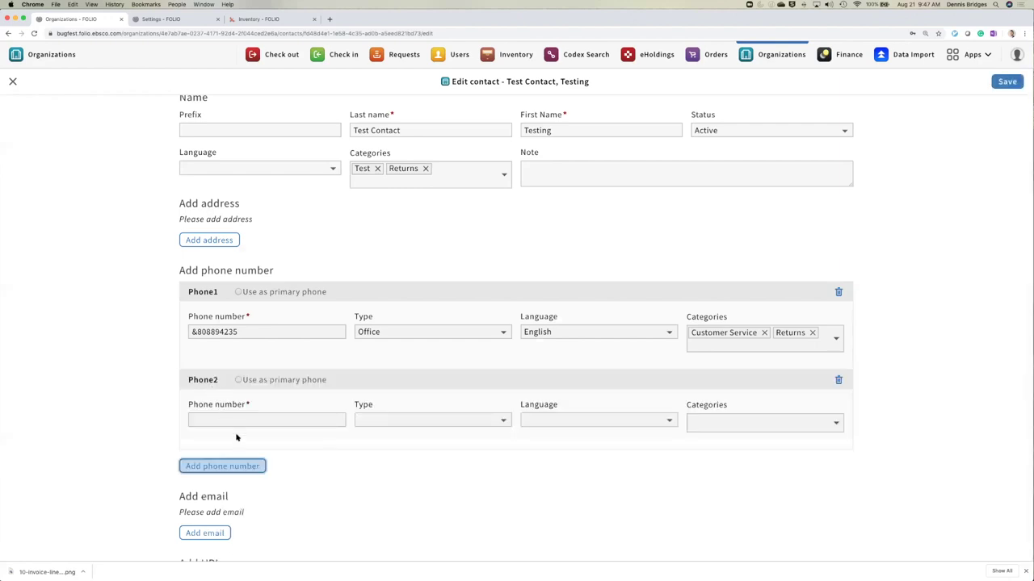
{"action": "left_click", "coordinate": [230, 472]}
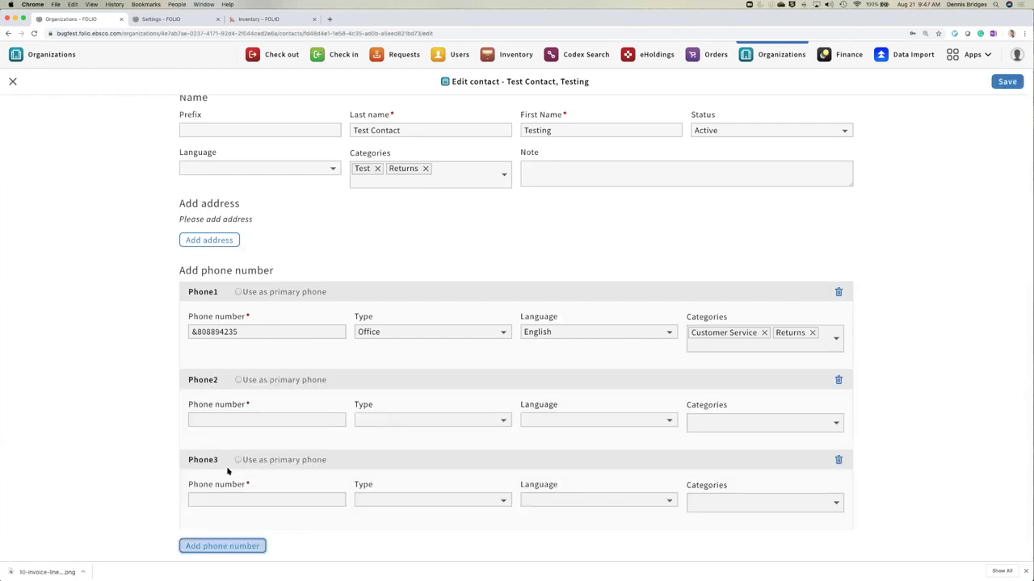
{"action": "left_click", "coordinate": [236, 293]}
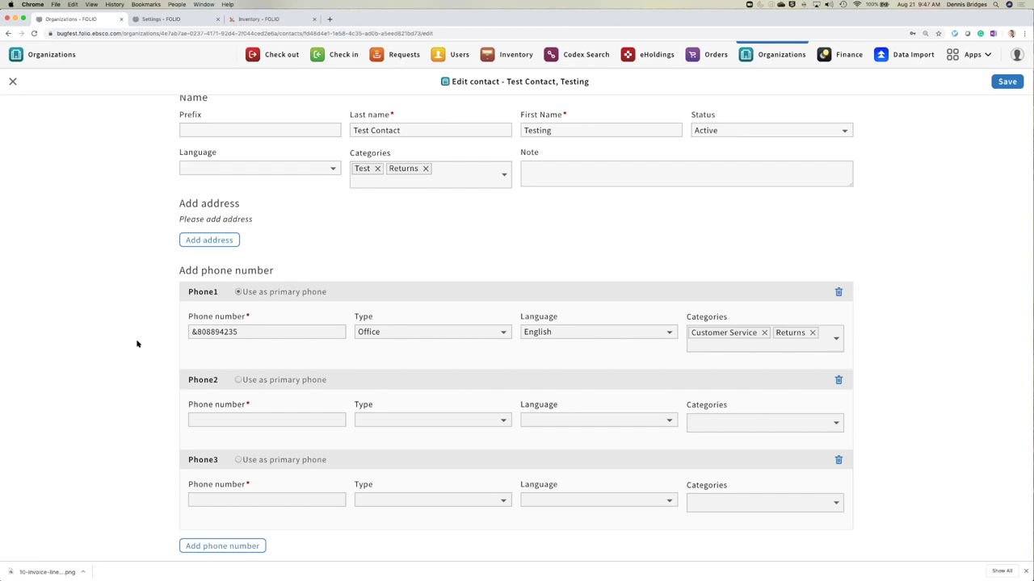
- Set the second phone number's type to Fax
{"action": "scroll", "coordinate": [137, 344], "scroll_direction": "down", "scroll_amount": 2}
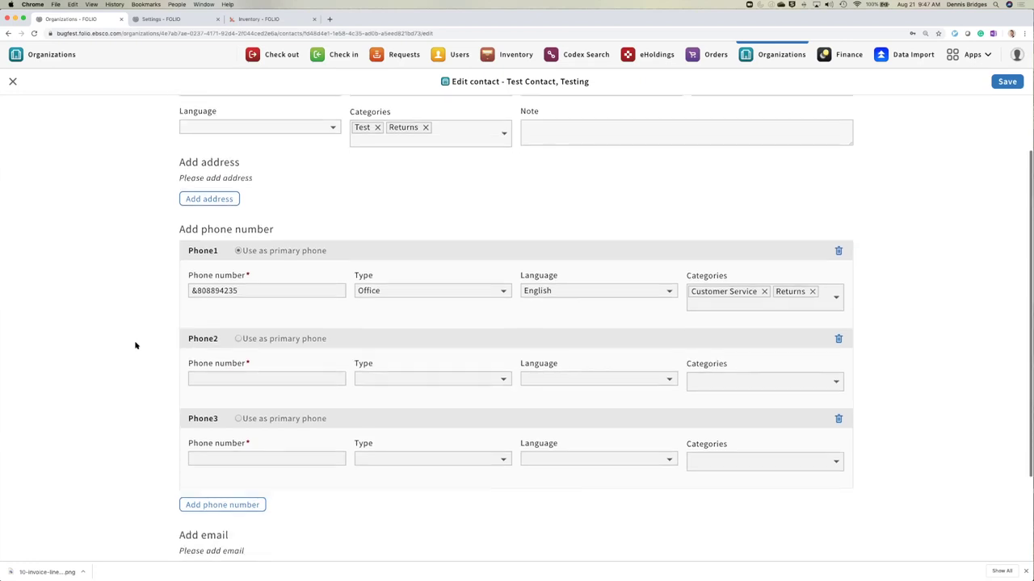
{"action": "left_click", "coordinate": [423, 368]}
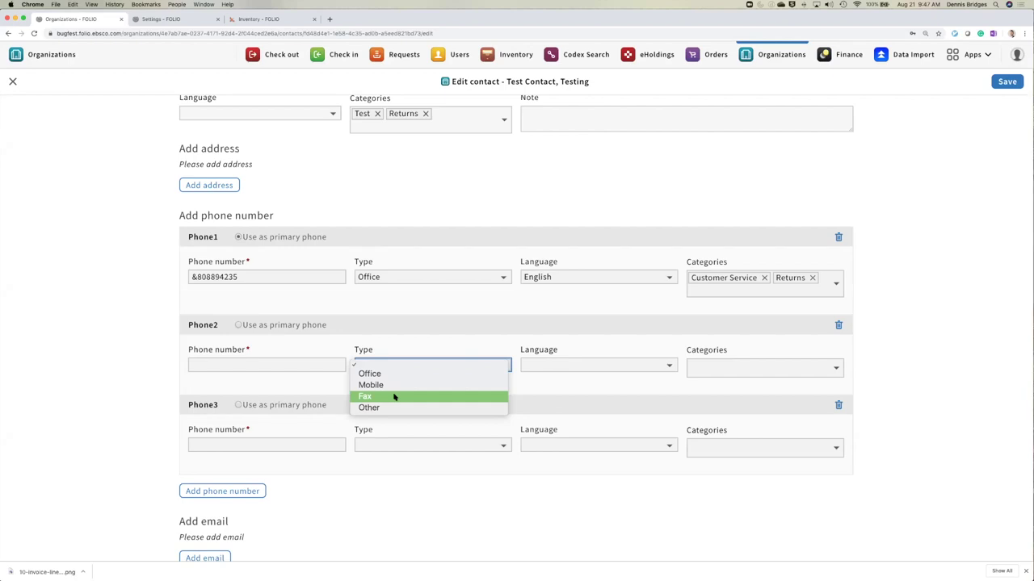
{"action": "left_click", "coordinate": [394, 397]}
{"action": "left_click", "coordinate": [789, 295]}
{"action": "left_click", "coordinate": [854, 194]}
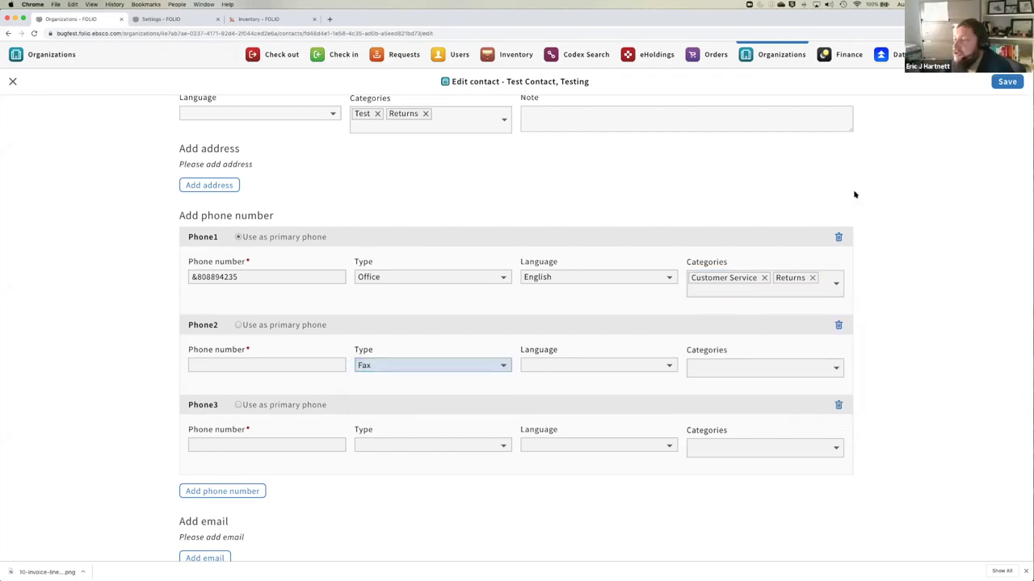
- Attempt saving, then discard the contact changes and return to the organization
{"action": "left_click", "coordinate": [1005, 81]}
{"action": "left_click", "coordinate": [13, 82]}
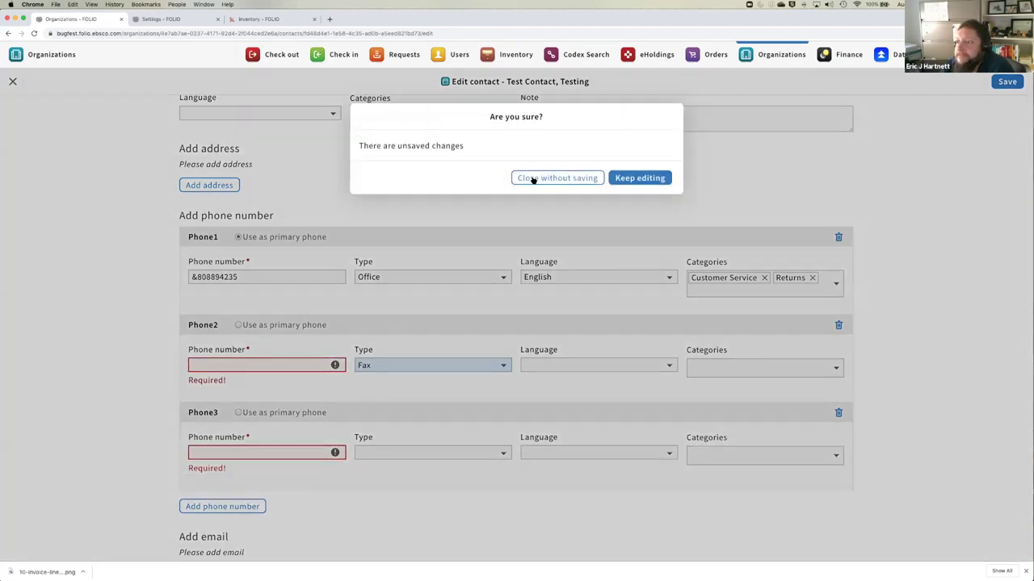
{"action": "left_click", "coordinate": [533, 179]}
{"action": "left_click", "coordinate": [12, 81]}
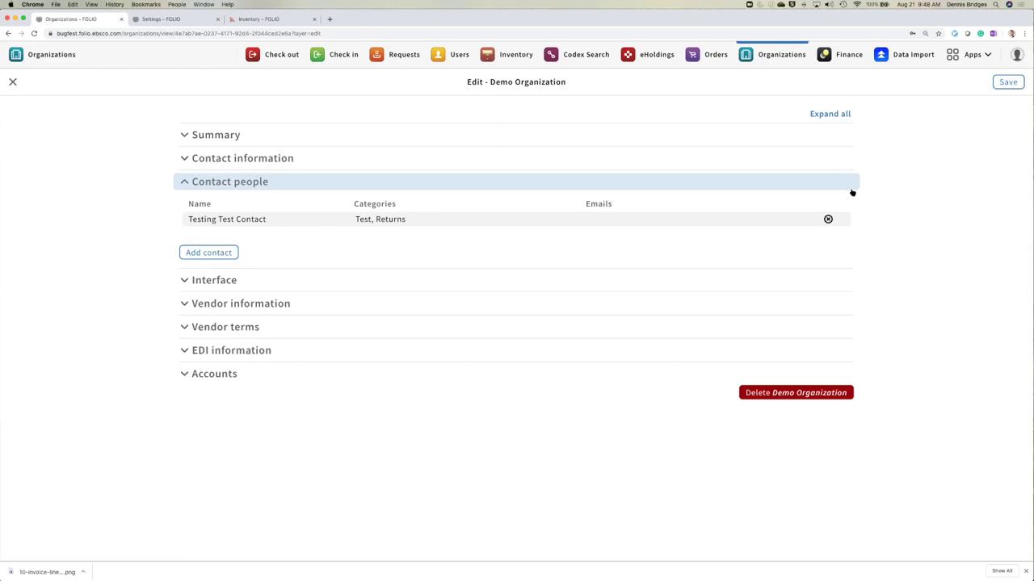
- Expand Demo Organization's Contact information and Summary sections and review its Edmonton, Alberta address and status
{"action": "left_click", "coordinate": [443, 163]}
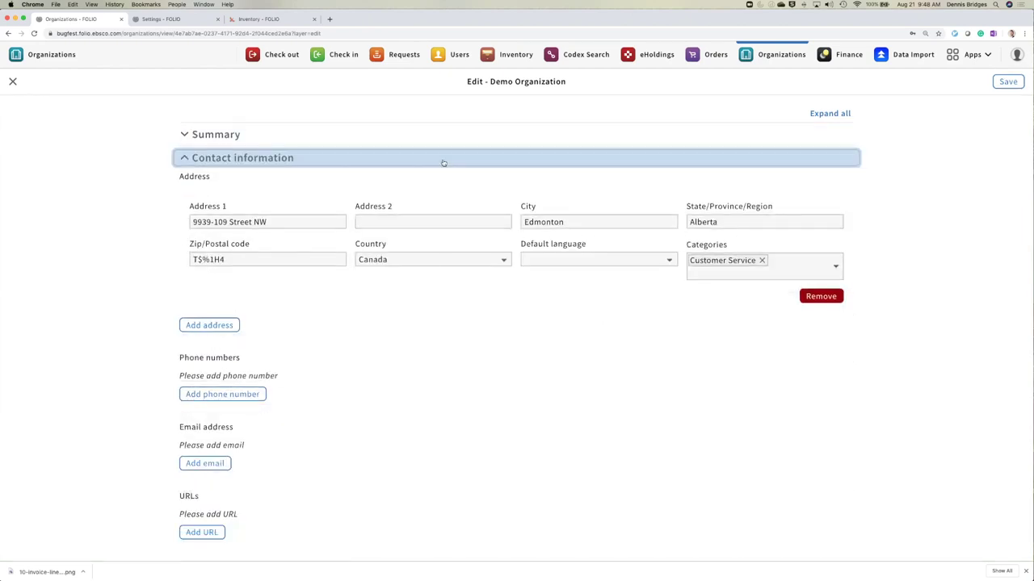
{"action": "left_click", "coordinate": [391, 134]}
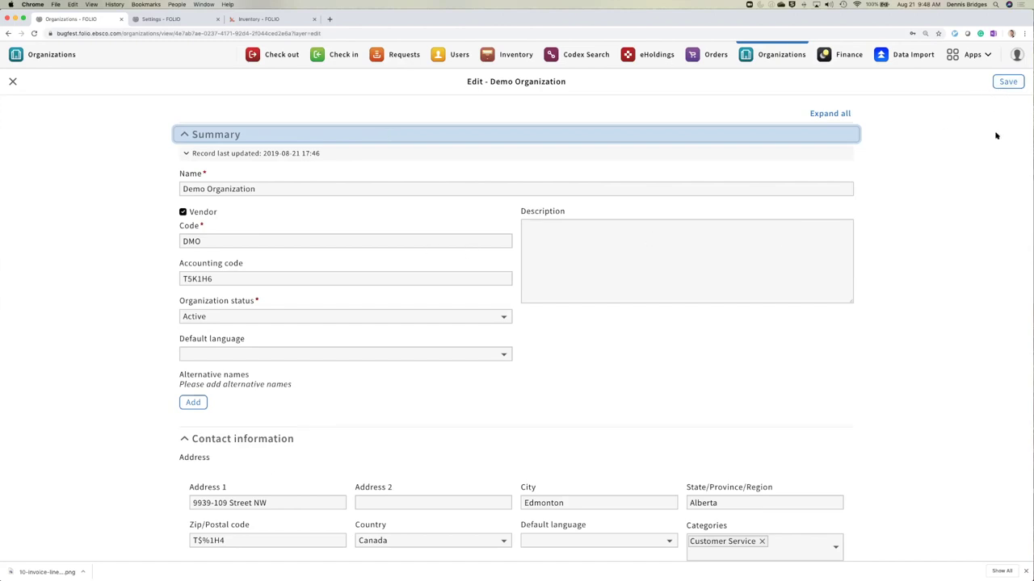
{"action": "scroll", "coordinate": [968, 155], "scroll_direction": "down", "scroll_amount": 3}
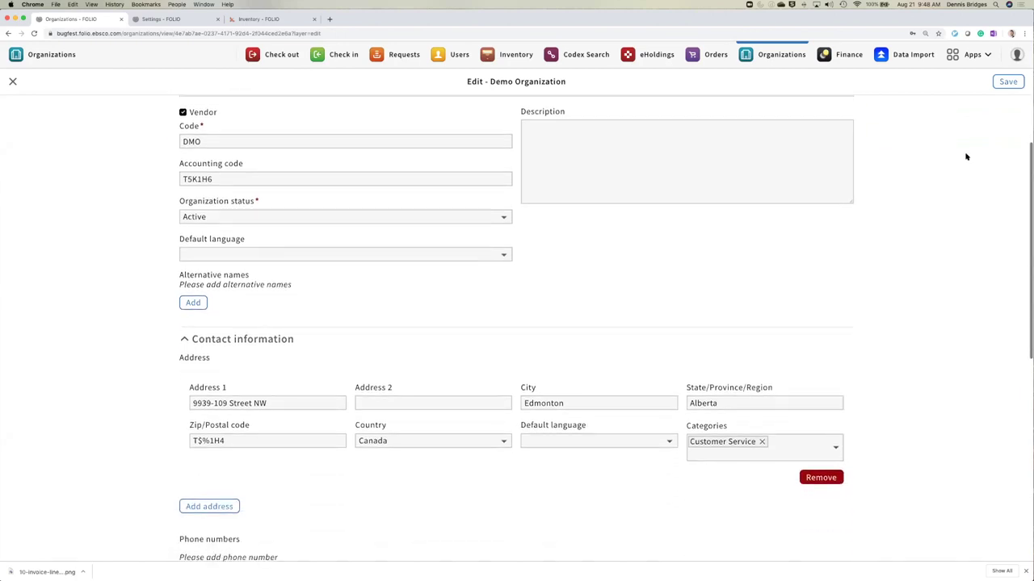
{"action": "scroll", "coordinate": [966, 157], "scroll_direction": "down", "scroll_amount": 1}
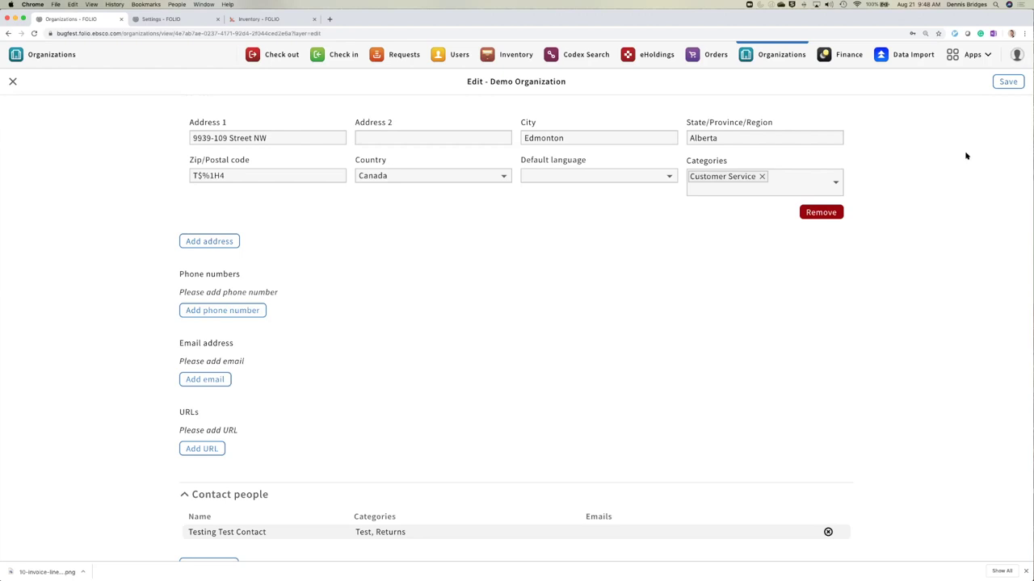
{"action": "scroll", "coordinate": [936, 176], "scroll_direction": "up", "scroll_amount": 4}
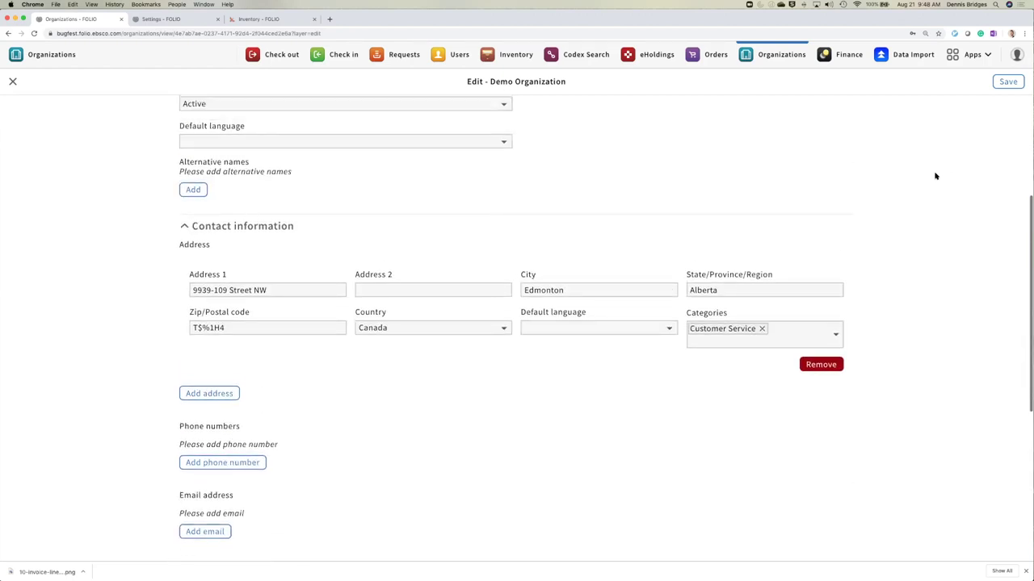
{"action": "scroll", "coordinate": [936, 176], "scroll_direction": "up", "scroll_amount": 5}
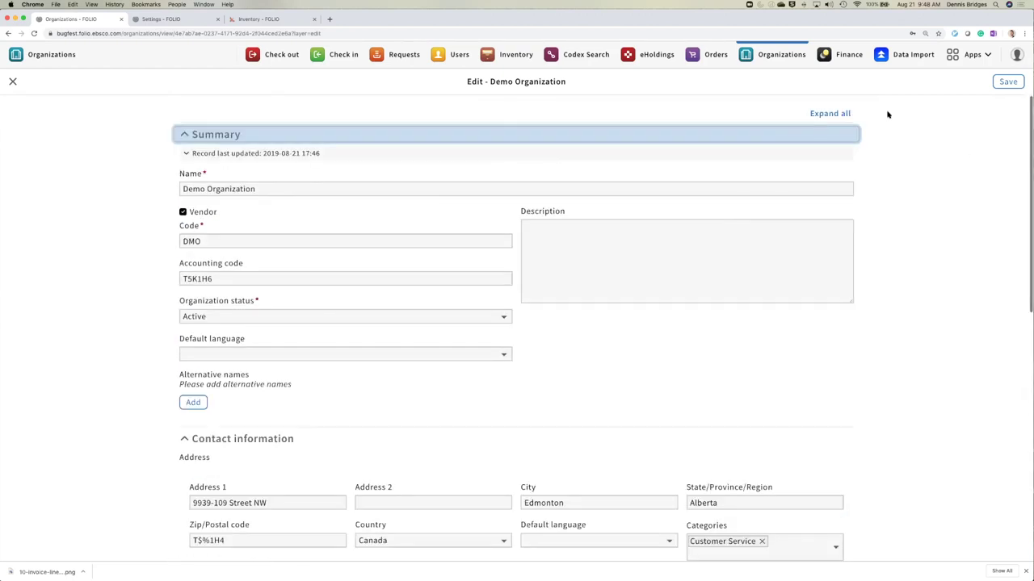
- Go to Settings > Orders and show the seventeen System closing purchase order reasons
{"action": "left_click", "coordinate": [971, 56]}
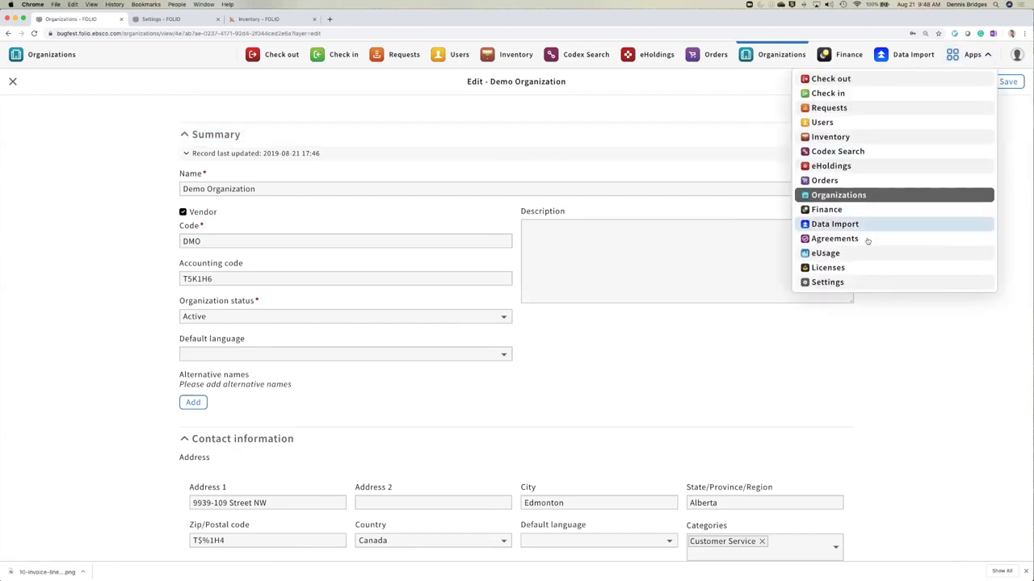
{"action": "left_click", "coordinate": [191, 19]}
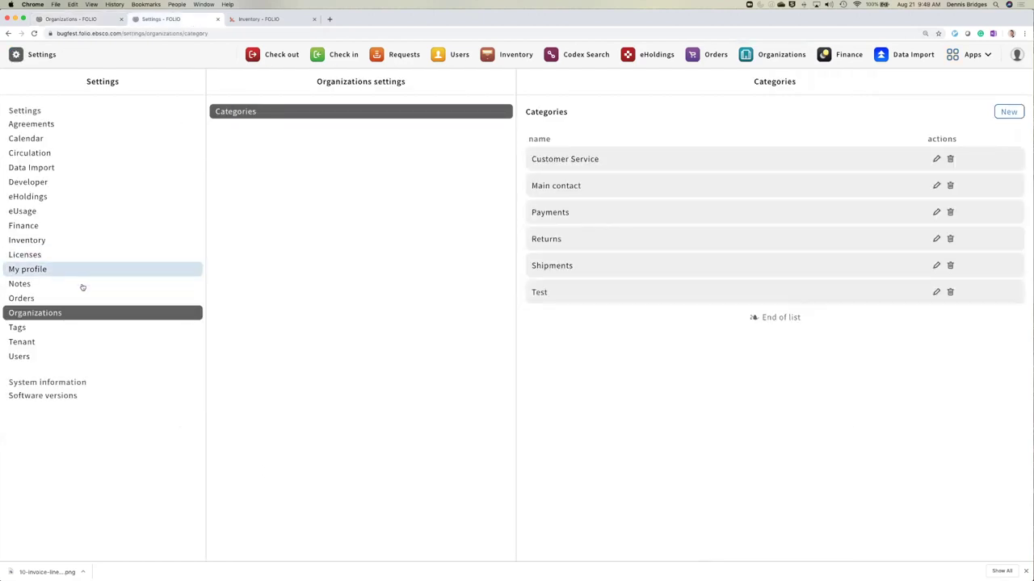
{"action": "left_click", "coordinate": [35, 300]}
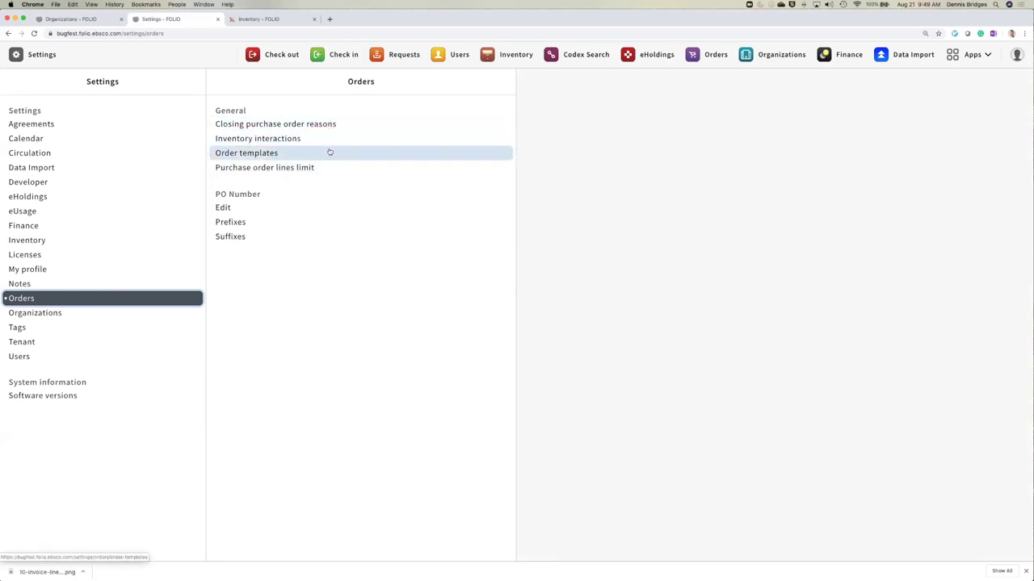
{"action": "left_click", "coordinate": [319, 124]}
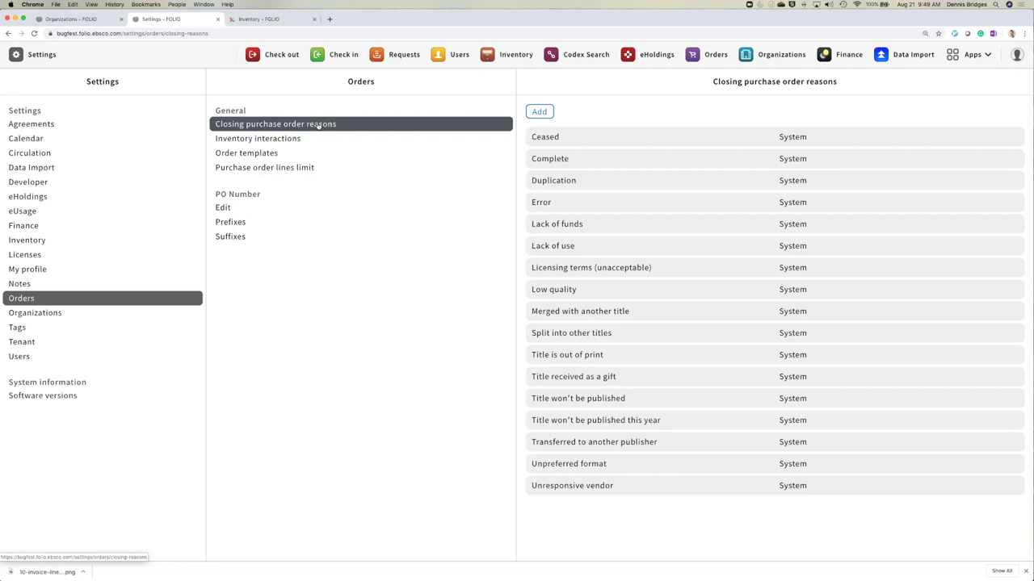
- Add a new closing purchase order reason 'Testing' and save it
{"action": "left_click", "coordinate": [319, 125]}
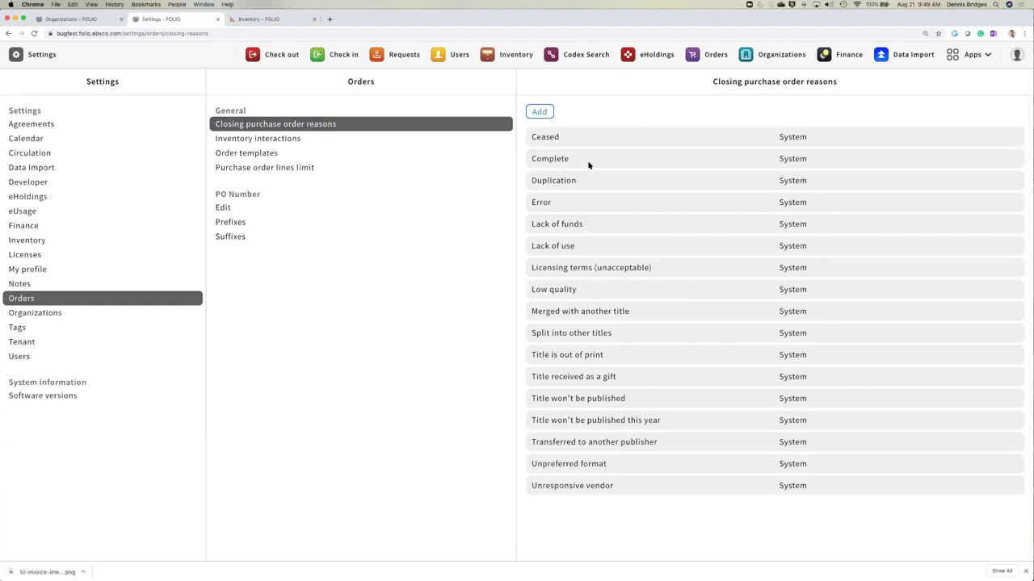
{"action": "left_click", "coordinate": [545, 113]}
{"action": "left_click", "coordinate": [545, 113]}
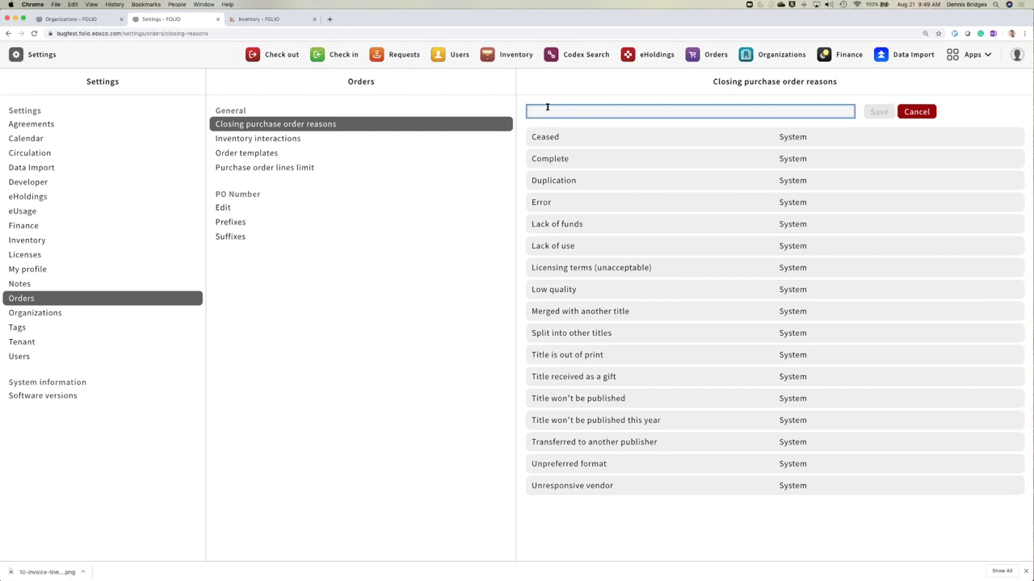
{"action": "type", "text": "Testing"}
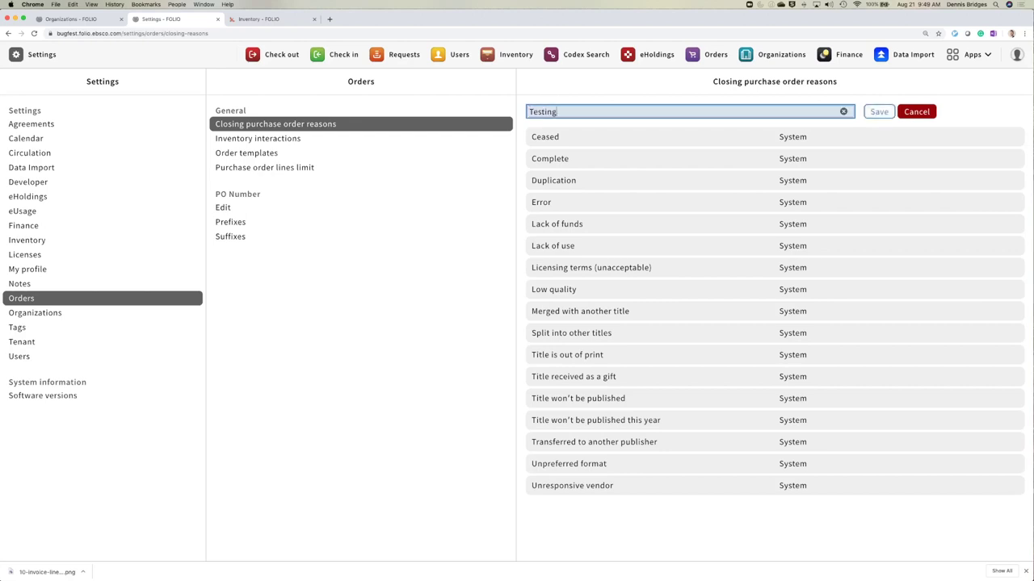
{"action": "left_click", "coordinate": [878, 111]}
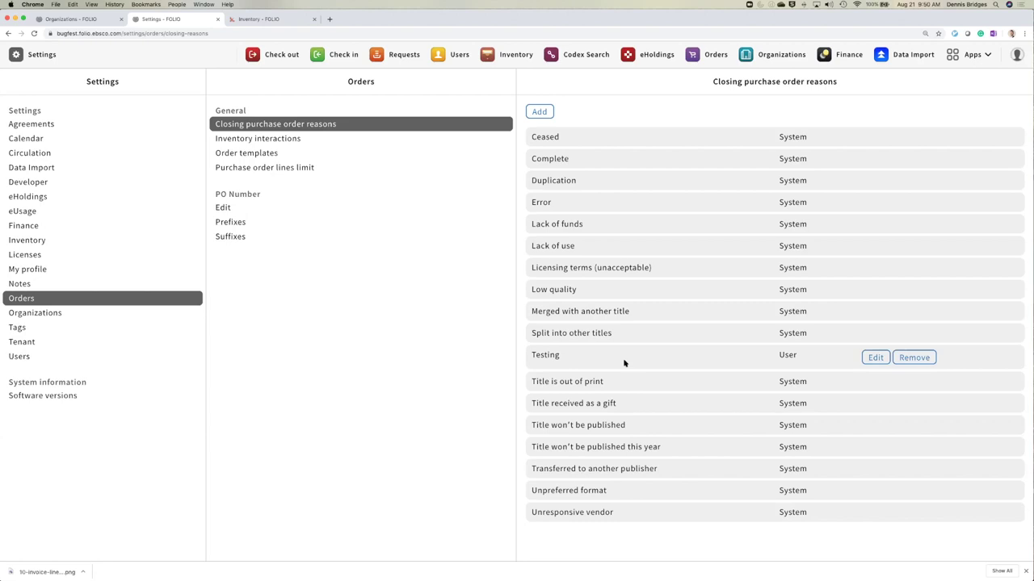
- Check the inventory interaction defaults, keeping Instance, Holding as electronic default, then view the 999 PO lines limit
{"action": "left_click", "coordinate": [303, 141]}
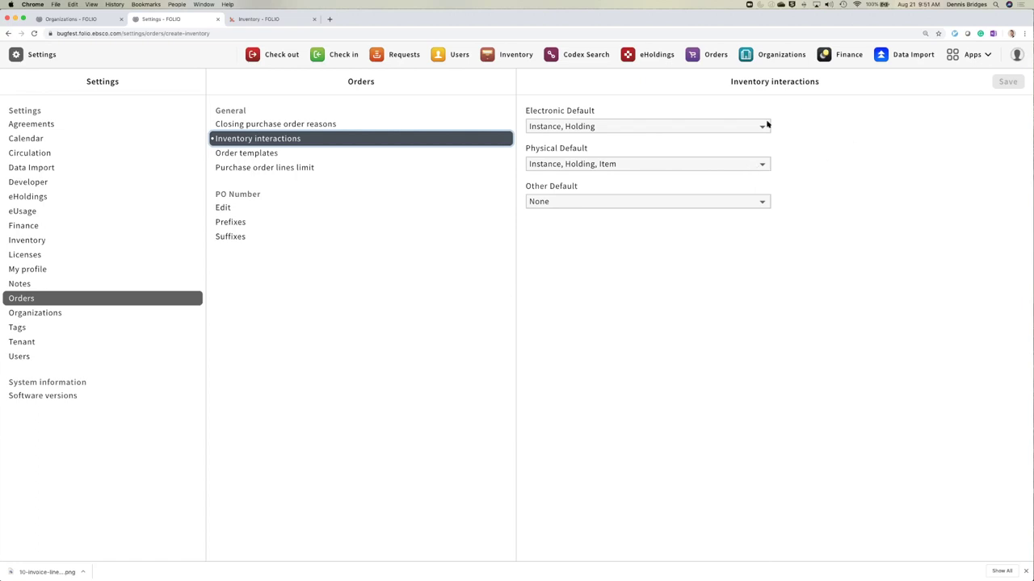
{"action": "left_click", "coordinate": [627, 127]}
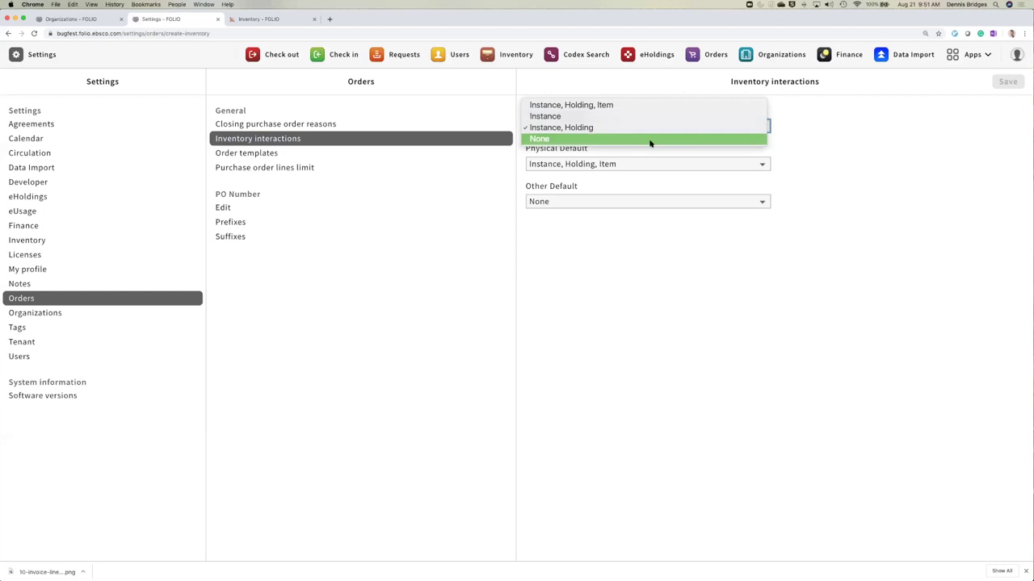
{"action": "left_click", "coordinate": [844, 153]}
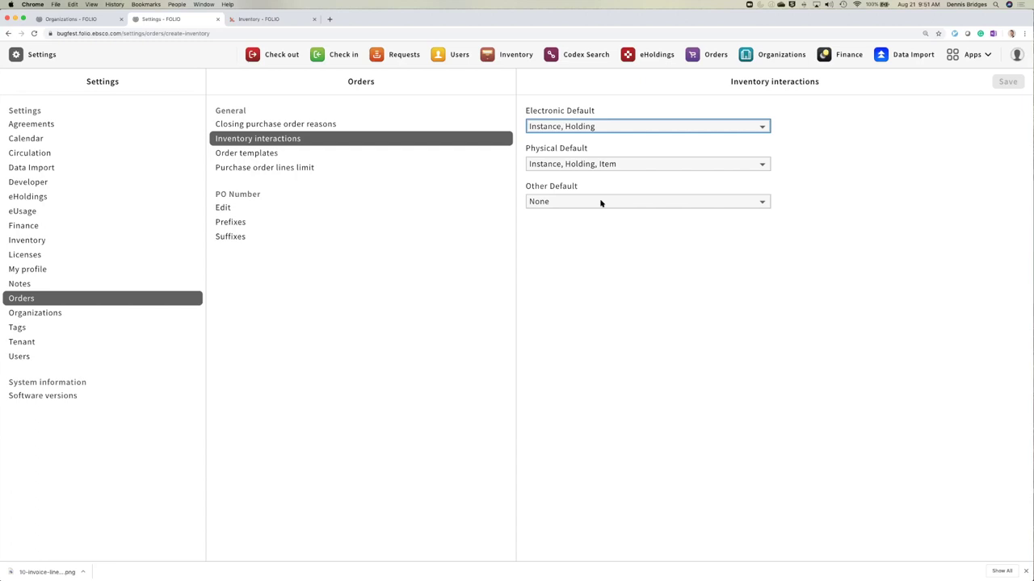
{"action": "left_click", "coordinate": [298, 170]}
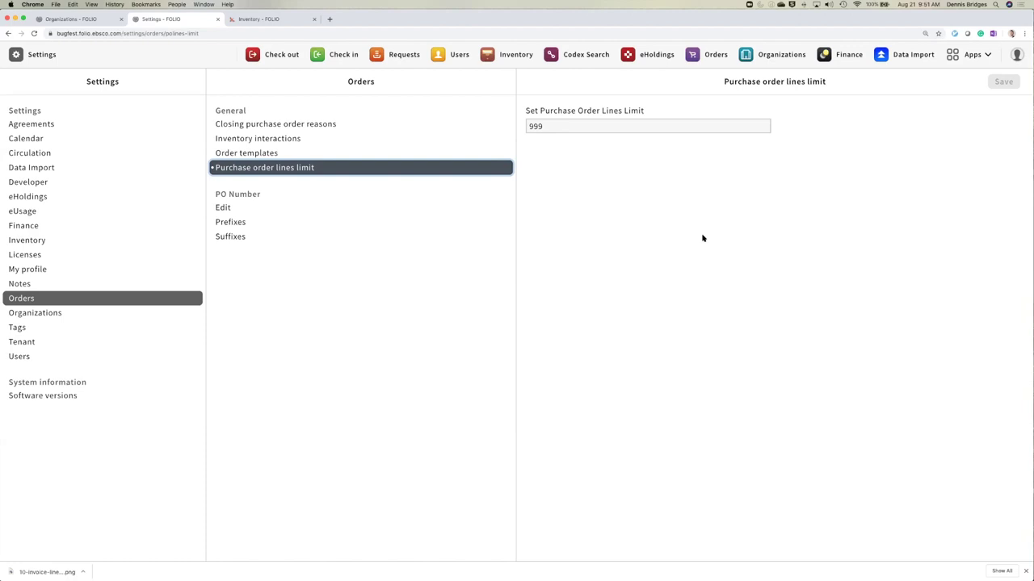
- Replace 999 with 1 in Set Purchase Order Lines Limit and save the setting
{"action": "left_click", "coordinate": [560, 127]}
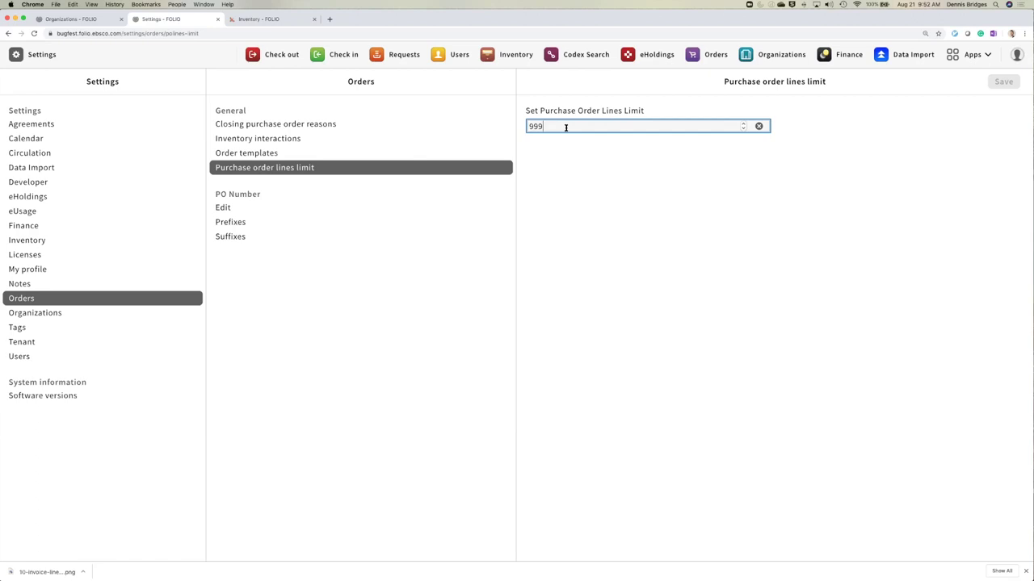
{"action": "double_click", "coordinate": [565, 127]}
{"action": "type", "text": "1"}
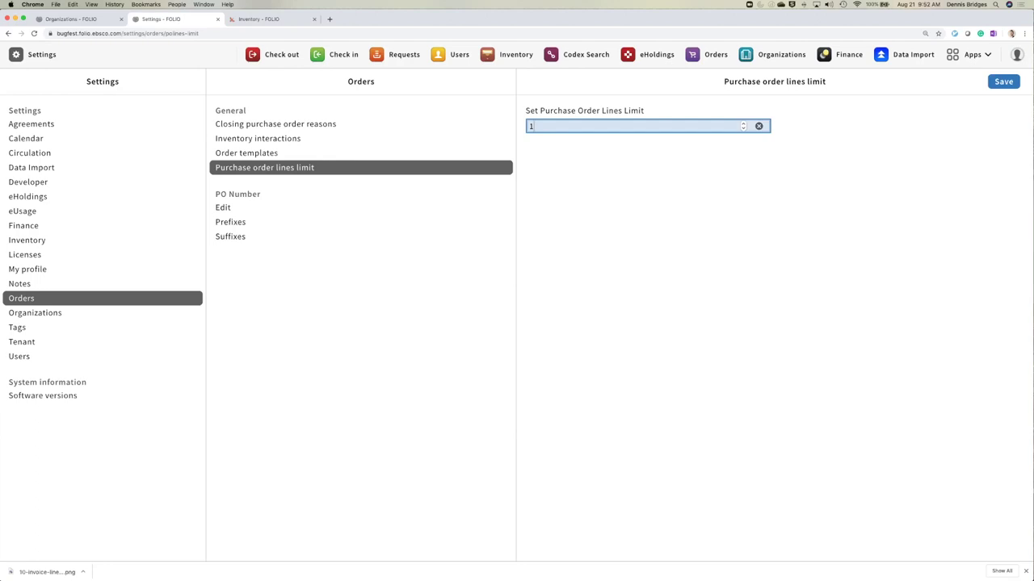
{"action": "left_click", "coordinate": [606, 172]}
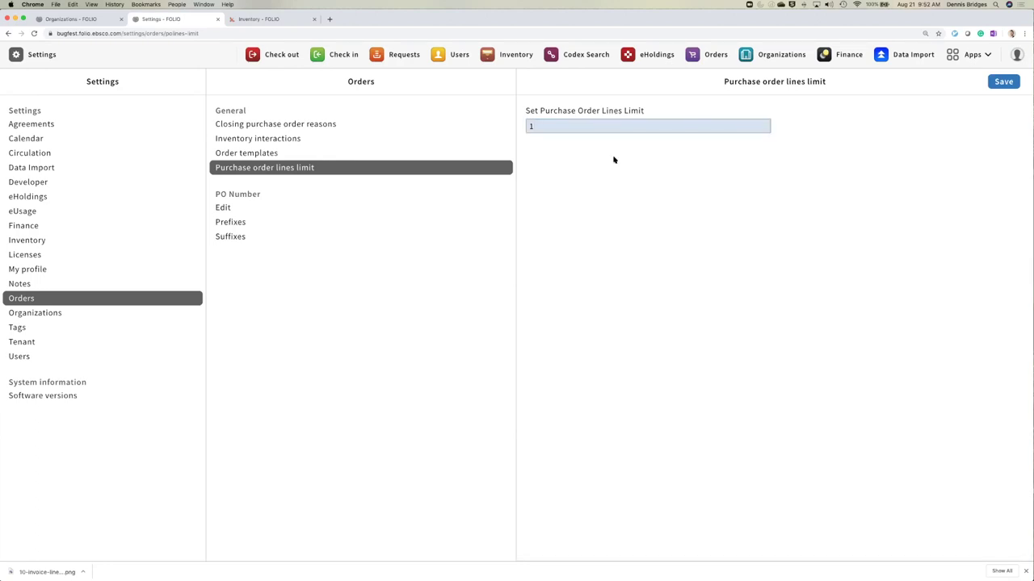
{"action": "left_click", "coordinate": [1001, 82]}
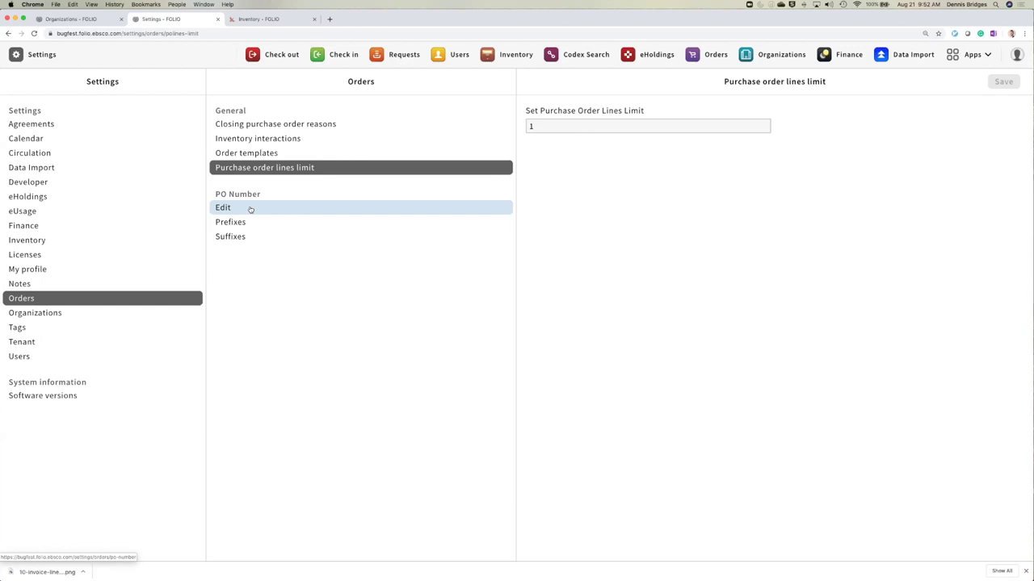
- Uncheck 'User Can Edit' in the PO Number edit setting and save
{"action": "left_click", "coordinate": [250, 209]}
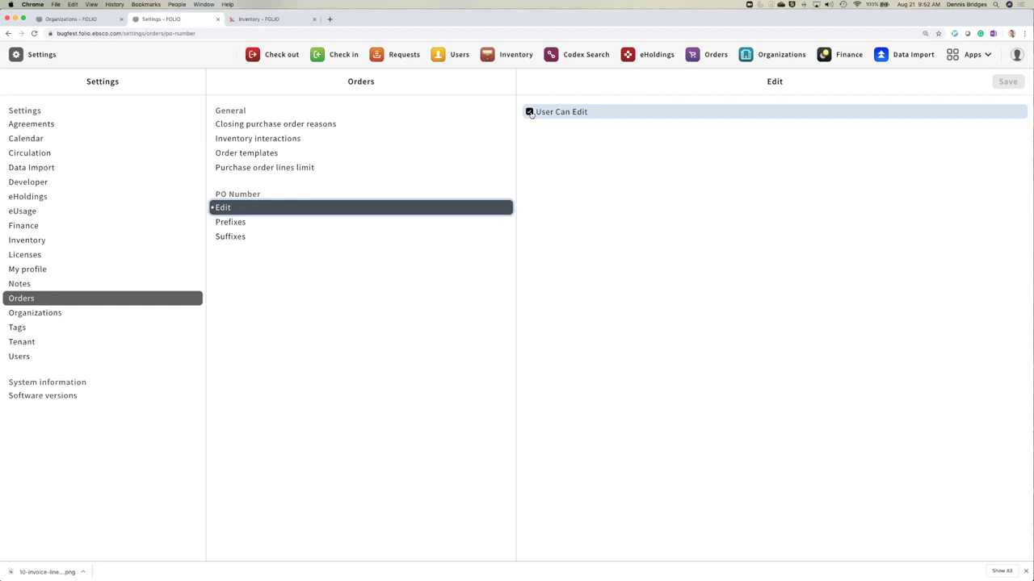
{"action": "left_click", "coordinate": [529, 113]}
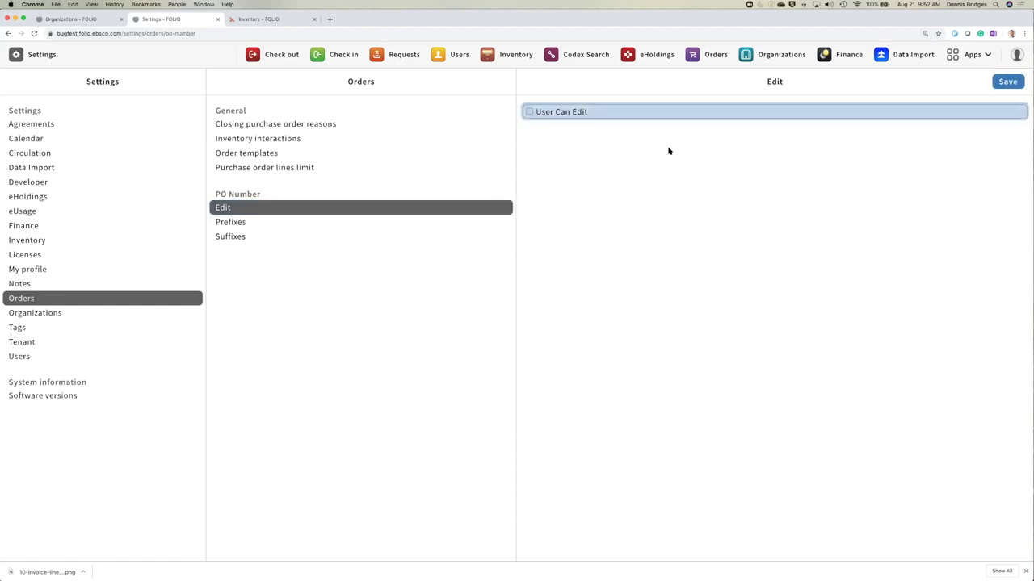
{"action": "left_click", "coordinate": [1007, 82]}
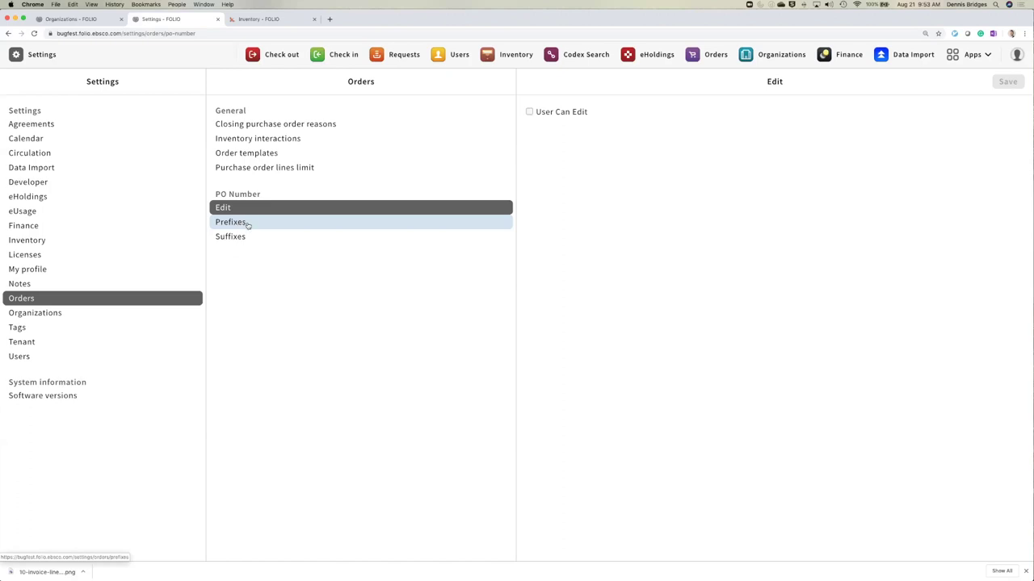
- Confirm ER is listed under PO Number prefixes, then go to the Orders app
{"action": "left_click", "coordinate": [248, 226]}
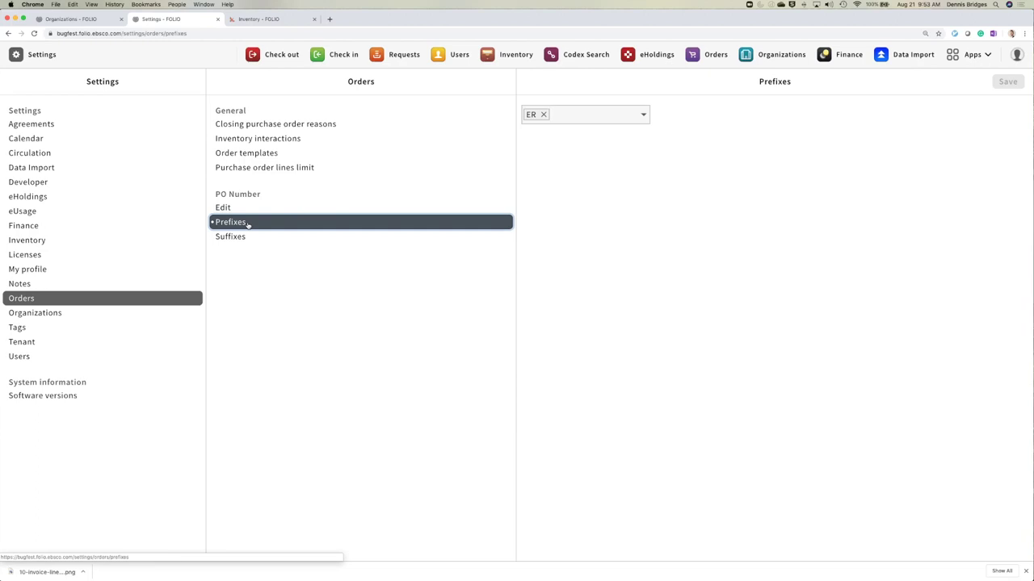
{"action": "left_click", "coordinate": [574, 114]}
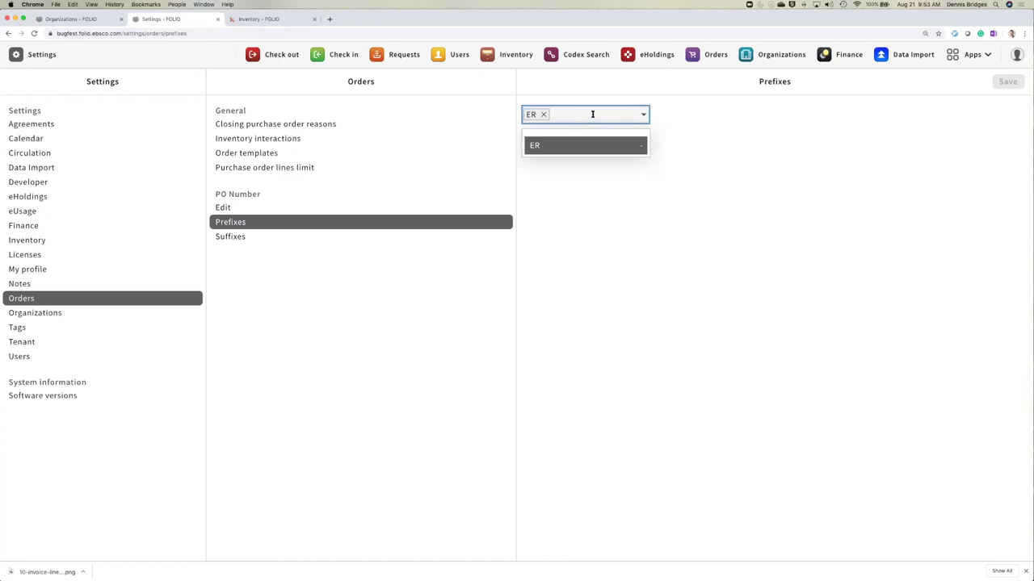
{"action": "left_click", "coordinate": [701, 120]}
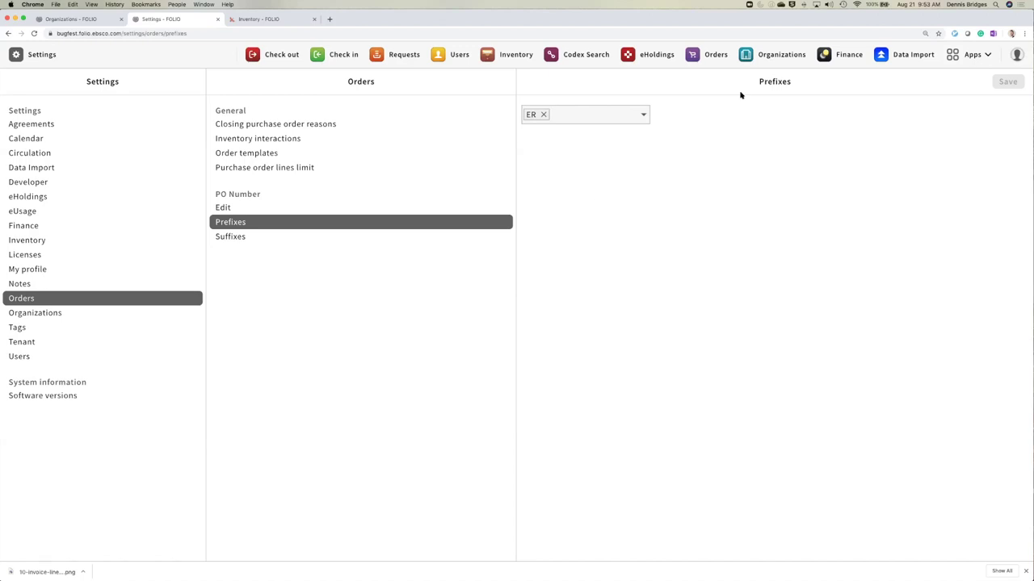
{"action": "left_click", "coordinate": [716, 54]}
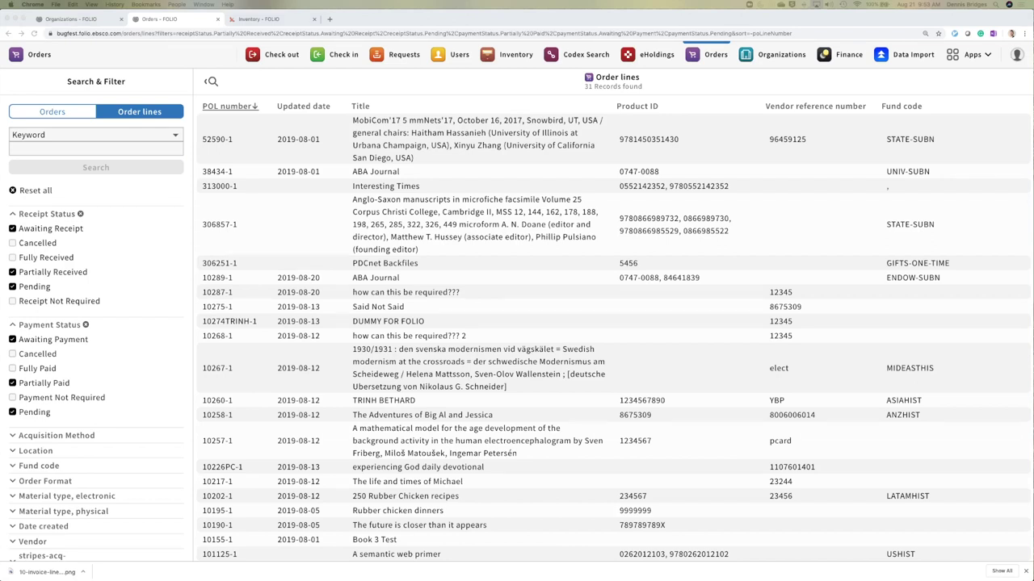
- Switch the Orders list to Order lines and open the details of line 52590-1
{"action": "left_click", "coordinate": [68, 115]}
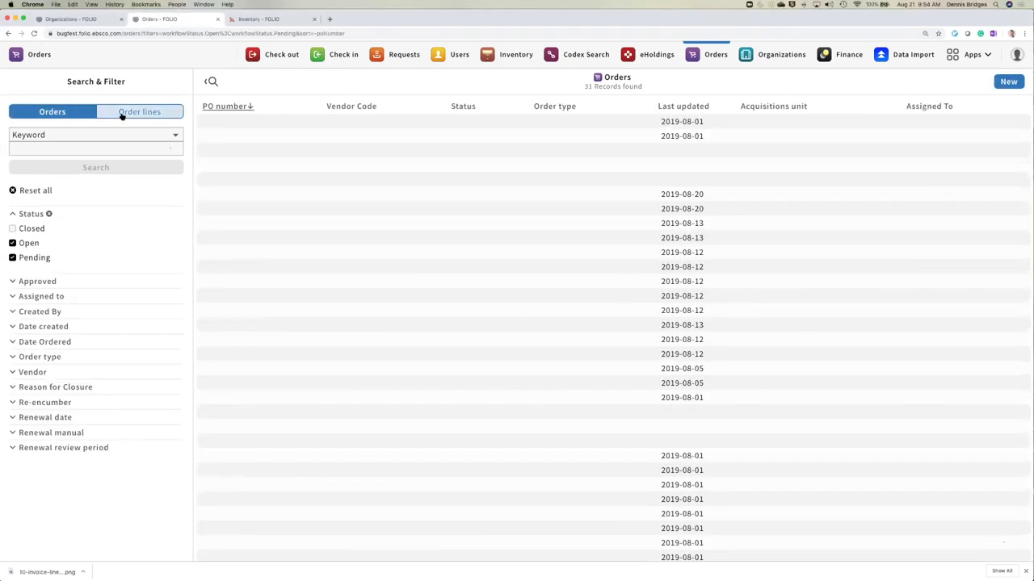
{"action": "left_click", "coordinate": [122, 115]}
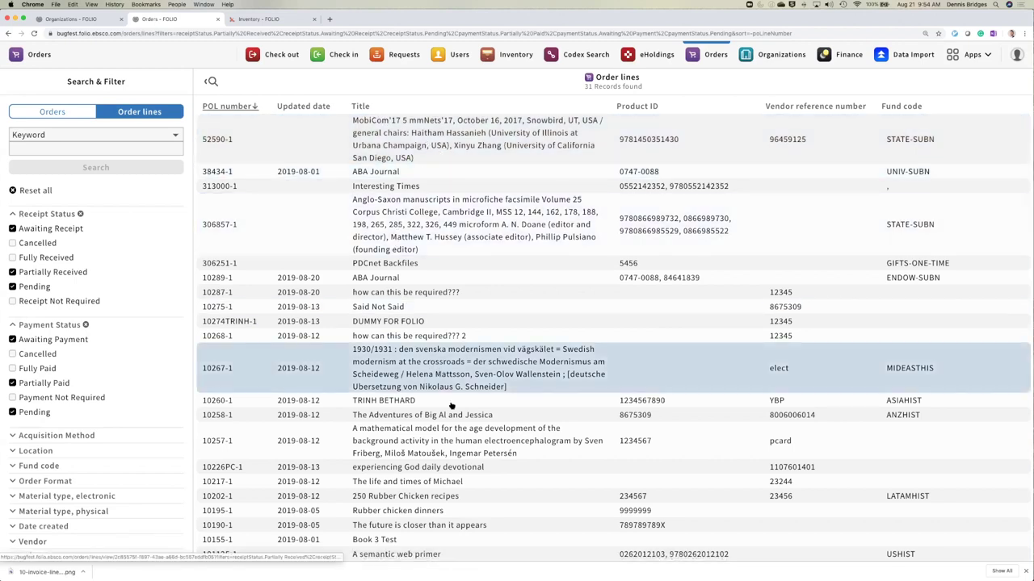
{"action": "left_click", "coordinate": [427, 144]}
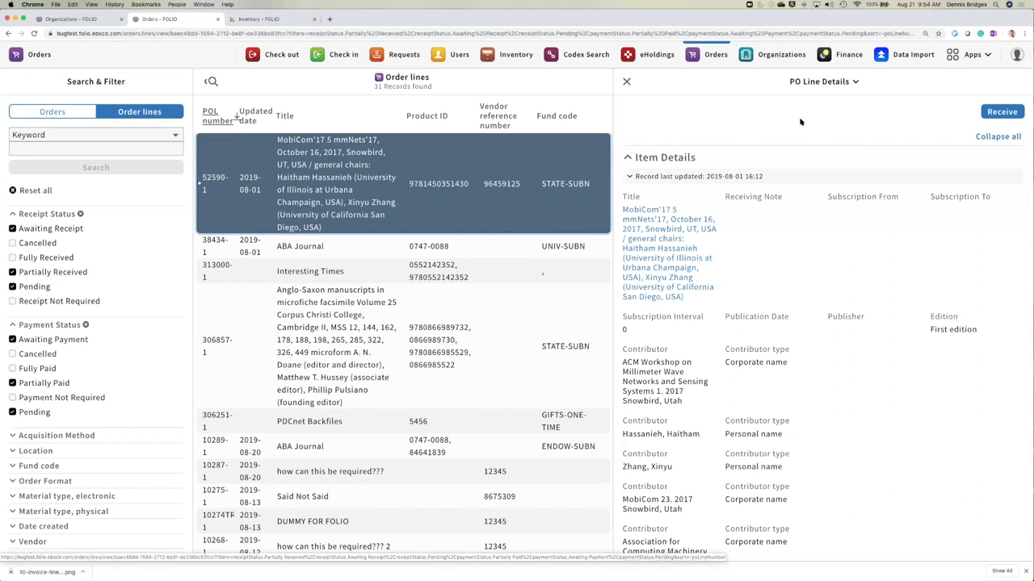
- Use order line 52590-1's actions menu to view its parent purchase order 52590
{"action": "left_click", "coordinate": [817, 81]}
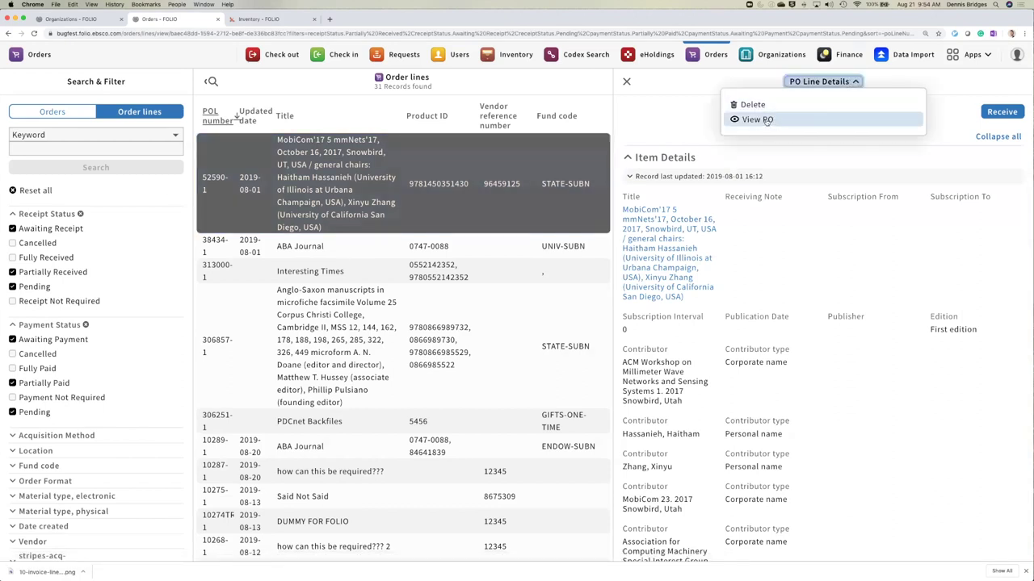
{"action": "left_click", "coordinate": [767, 121]}
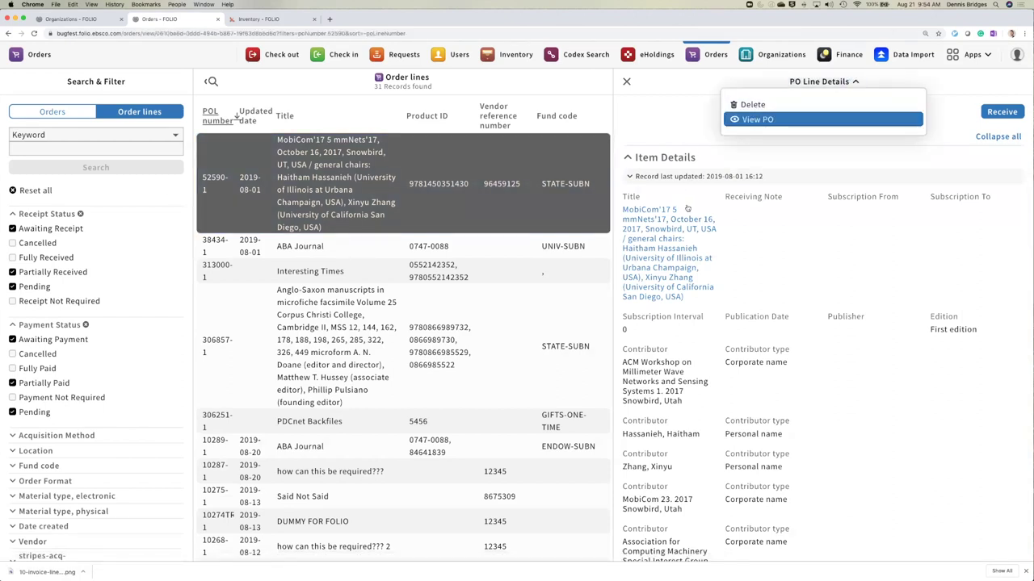
{"action": "left_click", "coordinate": [743, 122]}
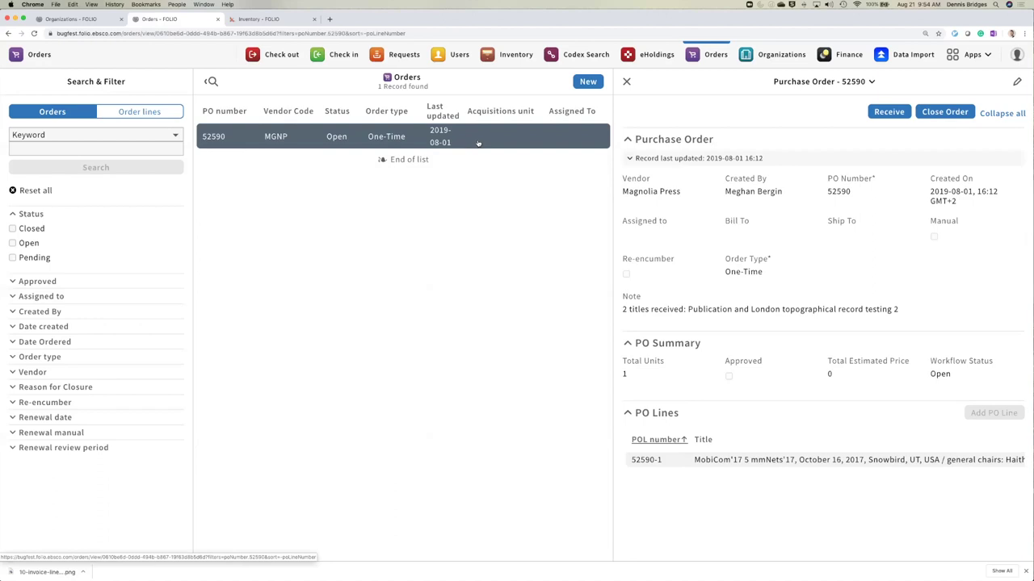
- Close PO 52590, reset the list to purchase orders, and start a new purchase order 10290
{"action": "left_click", "coordinate": [626, 81]}
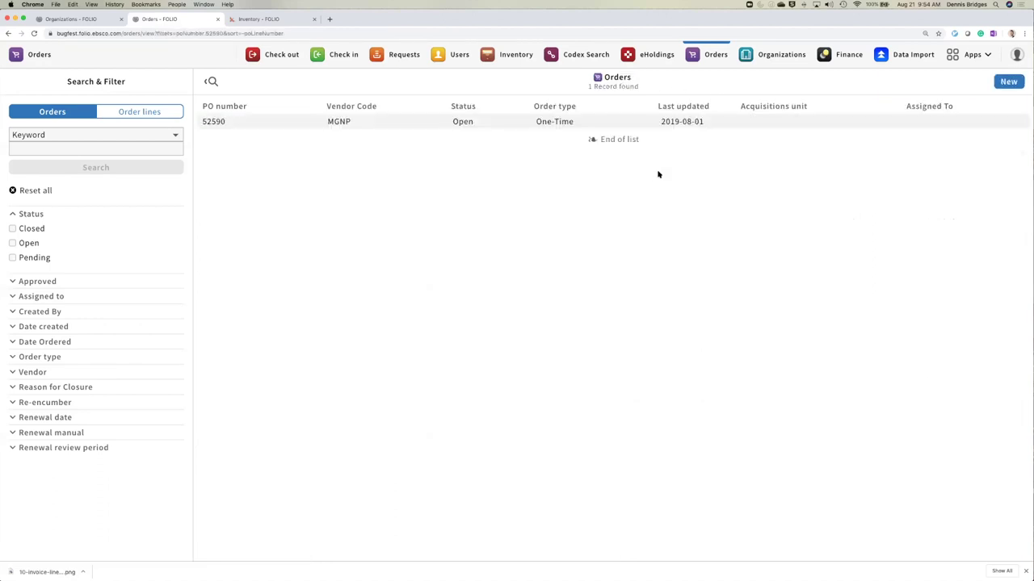
{"action": "left_click", "coordinate": [51, 113]}
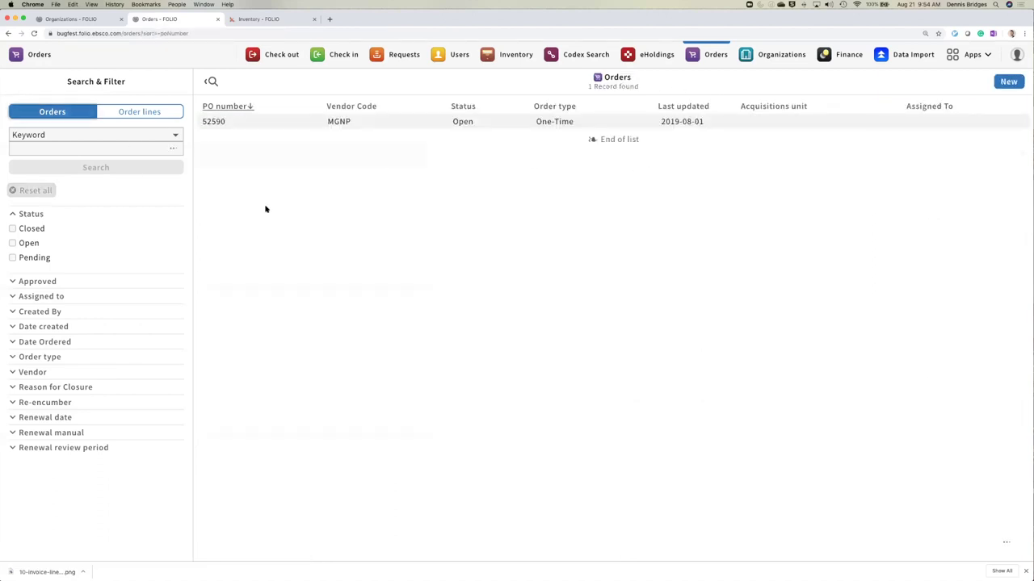
{"action": "left_click", "coordinate": [142, 113]}
{"action": "left_click", "coordinate": [81, 113]}
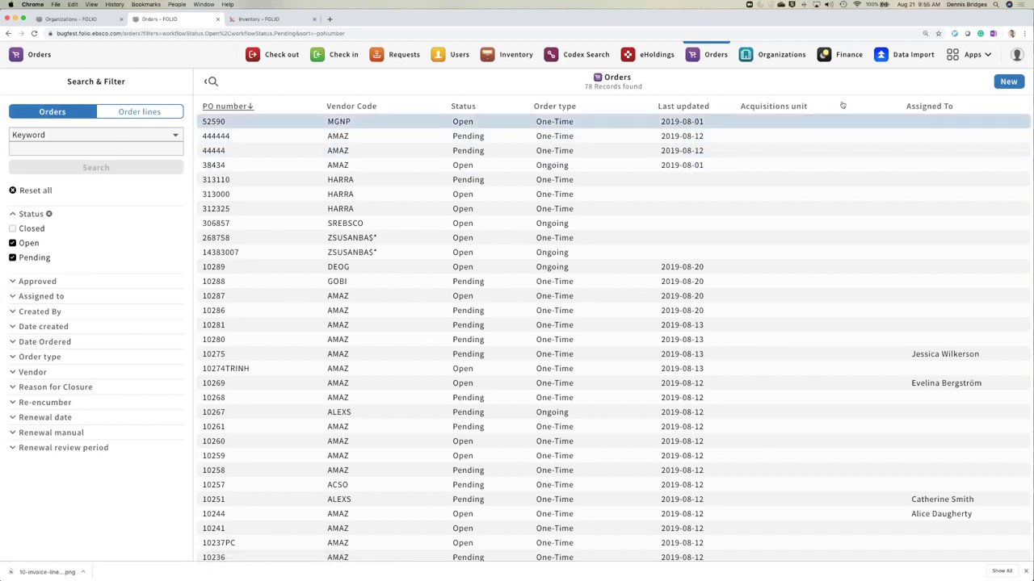
{"action": "left_click", "coordinate": [1008, 83]}
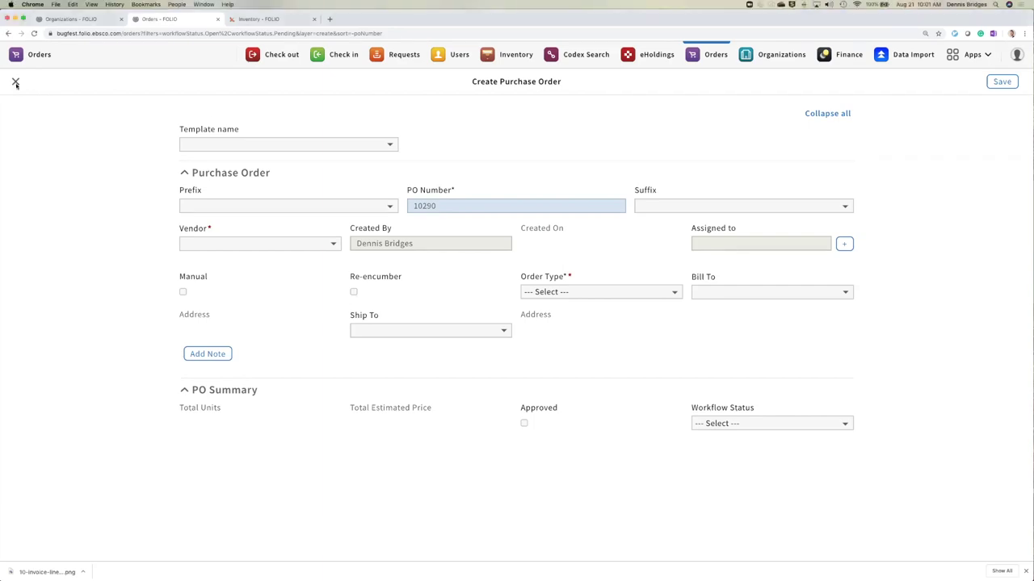
{"action": "left_click", "coordinate": [15, 82]}
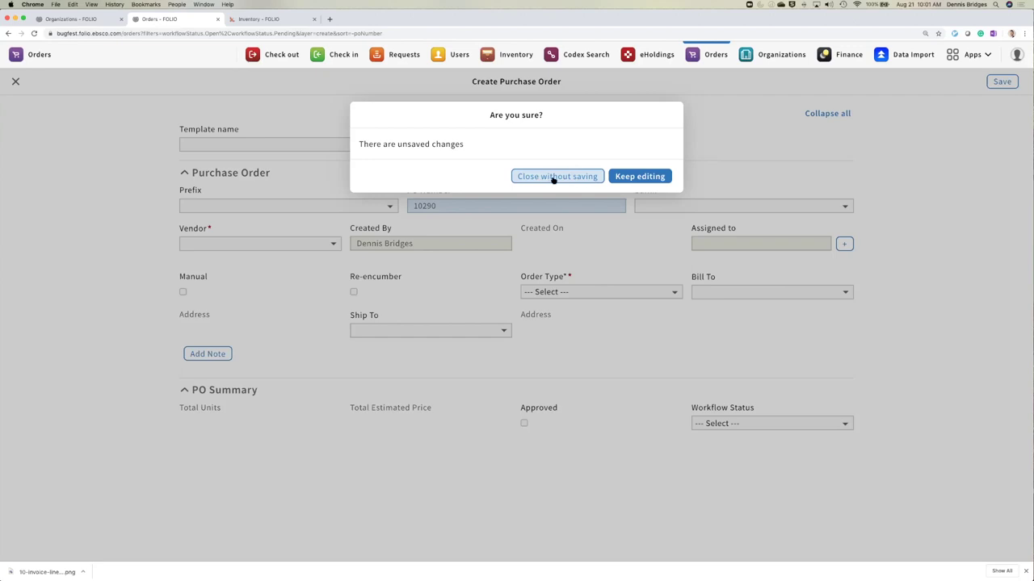
{"action": "left_click", "coordinate": [622, 178]}
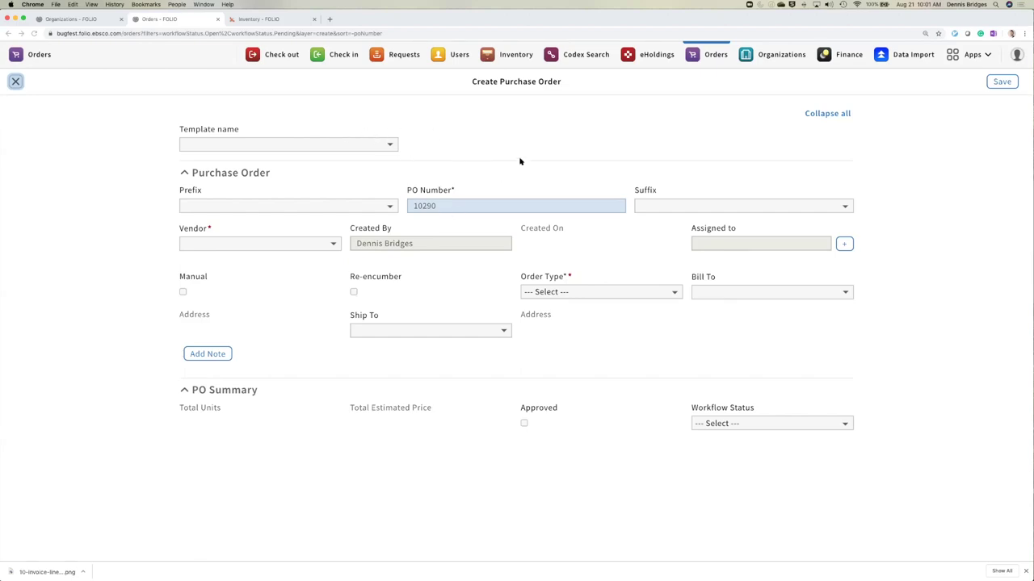
- Choose prefix ER and vendor Amazon.com (AMAZ) for the new purchase order
{"action": "left_click", "coordinate": [367, 206]}
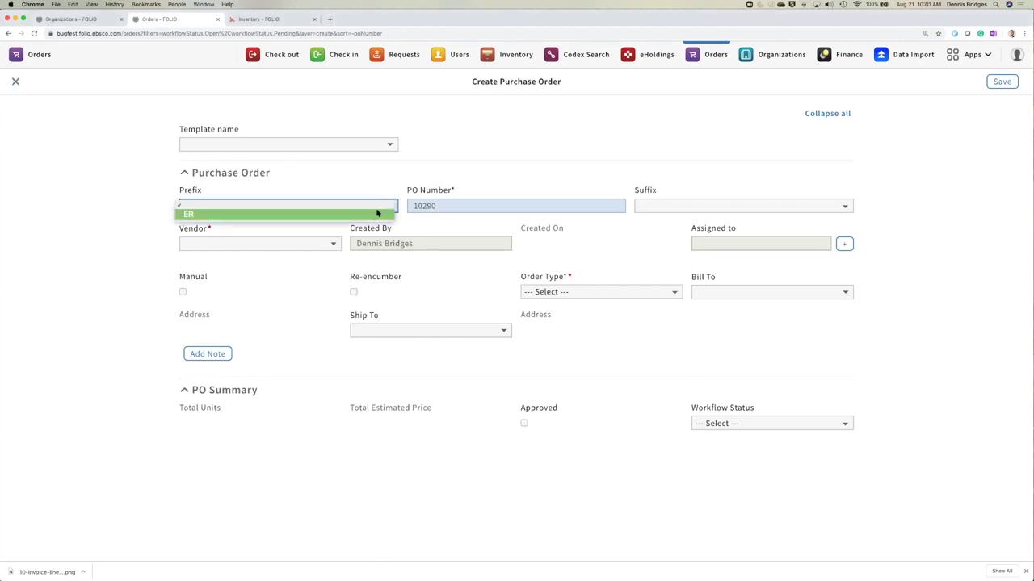
{"action": "left_click", "coordinate": [357, 215]}
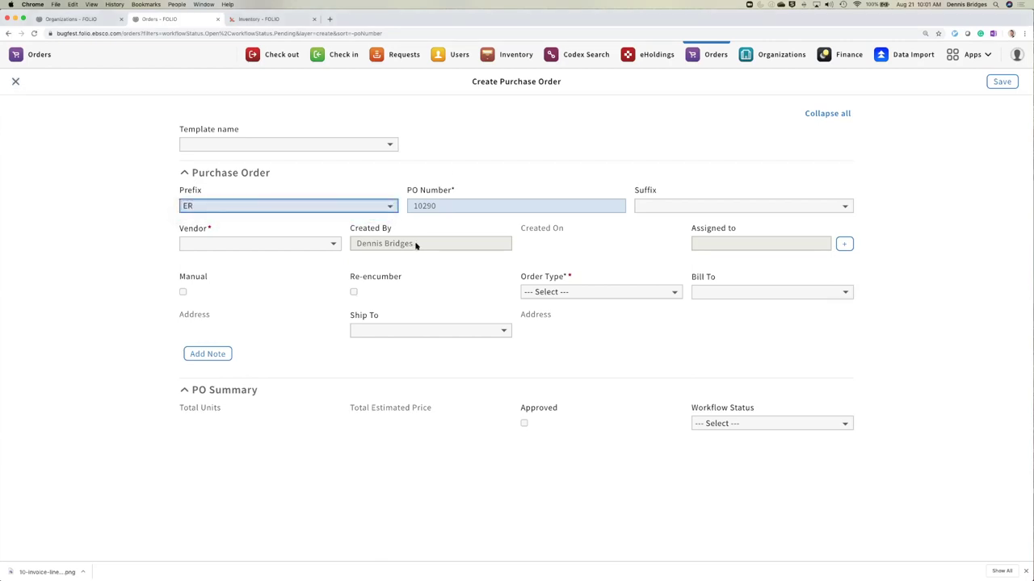
{"action": "left_click", "coordinate": [324, 245]}
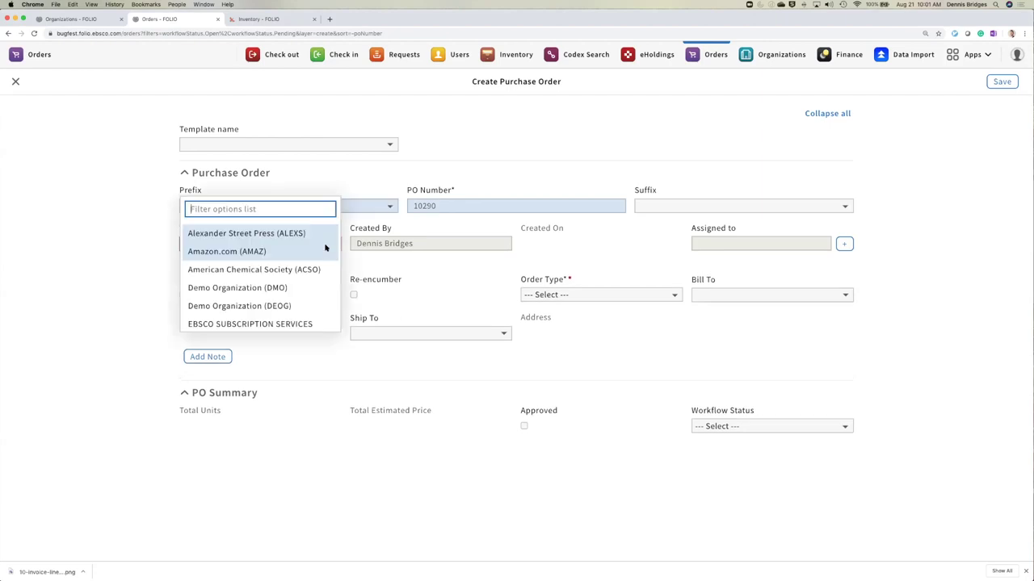
{"action": "left_click", "coordinate": [239, 251]}
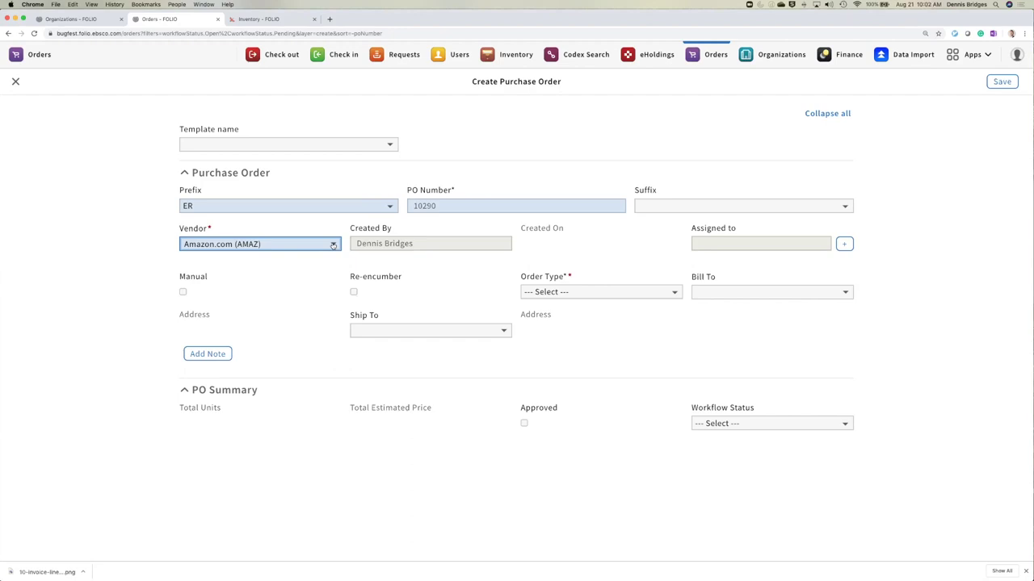
- Make it a One-Time order billed to Demo and shipped to Demo
{"action": "left_click", "coordinate": [616, 292]}
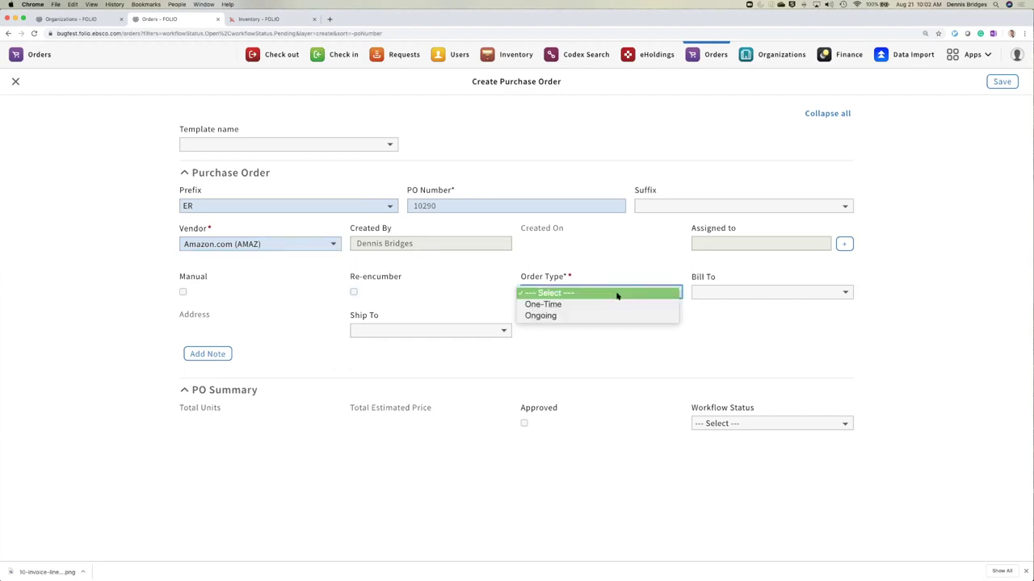
{"action": "key", "text": "Escape"}
{"action": "left_click", "coordinate": [612, 306]}
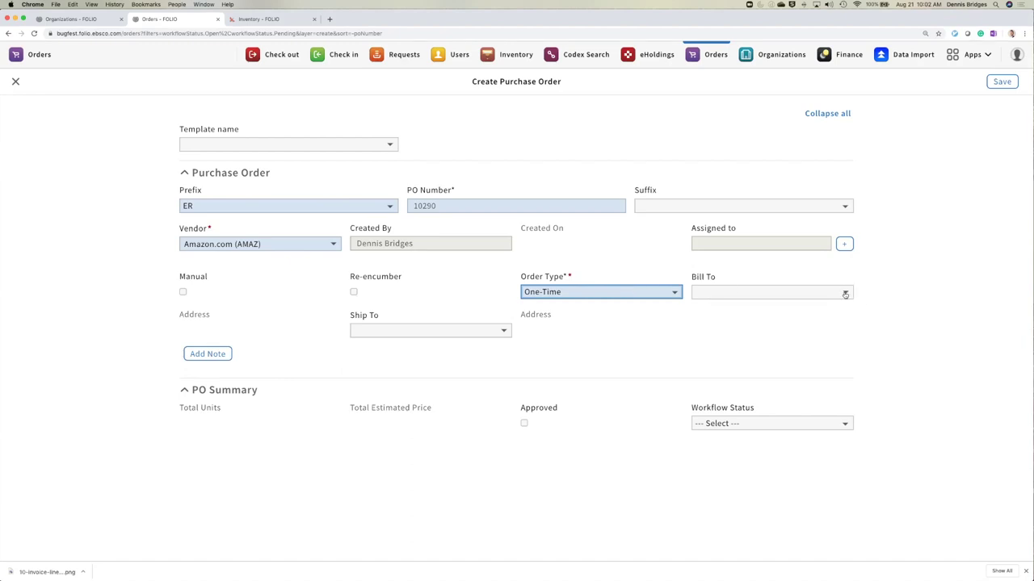
{"action": "left_click", "coordinate": [845, 294]}
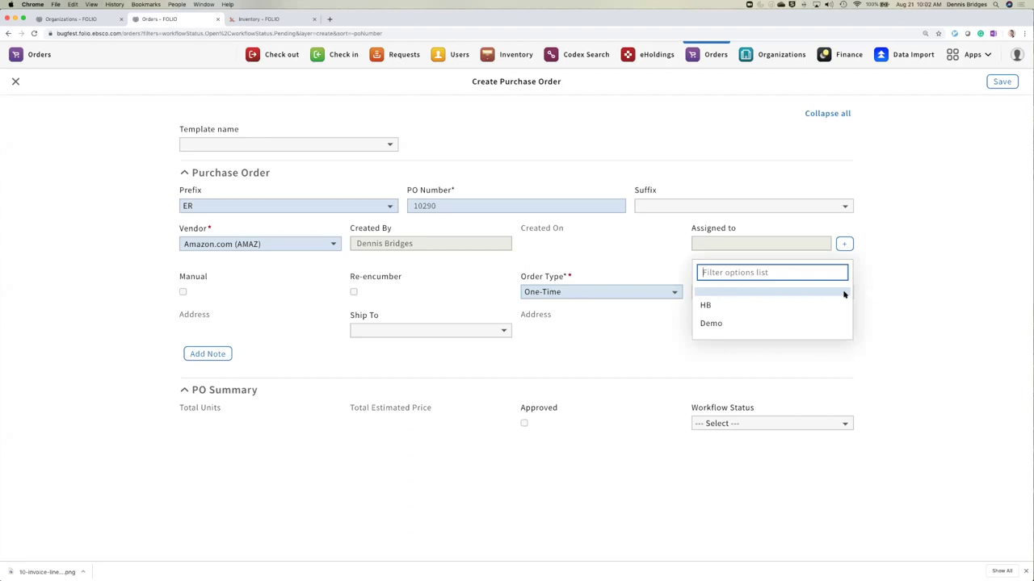
{"action": "left_click", "coordinate": [761, 323]}
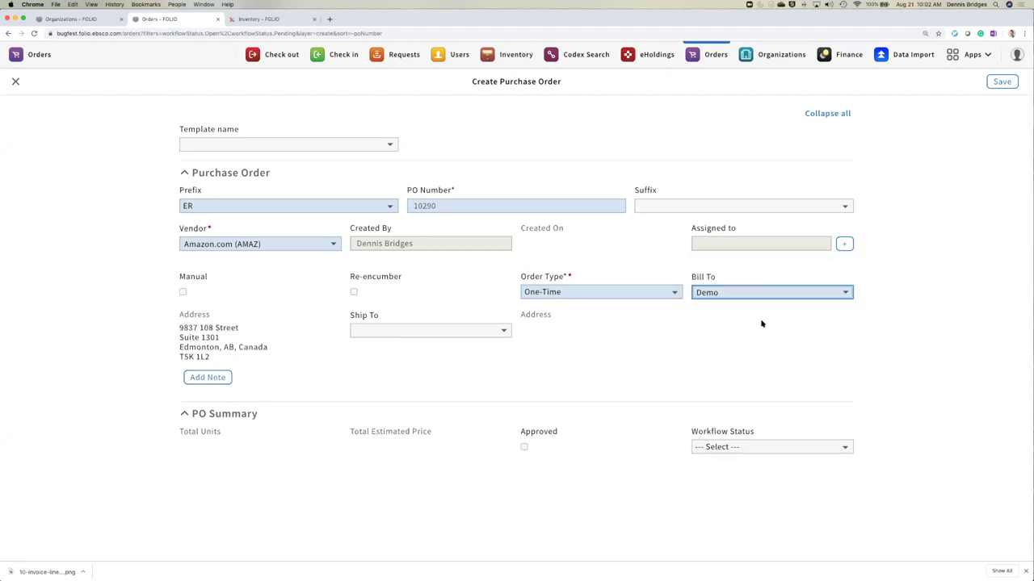
{"action": "left_click", "coordinate": [494, 332]}
{"action": "left_click", "coordinate": [438, 363]}
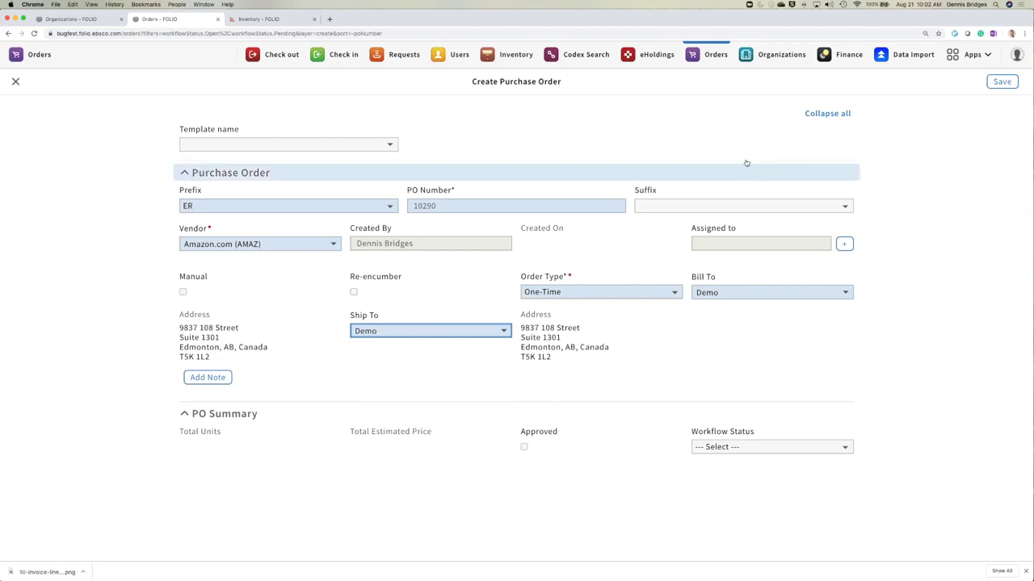
- Discard the organization edit, review the Tenant address settings, then go back to the order form
{"action": "left_click", "coordinate": [89, 22]}
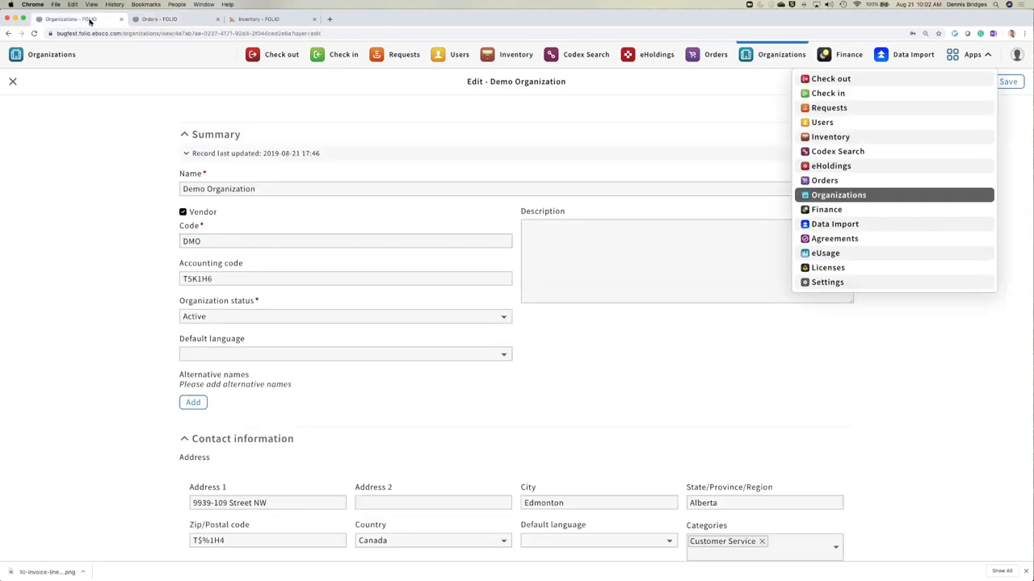
{"action": "left_click", "coordinate": [839, 284]}
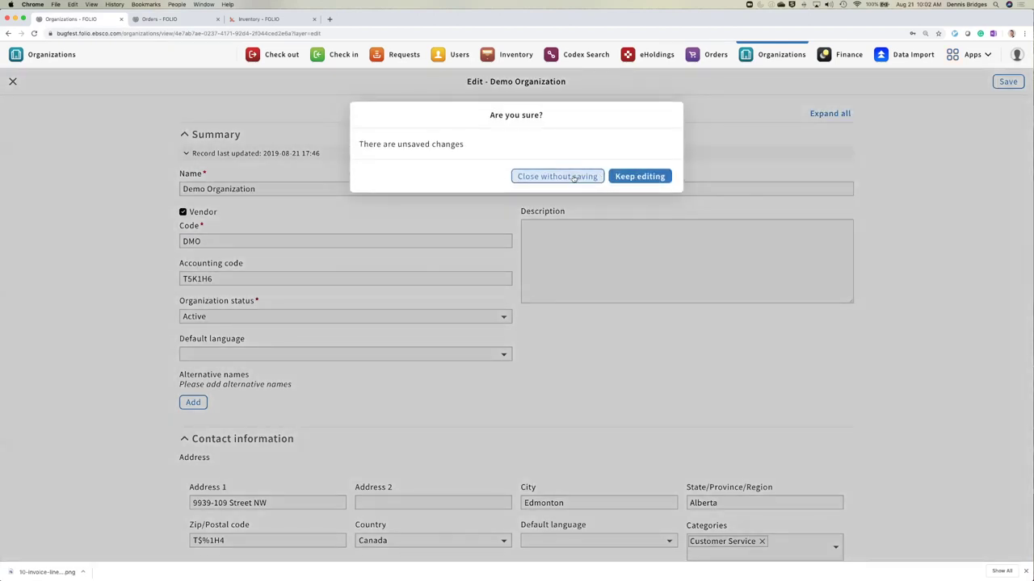
{"action": "left_click", "coordinate": [574, 177]}
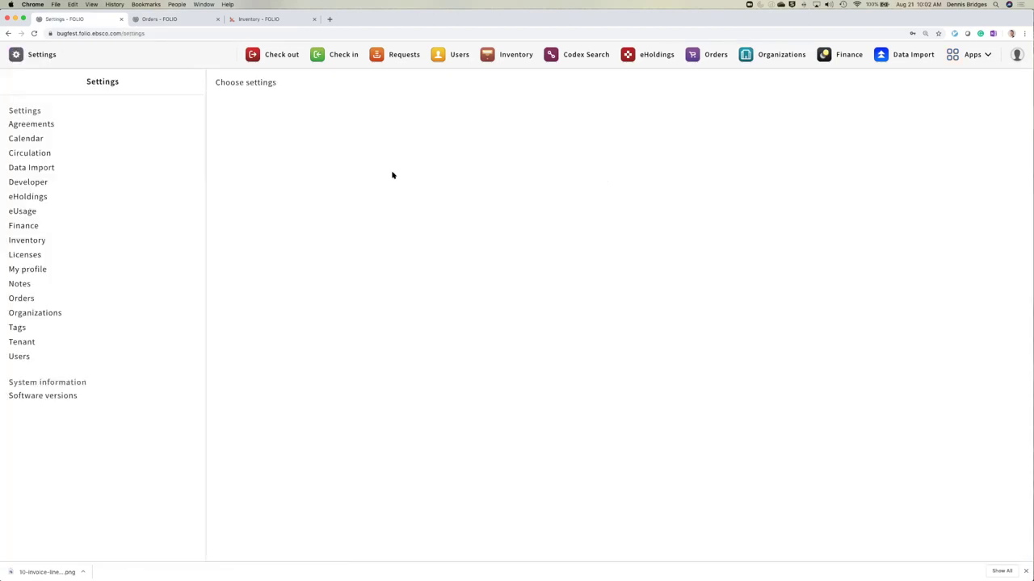
{"action": "left_click", "coordinate": [44, 346]}
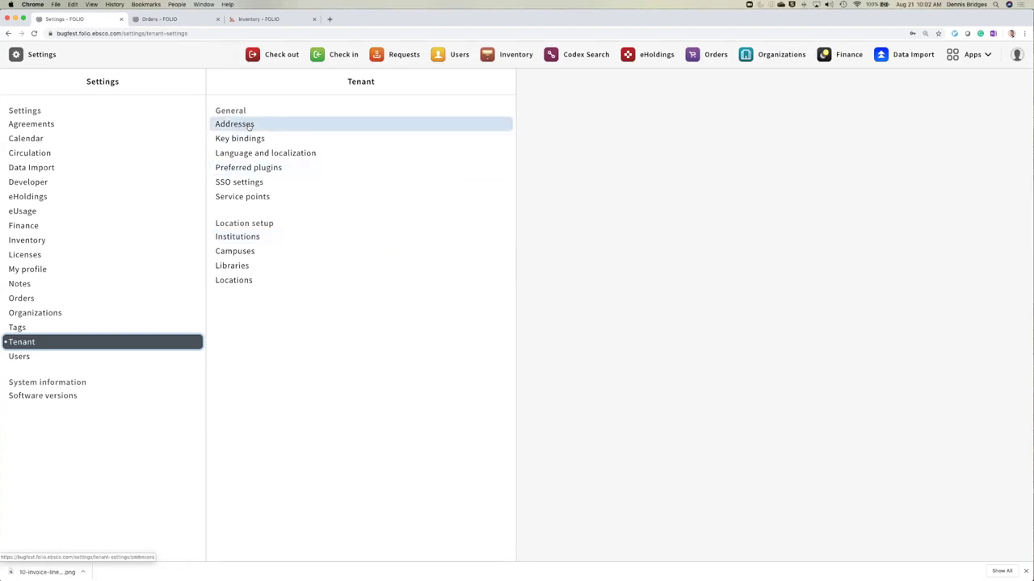
{"action": "left_click", "coordinate": [249, 126]}
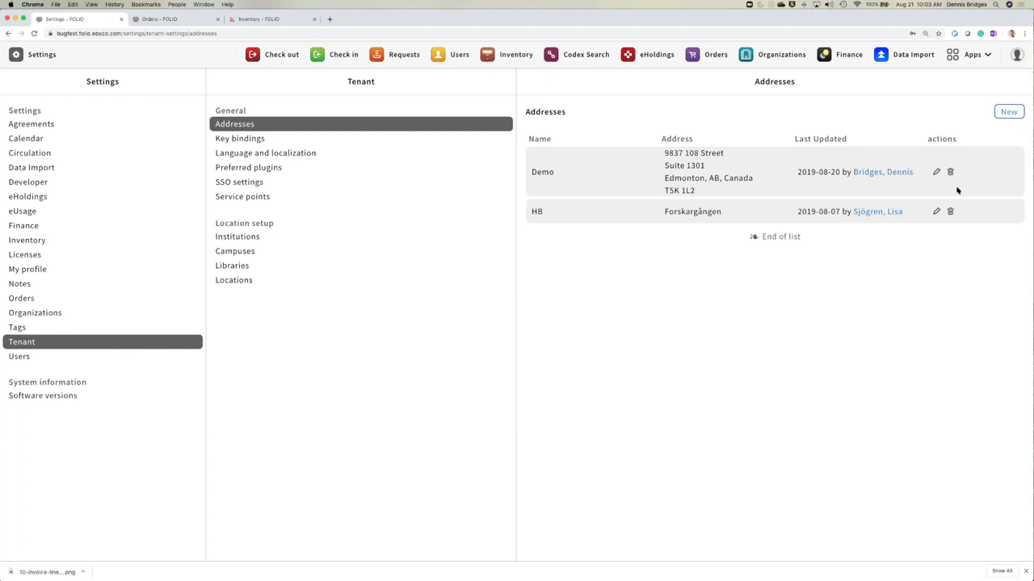
{"action": "left_click", "coordinate": [167, 20]}
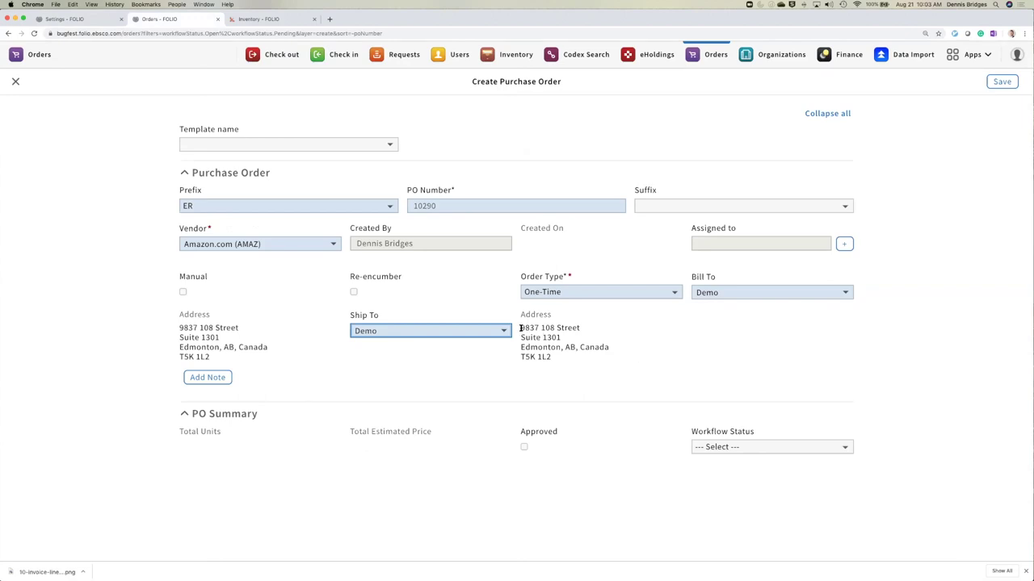
- Verify the Demo ship-to address, leave workflow status unset, and save order ER10290
{"action": "left_click_drag", "start_coordinate": [520, 328], "coordinate": [587, 333]}
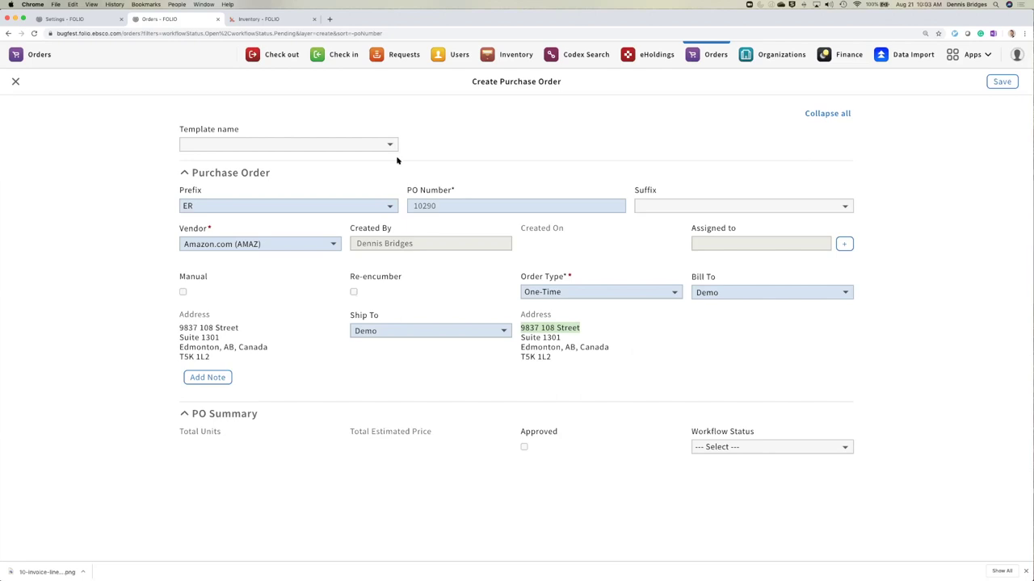
{"action": "left_click", "coordinate": [93, 21]}
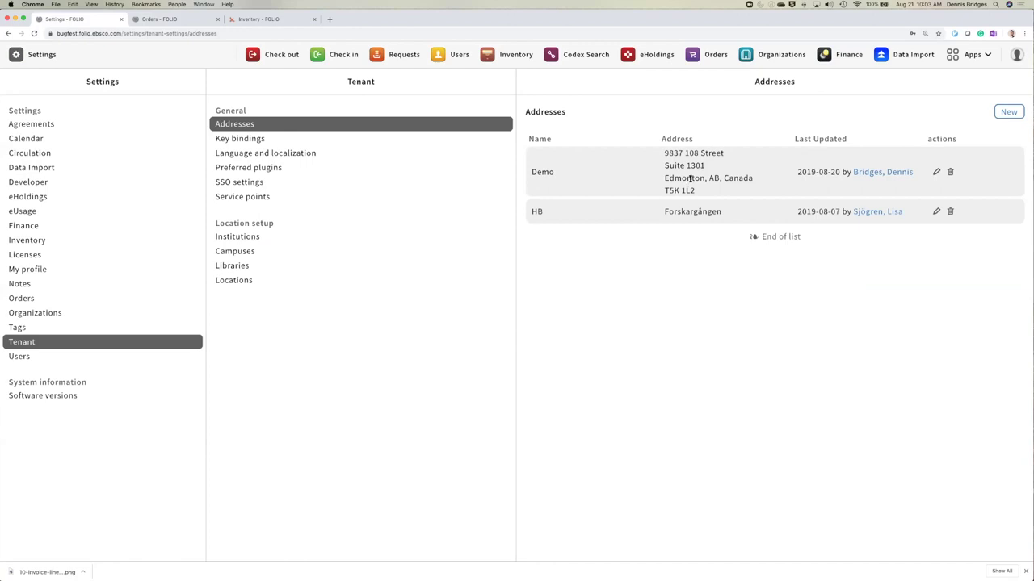
{"action": "left_click", "coordinate": [162, 18]}
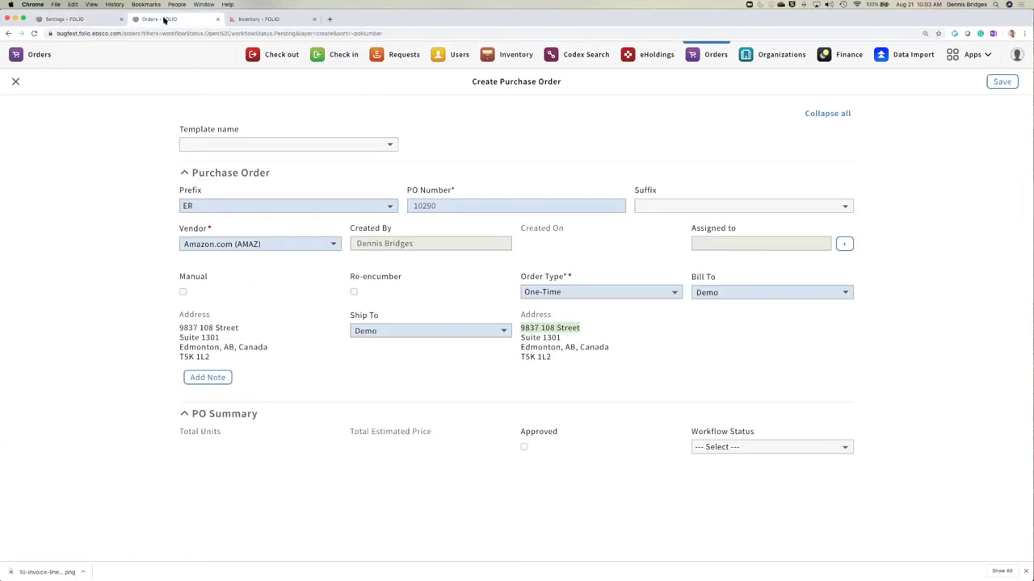
{"action": "left_click", "coordinate": [765, 343]}
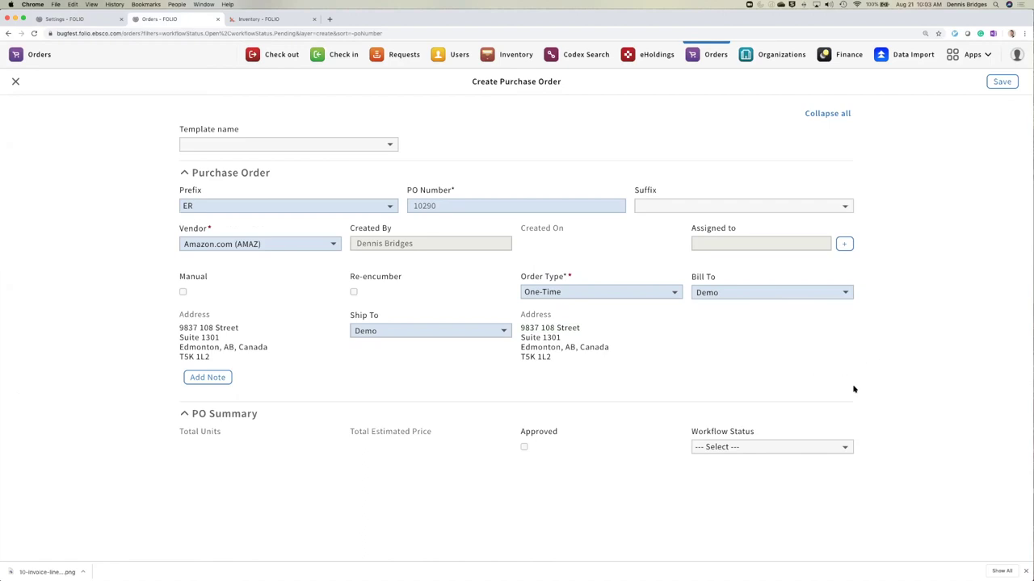
{"action": "left_click", "coordinate": [769, 449]}
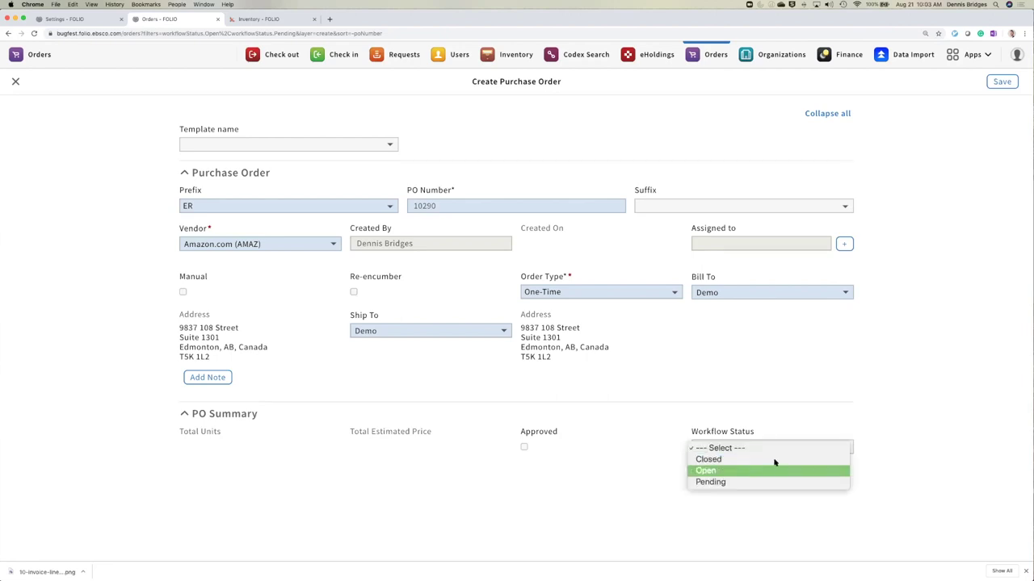
{"action": "left_click", "coordinate": [926, 359]}
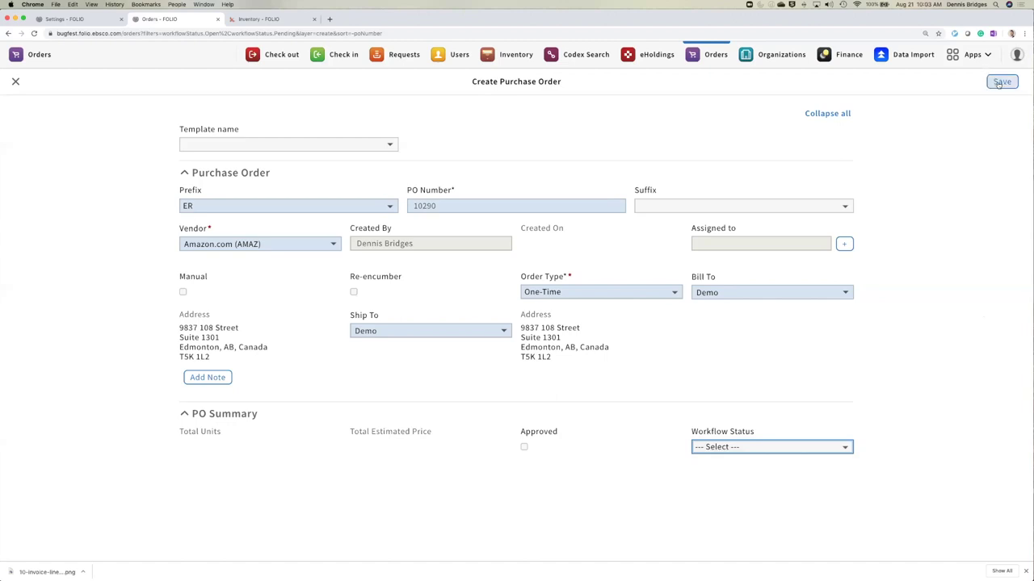
{"action": "left_click", "coordinate": [999, 83]}
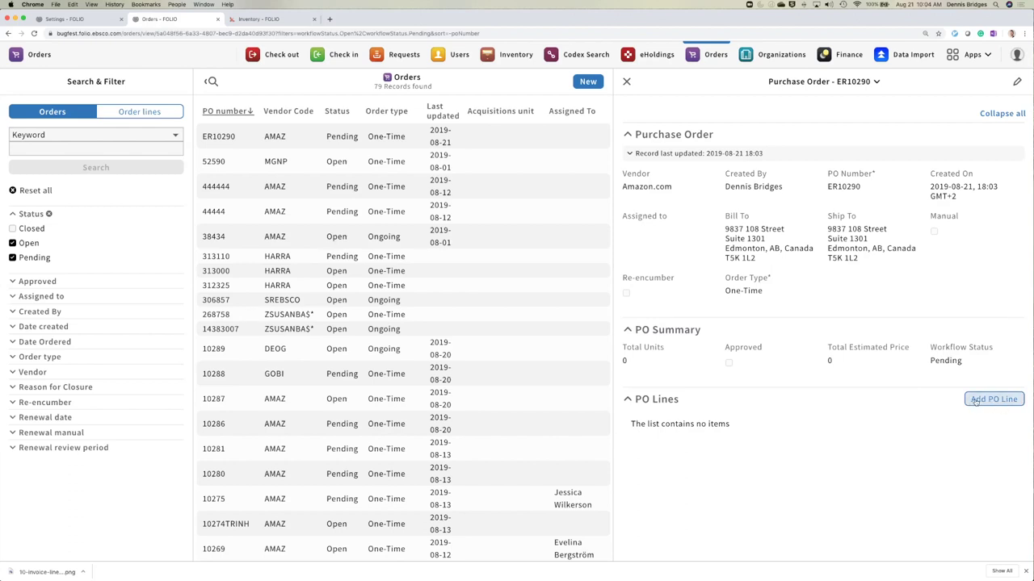
- Add a PO line and bring up the Select Instance lookup for its Title
{"action": "left_click", "coordinate": [977, 402]}
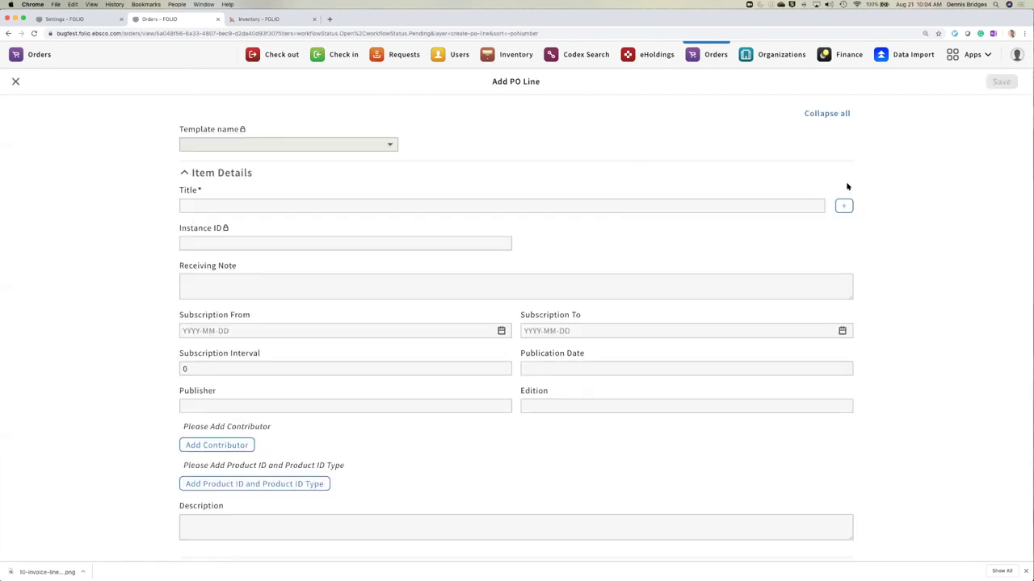
{"action": "left_click", "coordinate": [844, 207]}
{"action": "left_click", "coordinate": [844, 208]}
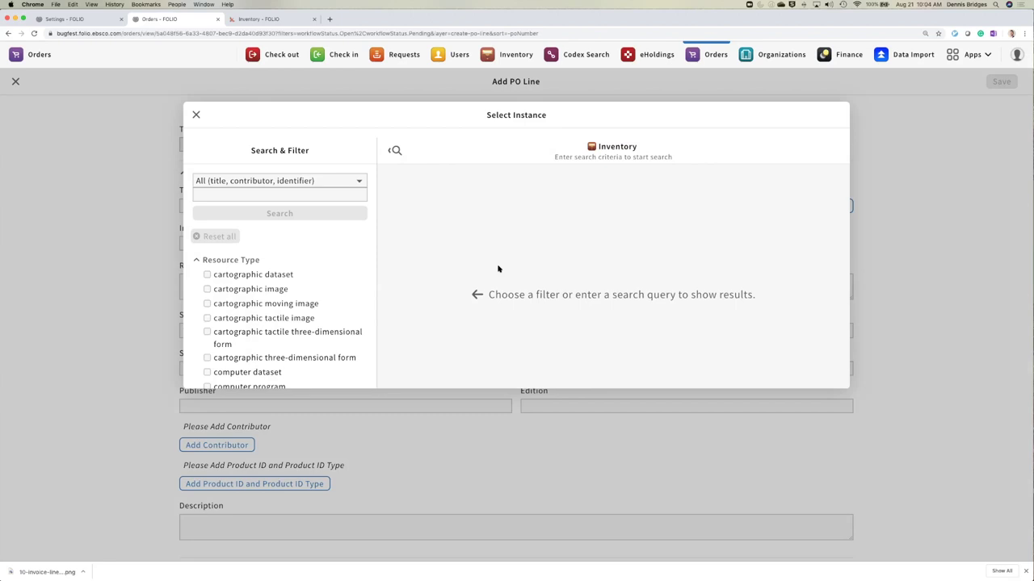
- Filter the Select Instance inventory search to English-language records
{"action": "scroll", "coordinate": [283, 258], "scroll_direction": "down", "scroll_amount": 1}
{"action": "scroll", "coordinate": [280, 269], "scroll_direction": "down", "scroll_amount": 2}
{"action": "left_click", "coordinate": [234, 198]}
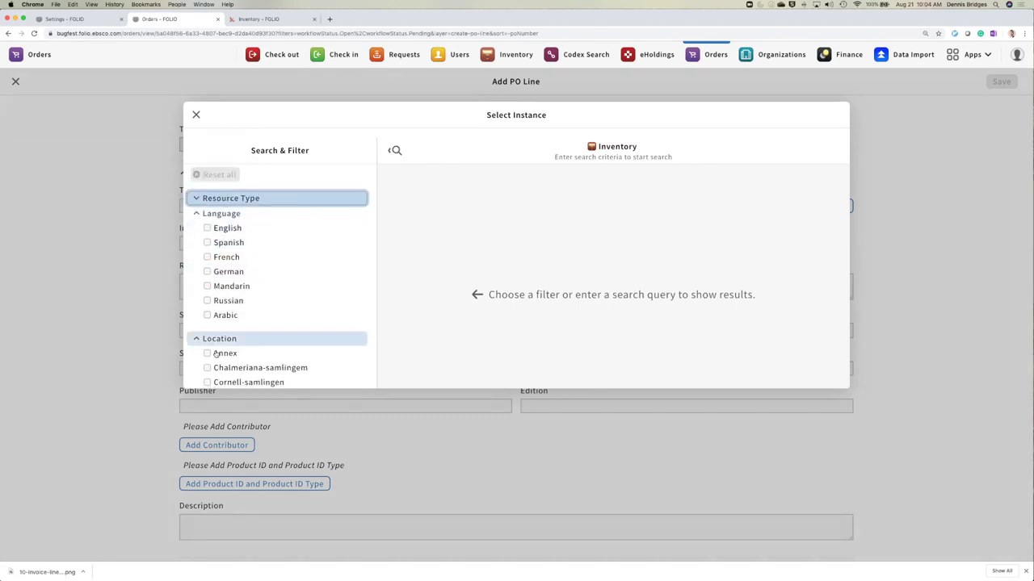
{"action": "scroll", "coordinate": [250, 270], "scroll_direction": "up", "scroll_amount": 2}
{"action": "left_click", "coordinate": [251, 293]}
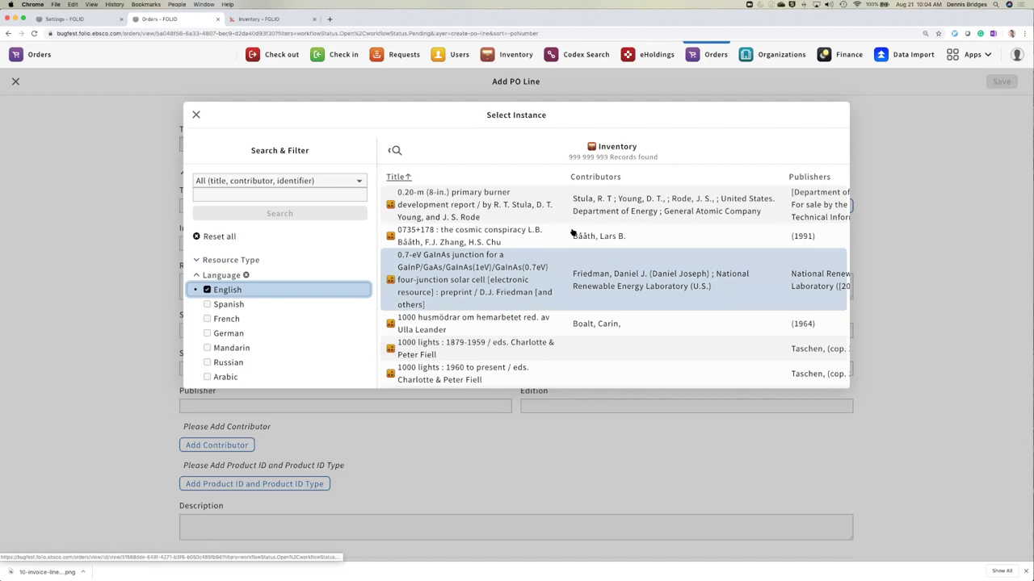
- Search 'agile' and link the Agile testing foundations record to the PO line
{"action": "scroll", "coordinate": [496, 256], "scroll_direction": "down", "scroll_amount": 1}
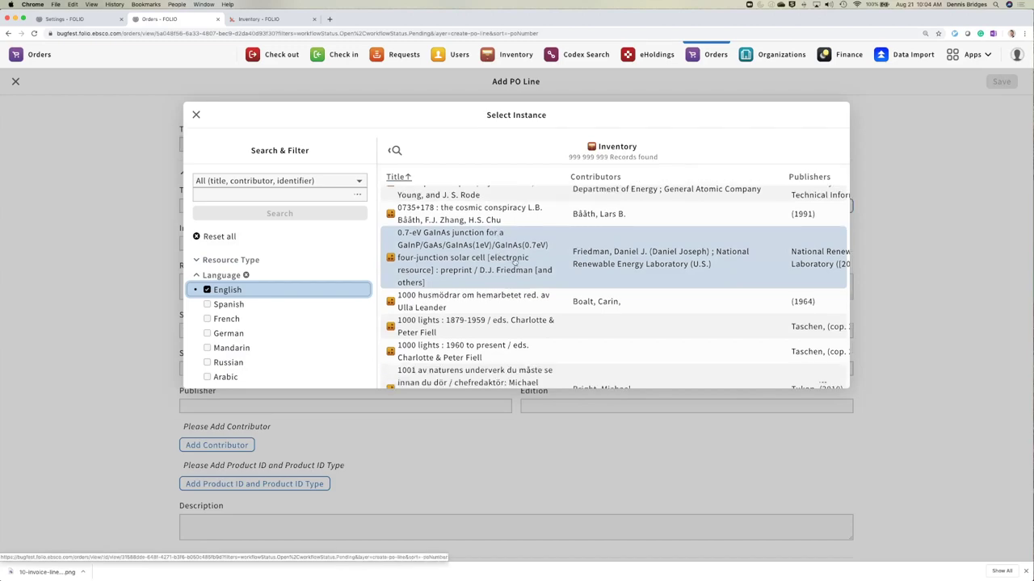
{"action": "scroll", "coordinate": [512, 256], "scroll_direction": "down", "scroll_amount": 5}
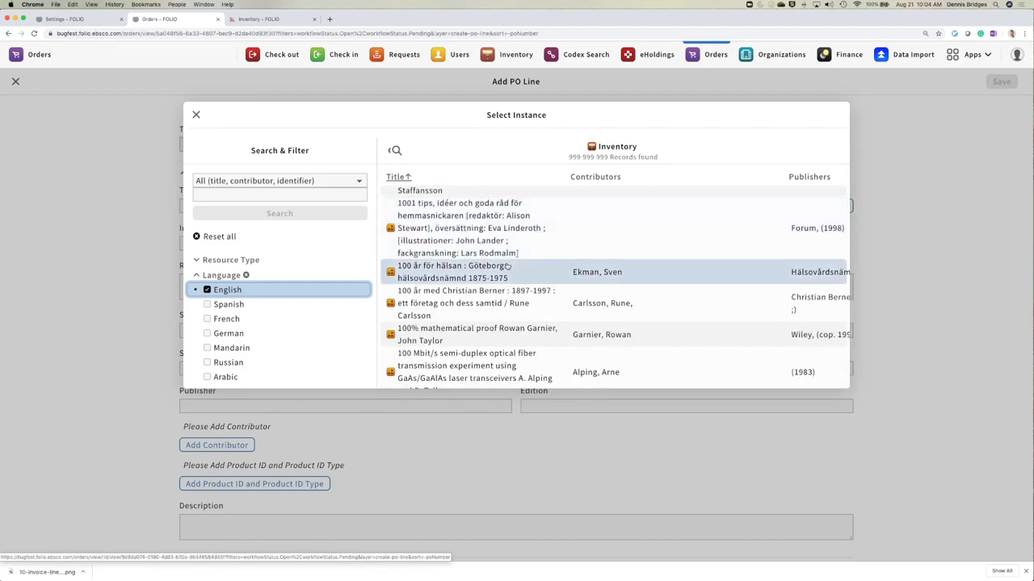
{"action": "scroll", "coordinate": [507, 266], "scroll_direction": "down", "scroll_amount": 15}
{"action": "scroll", "coordinate": [507, 267], "scroll_direction": "down", "scroll_amount": 15}
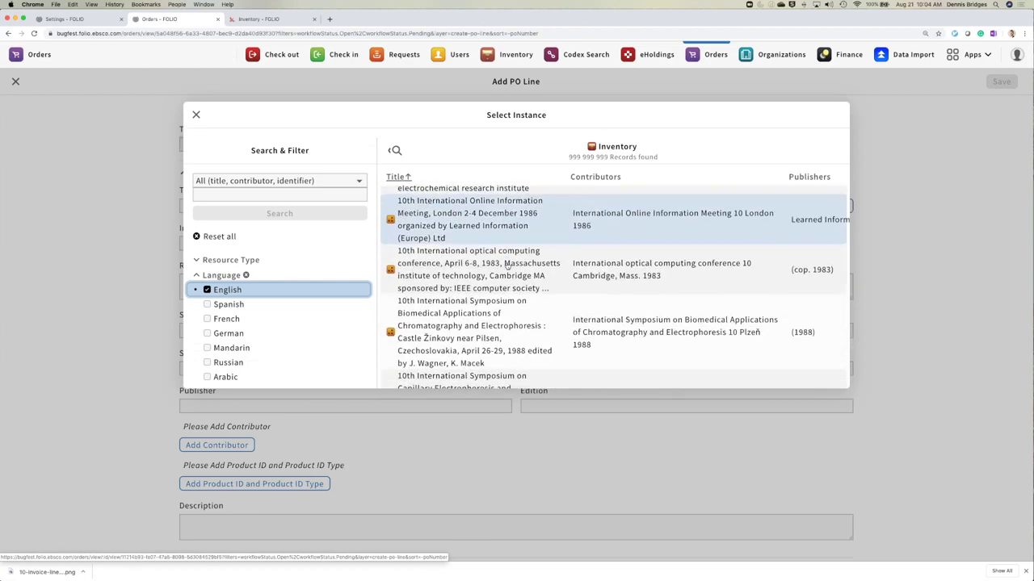
{"action": "scroll", "coordinate": [507, 267], "scroll_direction": "down", "scroll_amount": 5}
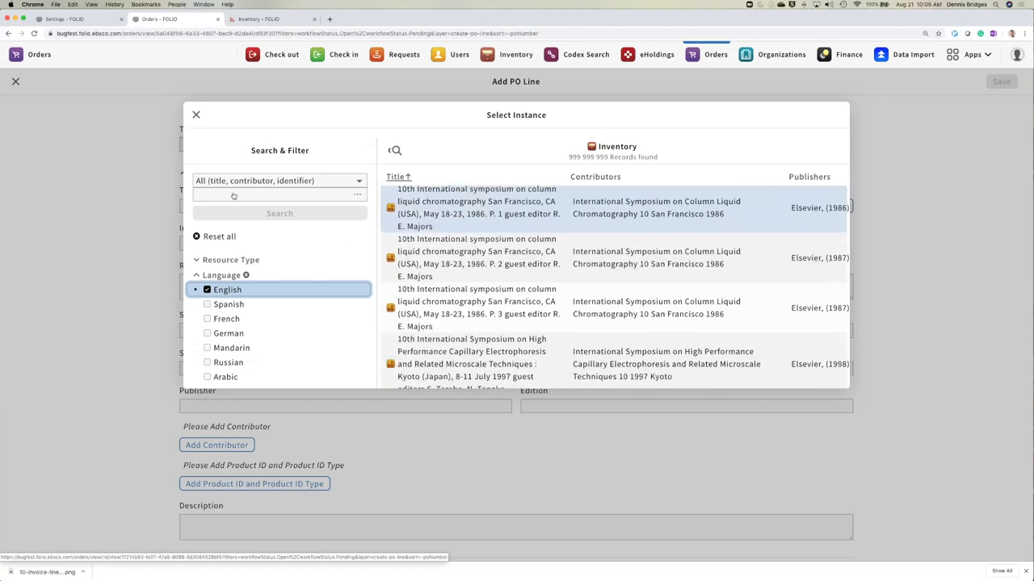
{"action": "left_click", "coordinate": [232, 196]}
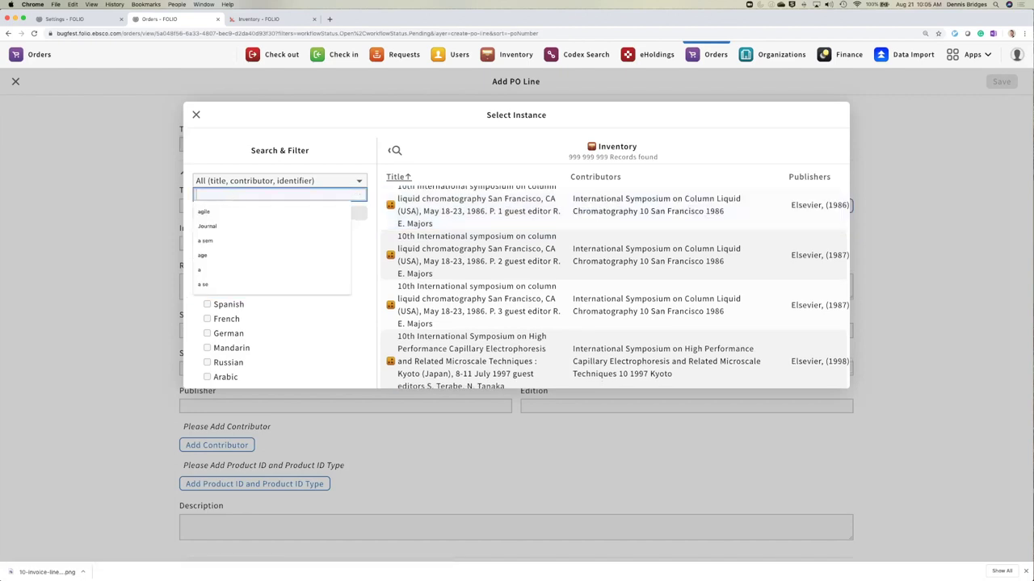
{"action": "type", "text": "agile"}
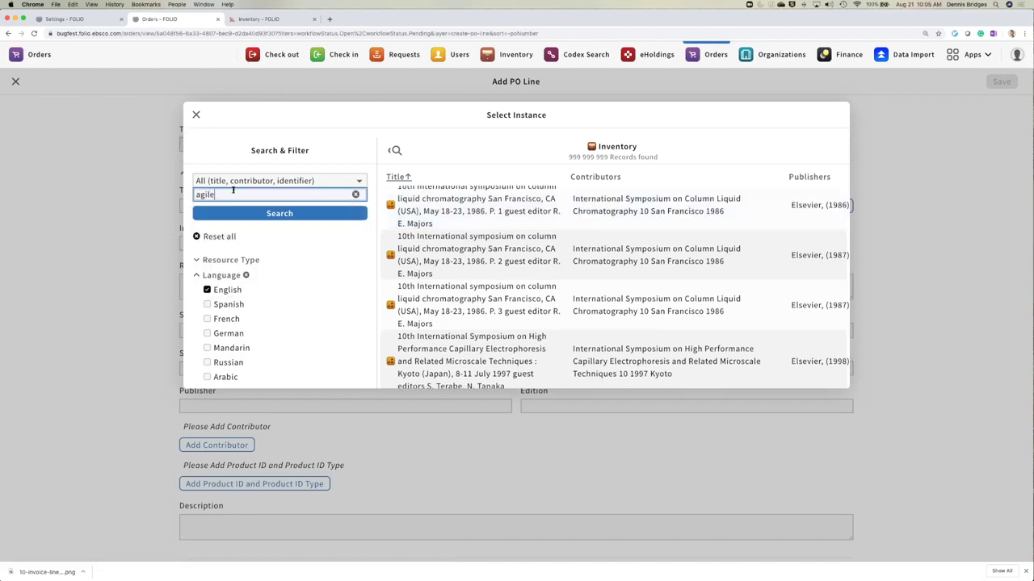
{"action": "scroll", "coordinate": [300, 218], "scroll_direction": "down", "scroll_amount": 2}
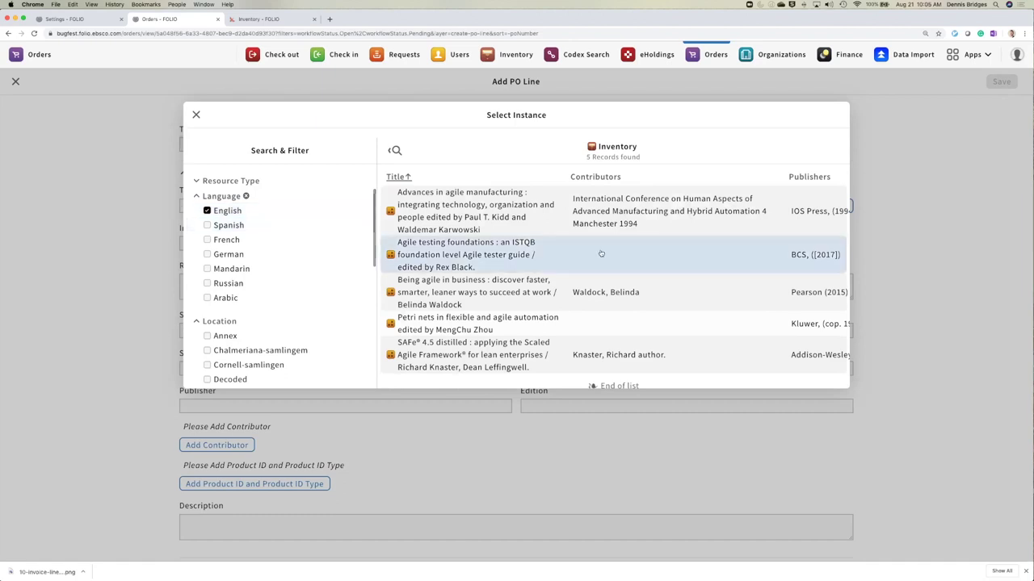
{"action": "left_click", "coordinate": [470, 255]}
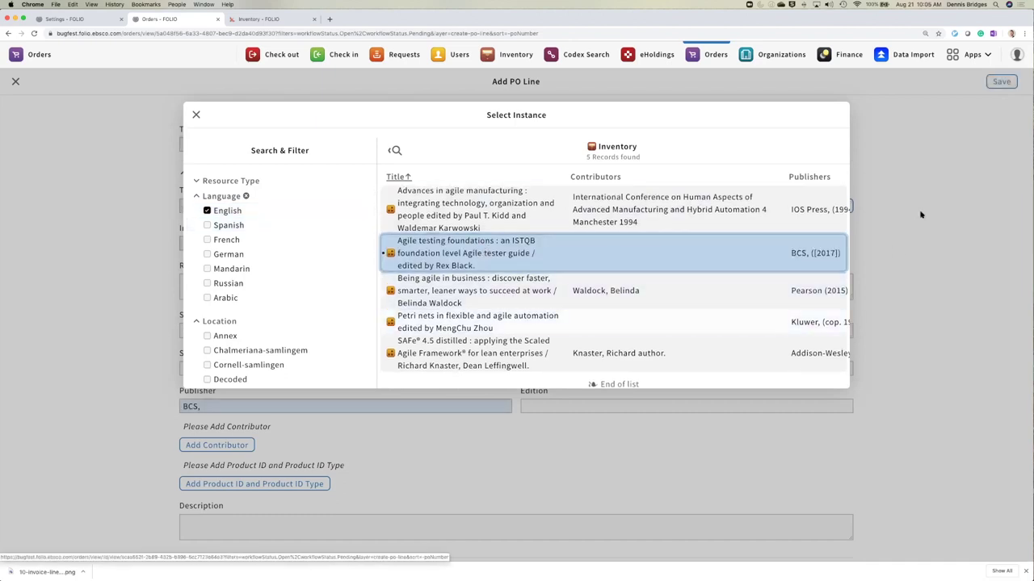
{"action": "left_click", "coordinate": [195, 115]}
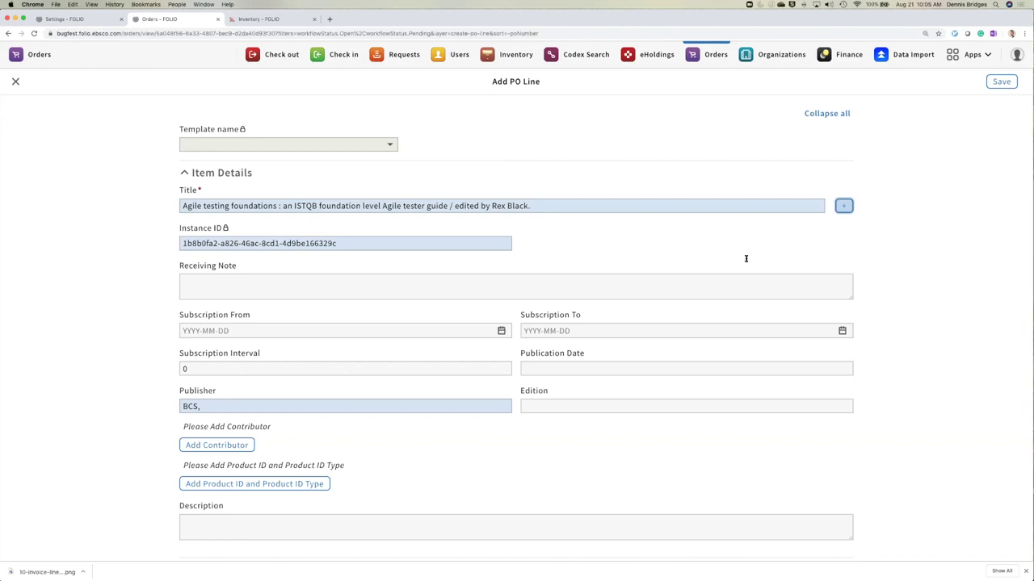
{"action": "scroll", "coordinate": [872, 254], "scroll_direction": "down", "scroll_amount": 5}
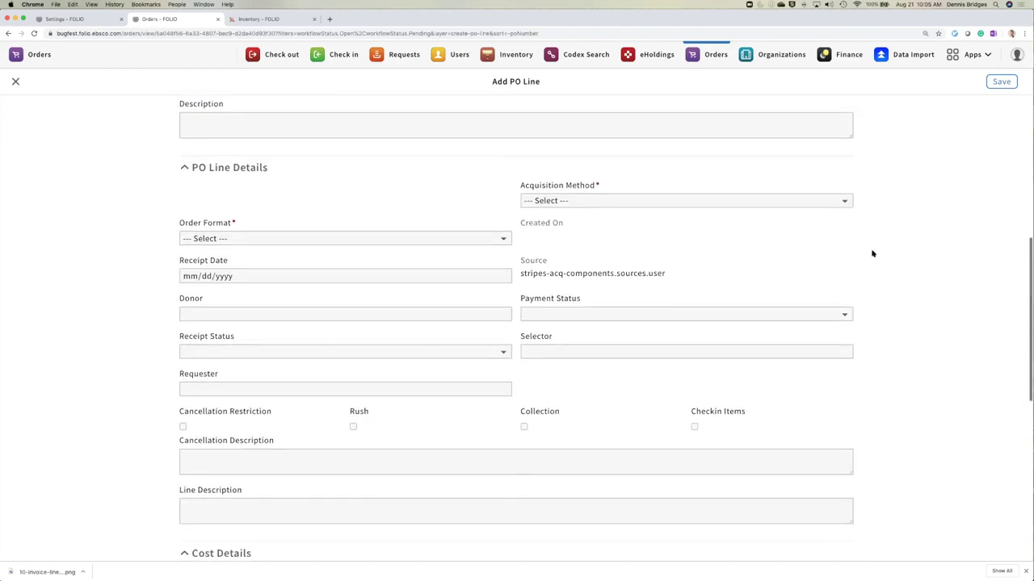
{"action": "left_click", "coordinate": [601, 206]}
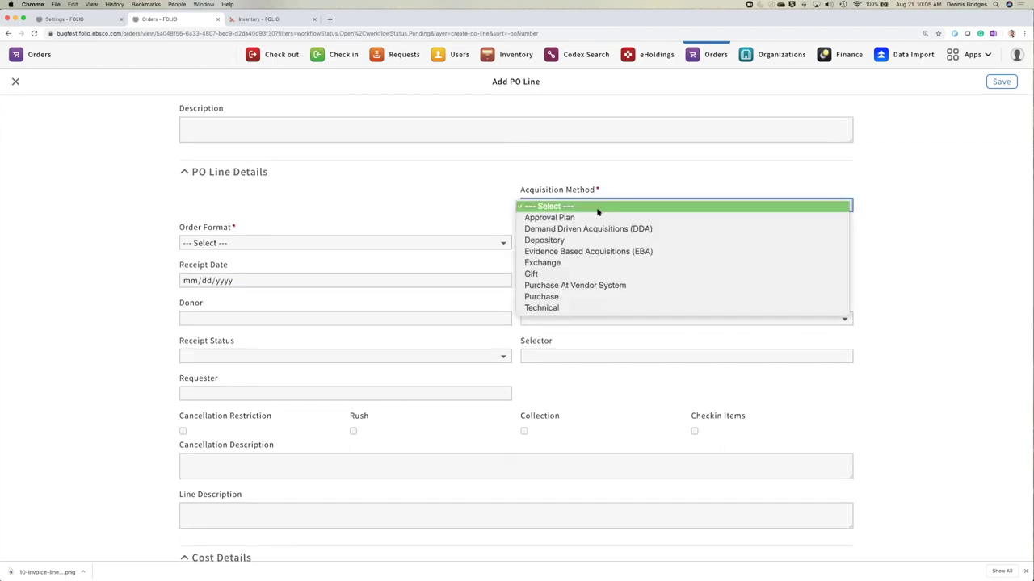
{"action": "left_click", "coordinate": [585, 287]}
{"action": "left_click", "coordinate": [371, 243]}
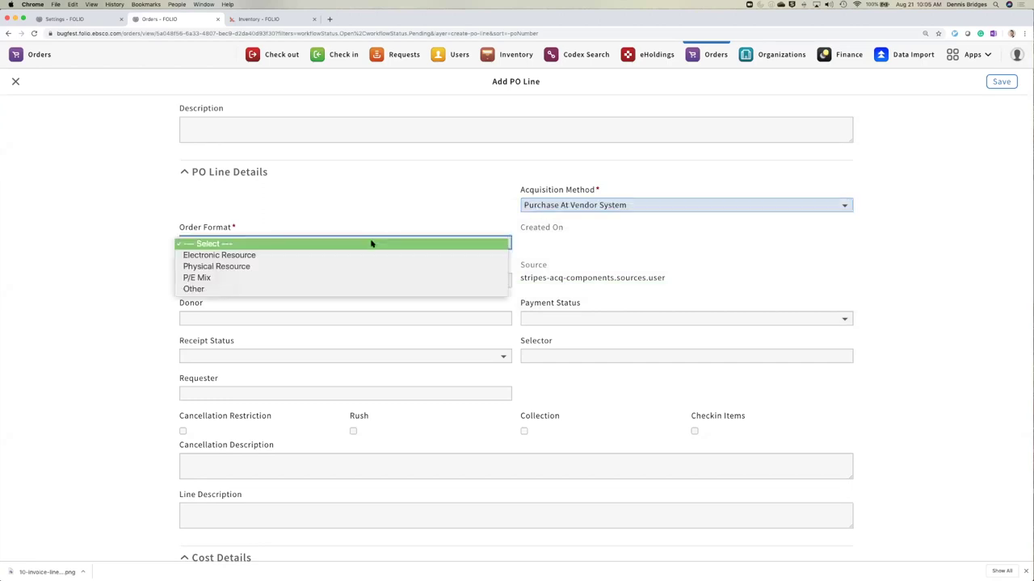
{"action": "left_click", "coordinate": [364, 266]}
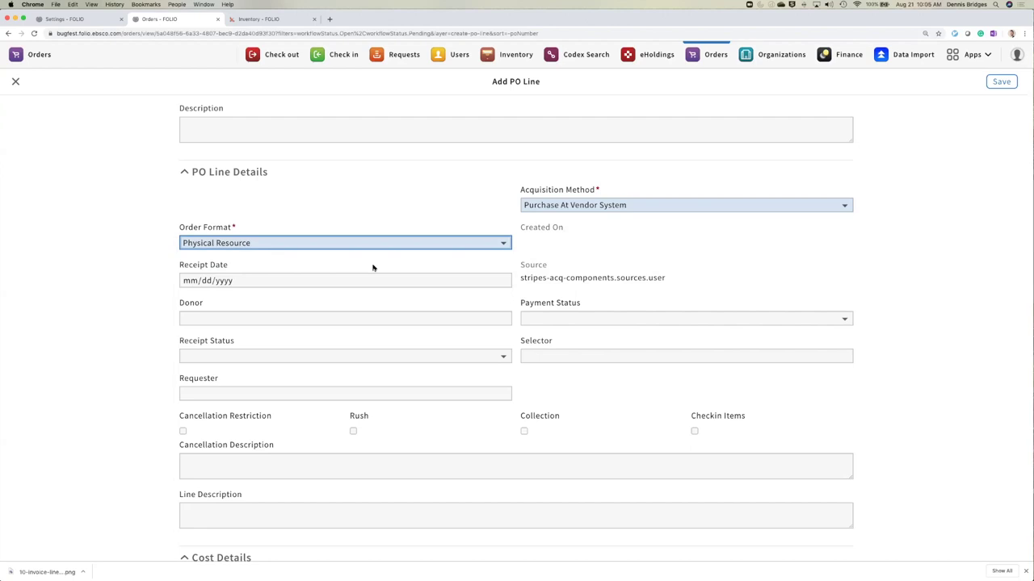
{"action": "scroll", "coordinate": [632, 267], "scroll_direction": "down", "scroll_amount": 2}
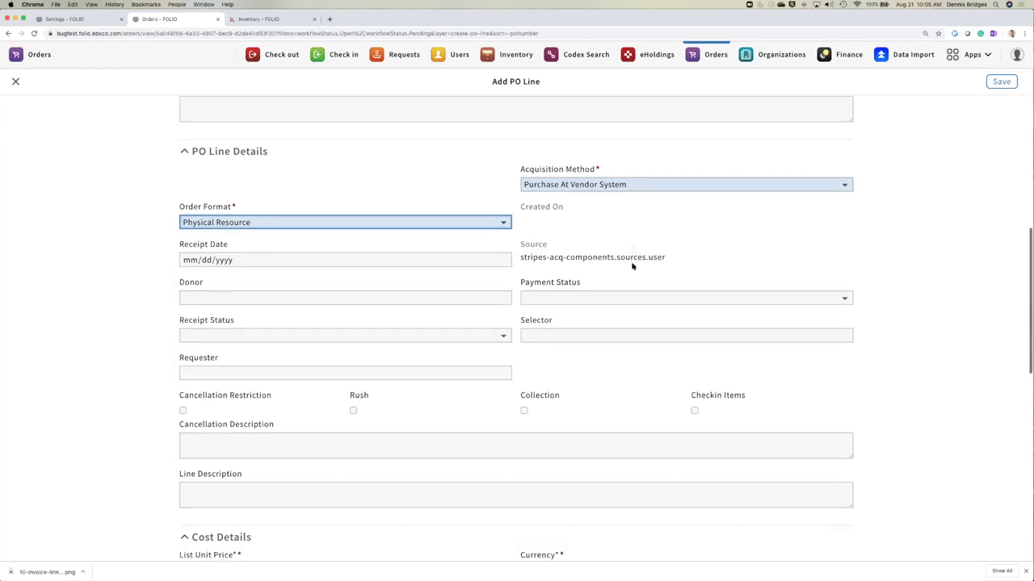
{"action": "scroll", "coordinate": [632, 267], "scroll_direction": "down", "scroll_amount": 5}
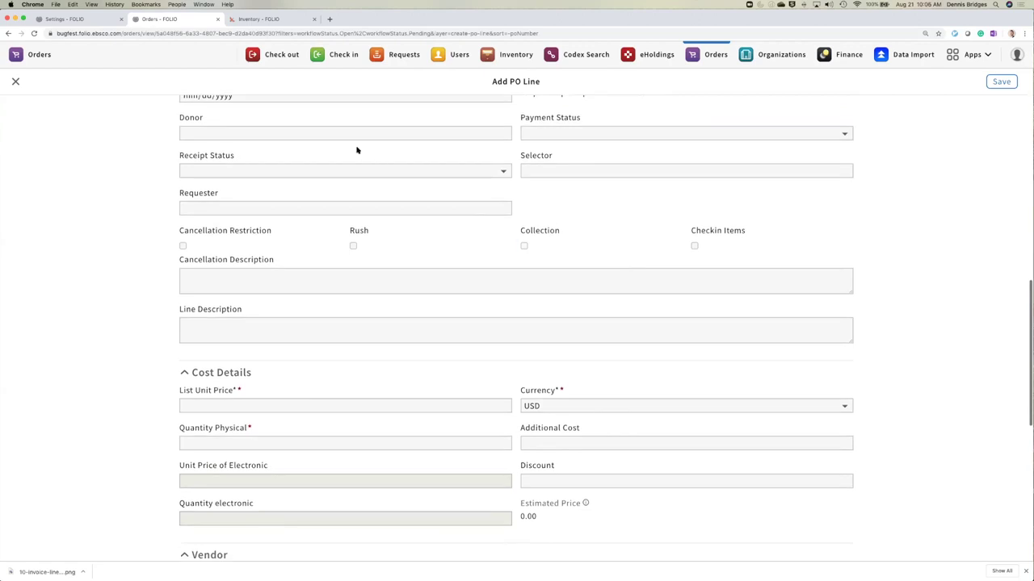
{"action": "left_click", "coordinate": [266, 132]}
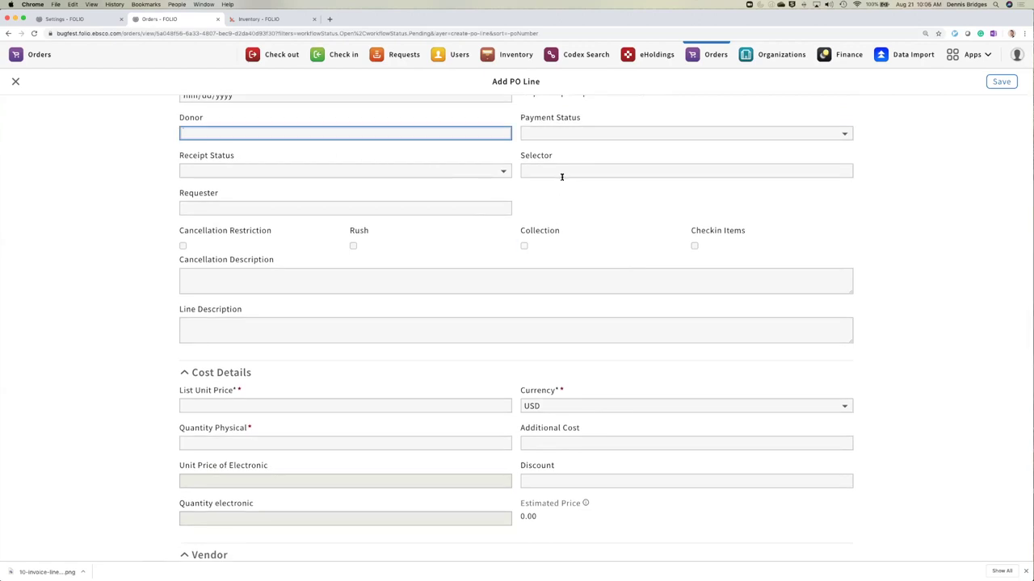
{"action": "scroll", "coordinate": [542, 205], "scroll_direction": "down", "scroll_amount": 2}
{"action": "scroll", "coordinate": [544, 203], "scroll_direction": "up", "scroll_amount": 2}
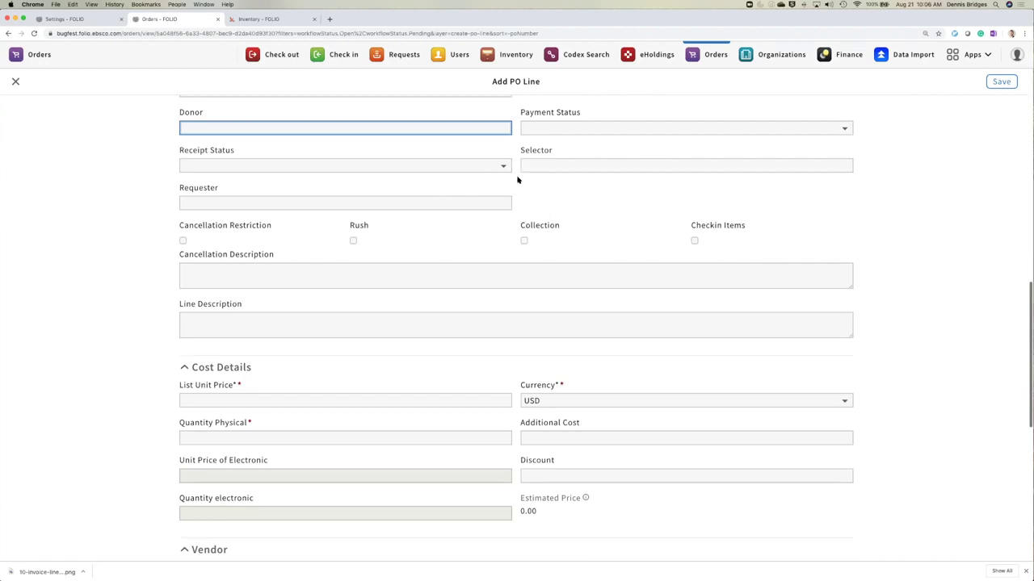
{"action": "left_click", "coordinate": [565, 130]}
{"action": "left_click", "coordinate": [565, 148]}
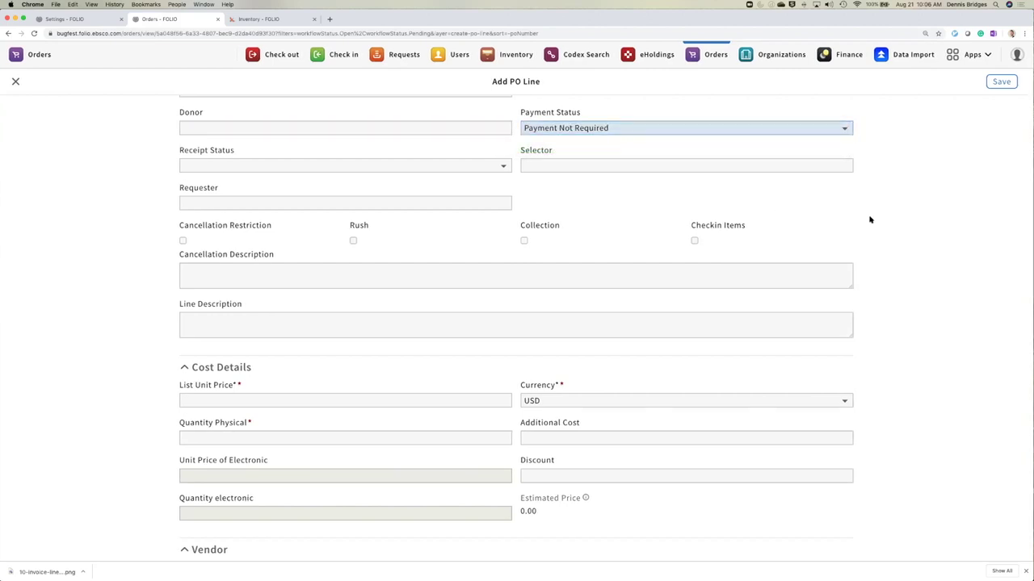
{"action": "scroll", "coordinate": [871, 220], "scroll_direction": "down", "scroll_amount": 2}
{"action": "scroll", "coordinate": [871, 220], "scroll_direction": "down", "scroll_amount": 3}
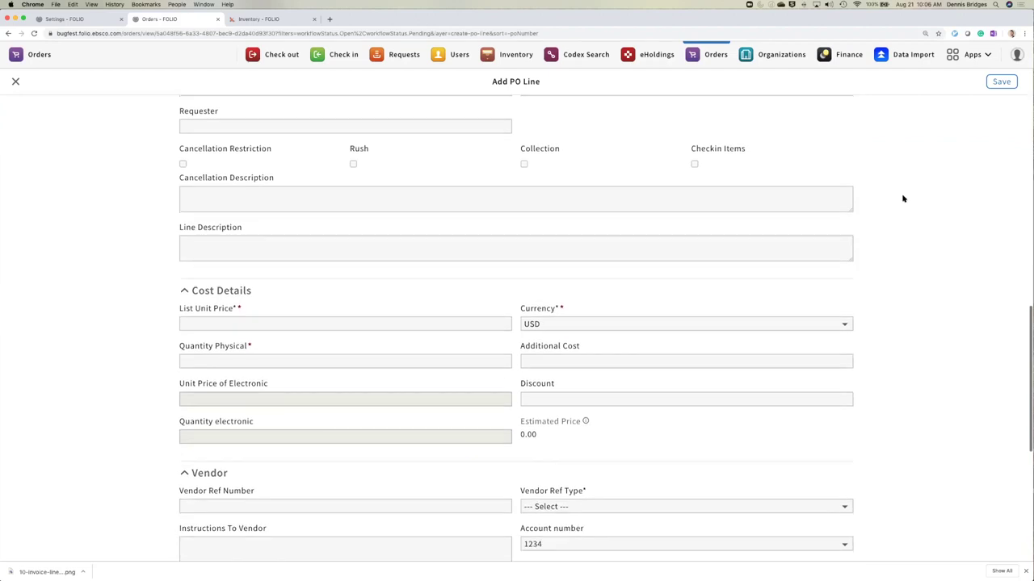
{"action": "scroll", "coordinate": [539, 172], "scroll_direction": "up", "scroll_amount": 3}
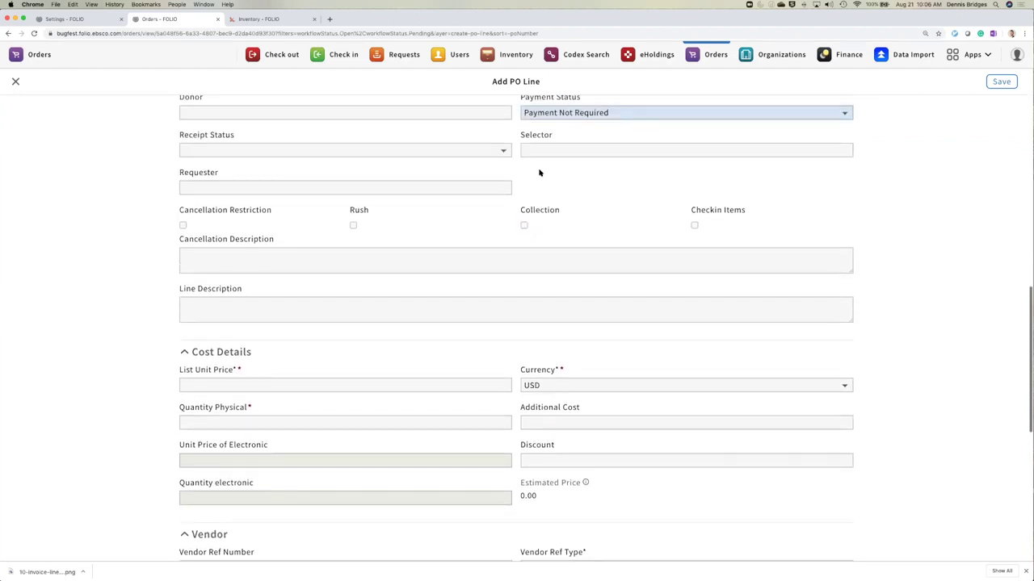
{"action": "scroll", "coordinate": [539, 172], "scroll_direction": "down", "scroll_amount": 3}
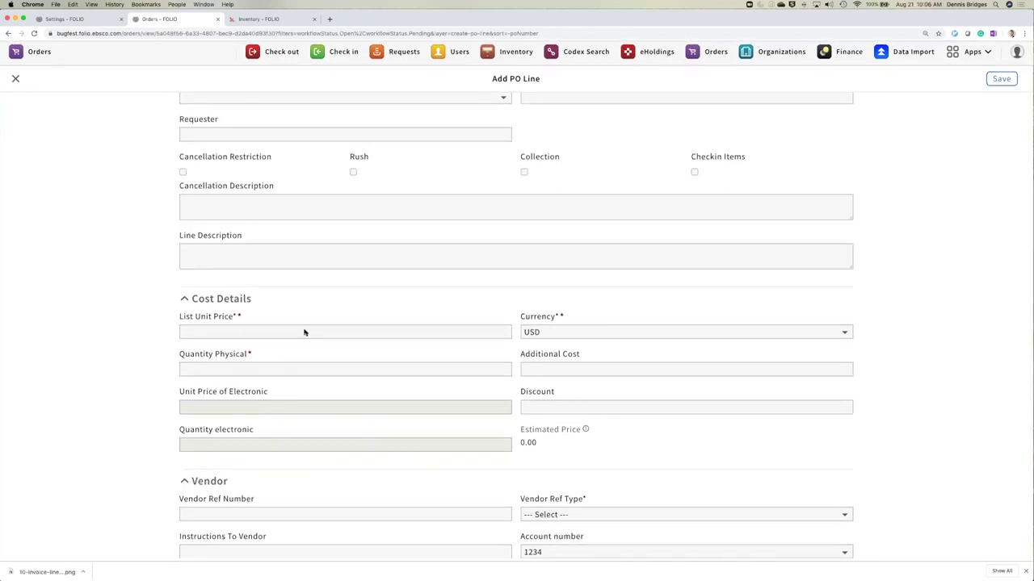
- Enter list unit price 23 and physical quantity 4, giving an estimated 92.00
{"action": "left_click", "coordinate": [294, 329]}
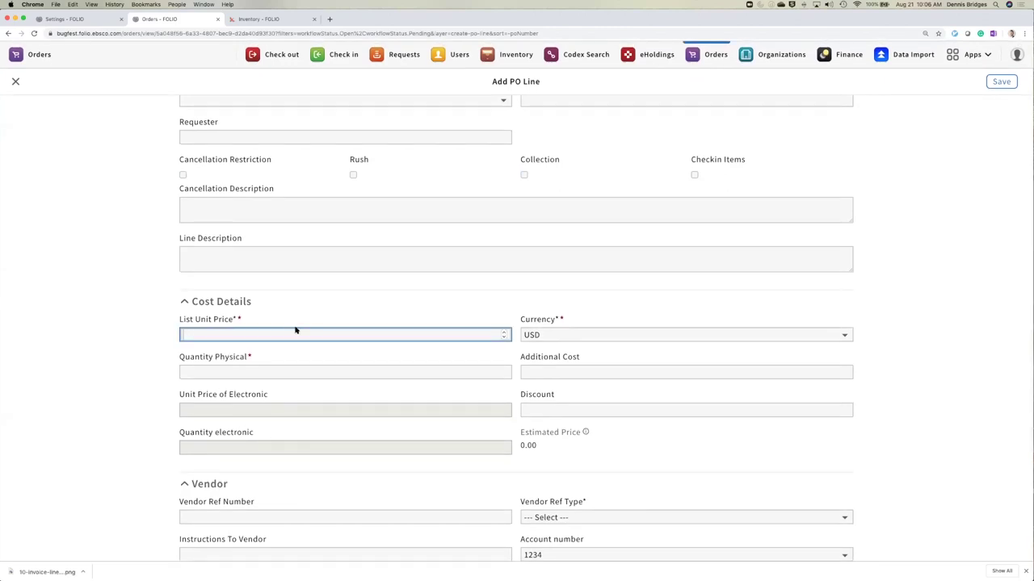
{"action": "type", "text": "23"}
{"action": "left_click", "coordinate": [269, 370]}
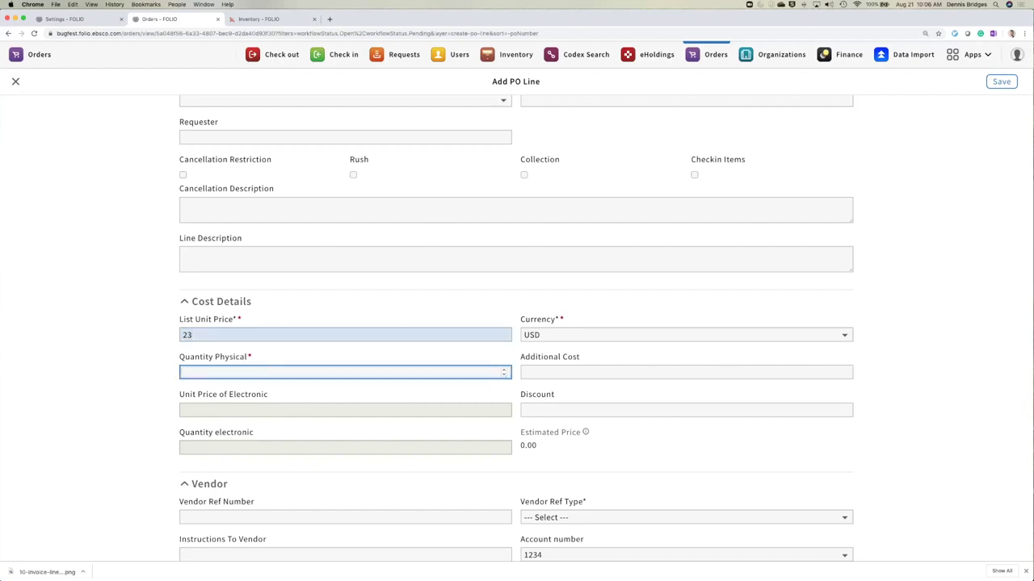
{"action": "type", "text": "4"}
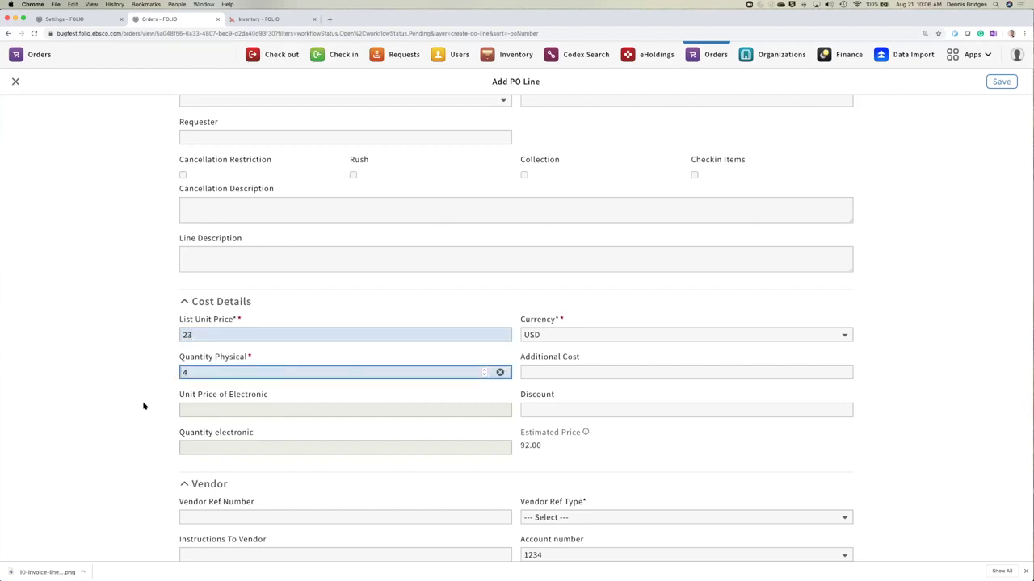
{"action": "left_click", "coordinate": [143, 416]}
{"action": "scroll", "coordinate": [141, 416], "scroll_direction": "down", "scroll_amount": 5}
{"action": "scroll", "coordinate": [141, 414], "scroll_direction": "down", "scroll_amount": 4}
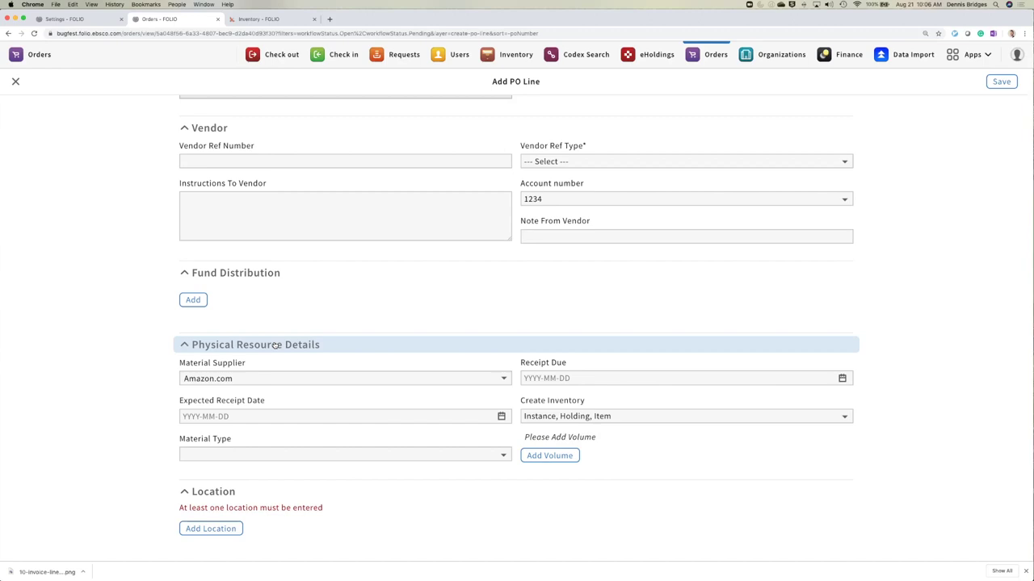
- Set the PO line's material type to book
{"action": "left_click", "coordinate": [255, 455]}
{"action": "left_click", "coordinate": [245, 457]}
{"action": "type", "text": "book"}
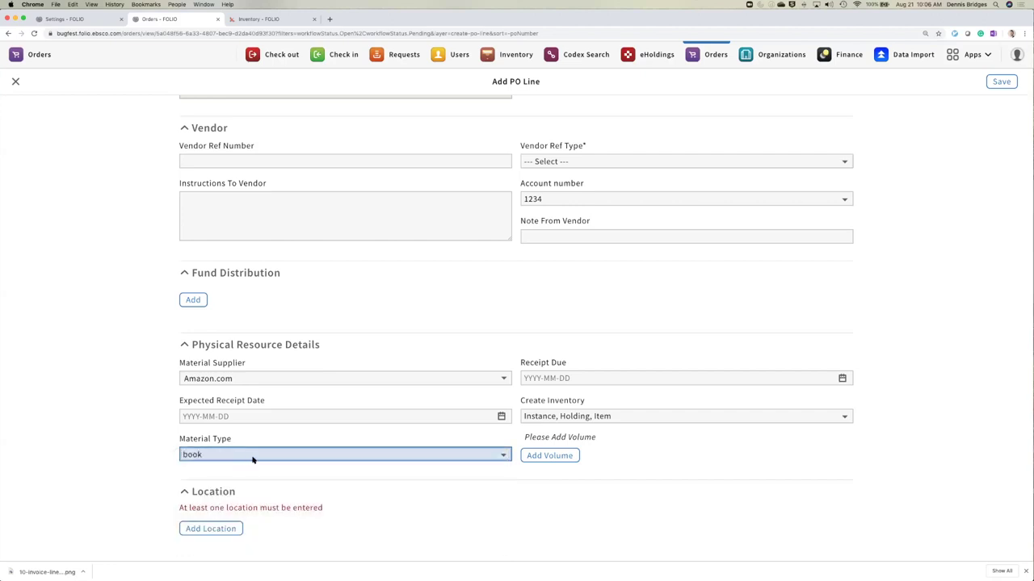
{"action": "left_click_drag", "start_coordinate": [518, 402], "coordinate": [604, 402]}
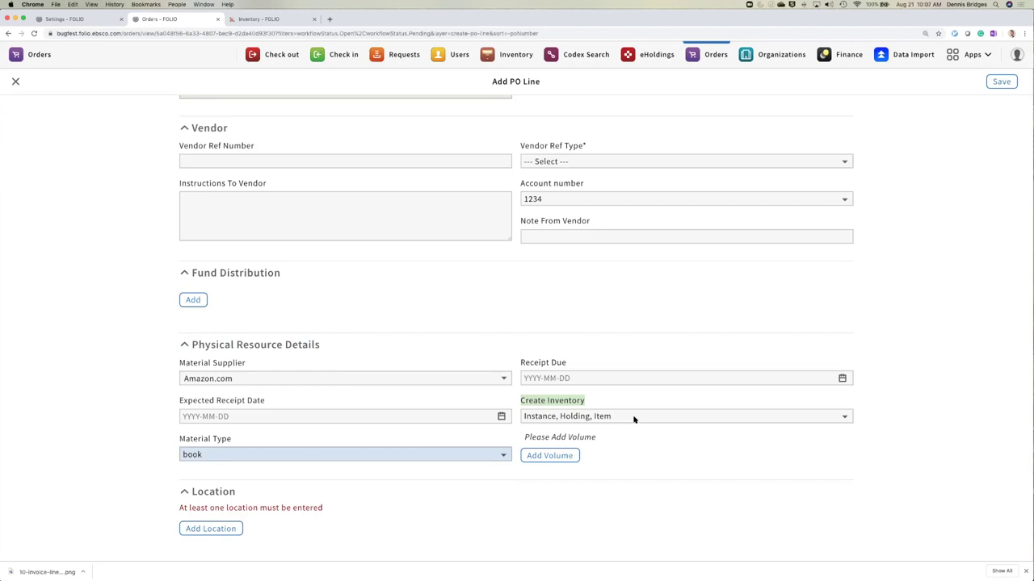
- Add a Main Library (KU/CC/DI/M) location with 4 physical copies and save the line
{"action": "left_click", "coordinate": [222, 531]}
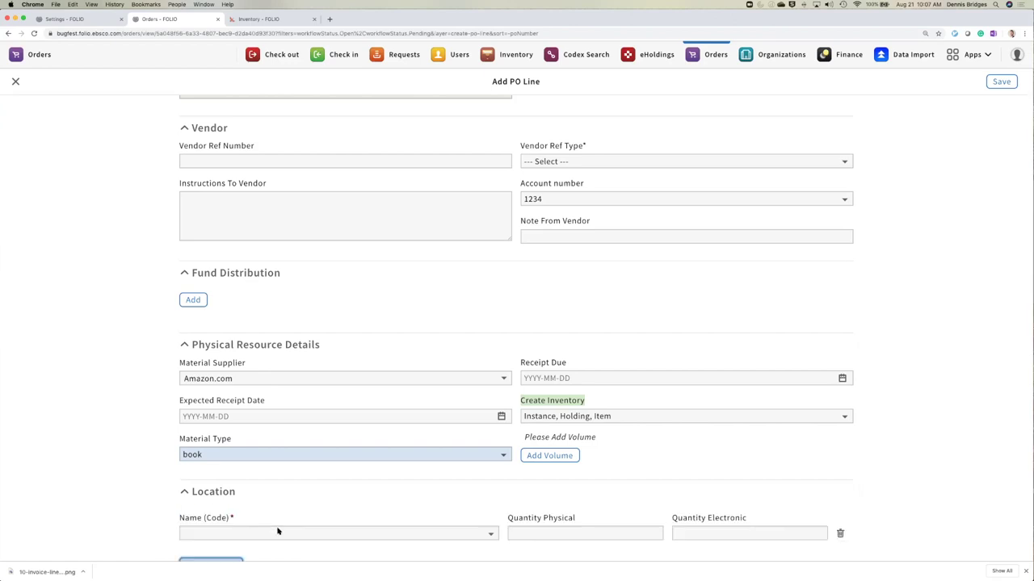
{"action": "left_click", "coordinate": [278, 531]}
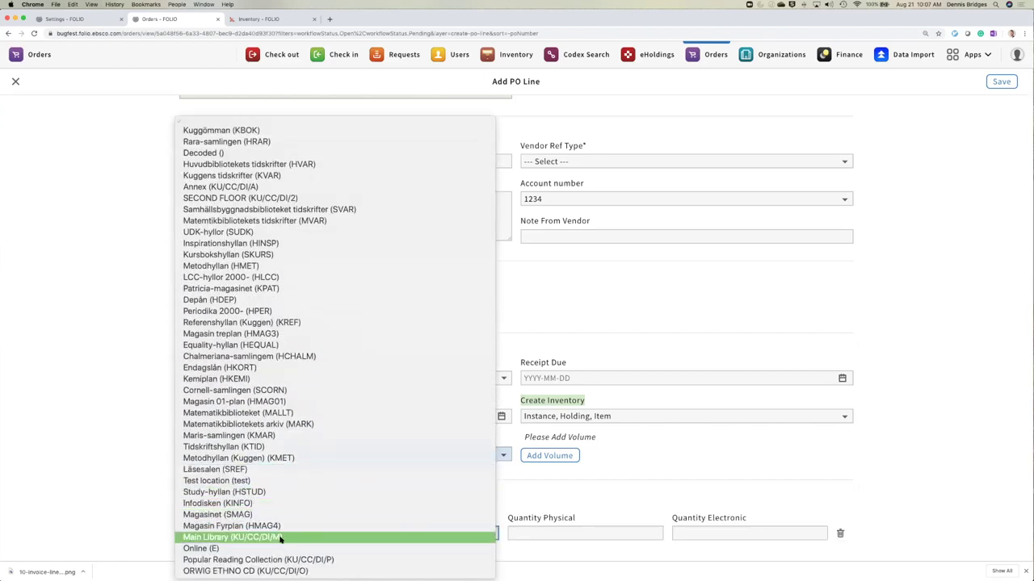
{"action": "left_click", "coordinate": [391, 538]}
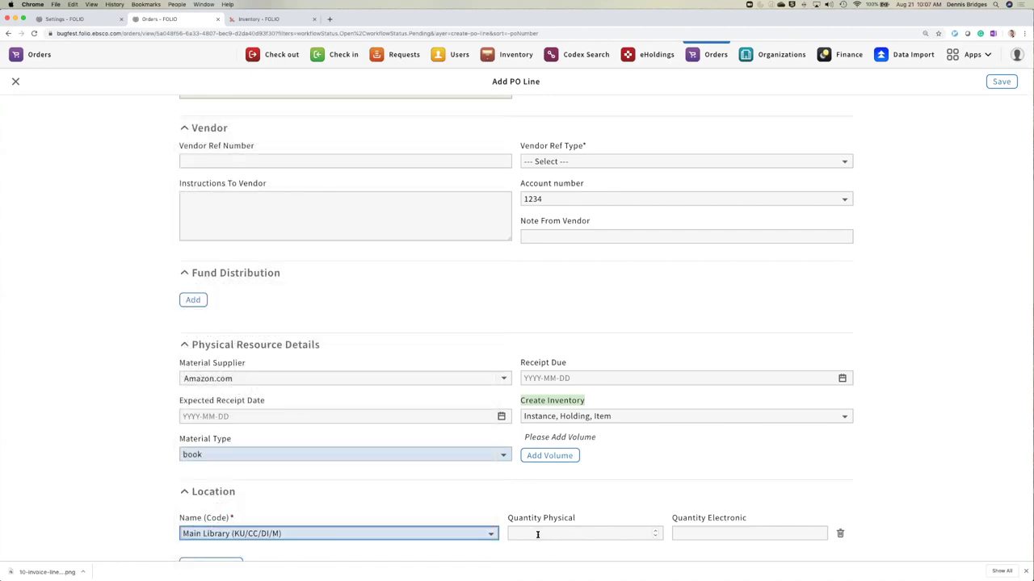
{"action": "left_click", "coordinate": [537, 535]}
{"action": "type", "text": "4"}
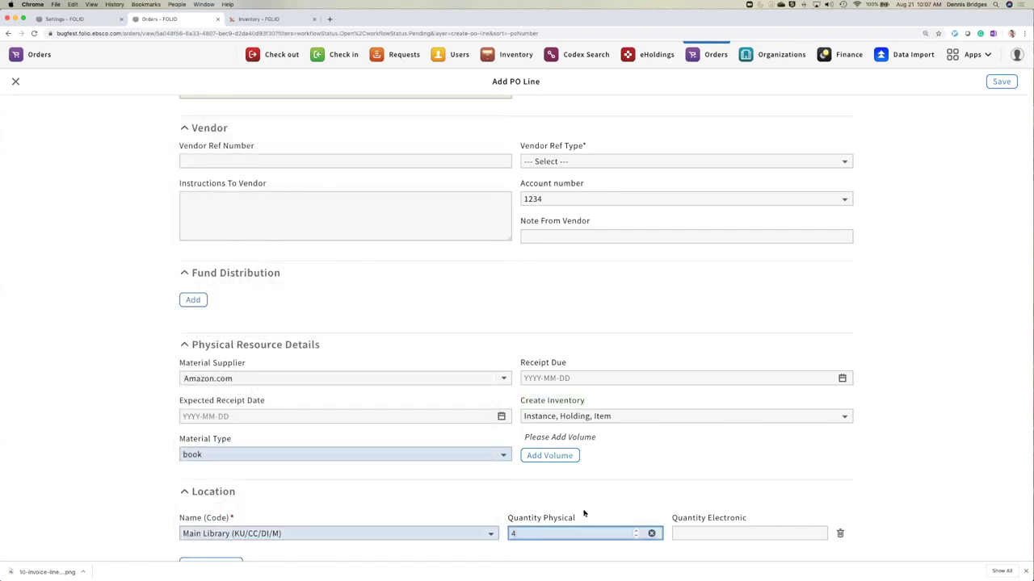
{"action": "scroll", "coordinate": [129, 242], "scroll_direction": "up", "scroll_amount": 5}
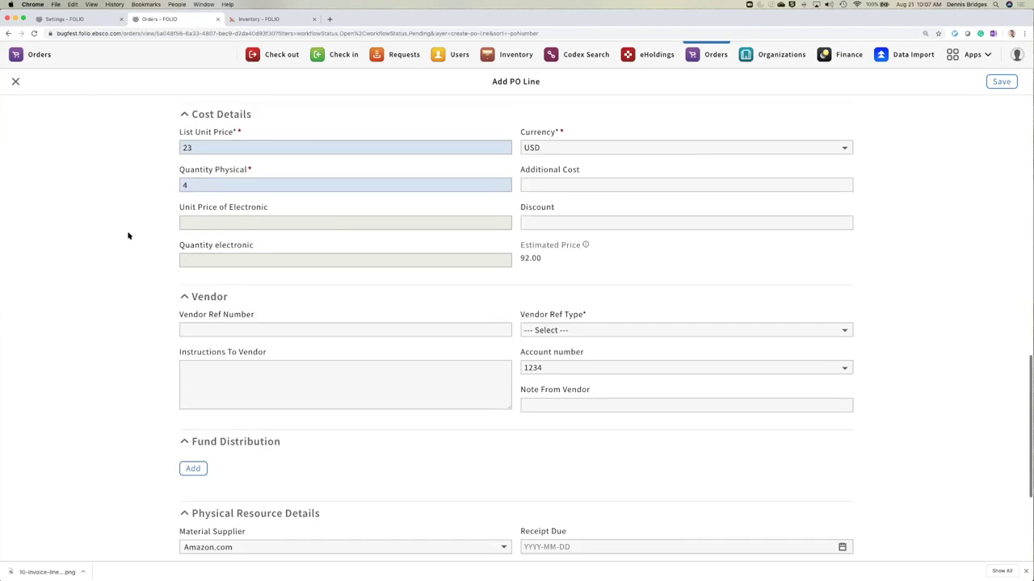
{"action": "scroll", "coordinate": [149, 395], "scroll_direction": "down", "scroll_amount": 6}
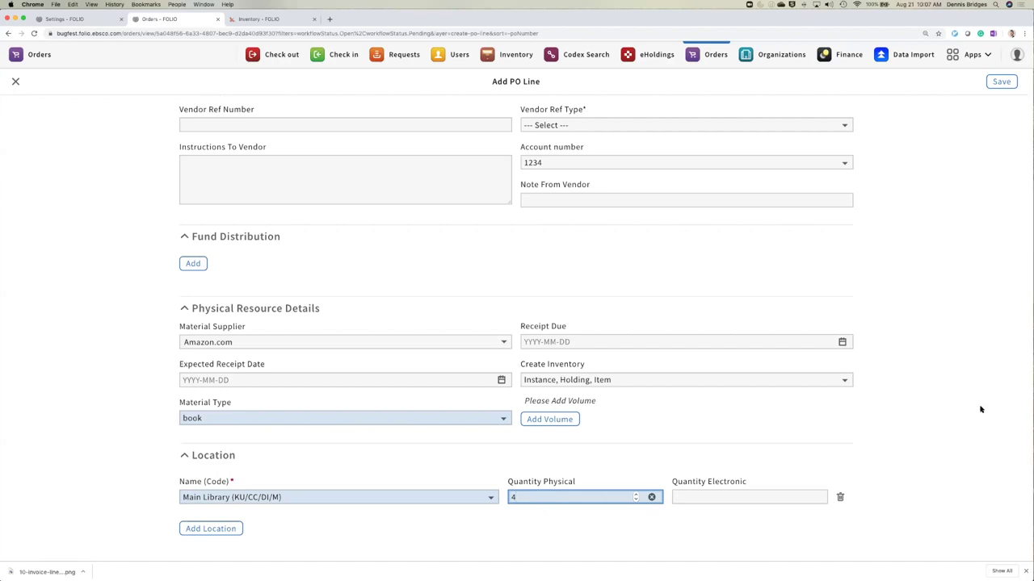
{"action": "left_click", "coordinate": [962, 297]}
{"action": "left_click", "coordinate": [1000, 81]}
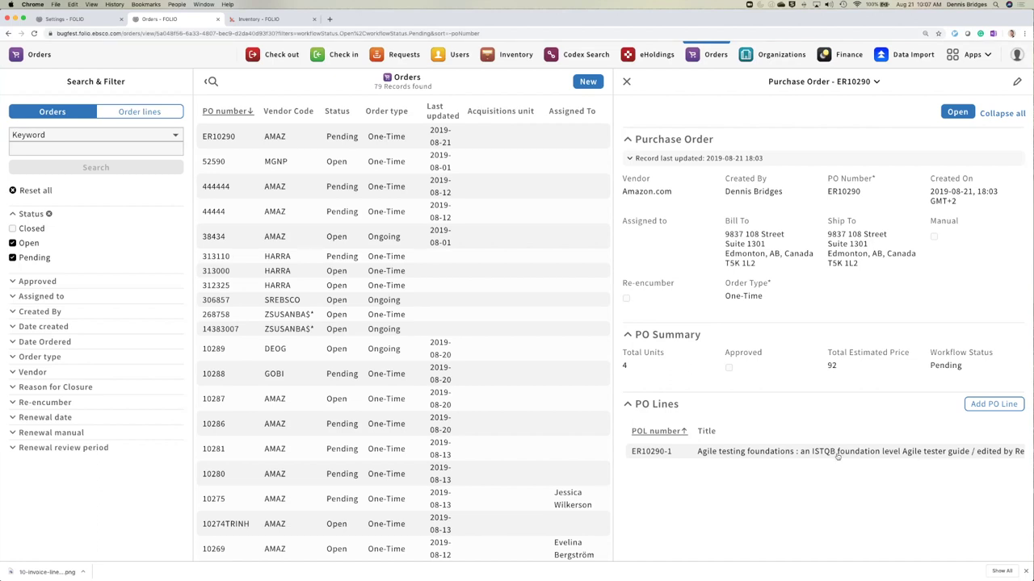
- Open line ER10290-1, Agile testing foundations, in PO Line Details
{"action": "left_click", "coordinate": [832, 454]}
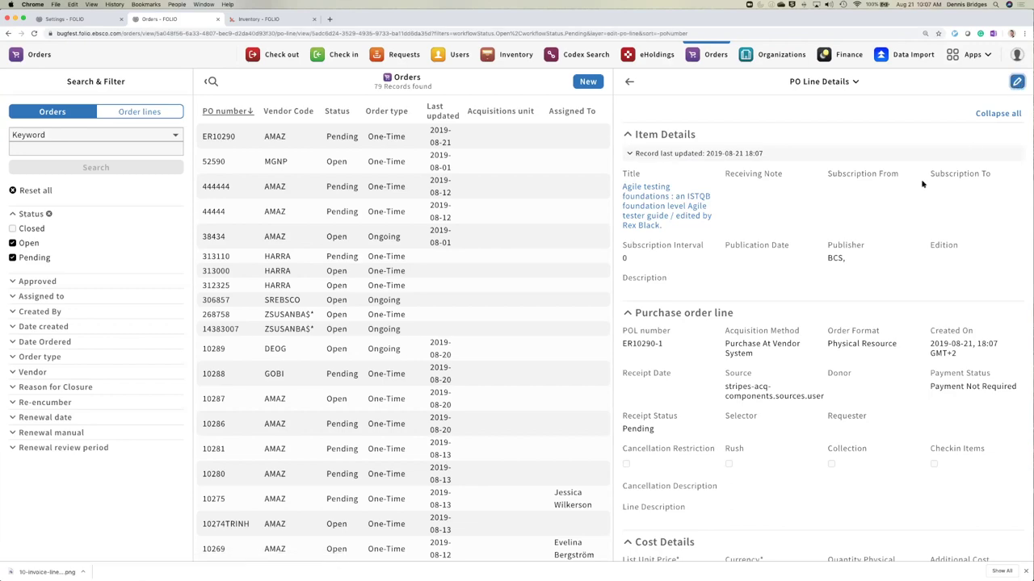
- Edit line ER10290-1 to fund 100% from African History (AFRICAHIST) and save
{"action": "key", "text": "ctrl+alt+e"}
{"action": "scroll", "coordinate": [139, 331], "scroll_direction": "down", "scroll_amount": 5}
{"action": "scroll", "coordinate": [139, 335], "scroll_direction": "down", "scroll_amount": 6}
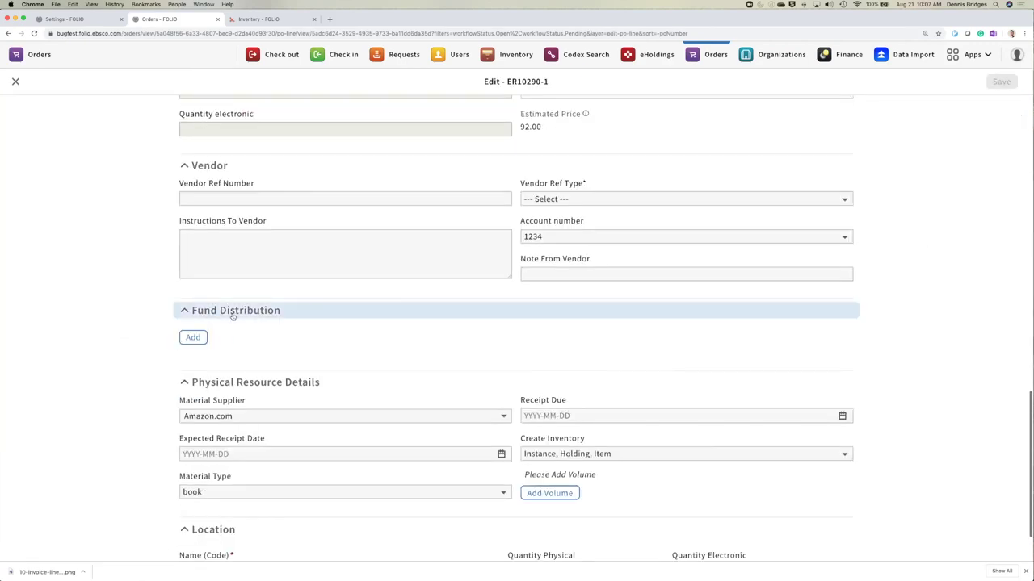
{"action": "left_click", "coordinate": [193, 338]}
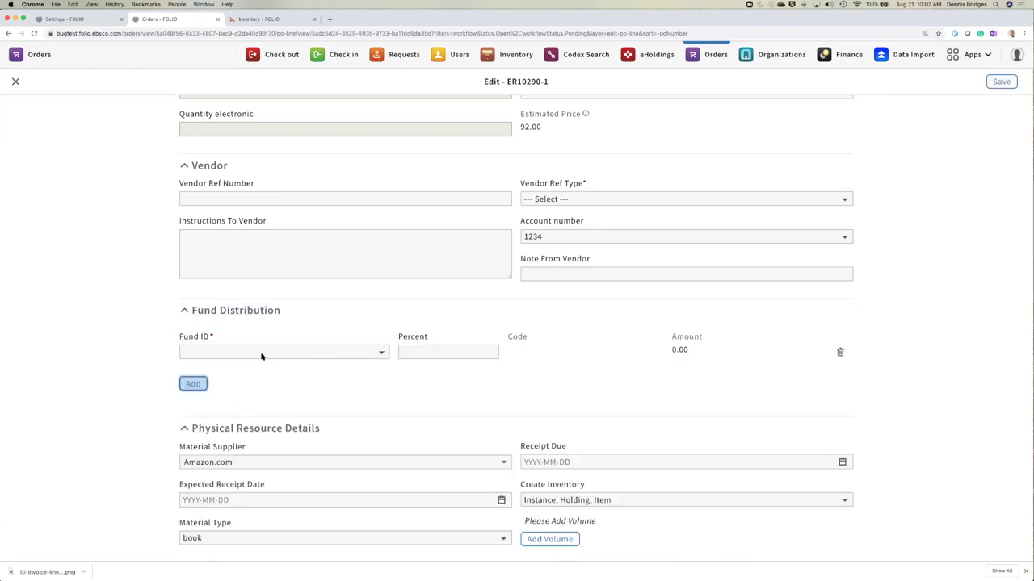
{"action": "left_click", "coordinate": [261, 353]}
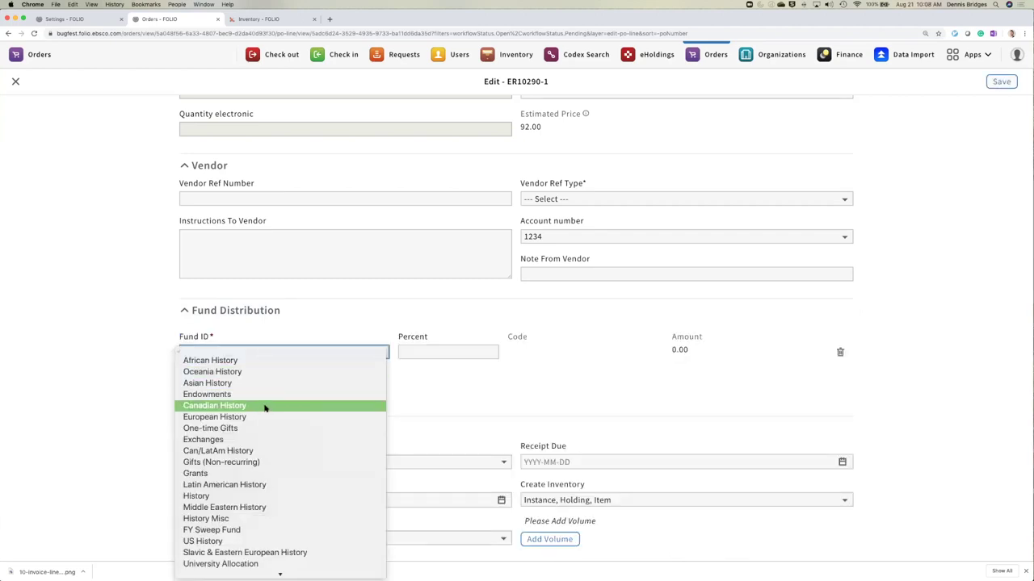
{"action": "left_click", "coordinate": [258, 363]}
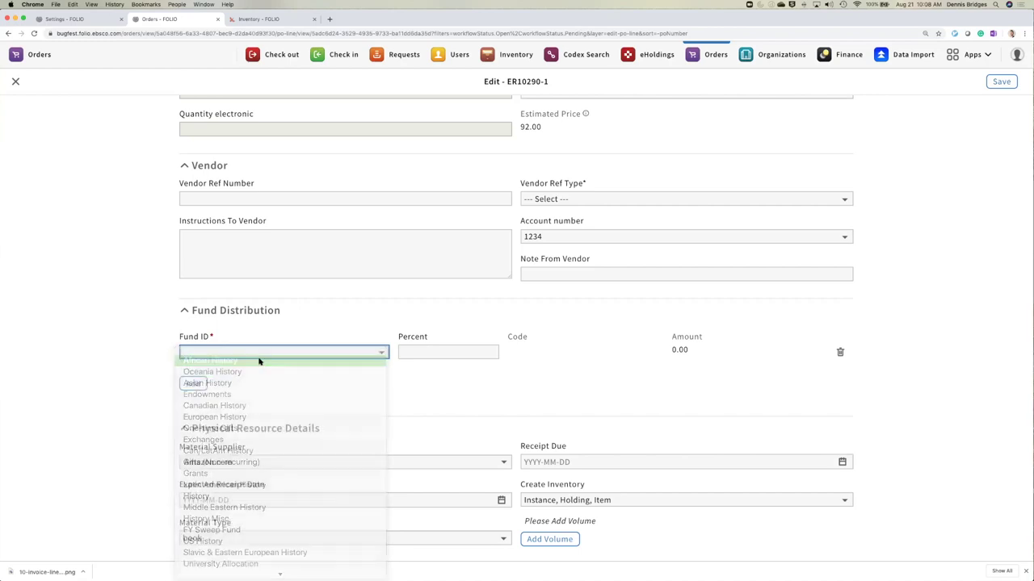
{"action": "left_click", "coordinate": [440, 360]}
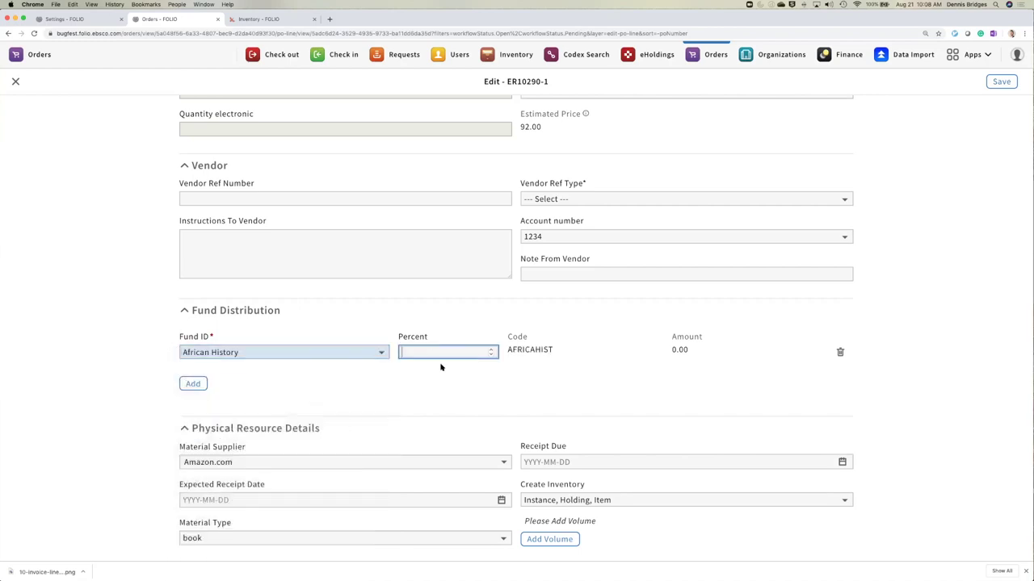
{"action": "type", "text": "100"}
{"action": "left_click", "coordinate": [892, 373]}
{"action": "left_click", "coordinate": [998, 82]}
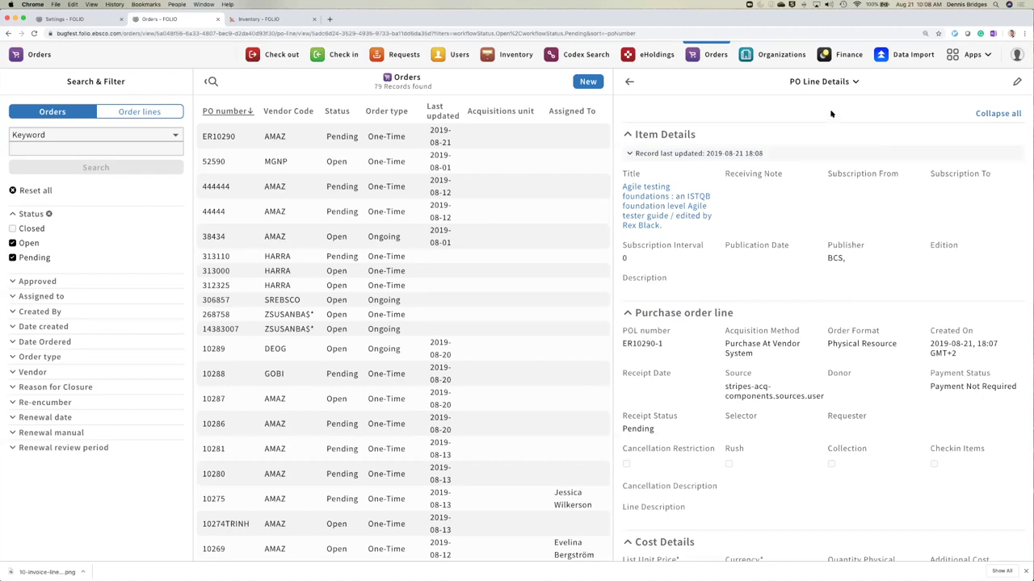
- Return to order ER10290 and submit changing its status to Open
{"action": "left_click", "coordinate": [630, 82]}
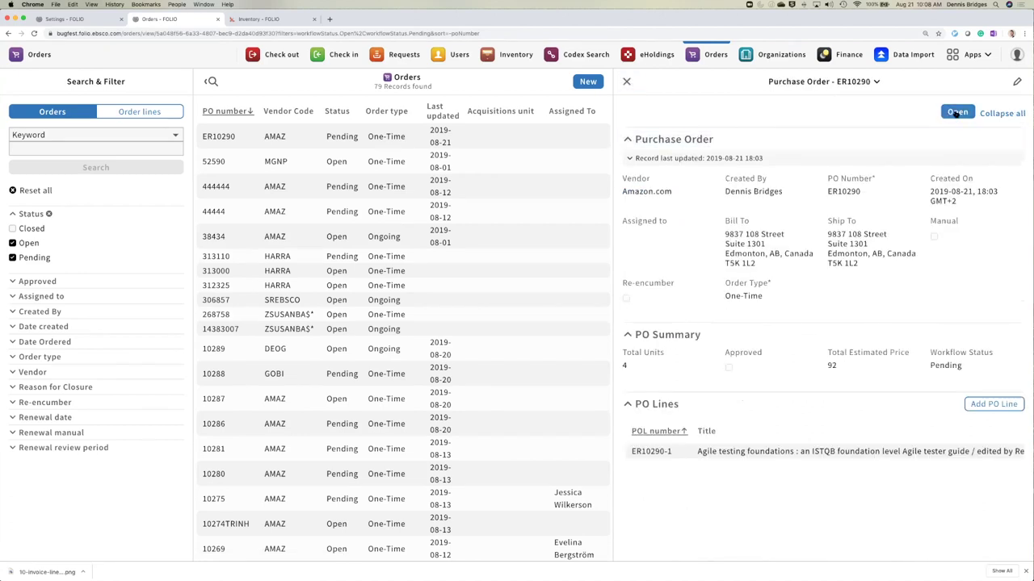
{"action": "left_click", "coordinate": [956, 114]}
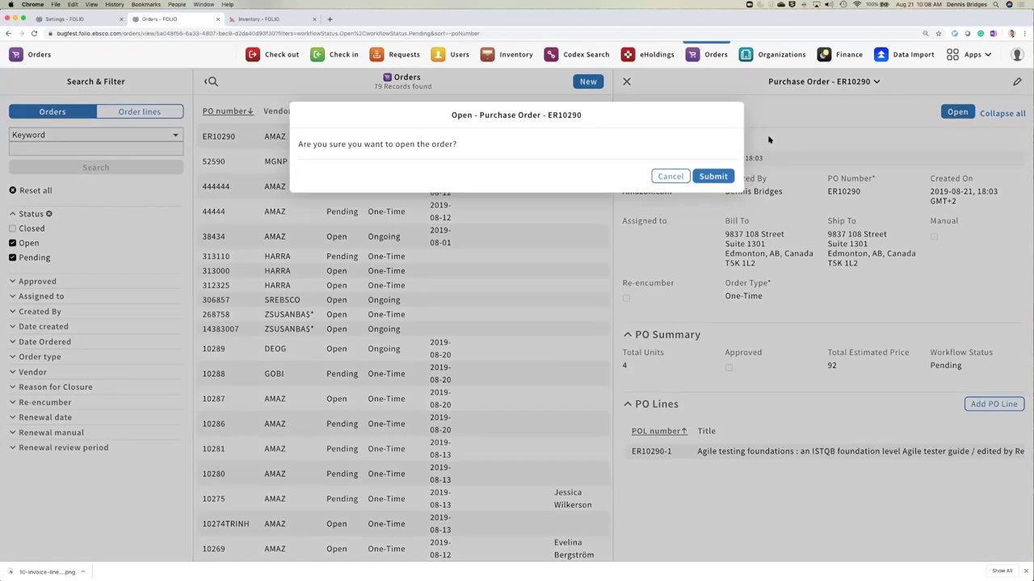
{"action": "left_click", "coordinate": [715, 177]}
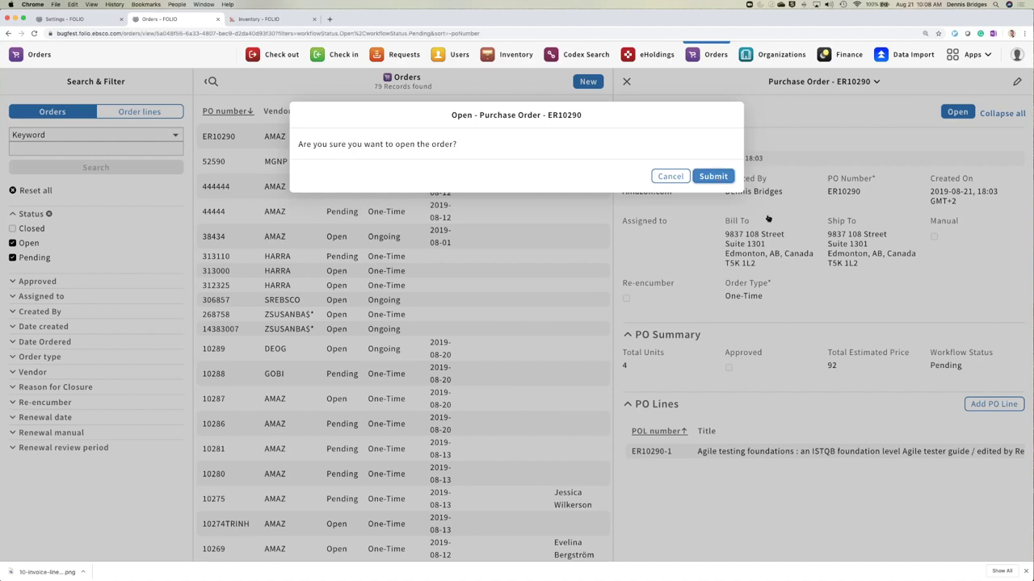
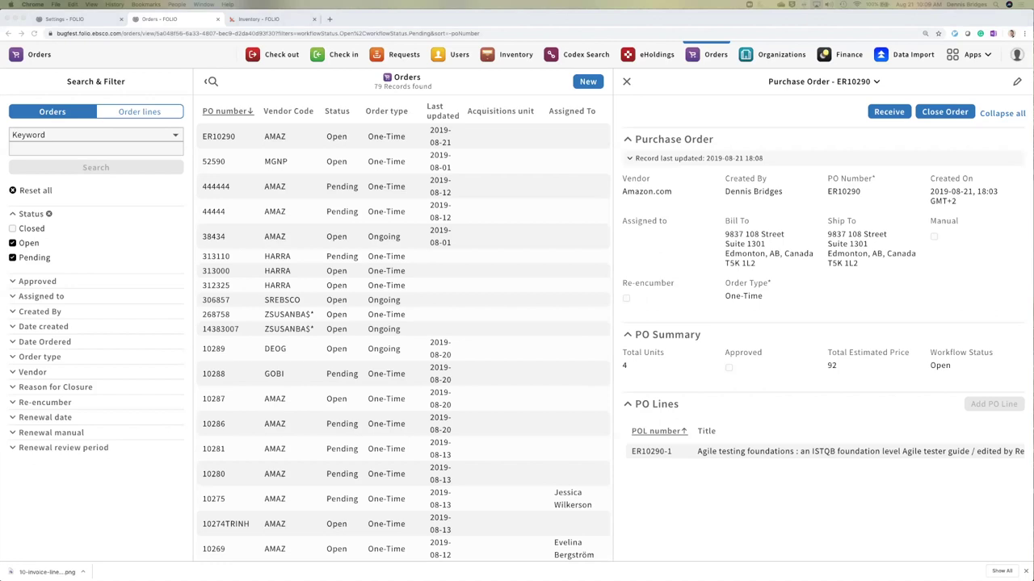
- Create a new purchase order with PO prefix ER and order type Ongoing
{"action": "left_click", "coordinate": [588, 82]}
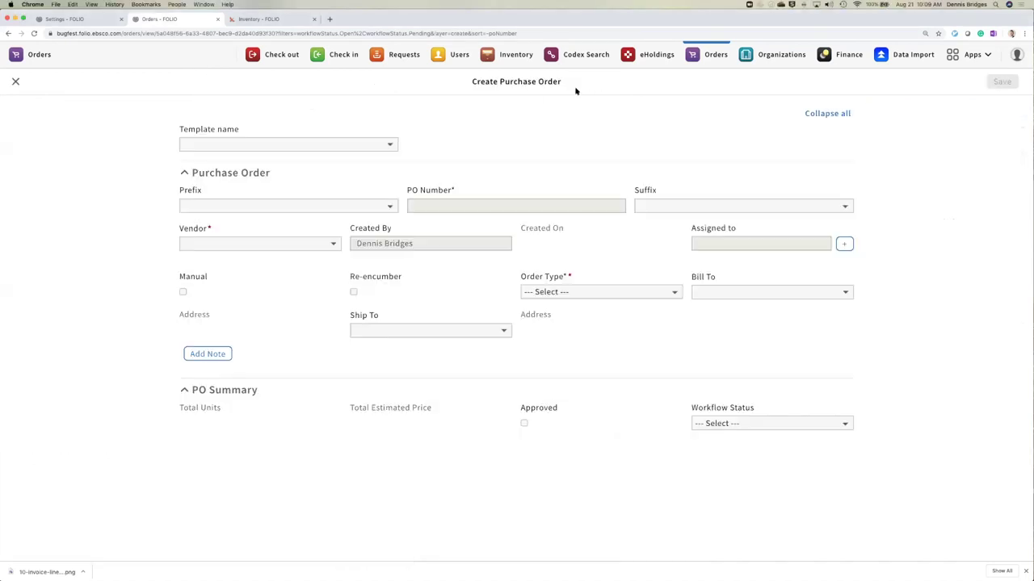
{"action": "left_click", "coordinate": [387, 208]}
{"action": "left_click", "coordinate": [385, 218]}
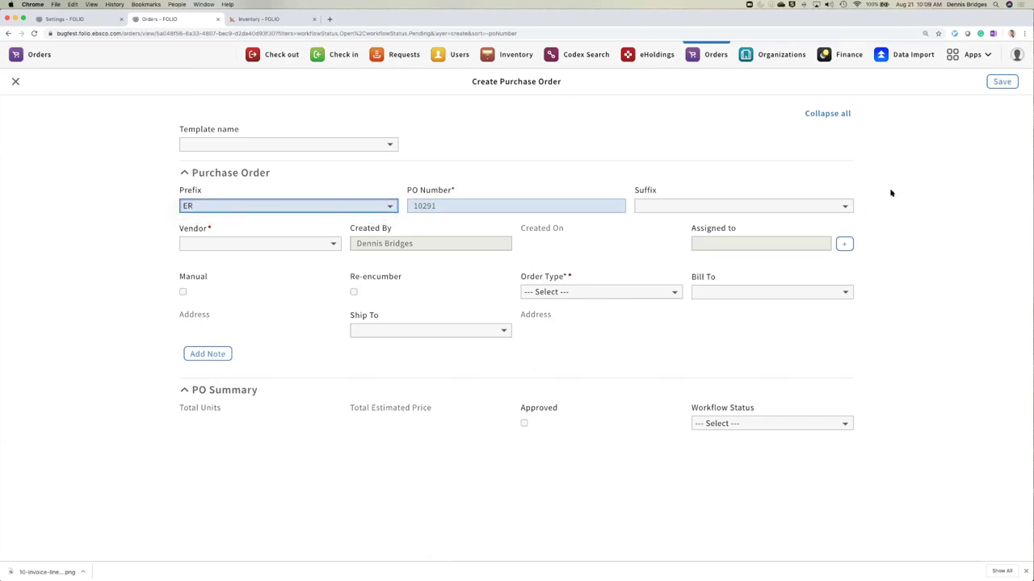
{"action": "left_click", "coordinate": [662, 292]}
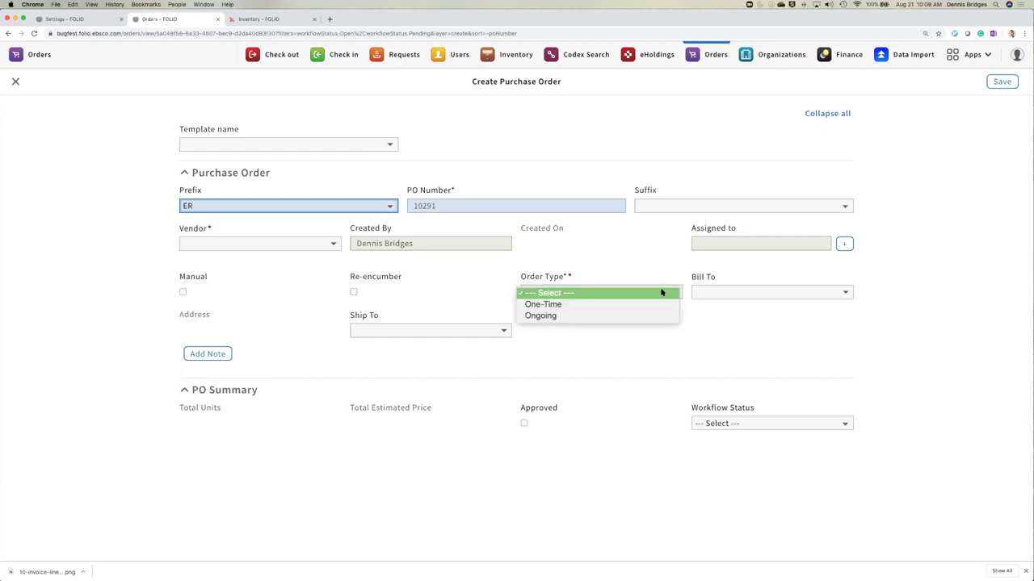
{"action": "left_click", "coordinate": [624, 322]}
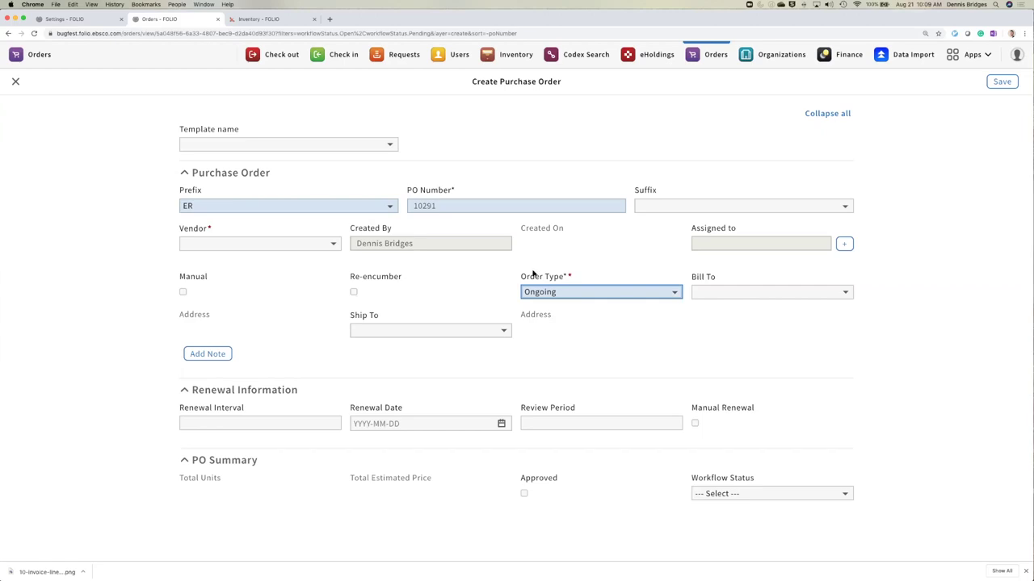
- Set the order's vendor to GOBI Library Solutions (GOBI)
{"action": "left_click", "coordinate": [326, 247]}
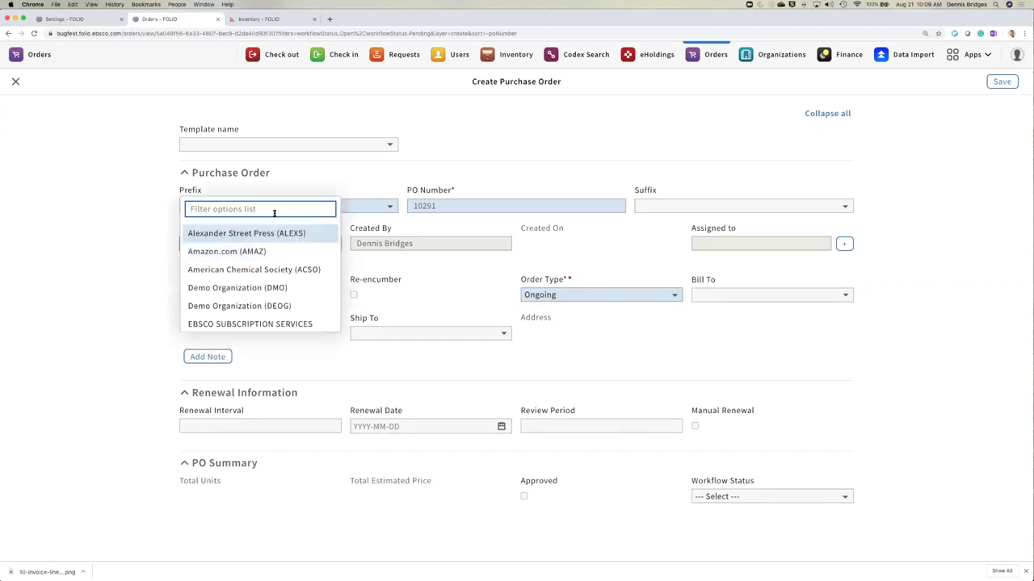
{"action": "type", "text": "GOBI"}
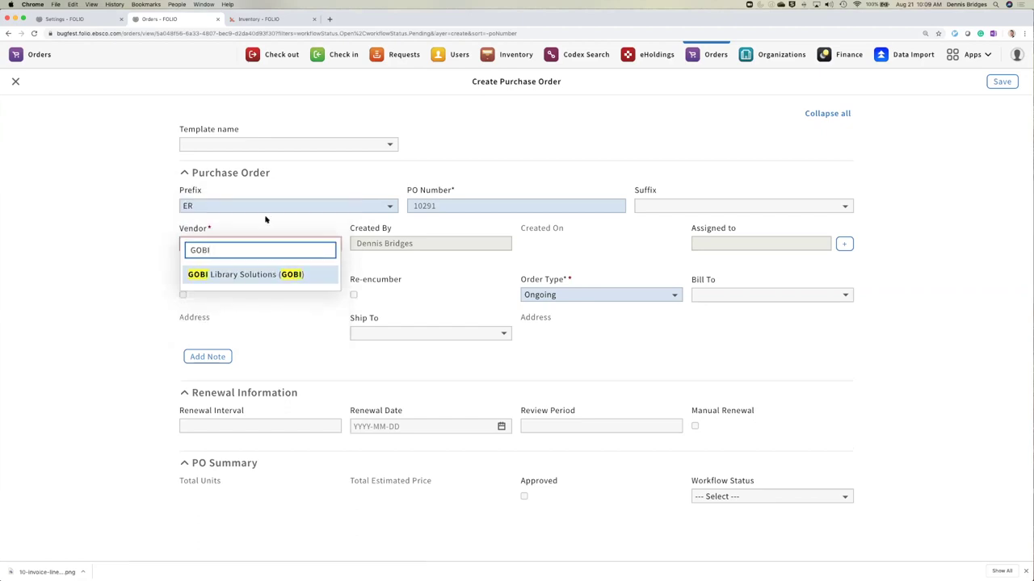
{"action": "key", "text": "Return"}
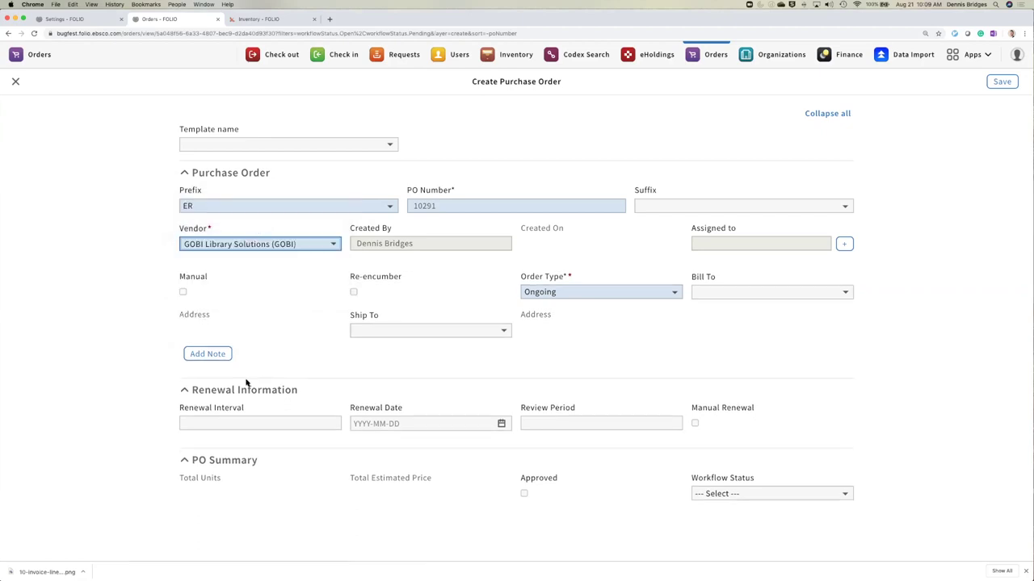
{"action": "left_click", "coordinate": [238, 425]}
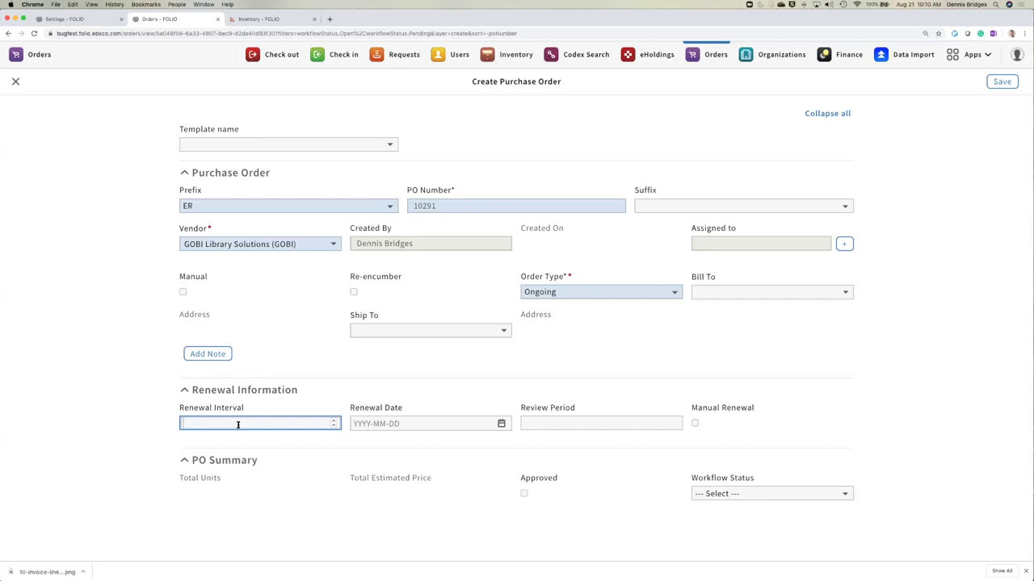
- Enter a 365-day renewal interval and a renewal date of 2020-08-21
{"action": "type", "text": "365"}
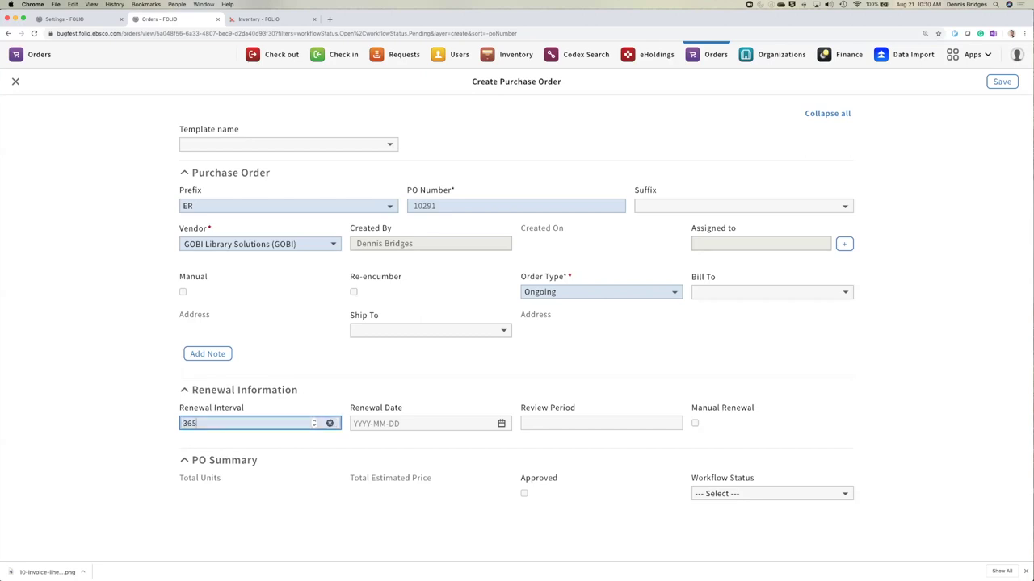
{"action": "left_click", "coordinate": [475, 424]}
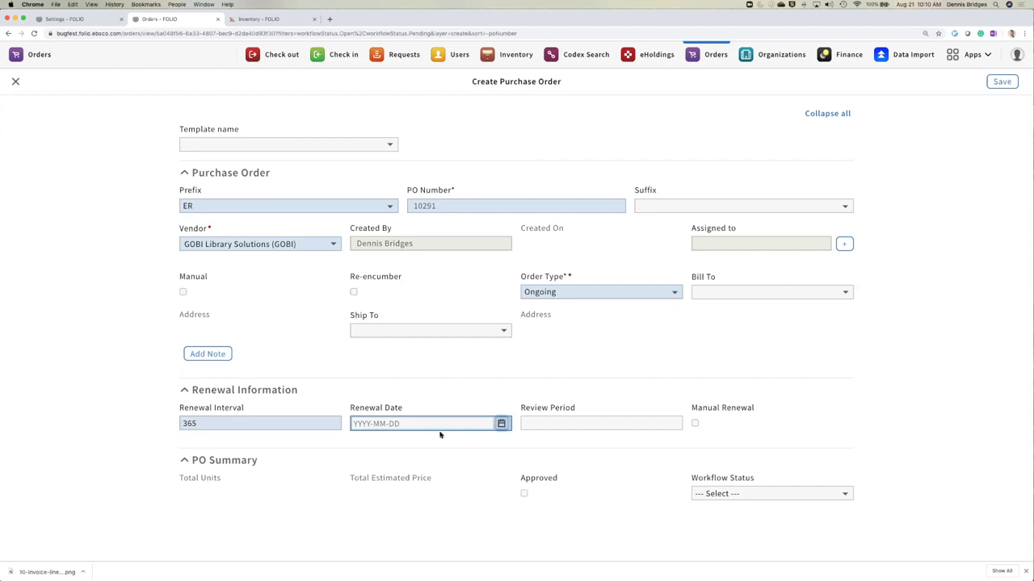
{"action": "left_click", "coordinate": [501, 424]}
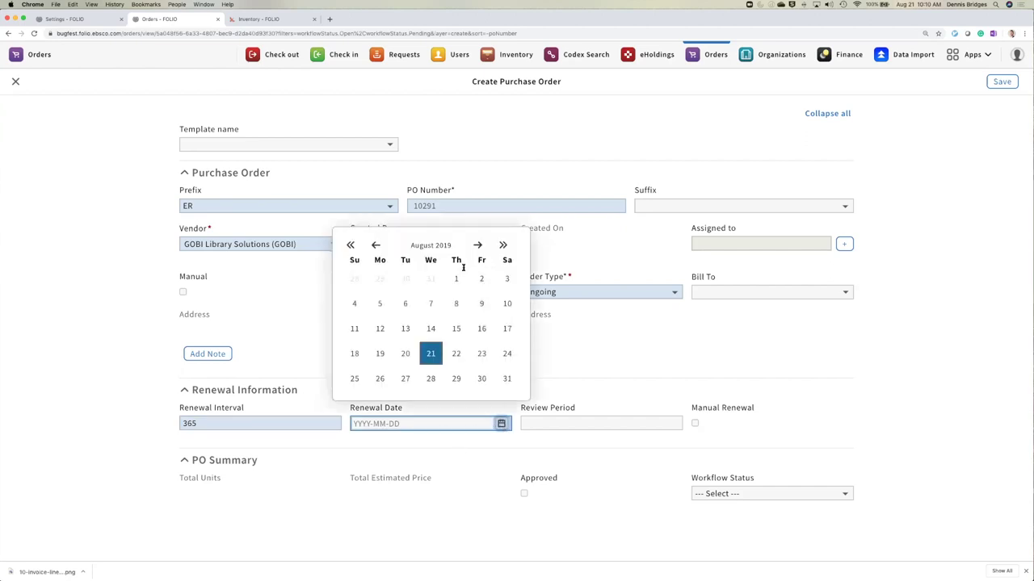
{"action": "left_click", "coordinate": [502, 245]}
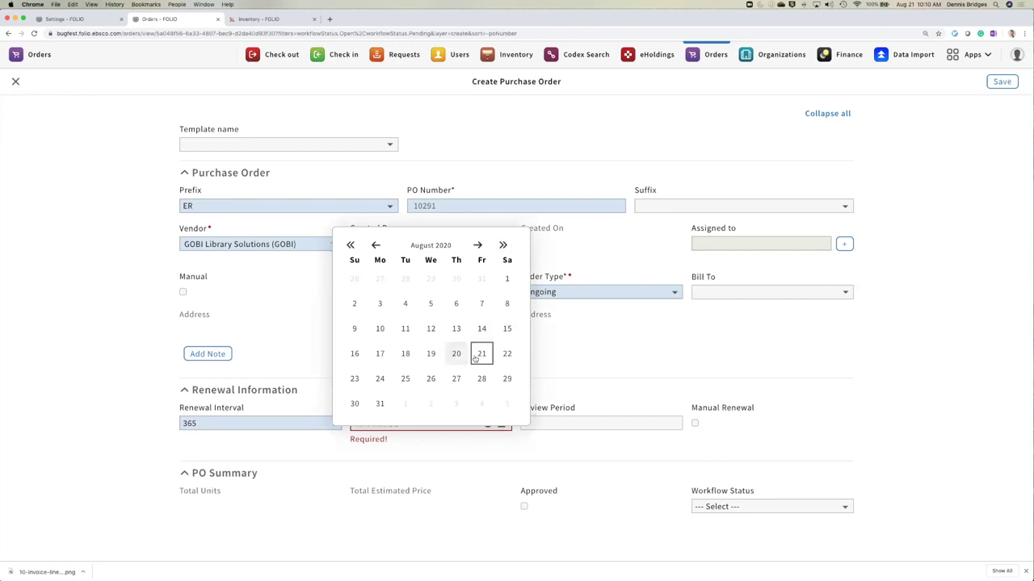
{"action": "left_click", "coordinate": [482, 355]}
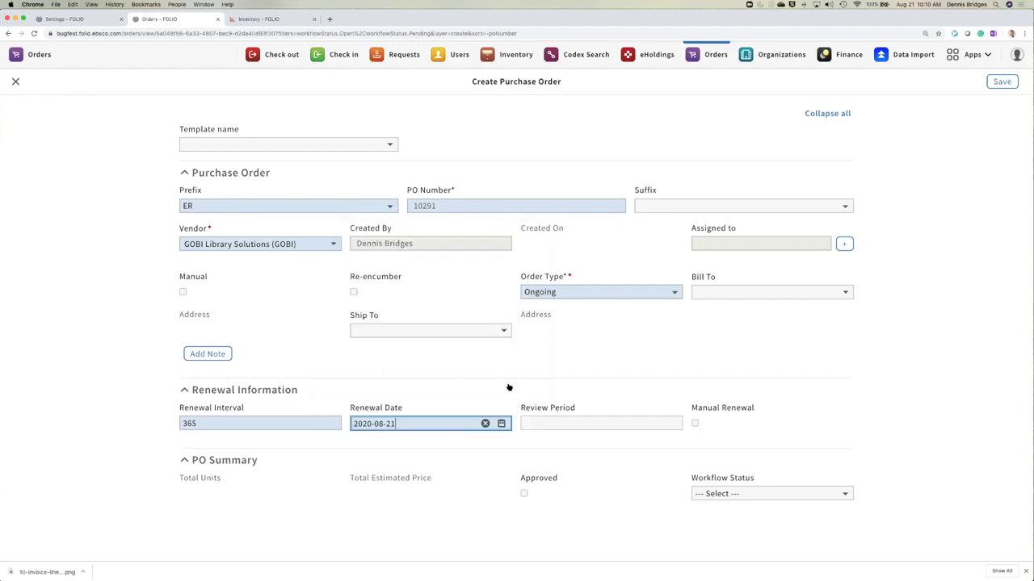
- Set a 90-day review period and turn on manual renewal
{"action": "left_click", "coordinate": [576, 424]}
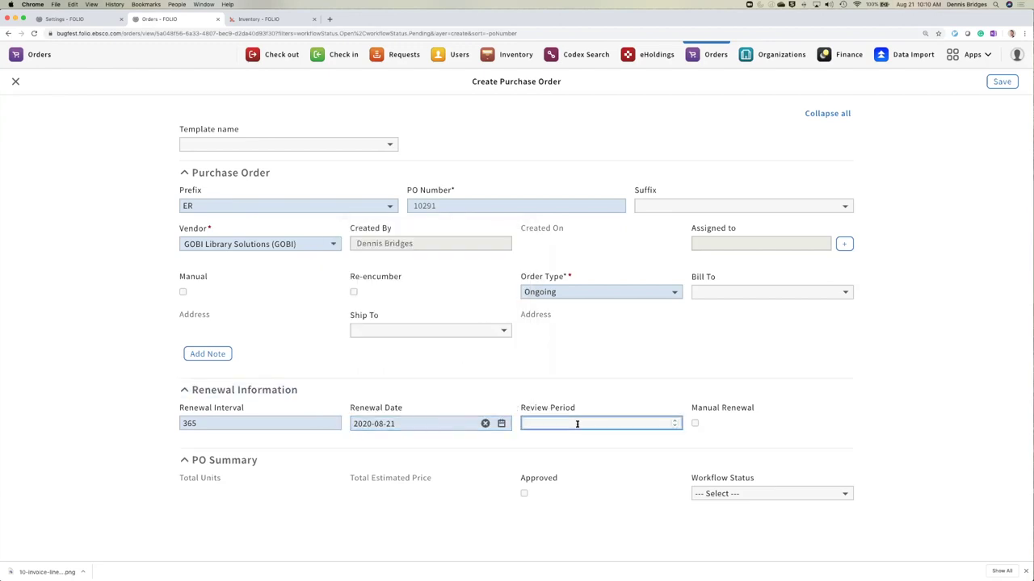
{"action": "type", "text": "90"}
{"action": "left_click", "coordinate": [892, 398]}
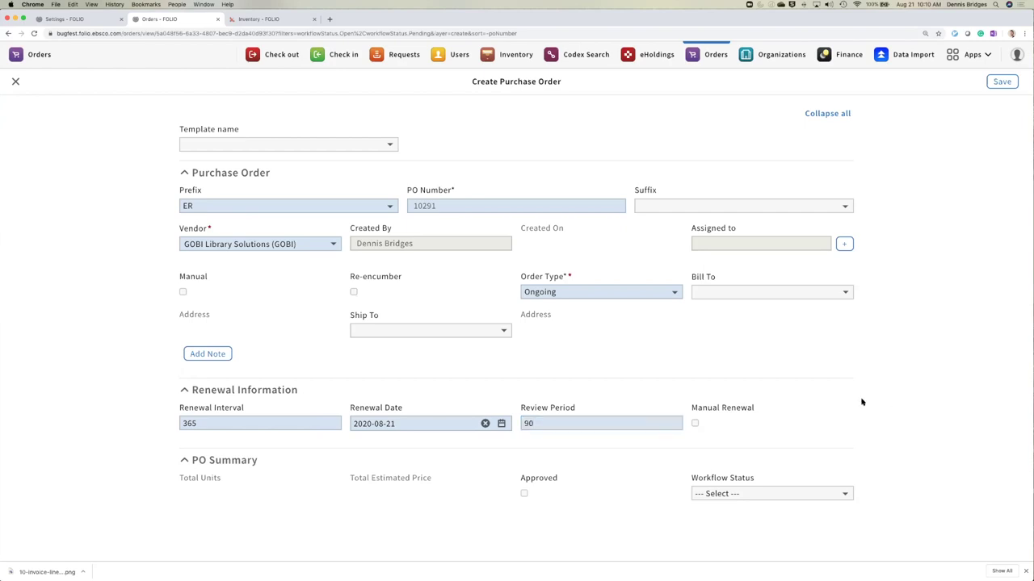
{"action": "left_click", "coordinate": [694, 424]}
{"action": "left_click", "coordinate": [887, 422]}
- Choose Demo for Bill To and Ship To, save order ER10291, then add a PO line
{"action": "left_click", "coordinate": [824, 295]}
{"action": "left_click", "coordinate": [757, 322]}
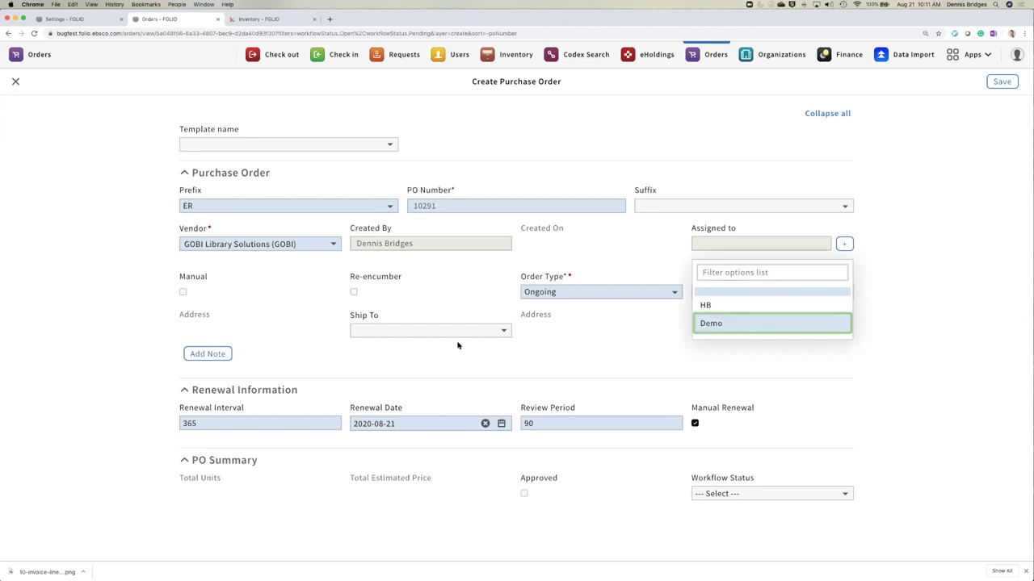
{"action": "left_click", "coordinate": [434, 332]}
{"action": "left_click", "coordinate": [423, 361]}
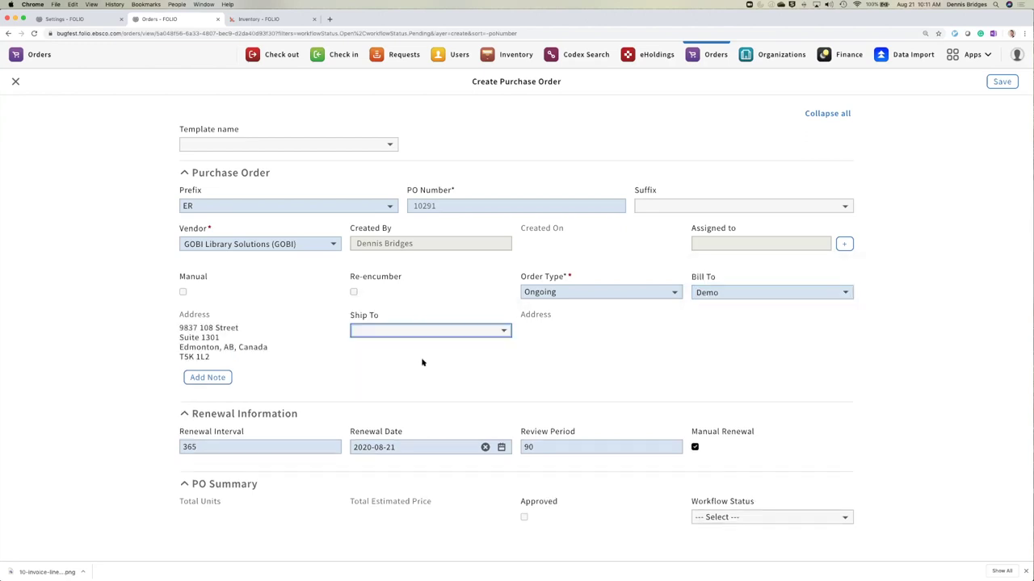
{"action": "left_click", "coordinate": [454, 329]}
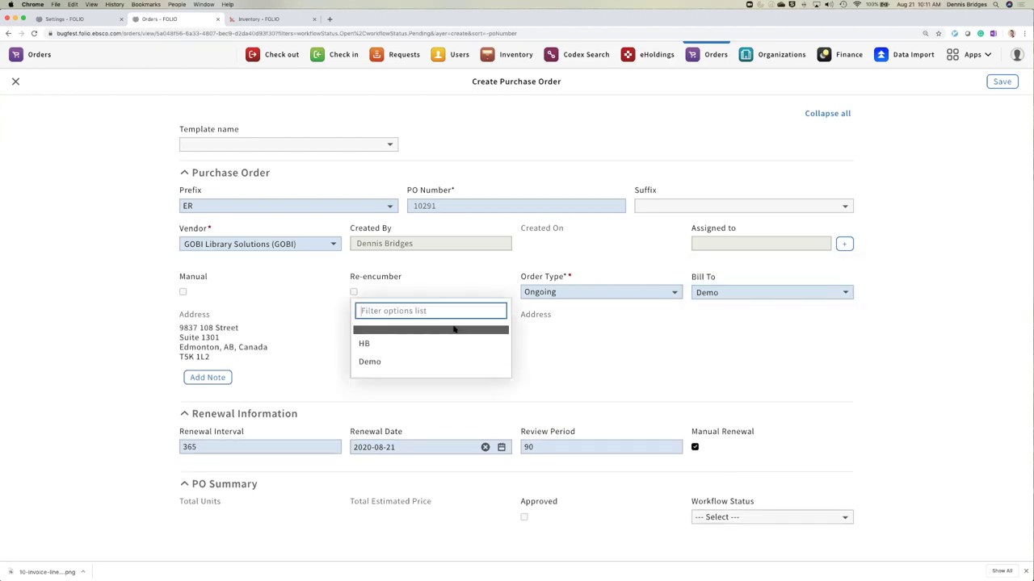
{"action": "left_click", "coordinate": [425, 362]}
{"action": "left_click", "coordinate": [1002, 90]}
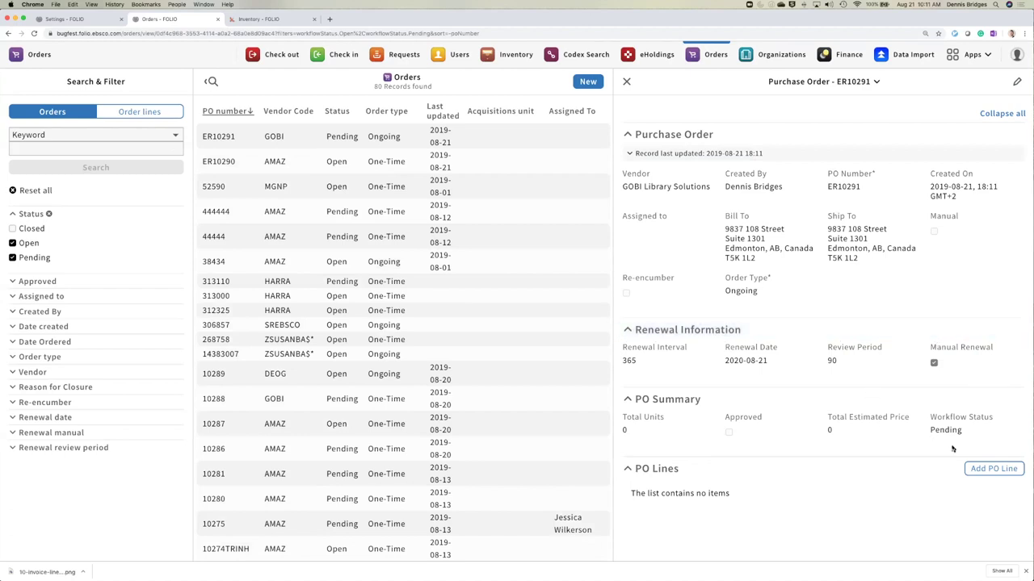
{"action": "left_click", "coordinate": [992, 469]}
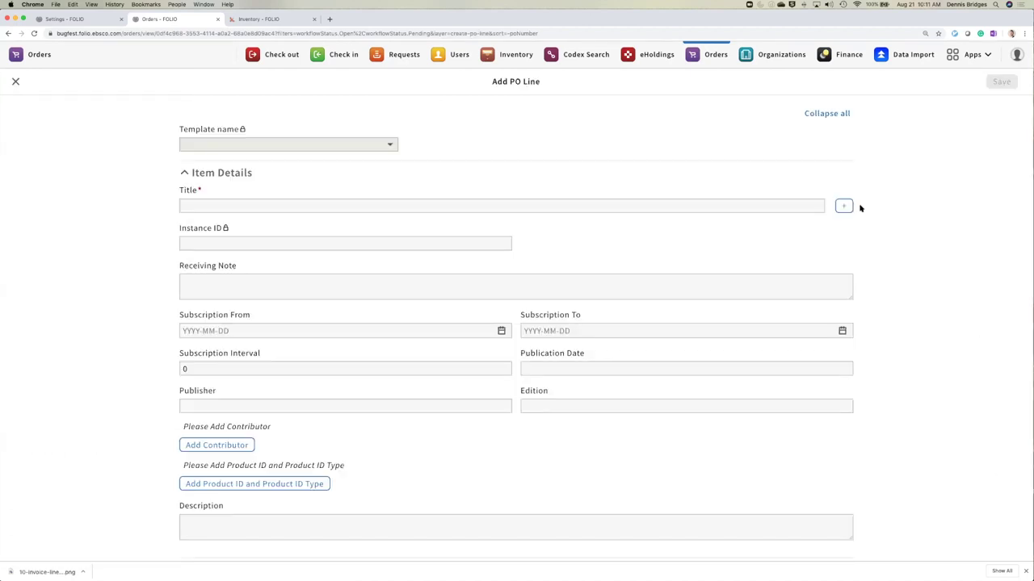
- Search Inventory instances for 'Journal' and link American journal of mathematics to the line
{"action": "left_click", "coordinate": [844, 206]}
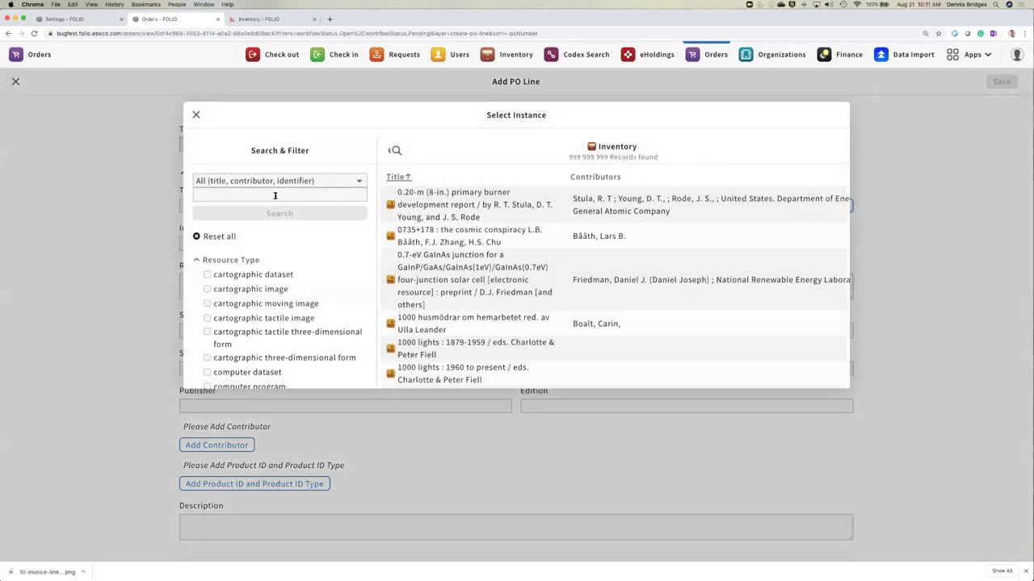
{"action": "left_click", "coordinate": [275, 196]}
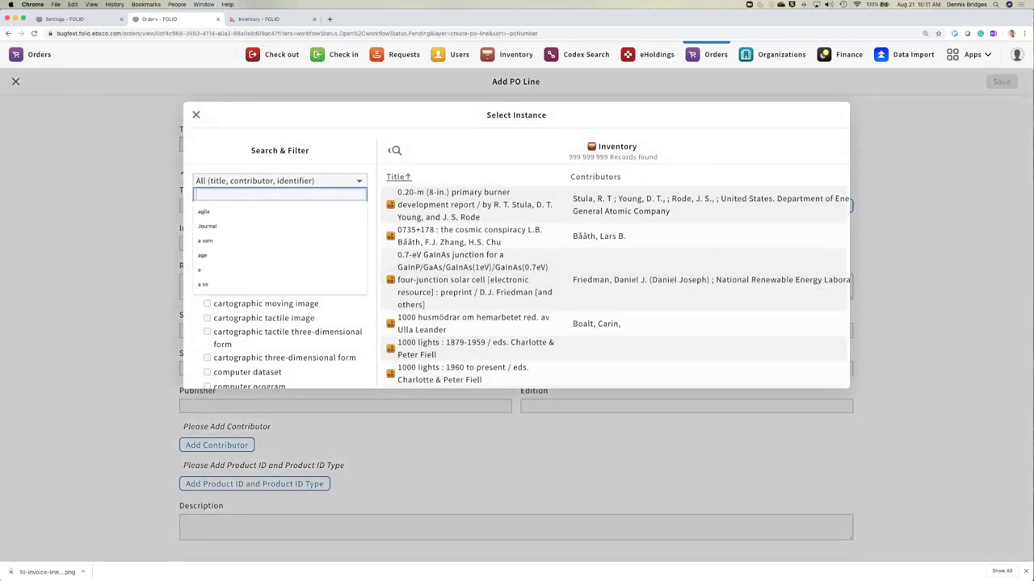
{"action": "type", "text": "Journal"}
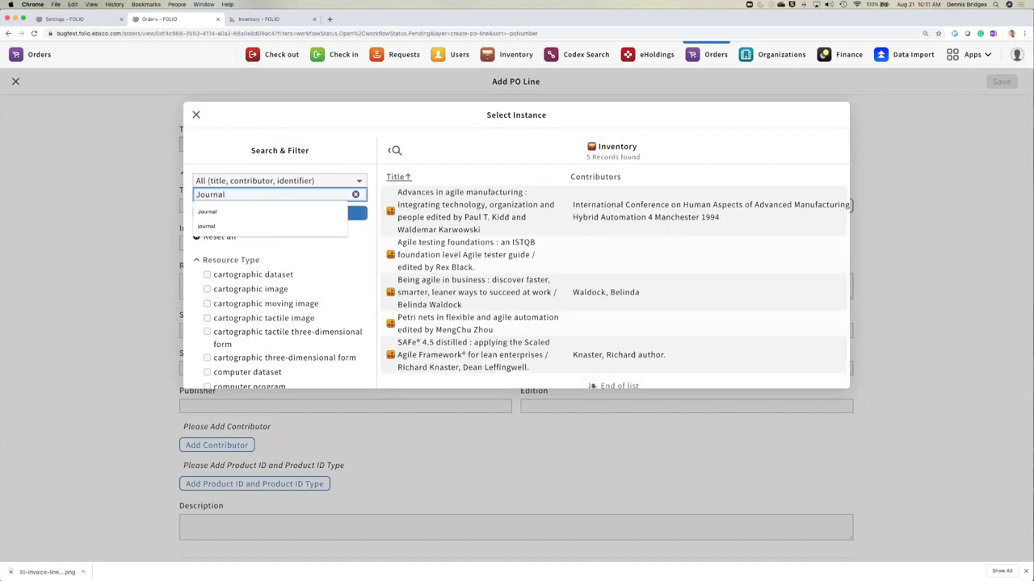
{"action": "key", "text": "Return"}
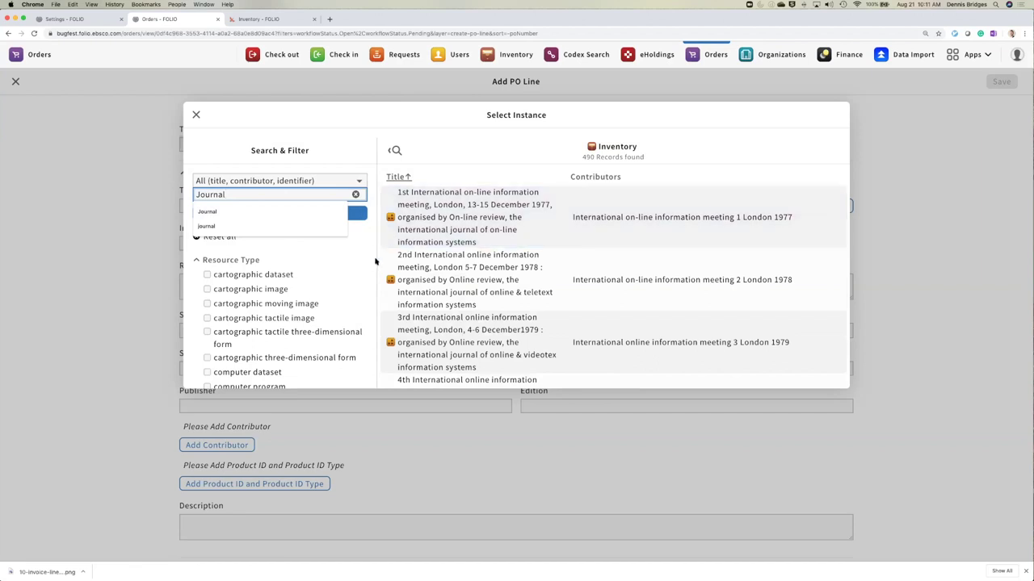
{"action": "scroll", "coordinate": [479, 262], "scroll_direction": "down", "scroll_amount": 3}
{"action": "scroll", "coordinate": [480, 257], "scroll_direction": "down", "scroll_amount": 2}
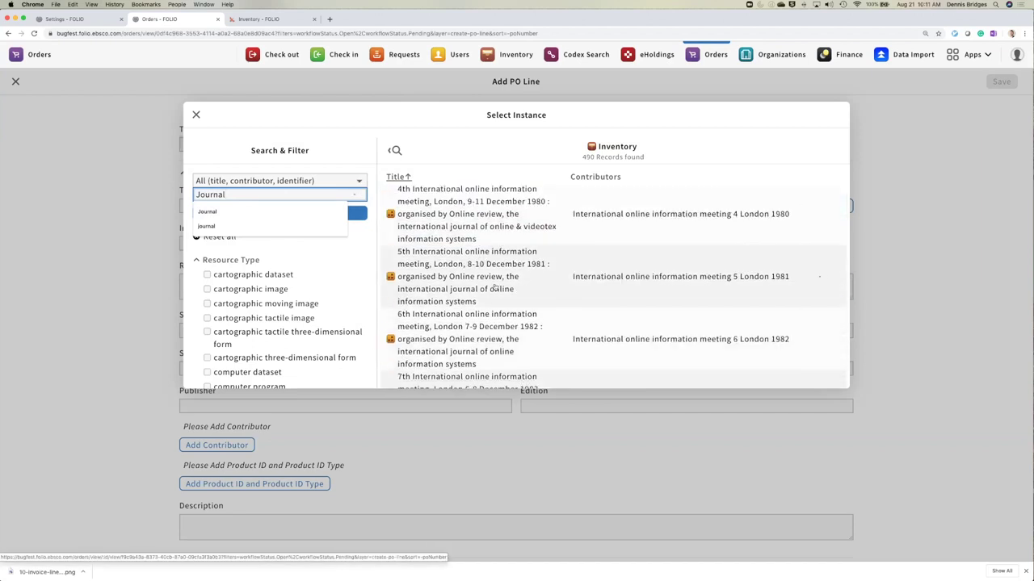
{"action": "scroll", "coordinate": [488, 286], "scroll_direction": "down", "scroll_amount": 5}
{"action": "scroll", "coordinate": [489, 282], "scroll_direction": "up", "scroll_amount": 3}
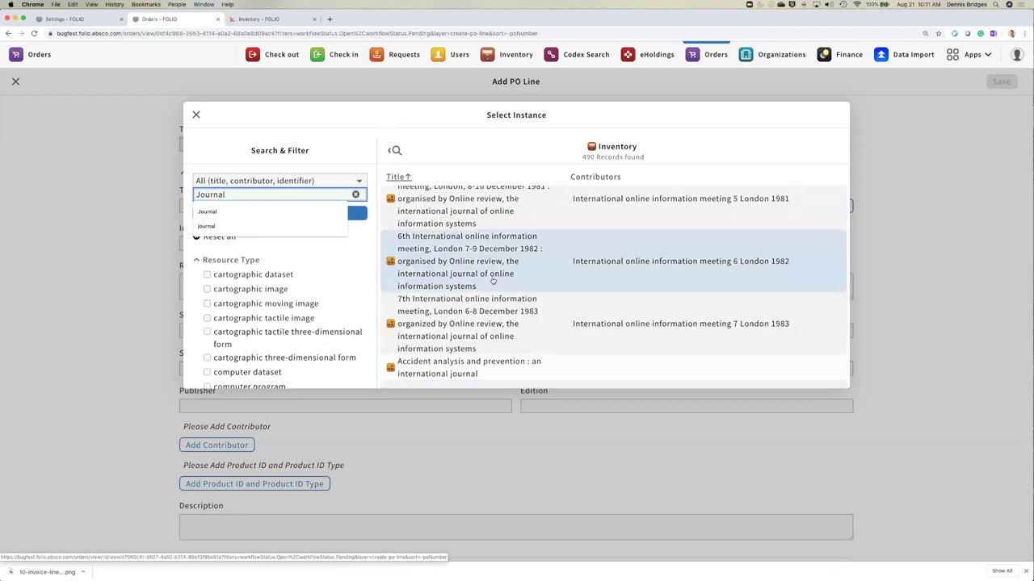
{"action": "scroll", "coordinate": [493, 280], "scroll_direction": "down", "scroll_amount": 3}
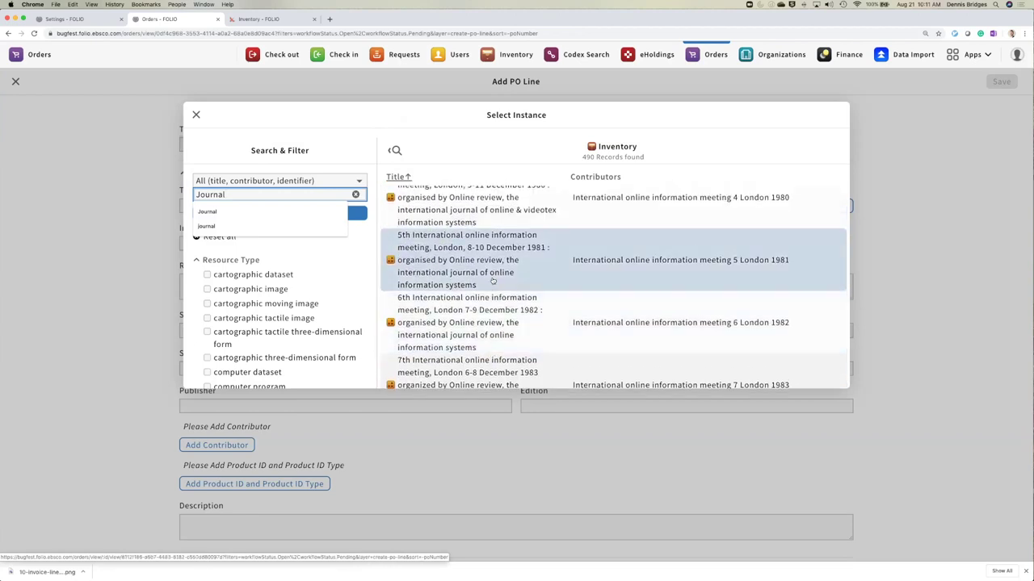
{"action": "scroll", "coordinate": [493, 280], "scroll_direction": "down", "scroll_amount": 3}
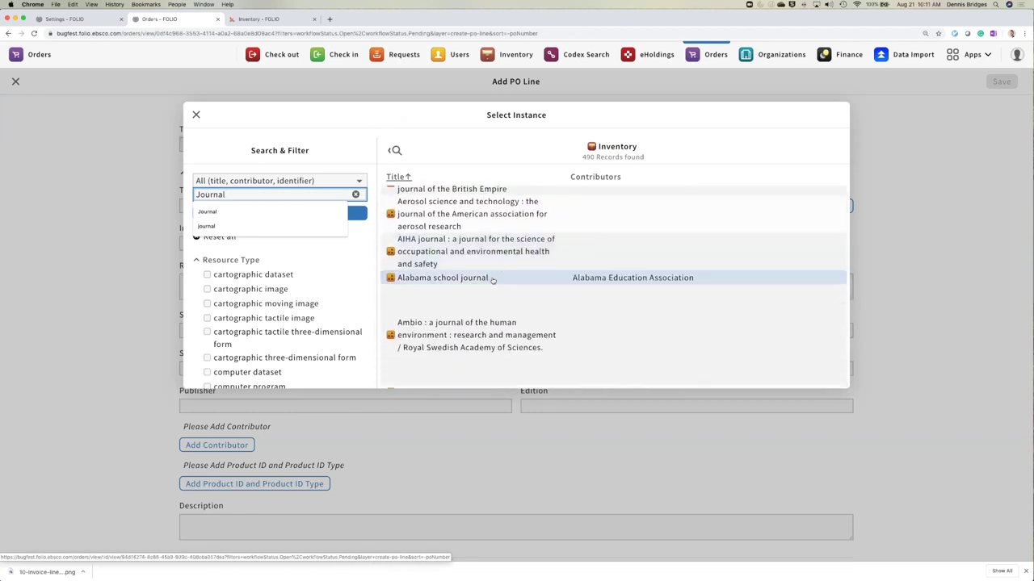
{"action": "scroll", "coordinate": [492, 280], "scroll_direction": "down", "scroll_amount": 2}
{"action": "scroll", "coordinate": [492, 280], "scroll_direction": "down", "scroll_amount": 1}
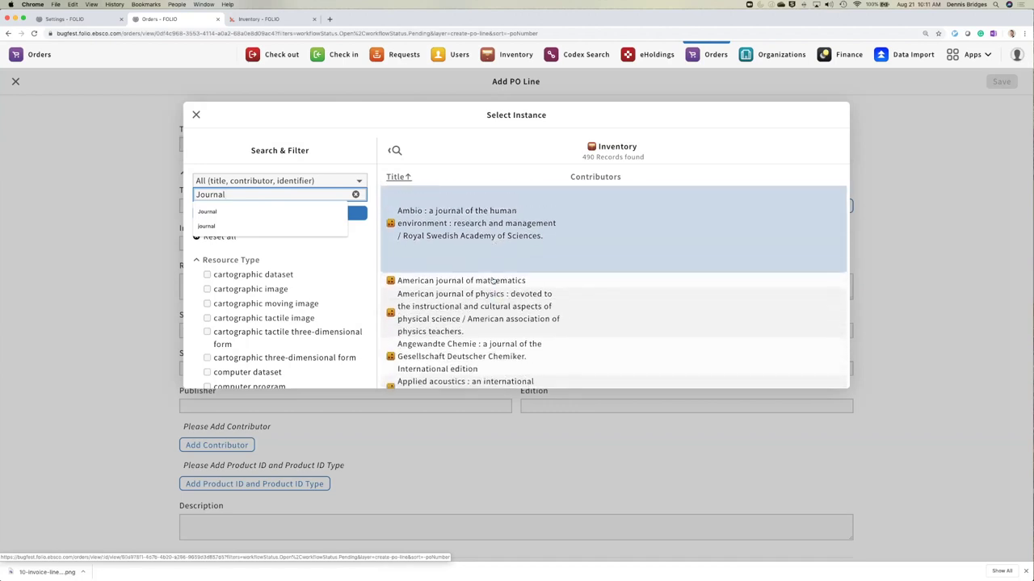
{"action": "scroll", "coordinate": [485, 274], "scroll_direction": "down", "scroll_amount": 1}
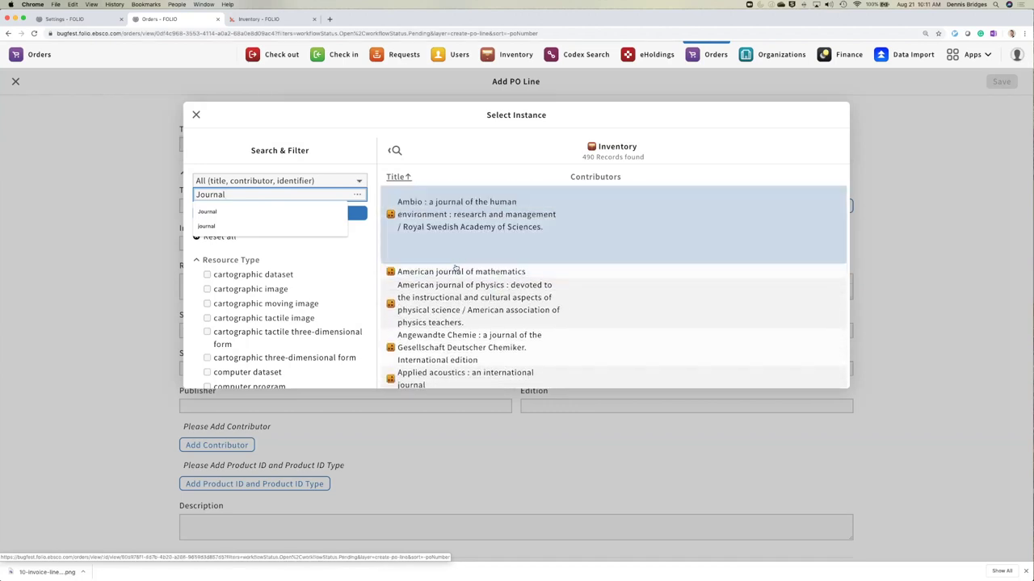
{"action": "key", "text": "Escape"}
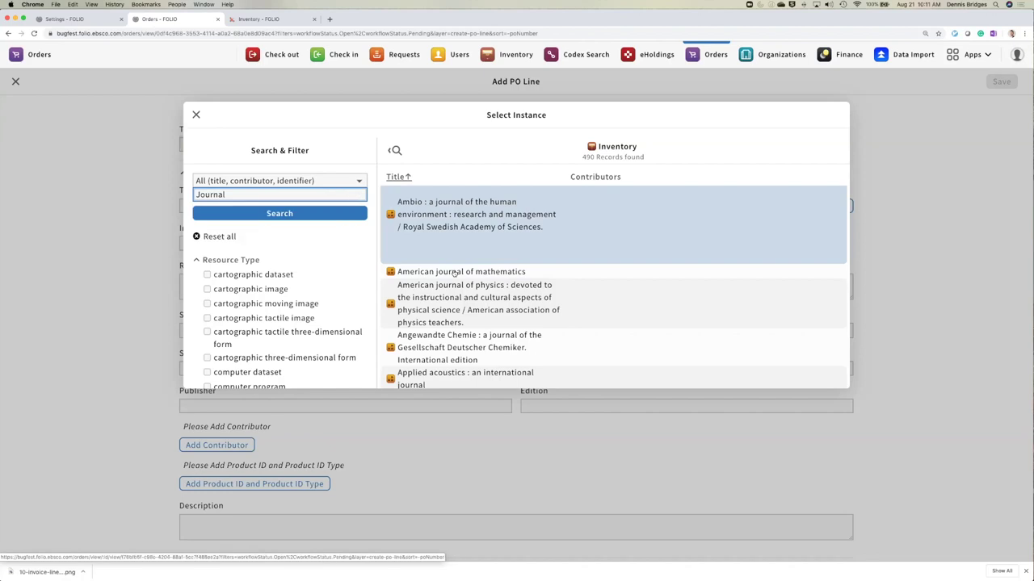
{"action": "left_click", "coordinate": [454, 272]}
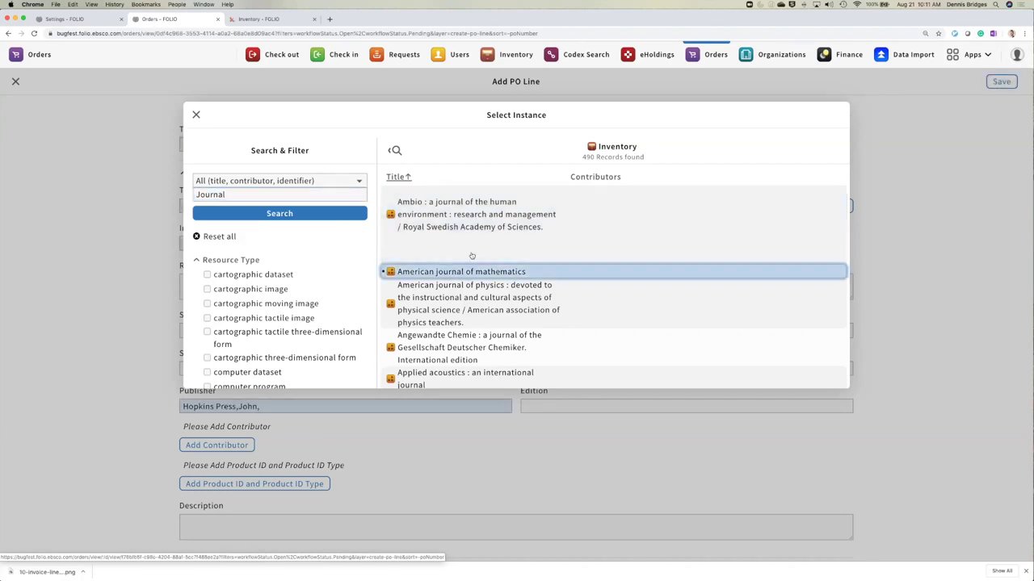
- Change the instance search to 'ABA Journal', which returns no records
{"action": "scroll", "coordinate": [472, 254], "scroll_direction": "down", "scroll_amount": 5}
{"action": "scroll", "coordinate": [474, 253], "scroll_direction": "down", "scroll_amount": 8}
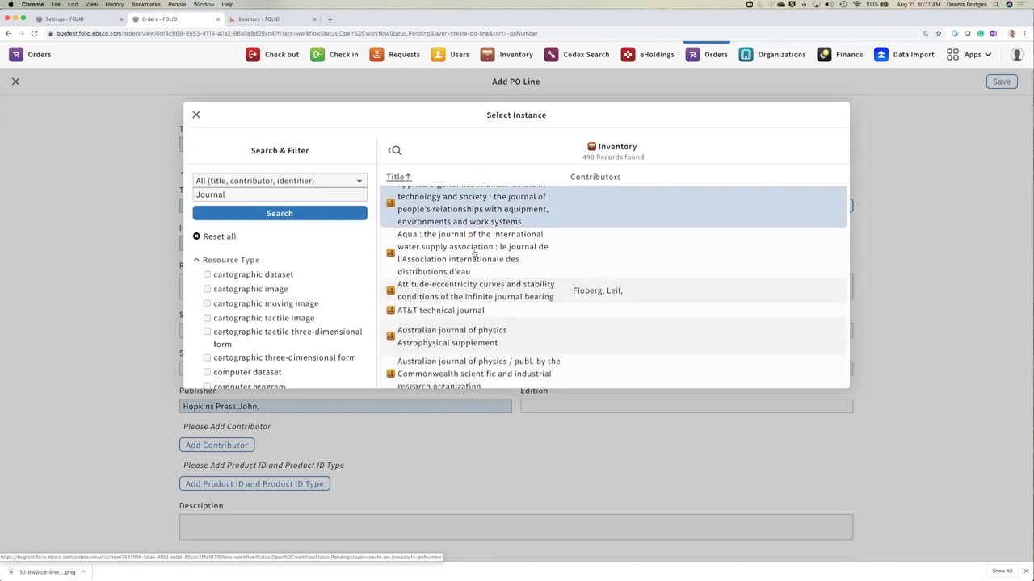
{"action": "scroll", "coordinate": [474, 253], "scroll_direction": "up", "scroll_amount": 5}
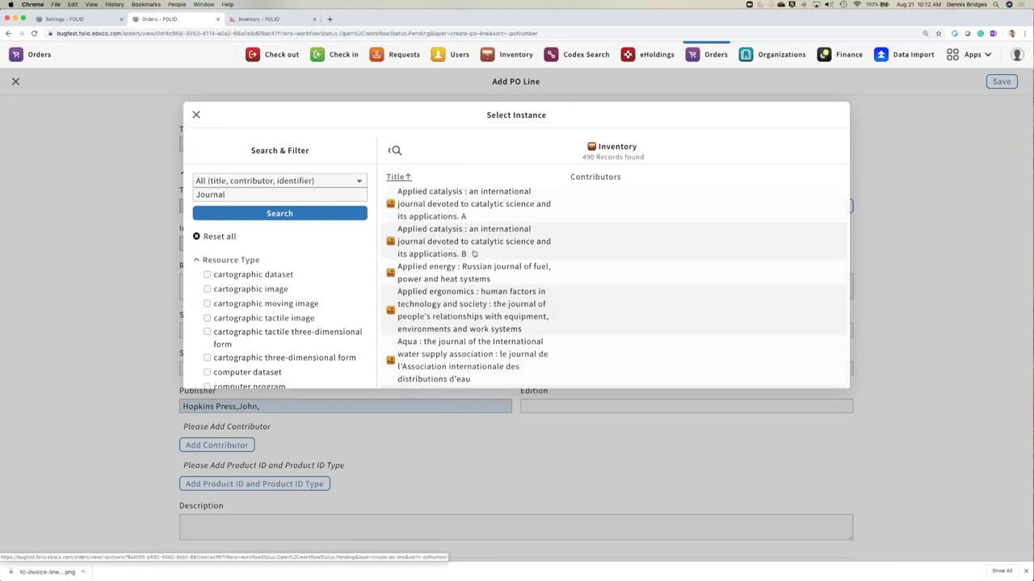
{"action": "left_click", "coordinate": [273, 198]}
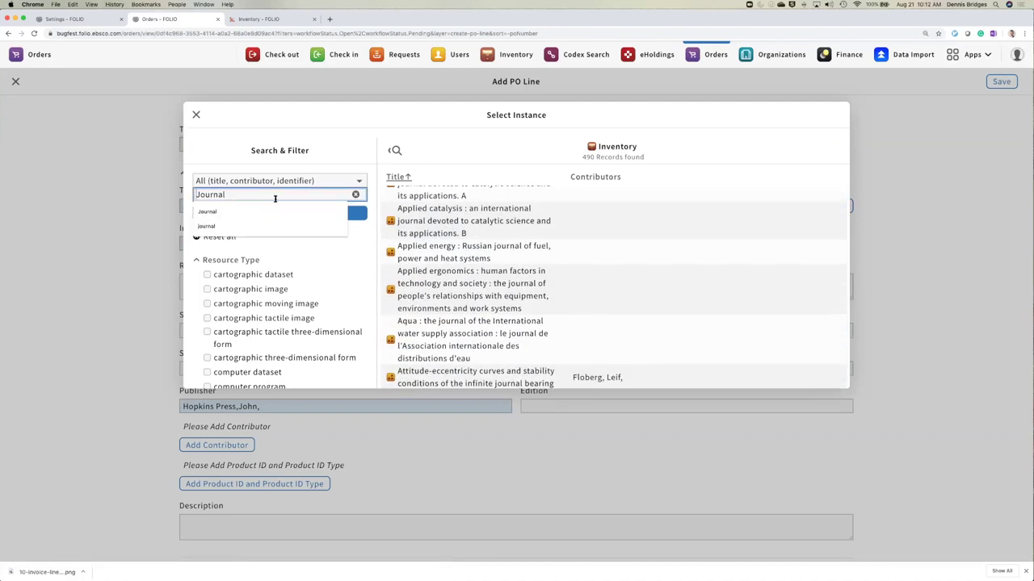
{"action": "key", "text": "Home"}
{"action": "type", "text": "ABA"}
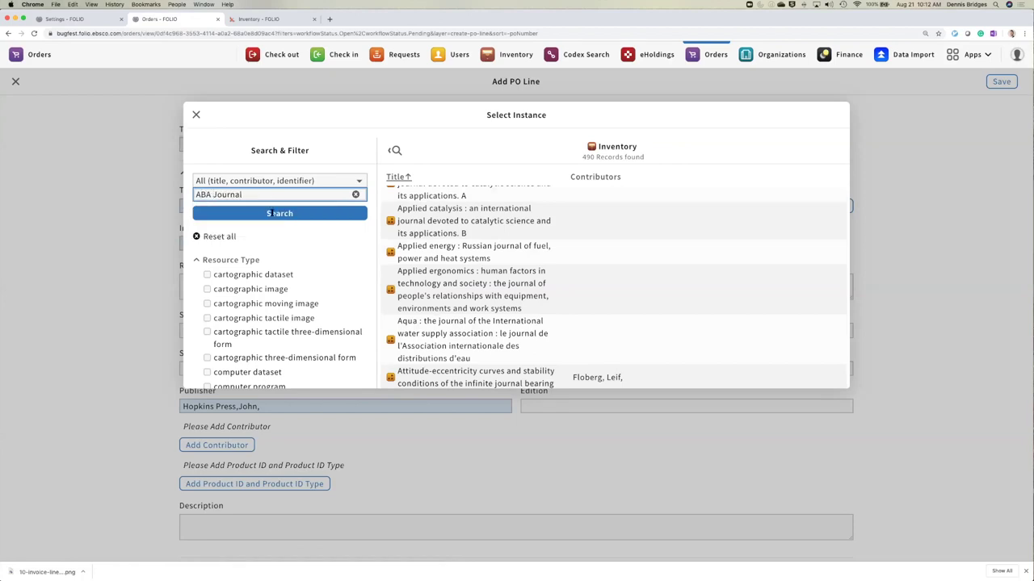
{"action": "left_click", "coordinate": [278, 213]}
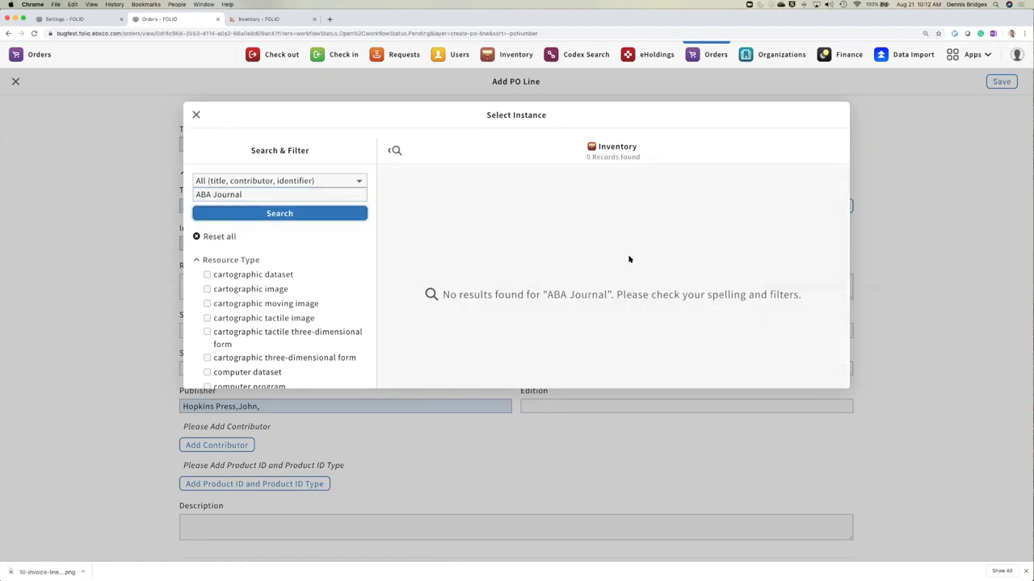
{"action": "right_click", "coordinate": [195, 114]}
- Close the instance search and set acquisition method to Purchase At Vendor System
{"action": "left_click", "coordinate": [192, 115]}
{"action": "left_click", "coordinate": [195, 115]}
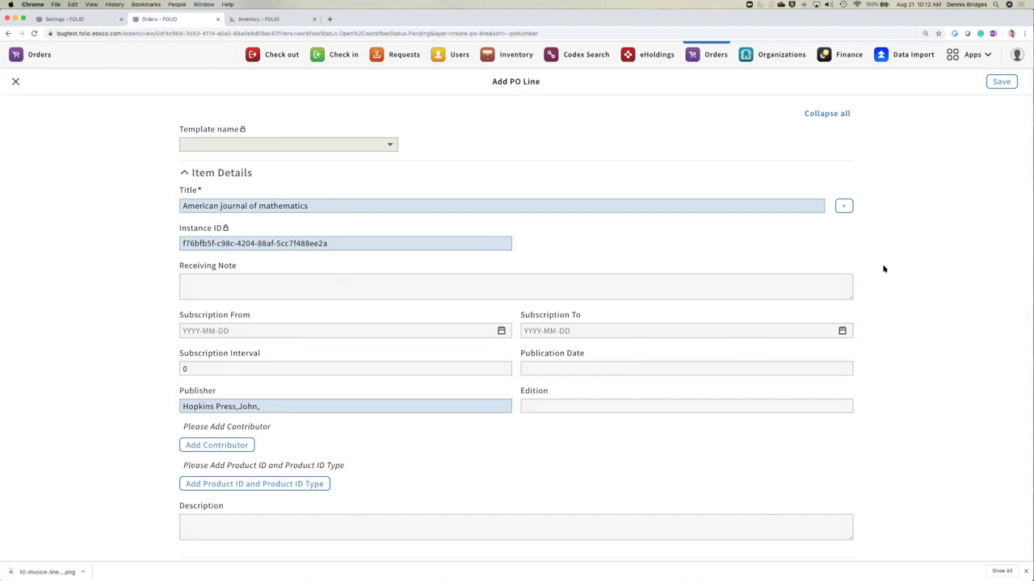
{"action": "scroll", "coordinate": [882, 272], "scroll_direction": "down", "scroll_amount": 2}
{"action": "scroll", "coordinate": [884, 269], "scroll_direction": "down", "scroll_amount": 10}
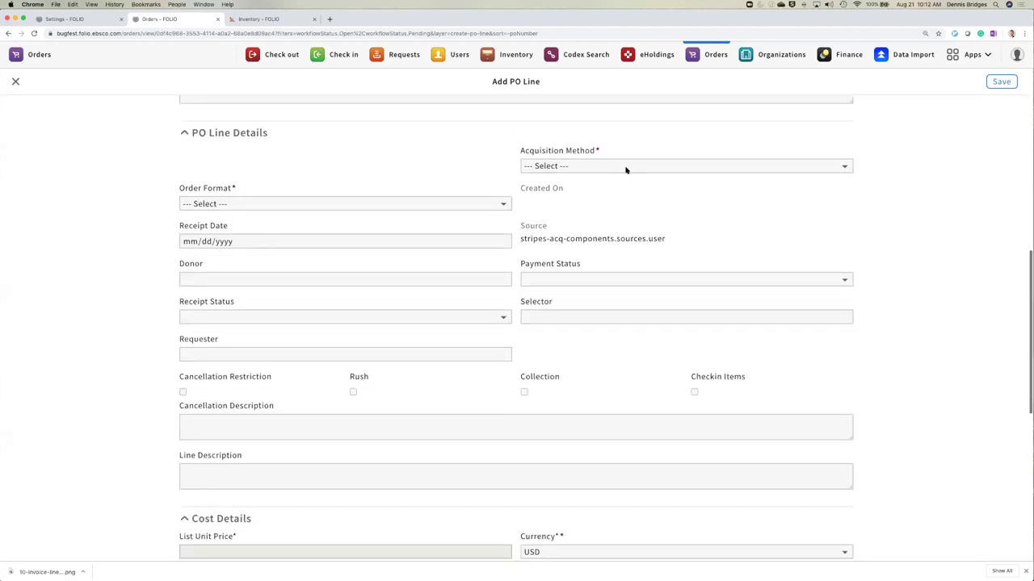
{"action": "left_click", "coordinate": [626, 167]}
{"action": "left_click", "coordinate": [590, 246]}
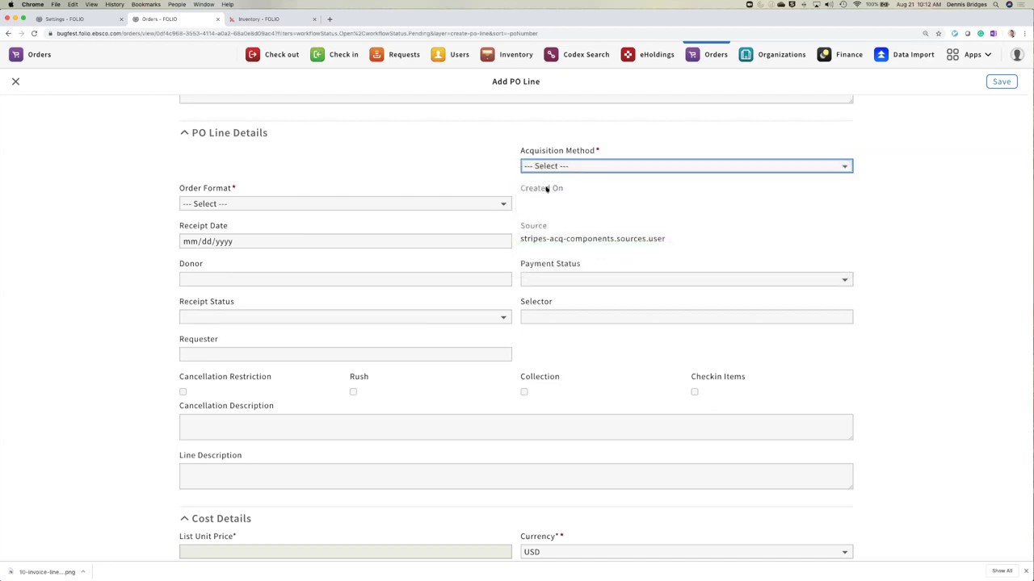
{"action": "left_click", "coordinate": [381, 205]}
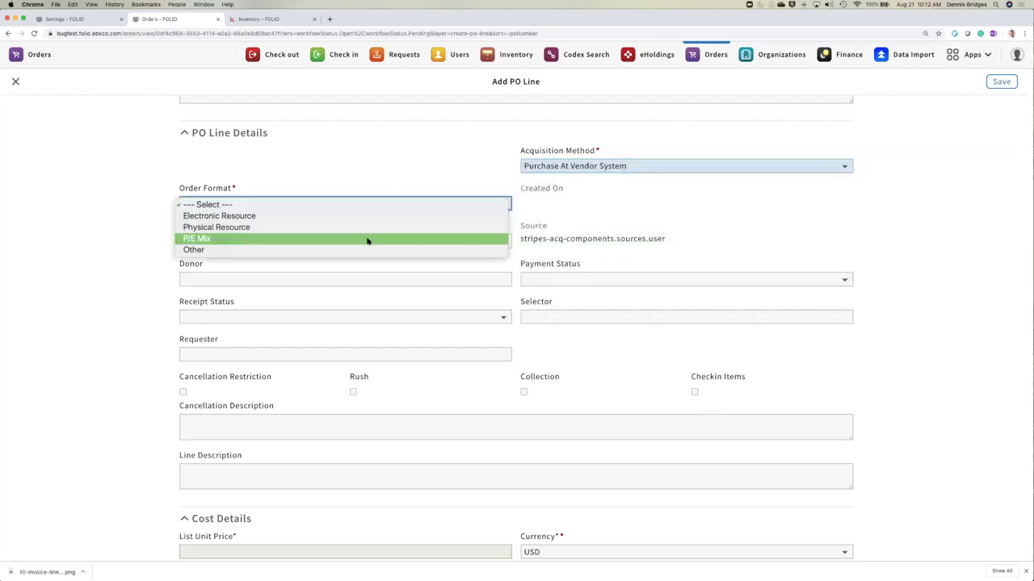
- Set the order format to P/E Mix and tick Checkin Items
{"action": "left_click", "coordinate": [367, 240]}
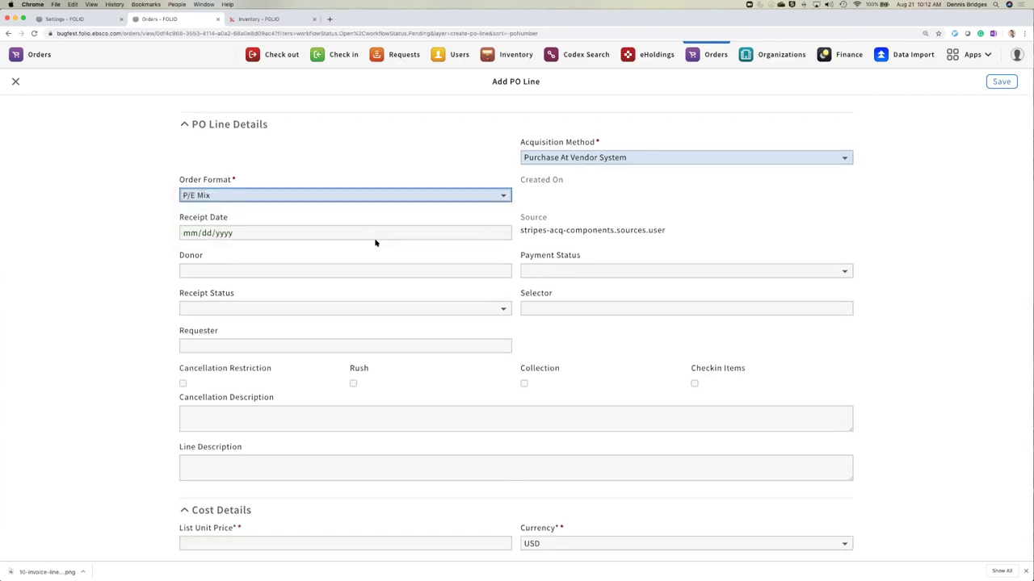
{"action": "scroll", "coordinate": [374, 242], "scroll_direction": "down", "scroll_amount": 3}
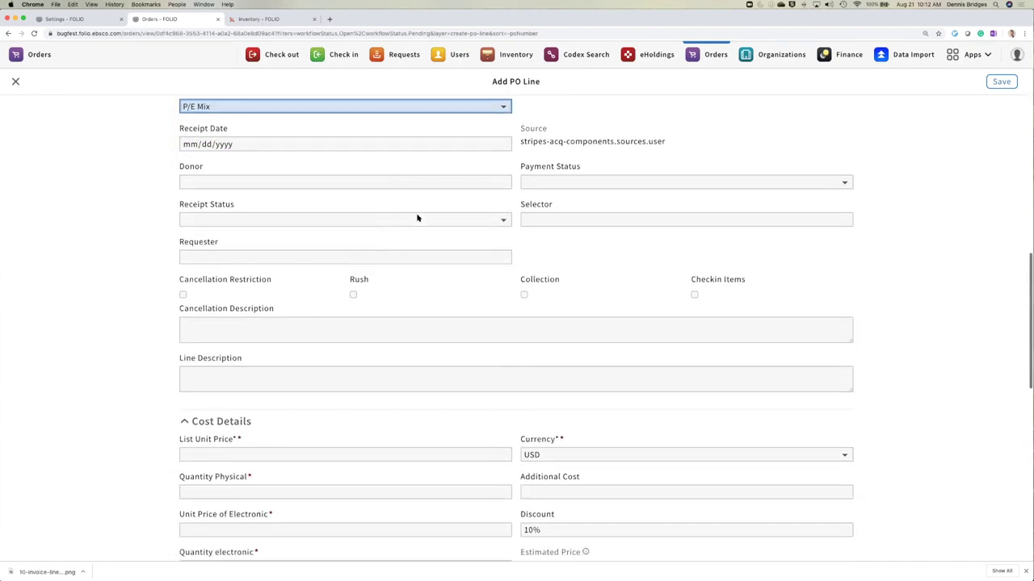
{"action": "scroll", "coordinate": [439, 199], "scroll_direction": "up", "scroll_amount": 1}
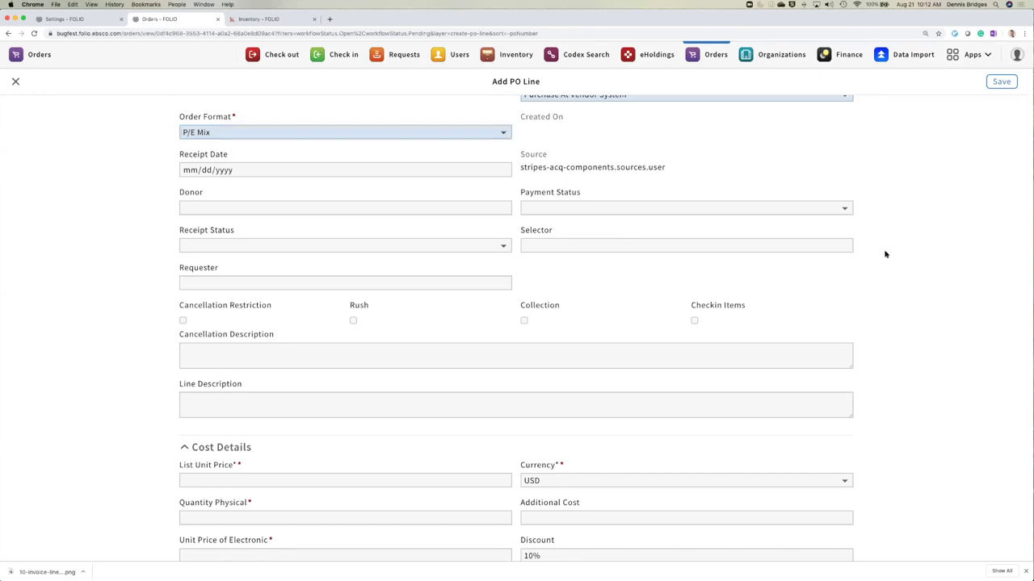
{"action": "scroll", "coordinate": [885, 253], "scroll_direction": "down", "scroll_amount": 1}
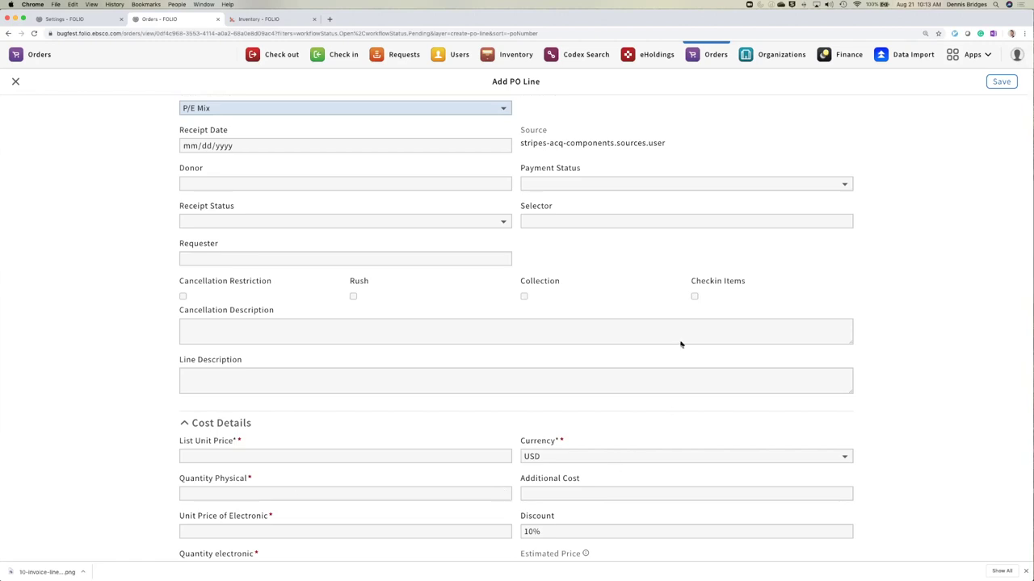
{"action": "left_click", "coordinate": [694, 296]}
{"action": "key", "text": "space"}
{"action": "left_click", "coordinate": [694, 297]}
{"action": "left_click", "coordinate": [888, 436]}
- Fill in the physical list unit price and set the physical quantity to 1
{"action": "scroll", "coordinate": [159, 351], "scroll_direction": "down", "scroll_amount": 3}
{"action": "scroll", "coordinate": [159, 352], "scroll_direction": "down", "scroll_amount": 1}
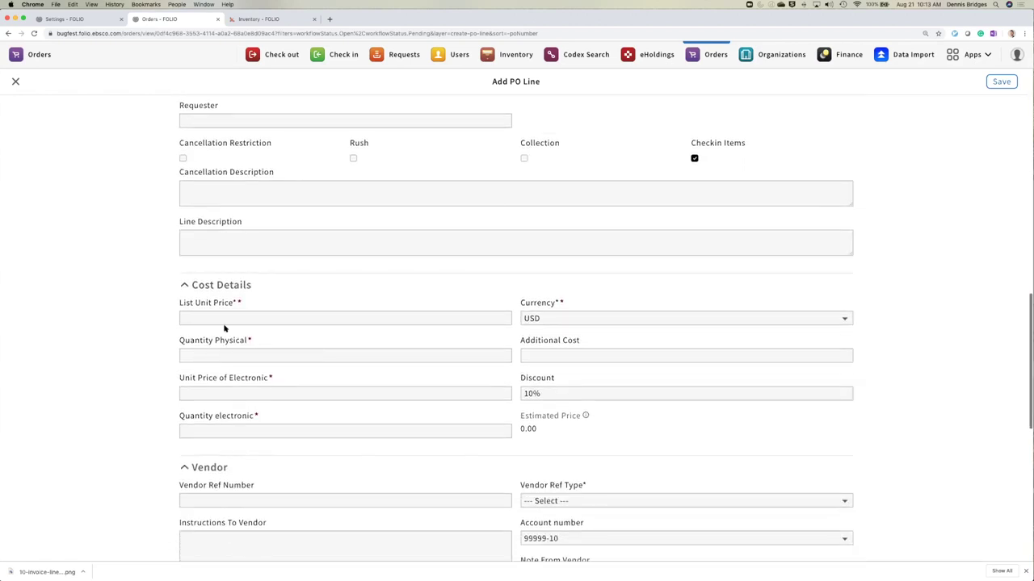
{"action": "left_click", "coordinate": [213, 319]}
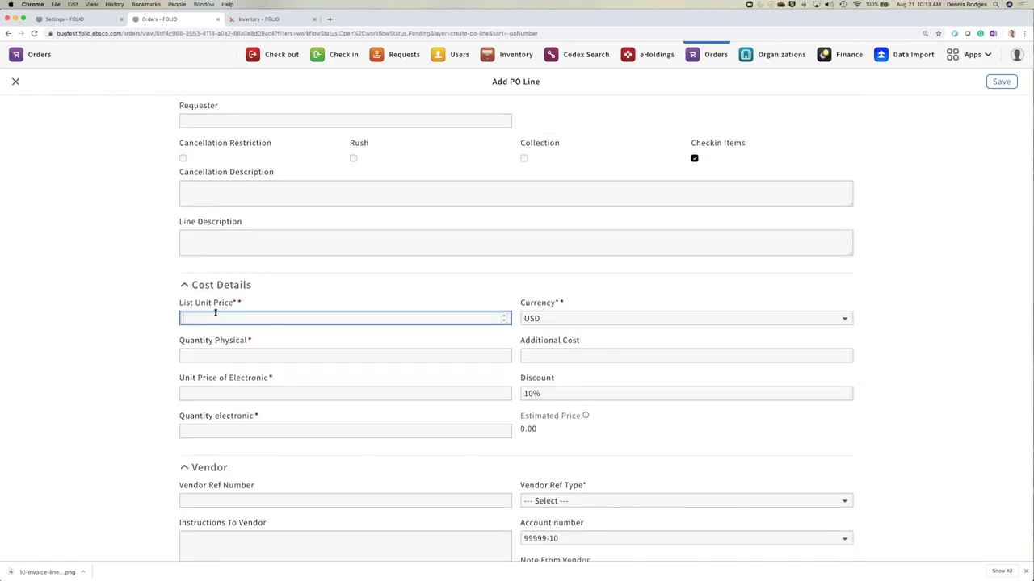
{"action": "type", "text": "23"}
{"action": "left_click", "coordinate": [205, 356]}
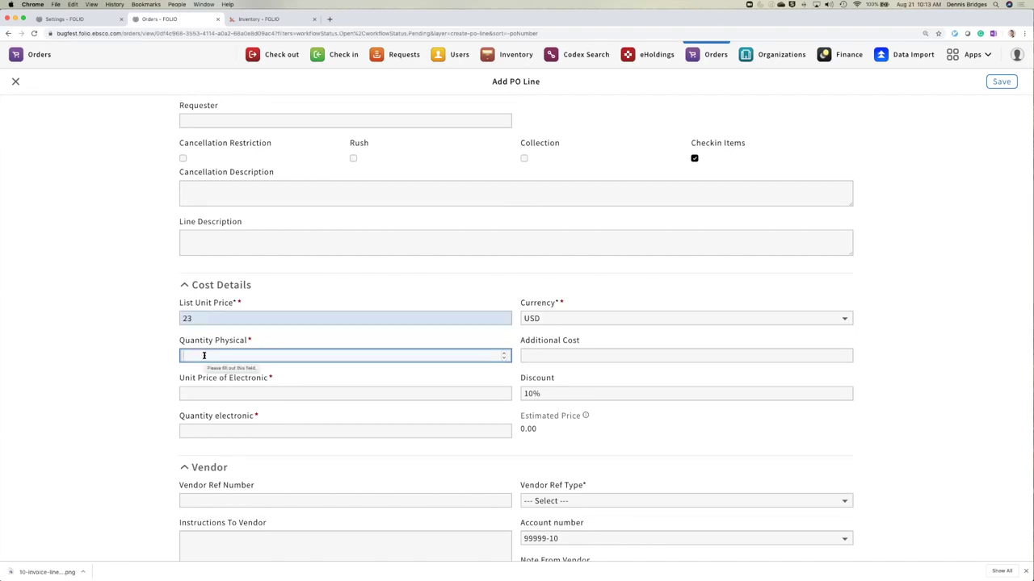
{"action": "type", "text": "0"}
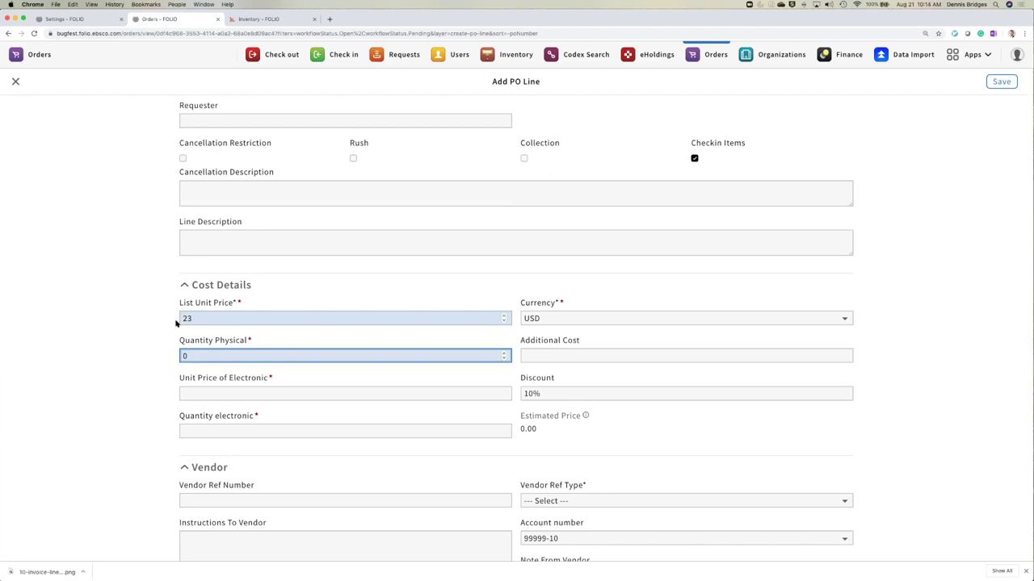
{"action": "key", "text": "shift+Tab"}
{"action": "type", "text": "0"}
{"action": "left_click", "coordinate": [195, 356]}
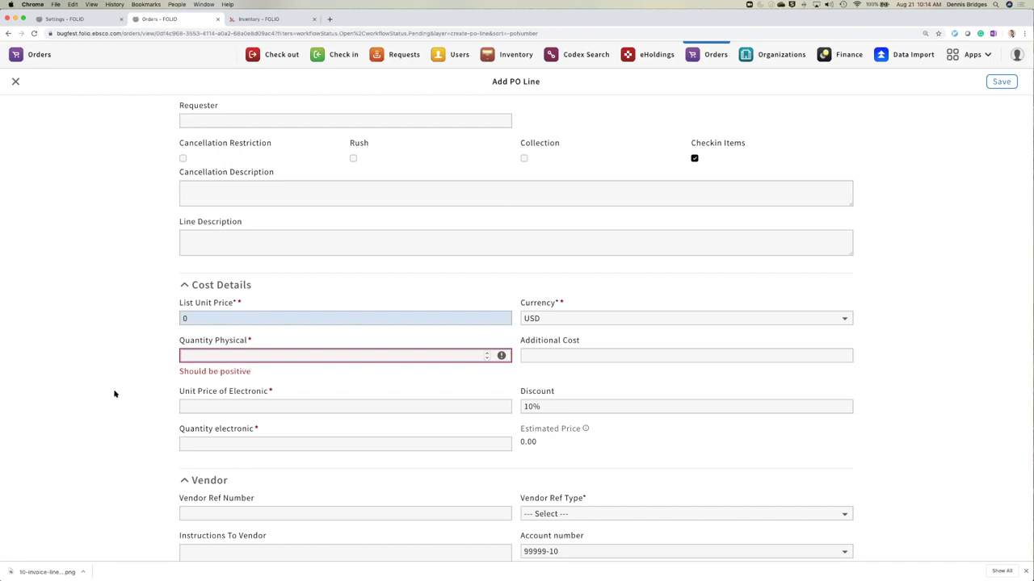
{"action": "type", "text": "4"}
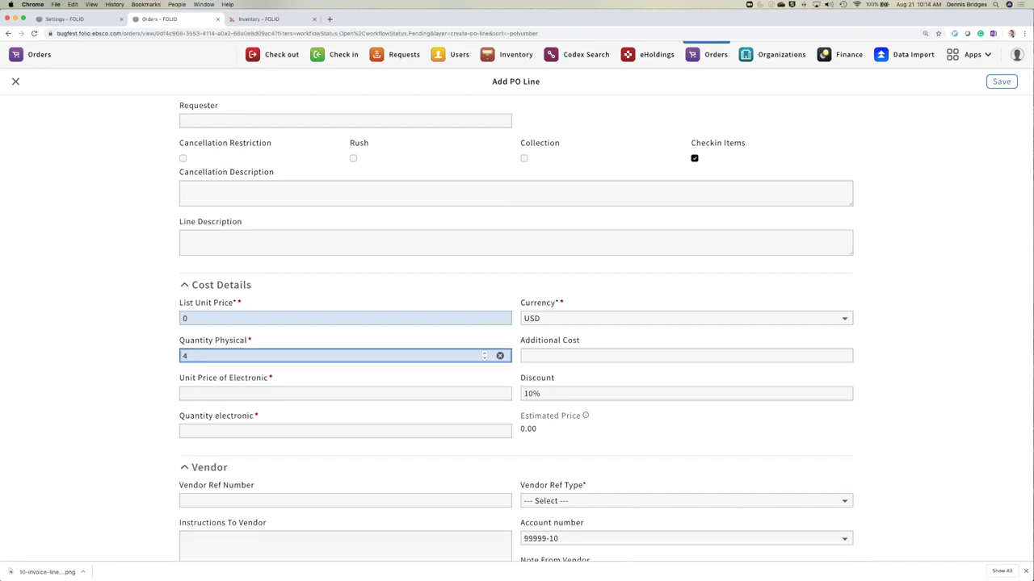
{"action": "key", "text": "BackSpace"}
{"action": "type", "text": "1"}
- Enter the electronic unit price and electronic quantity 1, giving an estimated price of 135.00
{"action": "left_click", "coordinate": [183, 394]}
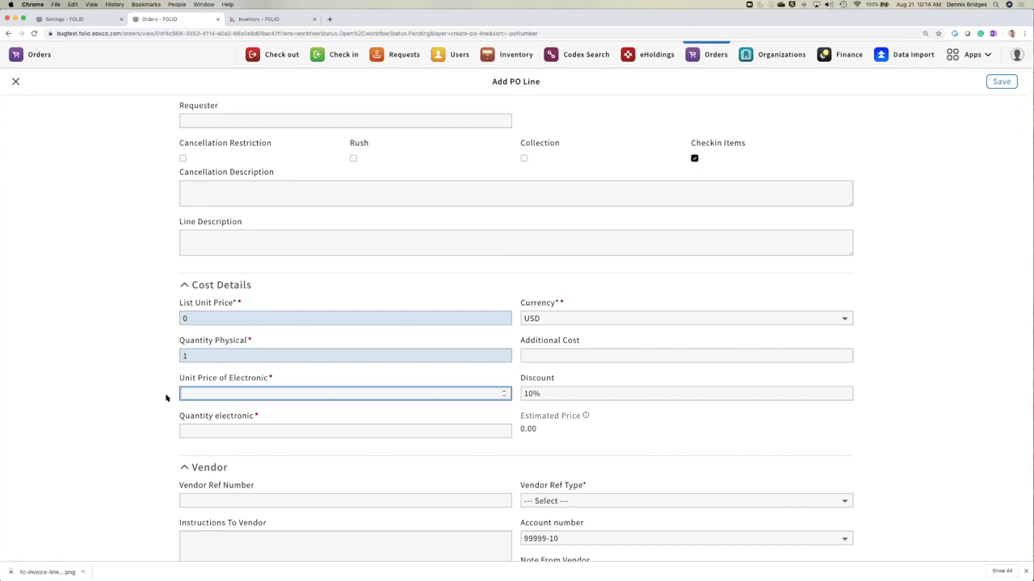
{"action": "type", "text": "35"}
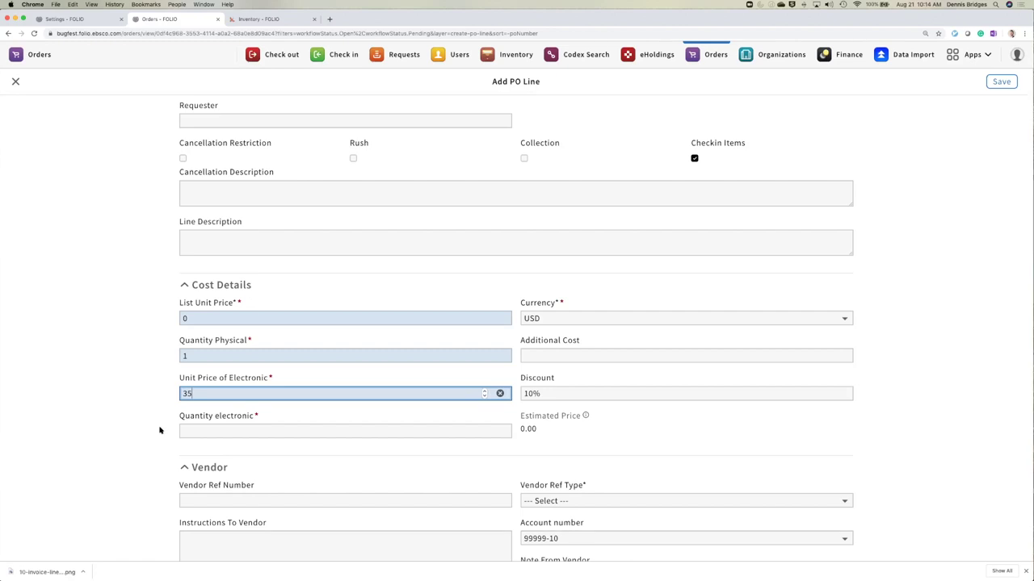
{"action": "type", "text": "0"}
{"action": "left_click", "coordinate": [196, 429]}
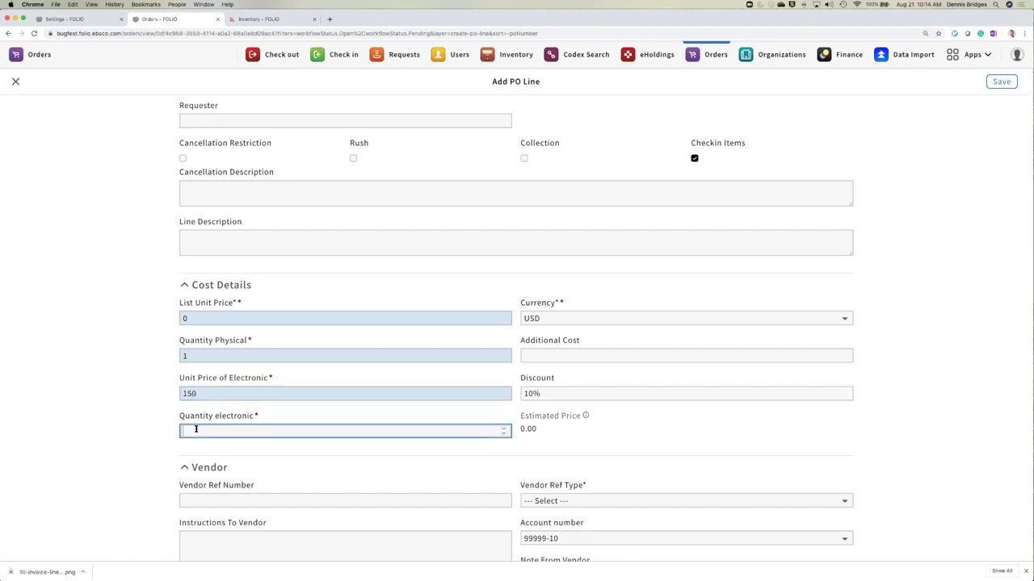
{"action": "type", "text": "1"}
{"action": "left_click", "coordinate": [130, 452]}
{"action": "scroll", "coordinate": [138, 436], "scroll_direction": "down", "scroll_amount": 5}
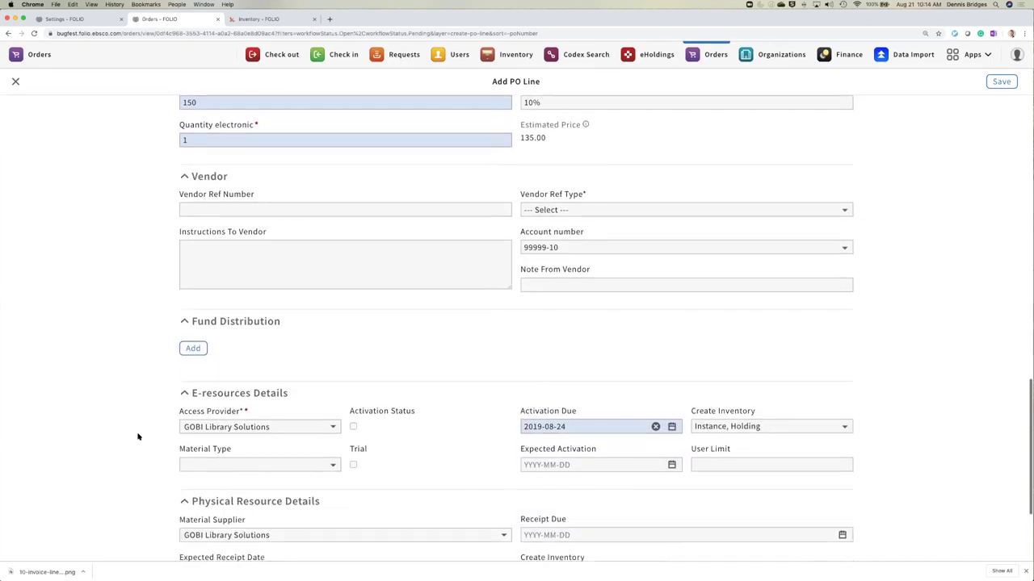
{"action": "scroll", "coordinate": [445, 397], "scroll_direction": "down", "scroll_amount": 1}
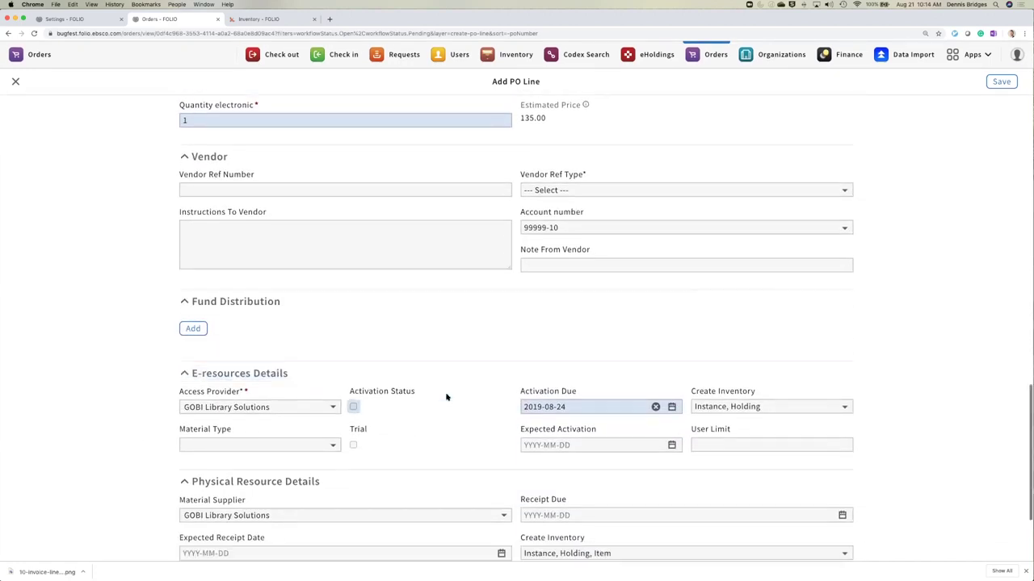
{"action": "scroll", "coordinate": [444, 395], "scroll_direction": "up", "scroll_amount": 3}
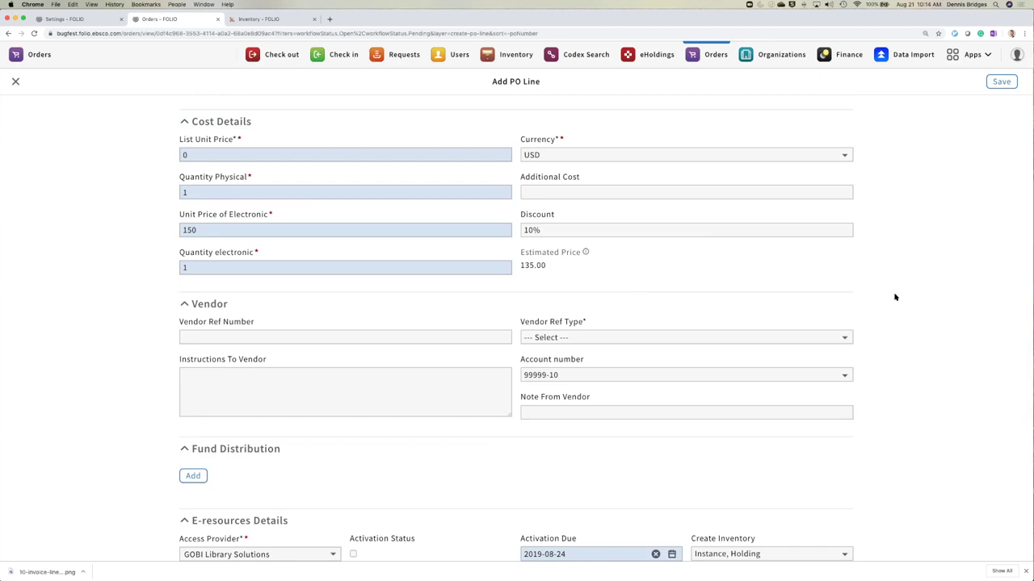
- Add two fund distribution rows using the Endowments and Grants funds
{"action": "scroll", "coordinate": [914, 289], "scroll_direction": "down", "scroll_amount": 1}
{"action": "scroll", "coordinate": [914, 289], "scroll_direction": "down", "scroll_amount": 5}
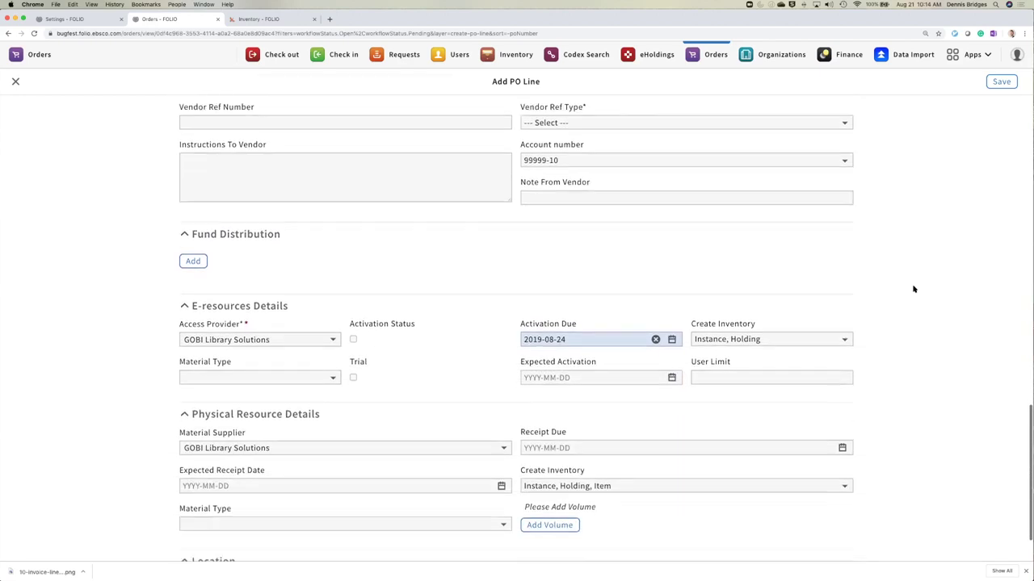
{"action": "left_click", "coordinate": [201, 216]}
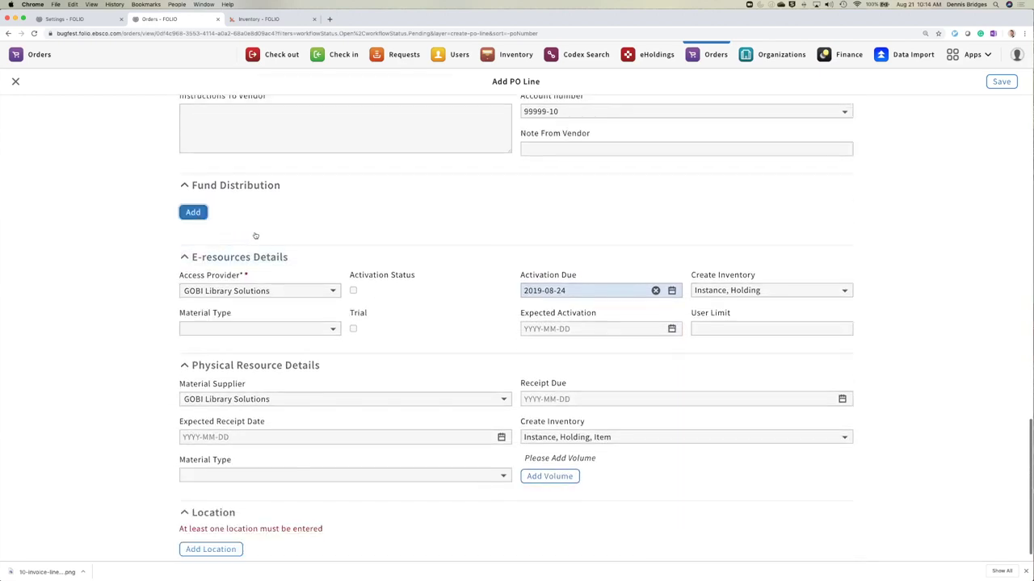
{"action": "left_click", "coordinate": [198, 263]}
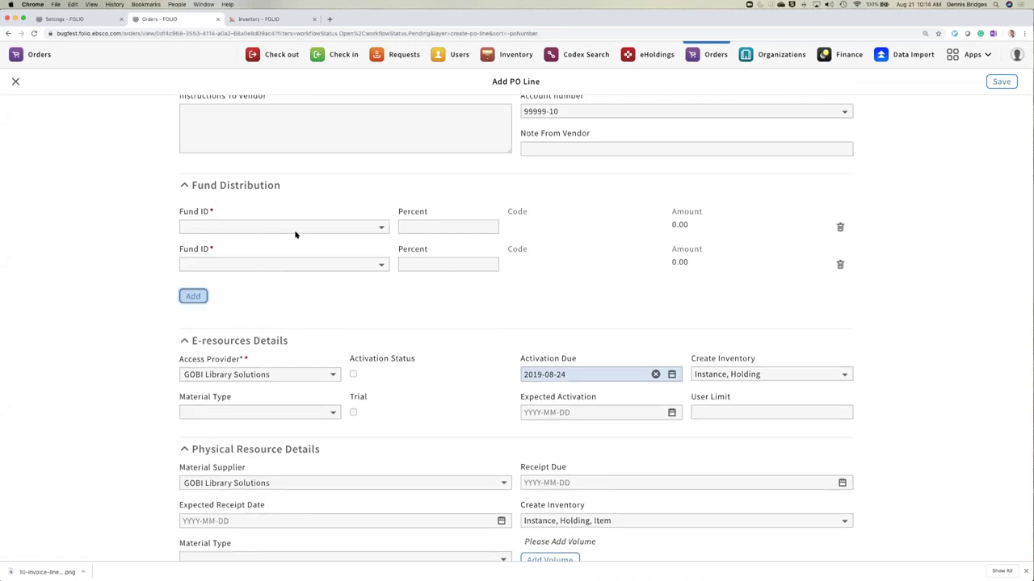
{"action": "left_click", "coordinate": [292, 232]}
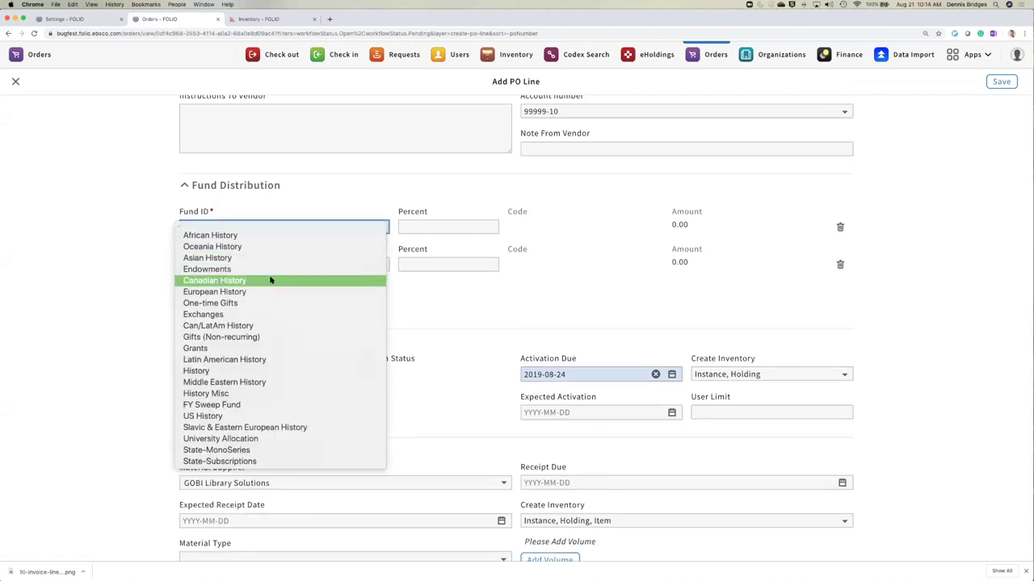
{"action": "left_click", "coordinate": [271, 269]}
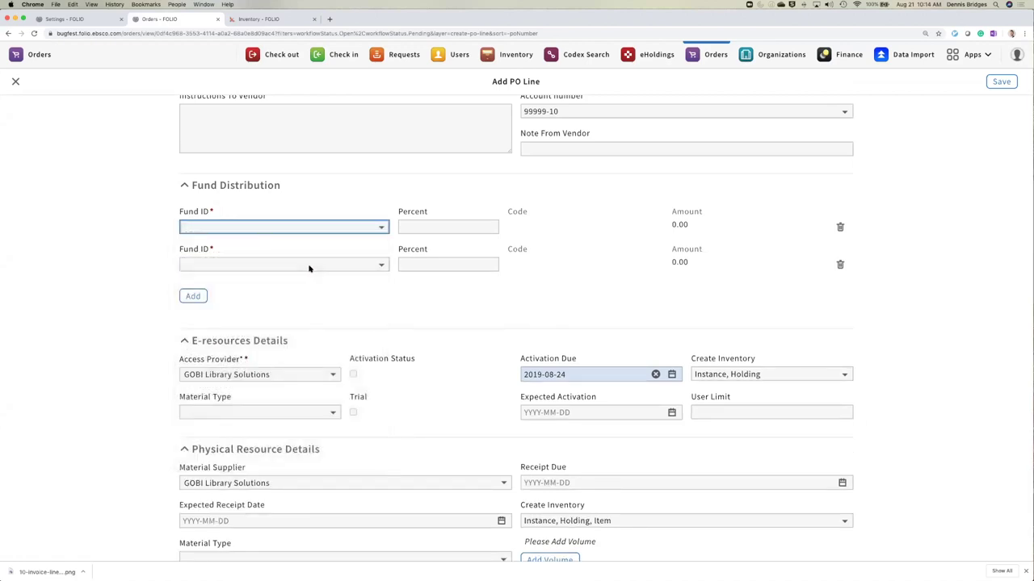
{"action": "left_click", "coordinate": [310, 267]}
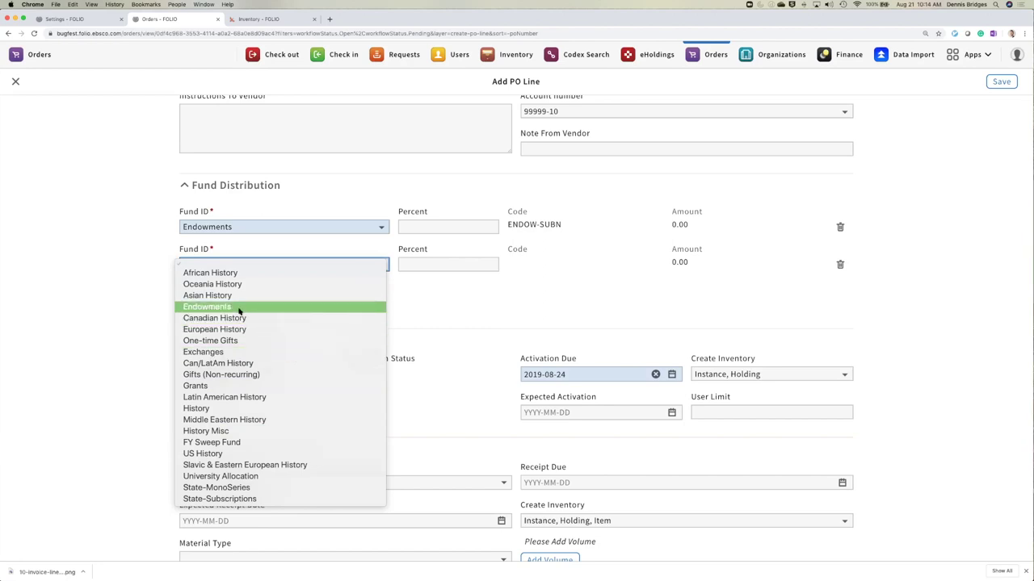
{"action": "left_click", "coordinate": [241, 387]}
- Give each fund 50 percent, 67.50 apiece
{"action": "left_click", "coordinate": [420, 225]}
{"action": "type", "text": "50"}
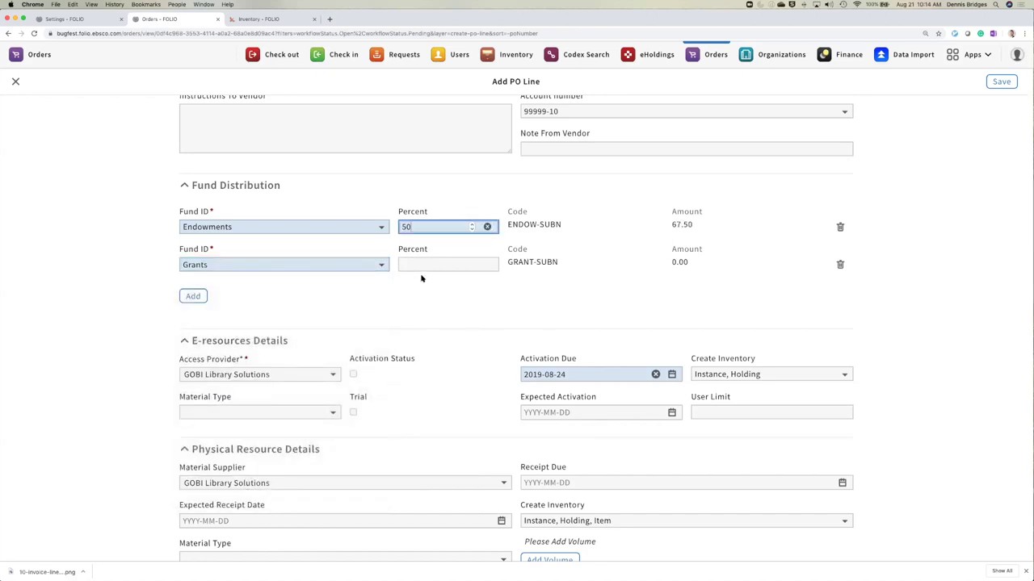
{"action": "left_click", "coordinate": [430, 261]}
{"action": "type", "text": "50"}
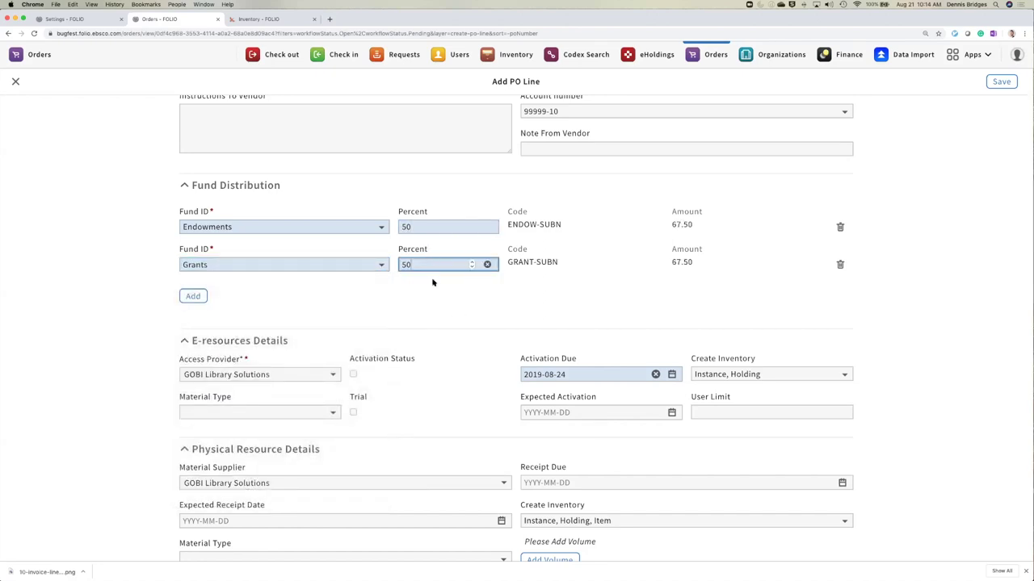
{"action": "left_click", "coordinate": [480, 309]}
{"action": "scroll", "coordinate": [476, 307], "scroll_direction": "down", "scroll_amount": 3}
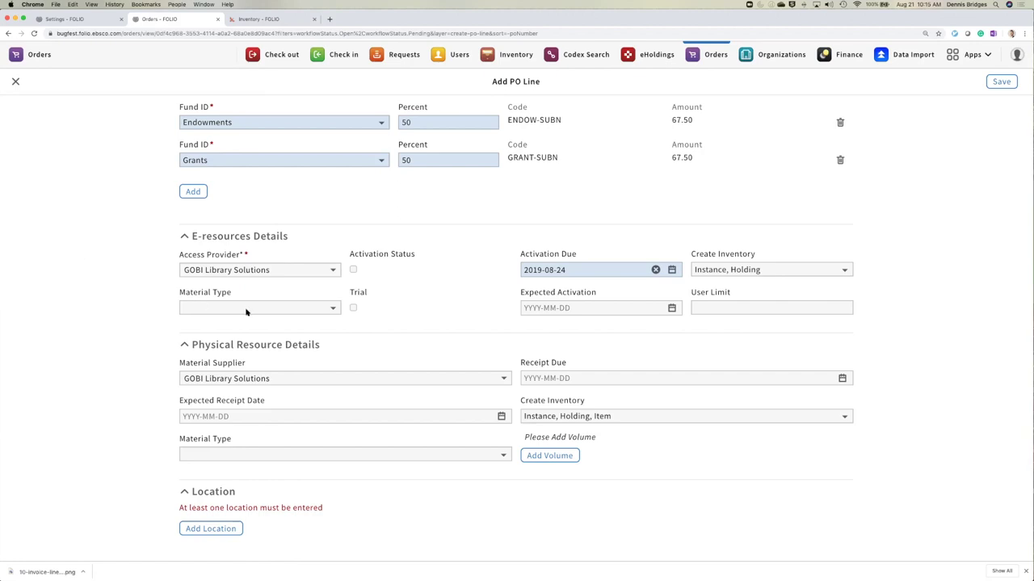
- Set the E-resources material type to electronic resource and the physical material type to text
{"action": "left_click", "coordinate": [244, 313]}
{"action": "left_click", "coordinate": [241, 361]}
{"action": "left_click", "coordinate": [234, 309]}
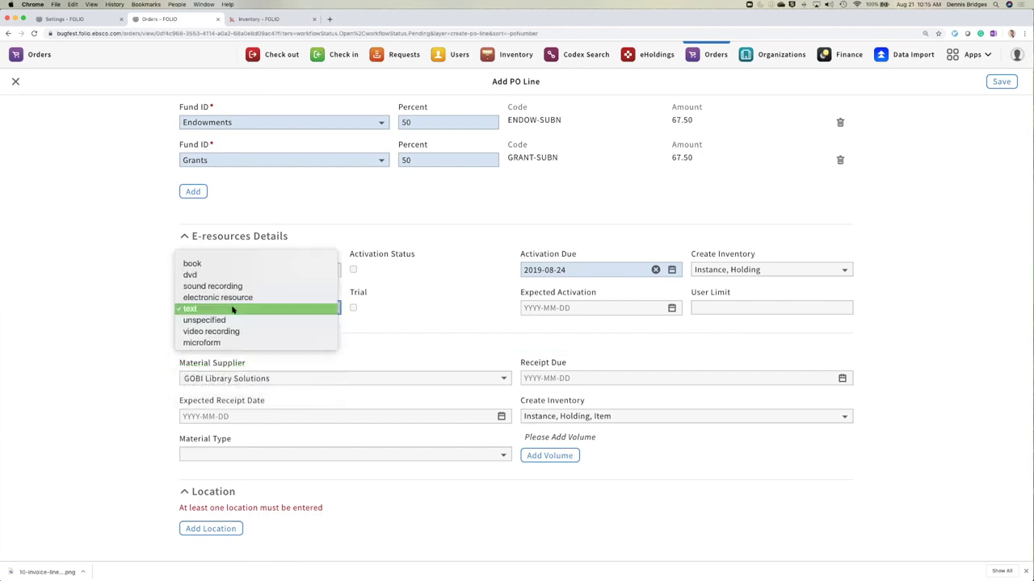
{"action": "left_click", "coordinate": [214, 299]}
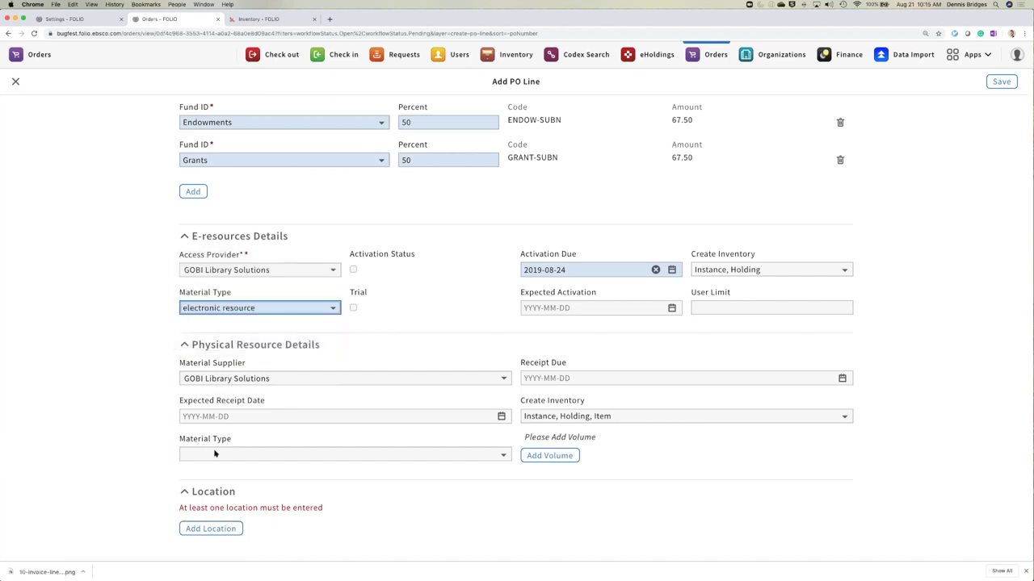
{"action": "left_click", "coordinate": [214, 455]}
{"action": "left_click", "coordinate": [213, 509]}
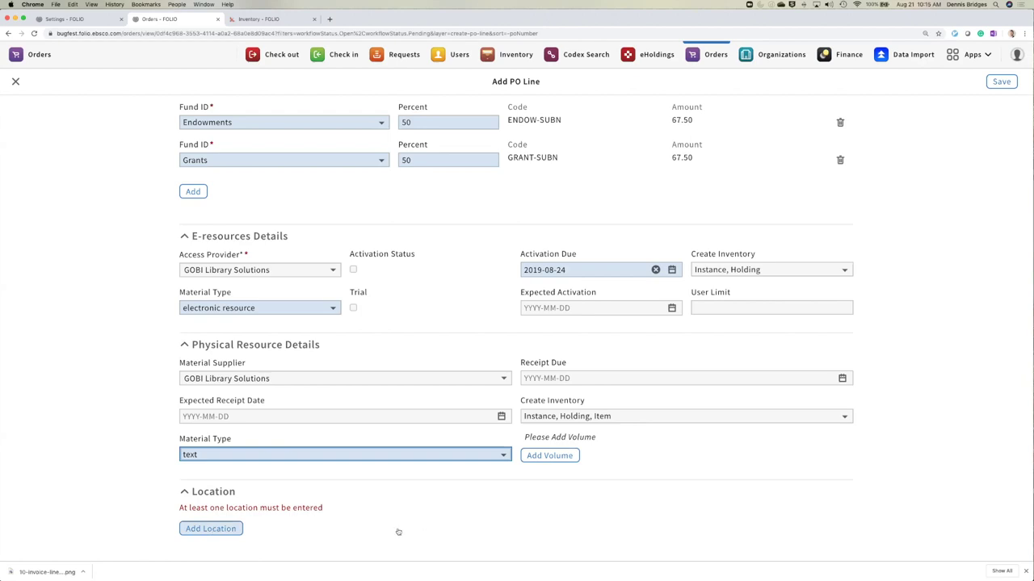
- Add a Main Library (KU/CC/DI/M) location with quantity 1 in both quantity fields
{"action": "key", "text": "Return"}
{"action": "left_click", "coordinate": [286, 535]}
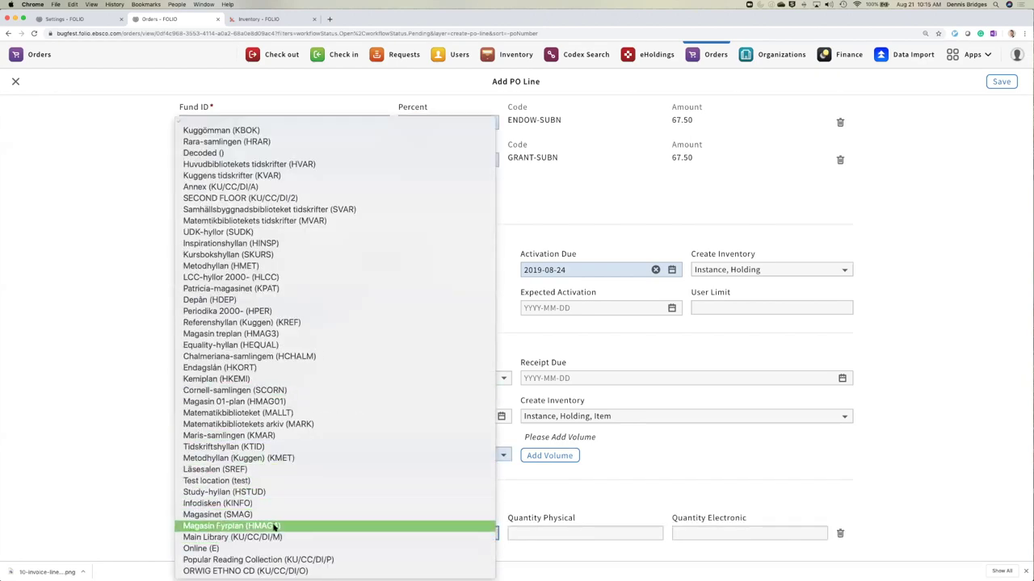
{"action": "left_click", "coordinate": [383, 537]}
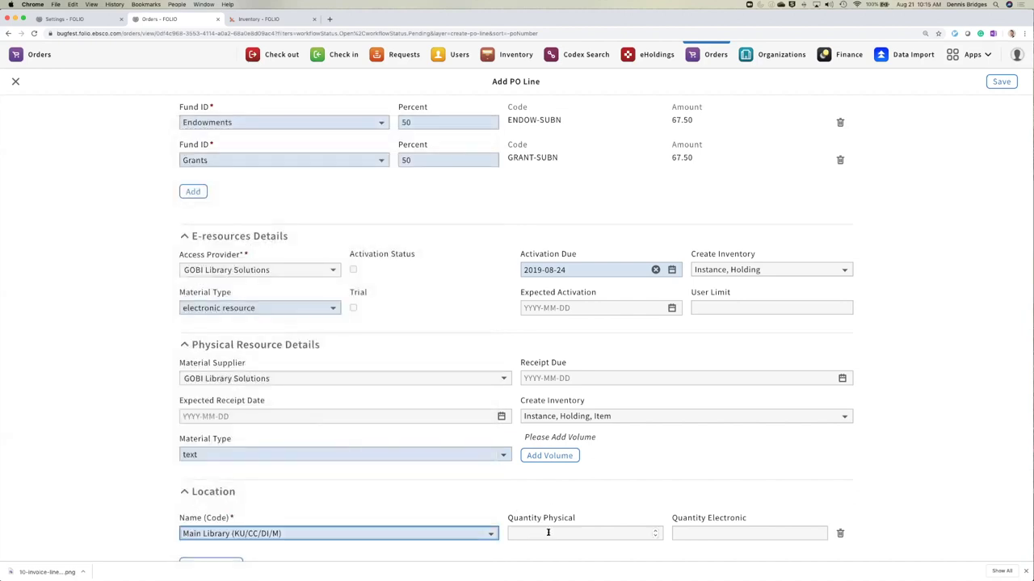
{"action": "left_click", "coordinate": [547, 533]}
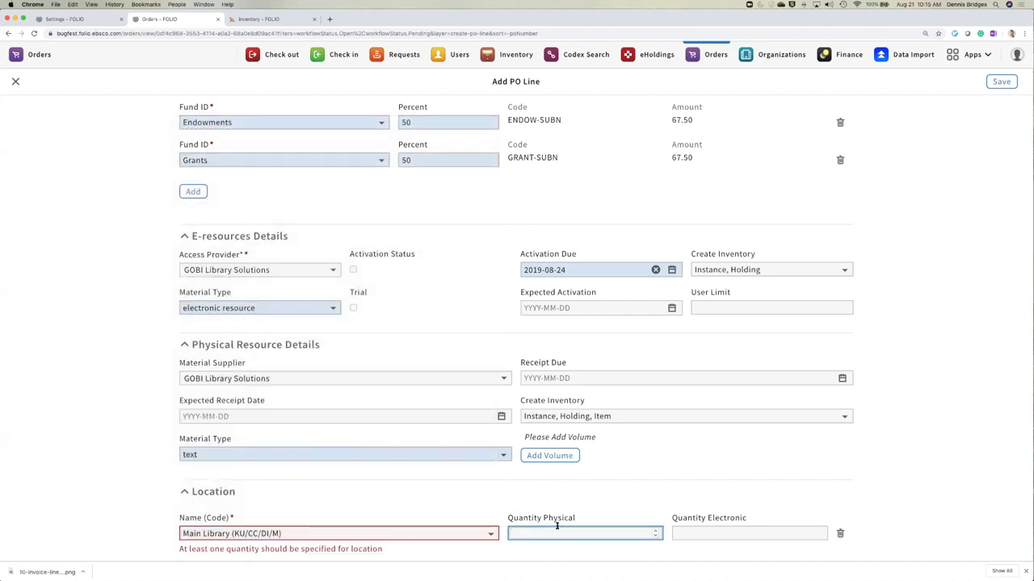
{"action": "type", "text": "1"}
{"action": "left_click", "coordinate": [689, 534]}
{"action": "type", "text": "1"}
{"action": "left_click", "coordinate": [940, 333]}
{"action": "scroll", "coordinate": [943, 332], "scroll_direction": "up", "scroll_amount": 5}
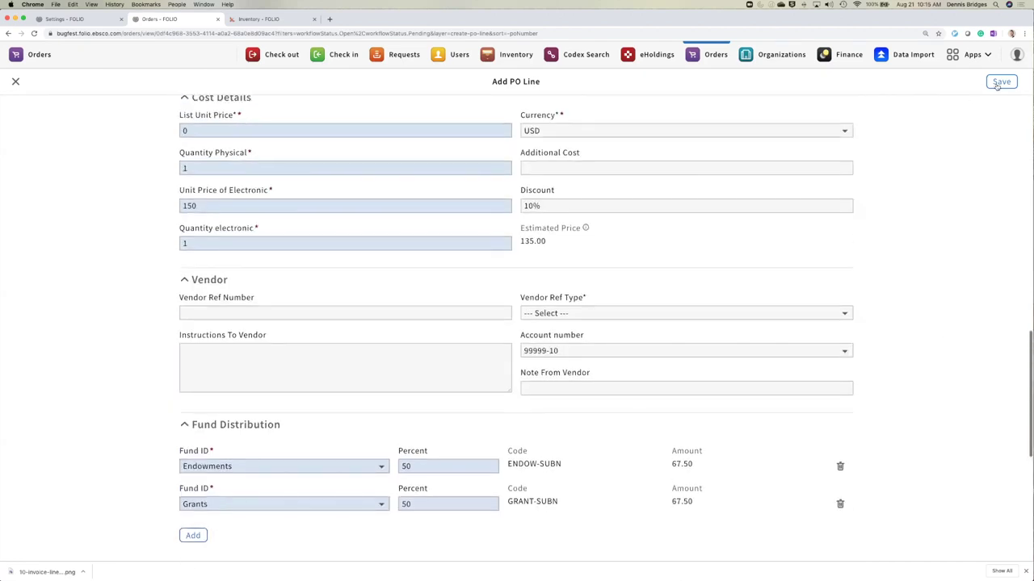
- Save the PO line, then open order ER10291 and submit the confirmation
{"action": "scroll", "coordinate": [971, 268], "scroll_direction": "up", "scroll_amount": 3}
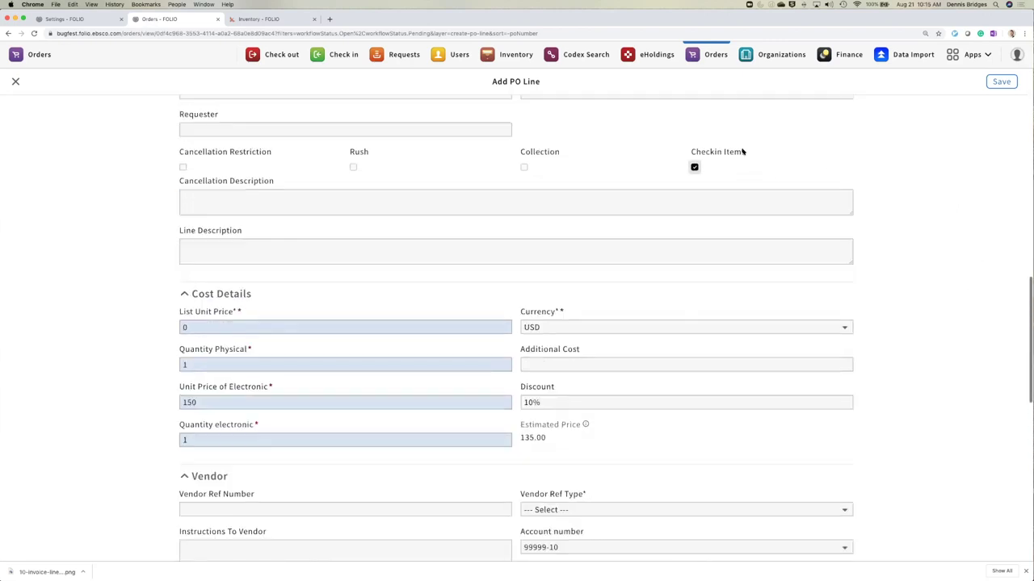
{"action": "left_click", "coordinate": [1001, 82]}
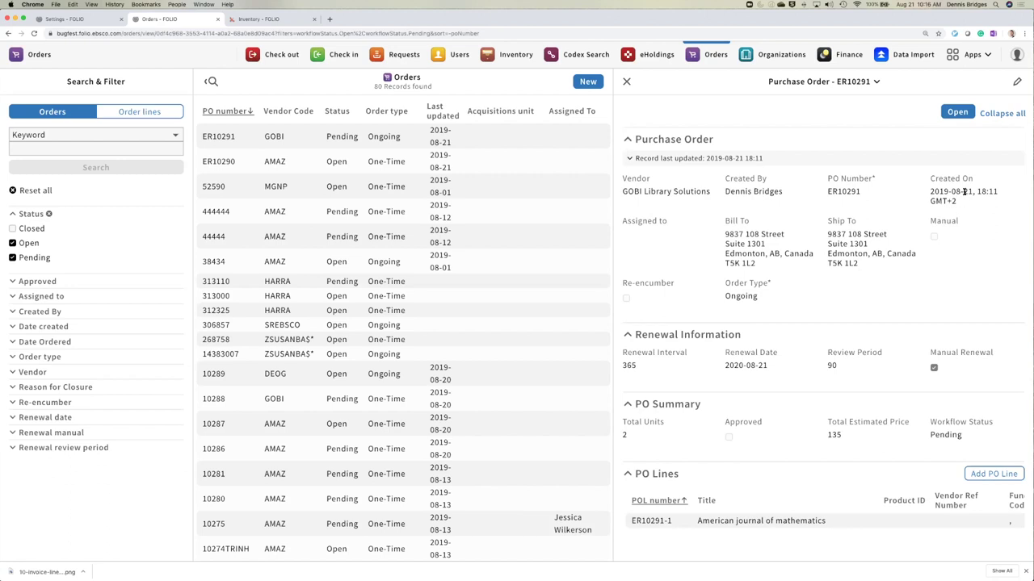
{"action": "left_click", "coordinate": [957, 113]}
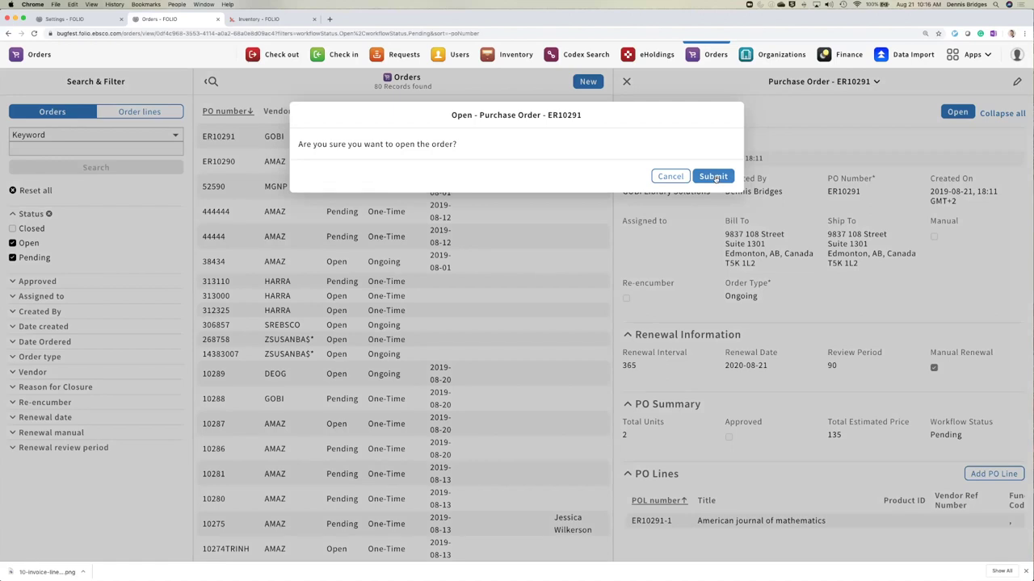
{"action": "left_click", "coordinate": [715, 177]}
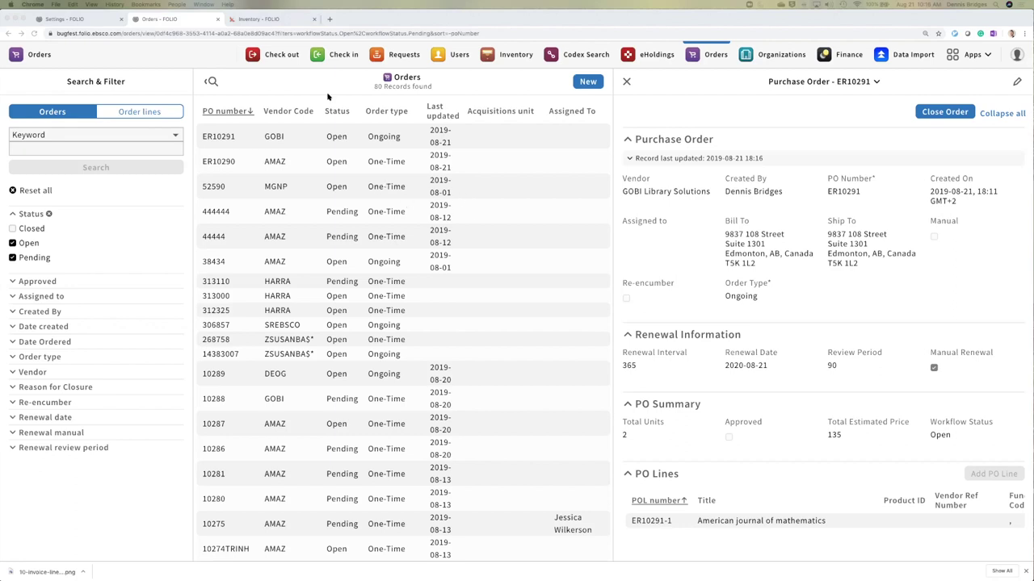
- Switch to the full-screen slideshow and advance to slide 8, "Create ongoing order and order line"
{"action": "key", "text": "ctrl+Up"}
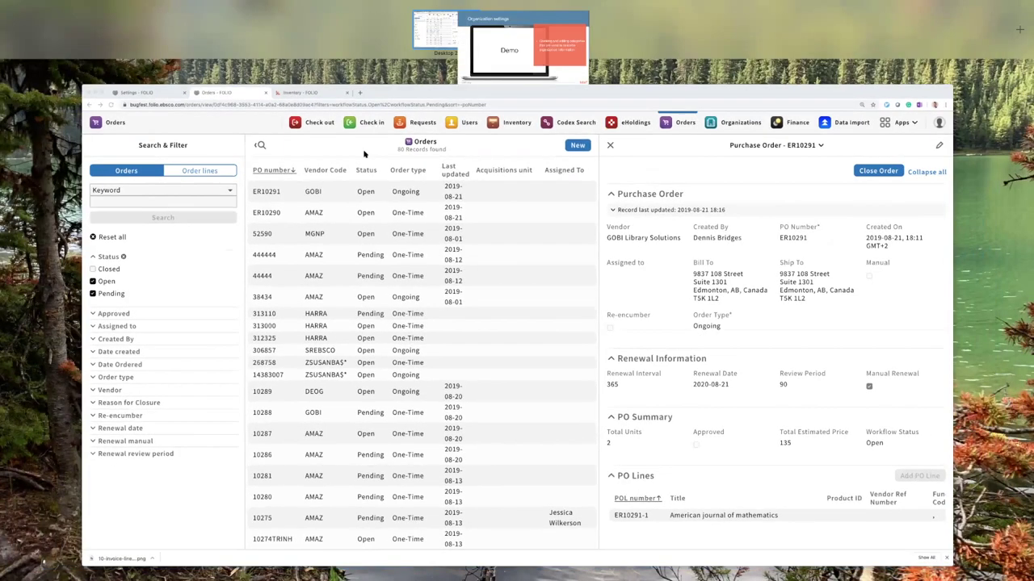
{"action": "left_click", "coordinate": [525, 18]}
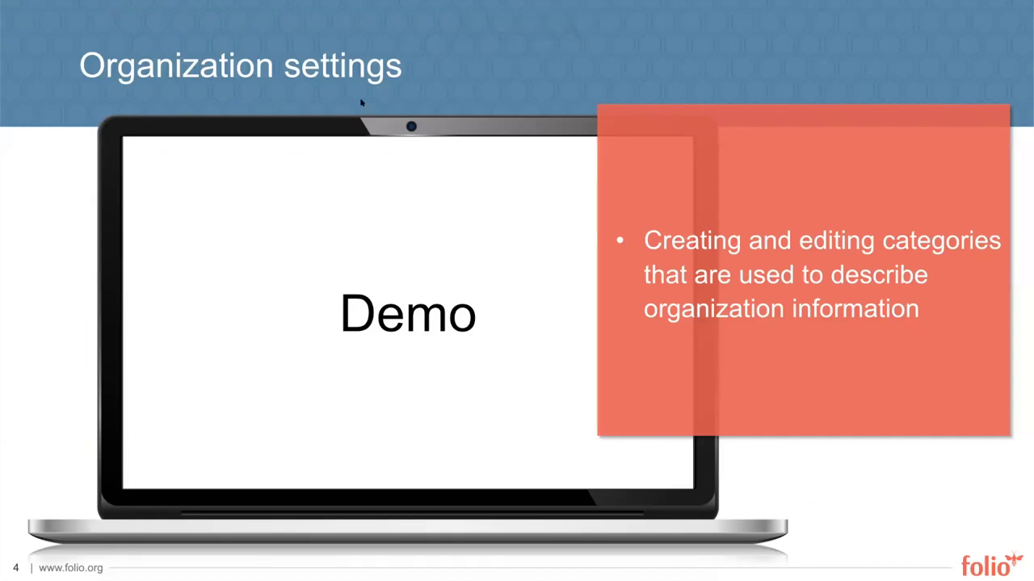
{"action": "key", "text": "Right"}
{"action": "key", "text": "Right"}
{"action": "key", "text": "Right"}
{"action": "key", "text": "Right"}
{"action": "key", "text": "Right"}
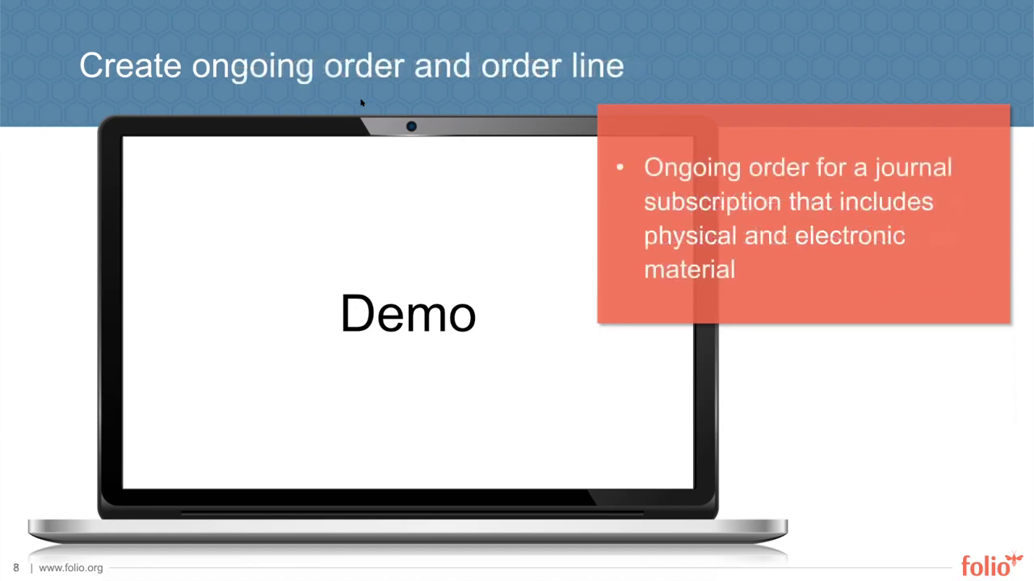
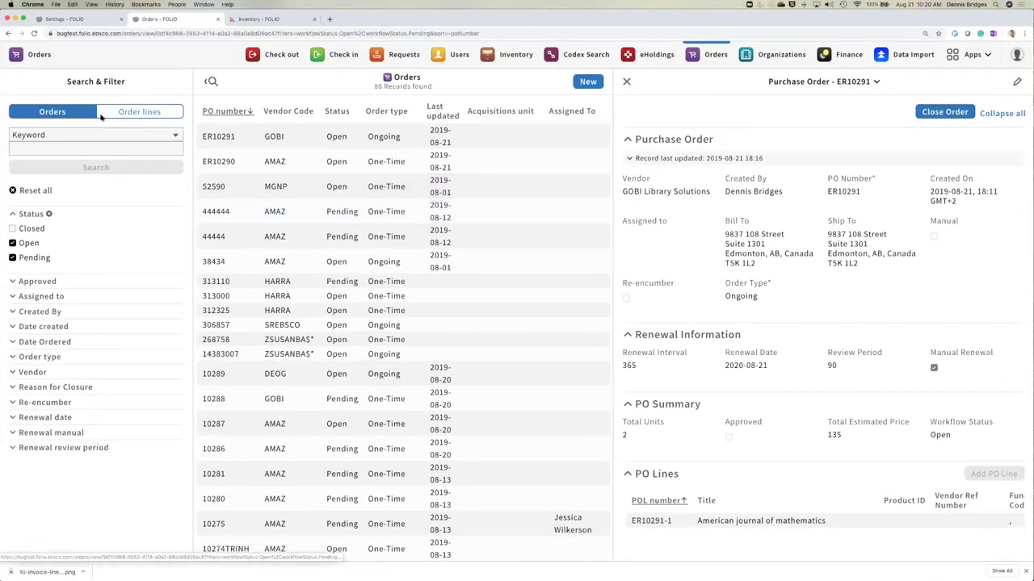
- Search orders by PO number, open purchase order ER10290, and view its line ER10290-1
{"action": "left_click", "coordinate": [59, 134]}
{"action": "left_click", "coordinate": [36, 169]}
{"action": "left_click", "coordinate": [58, 148]}
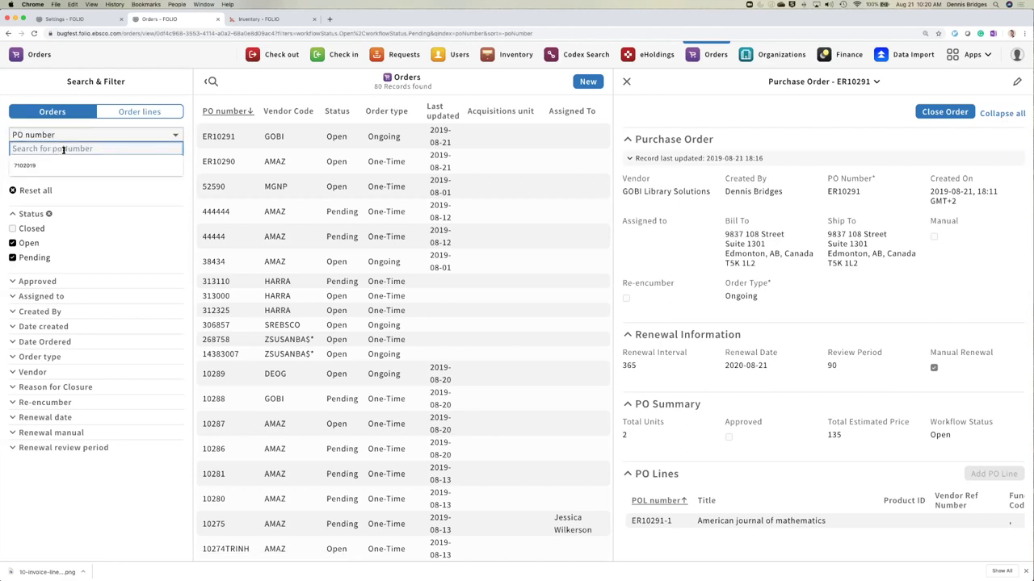
{"action": "left_click", "coordinate": [246, 163]}
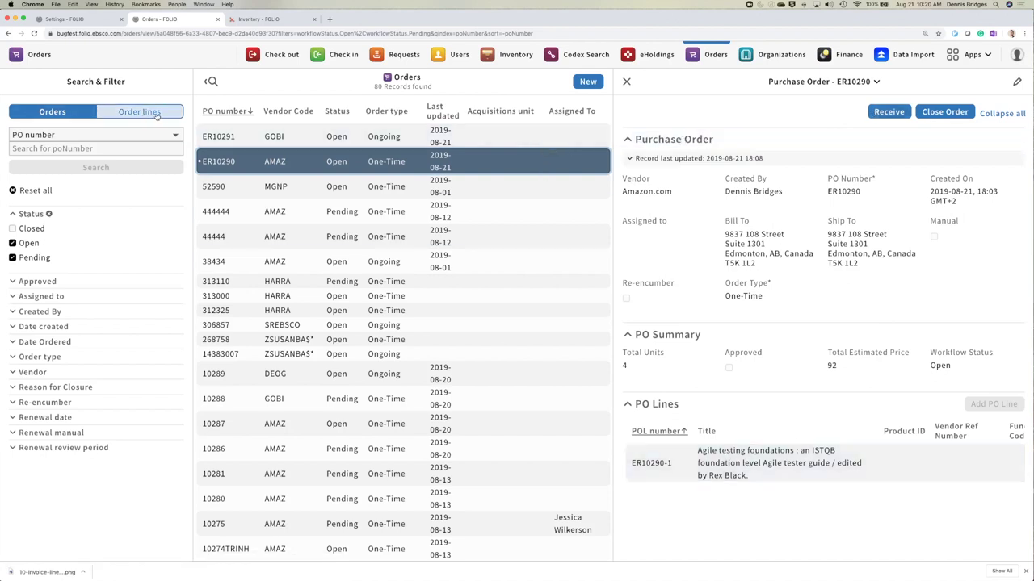
{"action": "left_click", "coordinate": [736, 466]}
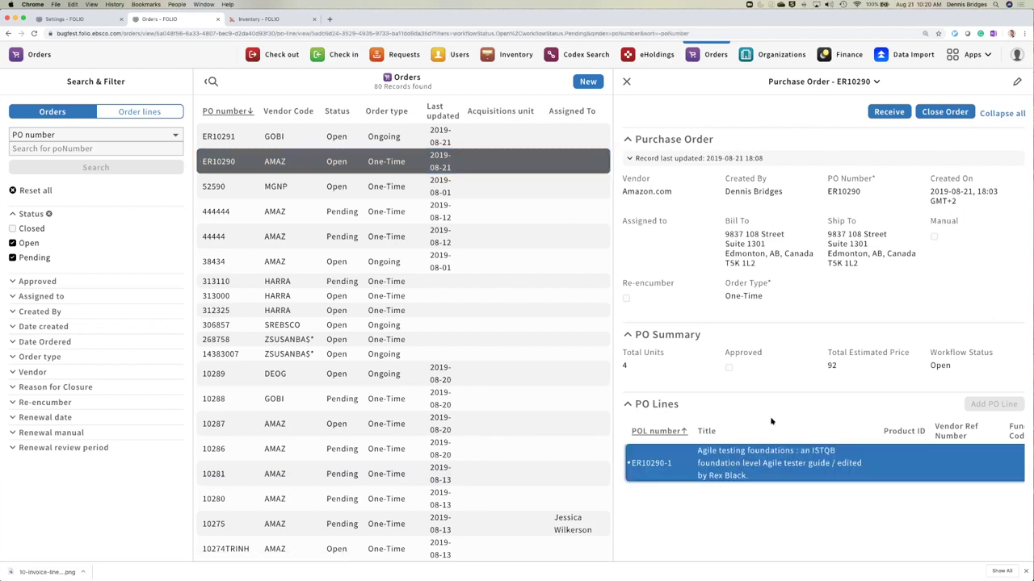
{"action": "left_click", "coordinate": [629, 81]}
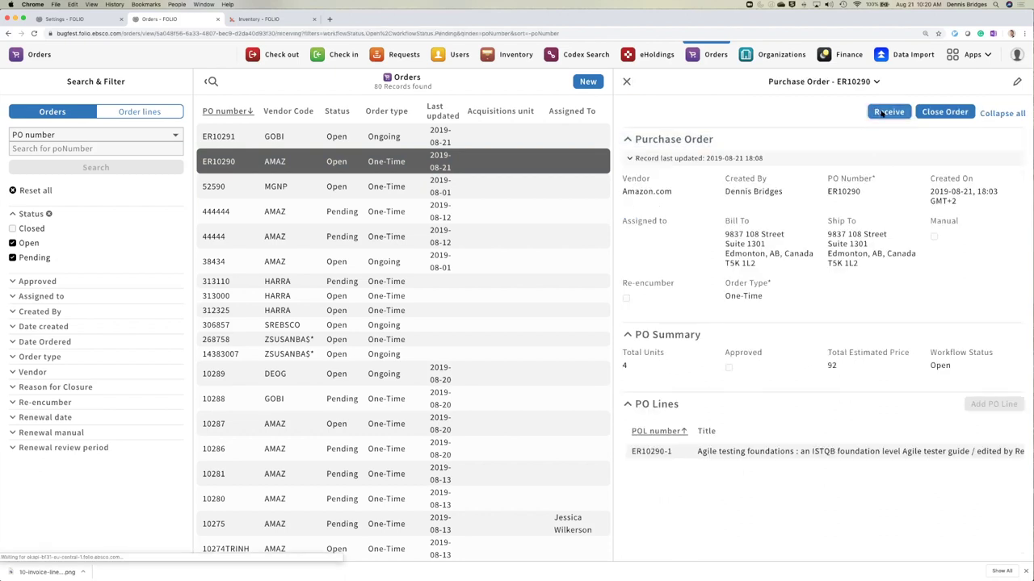
{"action": "left_click", "coordinate": [882, 113]}
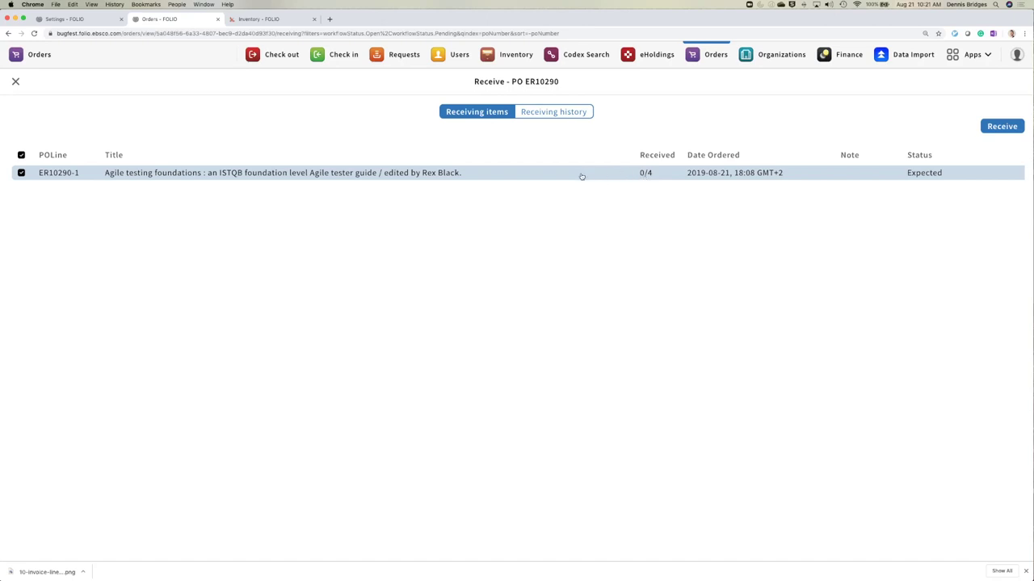
{"action": "left_click", "coordinate": [1002, 127]}
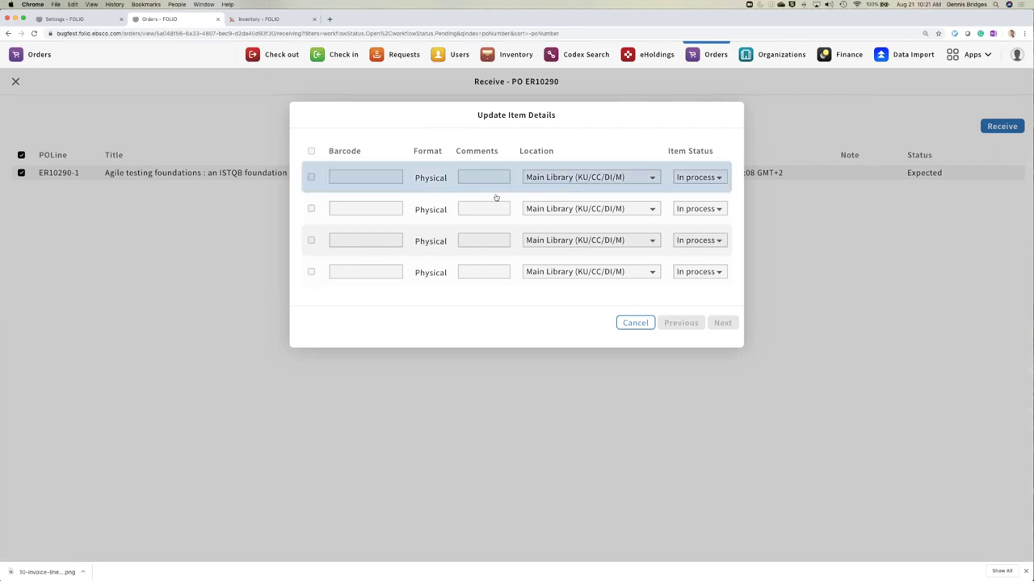
{"action": "left_click", "coordinate": [345, 177]}
{"action": "type", "text": "145134523"}
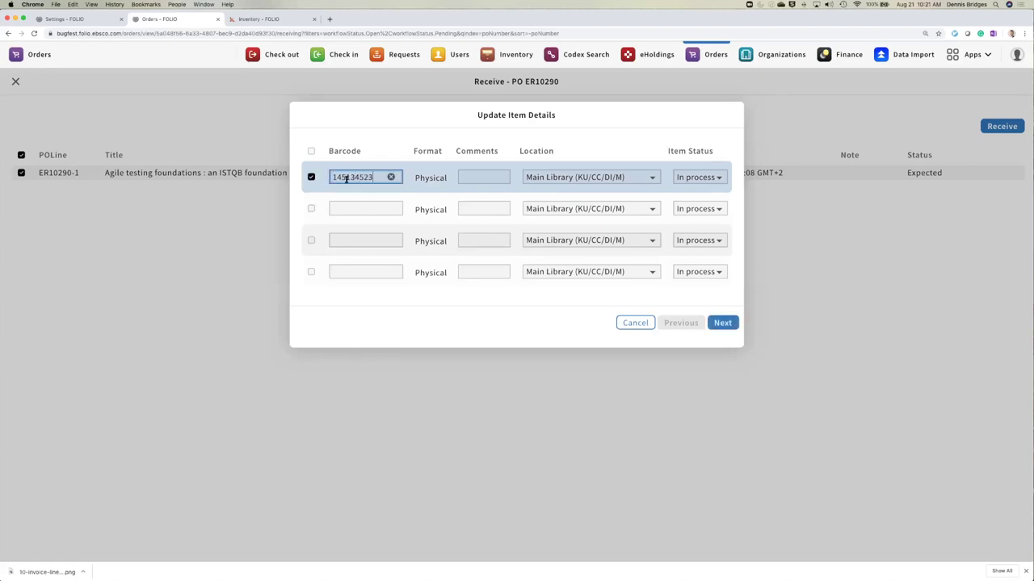
{"action": "left_click", "coordinate": [351, 209]}
{"action": "type", "text": "1434563233"}
{"action": "left_click", "coordinate": [355, 237]}
{"action": "type", "text": "48789456"}
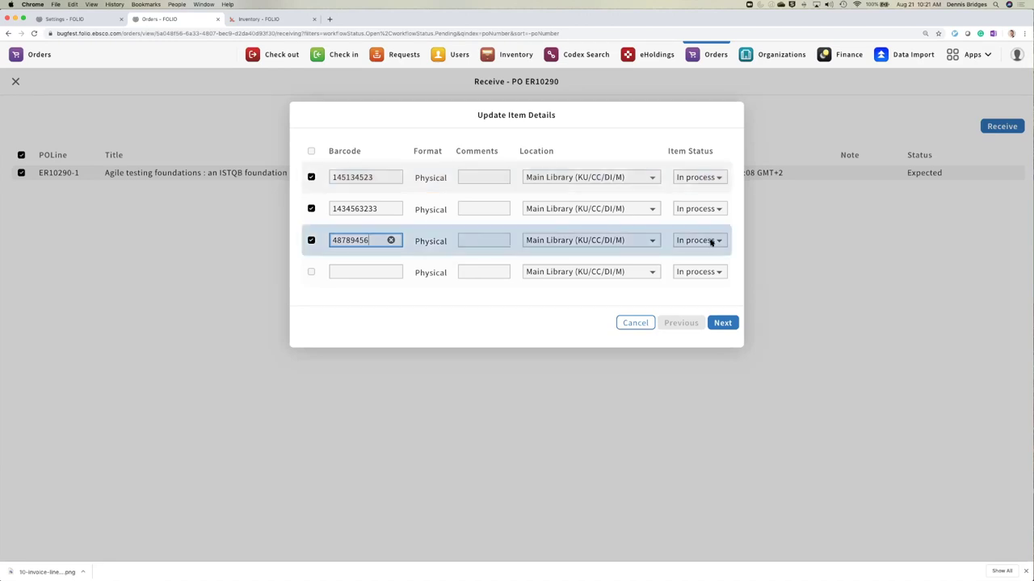
{"action": "left_click", "coordinate": [722, 323]}
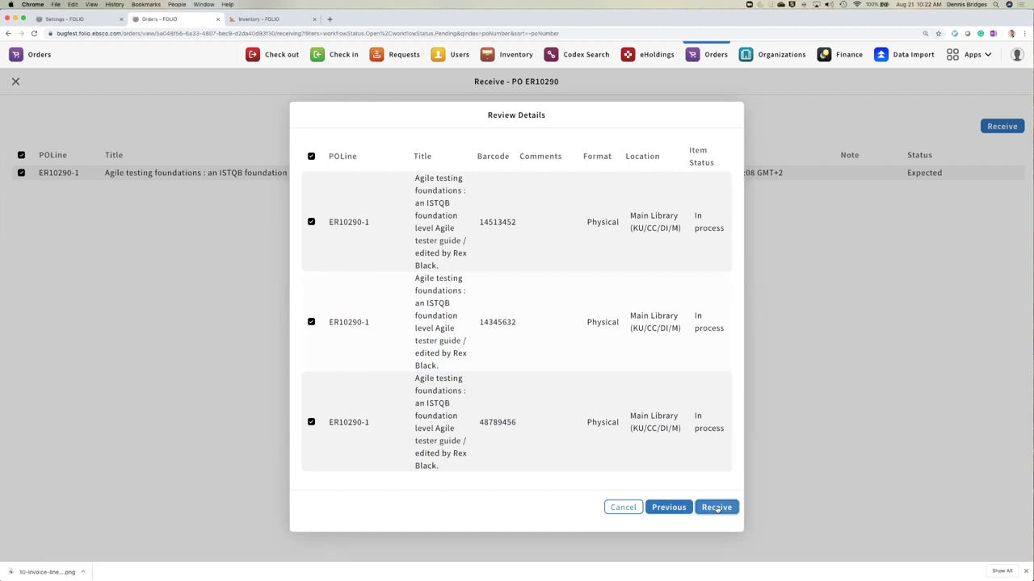
{"action": "left_click", "coordinate": [717, 508]}
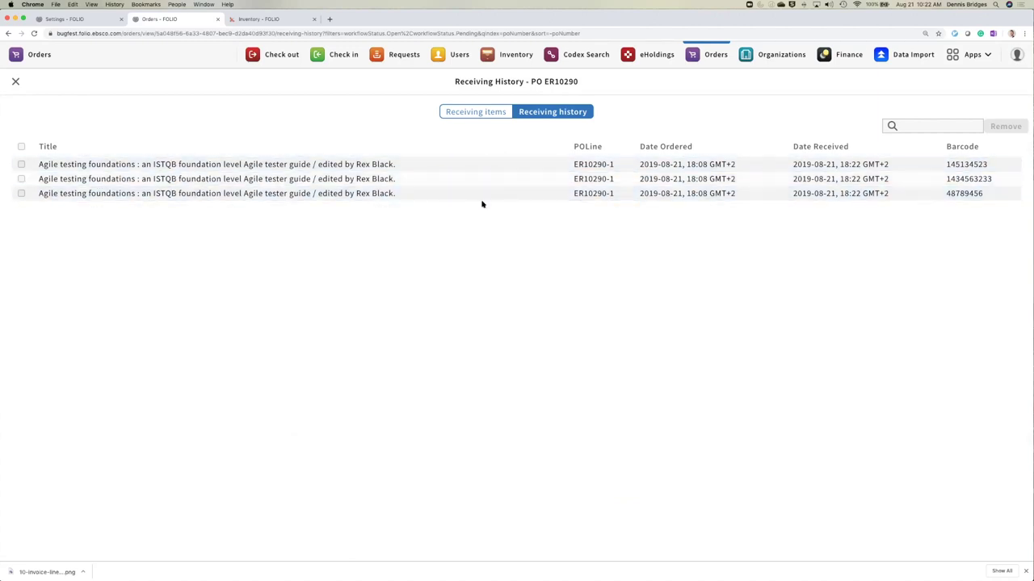
- Check the receiving history and items showing 3 of 4 copies received, then exit to PO ER10290
{"action": "left_click", "coordinate": [462, 112]}
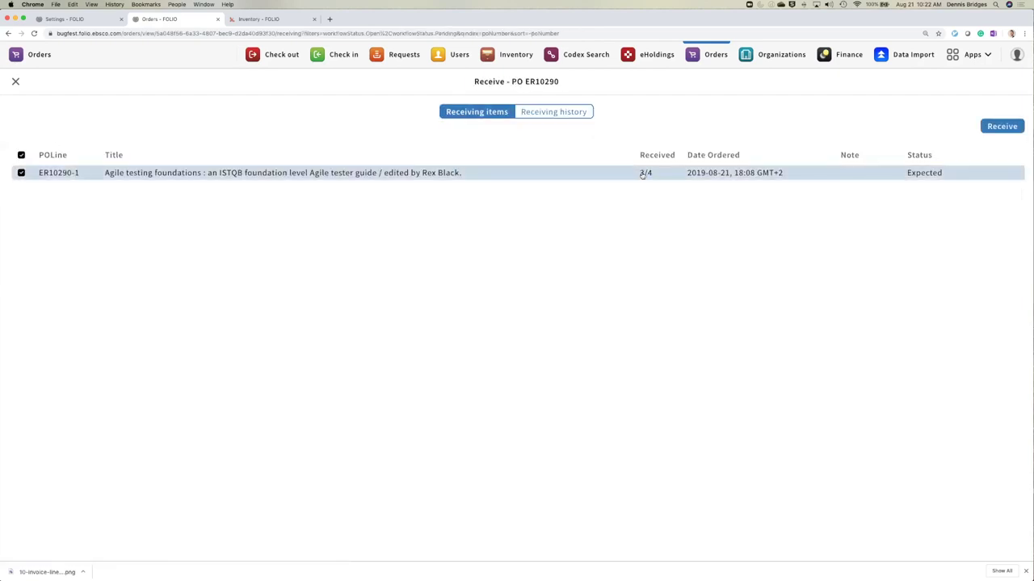
{"action": "left_click", "coordinate": [531, 111]}
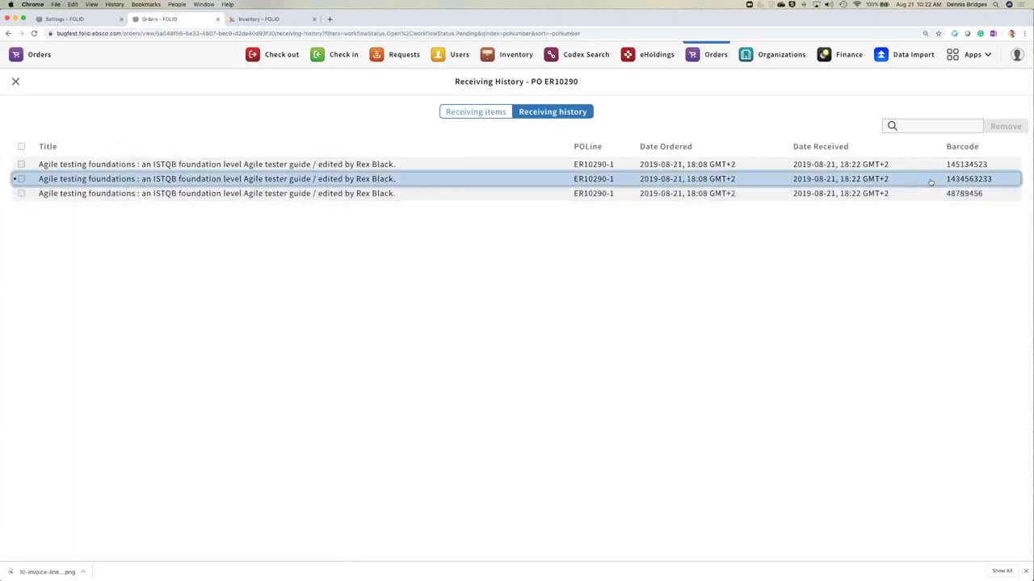
{"action": "left_click", "coordinate": [21, 178]}
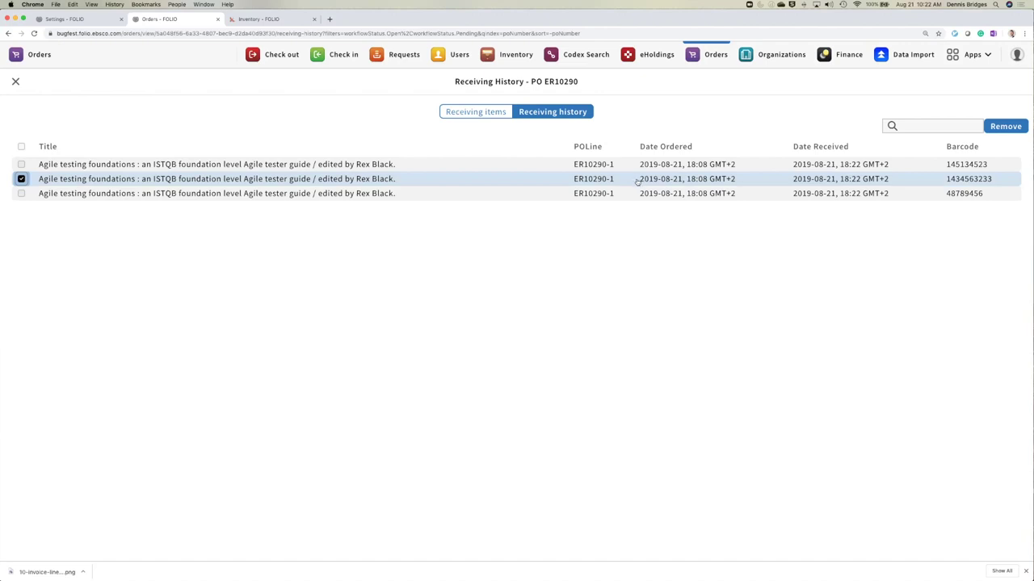
{"action": "left_click", "coordinate": [482, 113]}
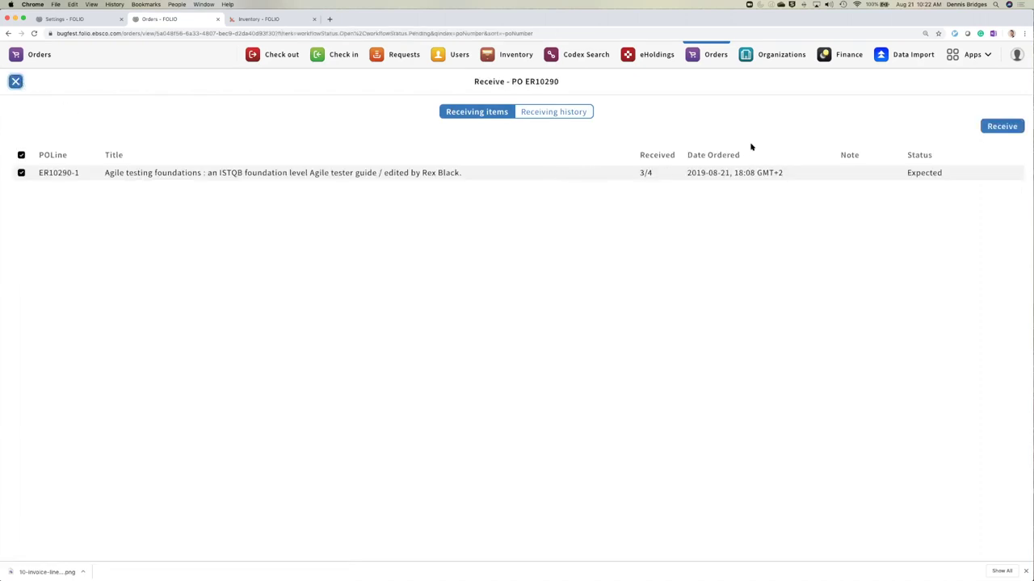
{"action": "key", "text": "Escape"}
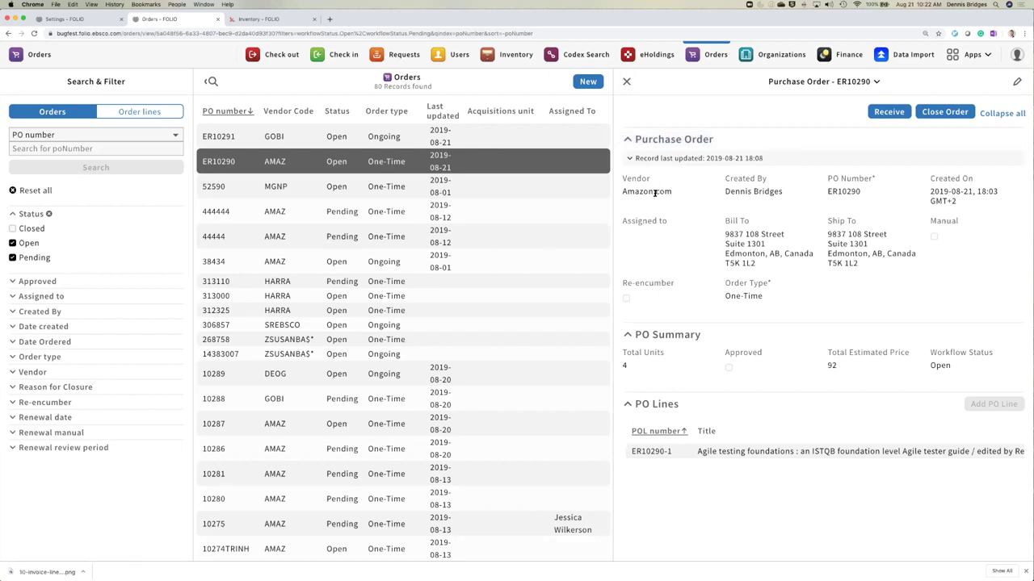
- Confirm in Inventory holdings that the three copies are In process, then return to line ER10290-1
{"action": "left_click", "coordinate": [709, 451]}
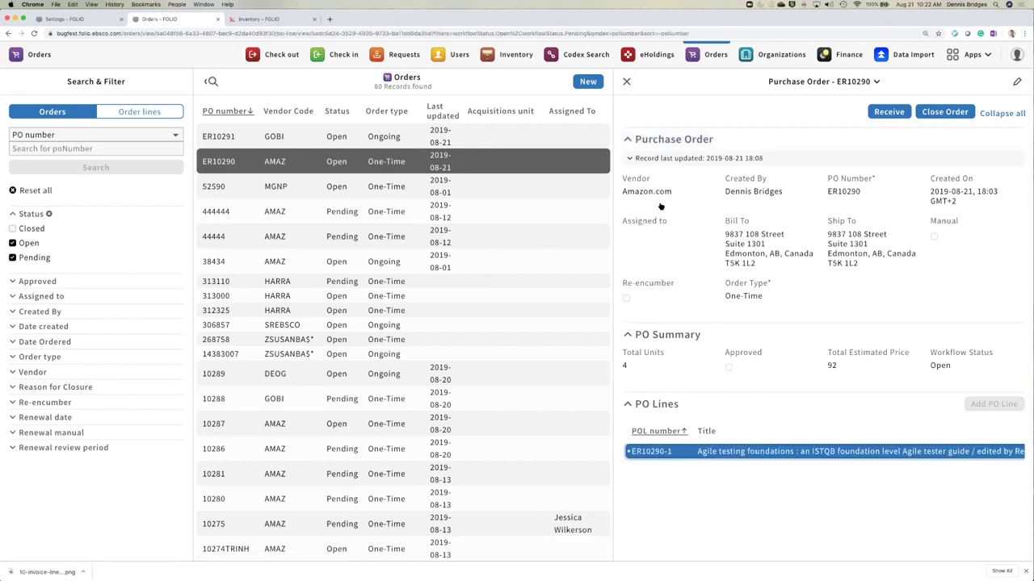
{"action": "left_click", "coordinate": [649, 226]}
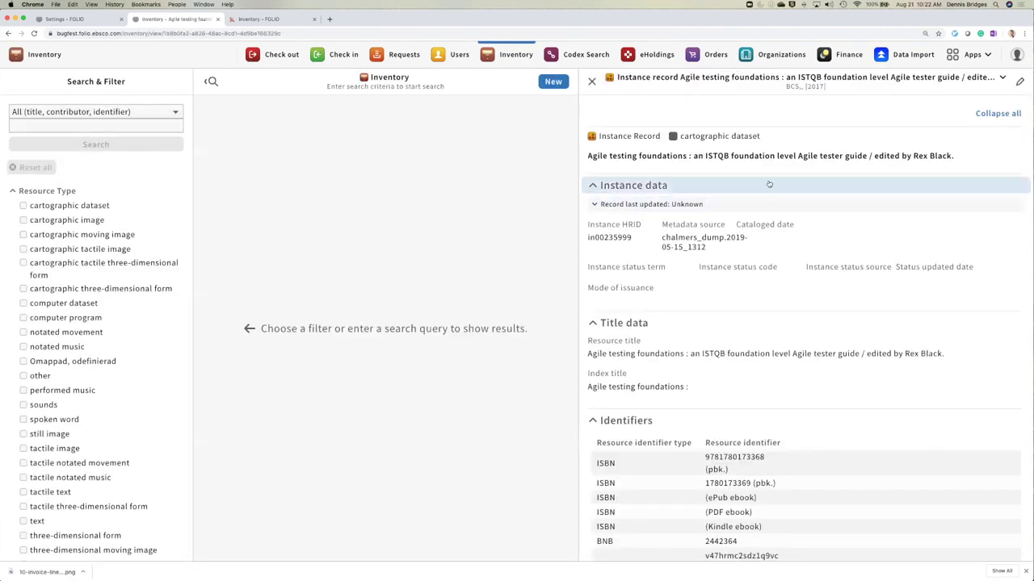
{"action": "scroll", "coordinate": [764, 202], "scroll_direction": "down", "scroll_amount": 10}
{"action": "scroll", "coordinate": [764, 201], "scroll_direction": "down", "scroll_amount": 8}
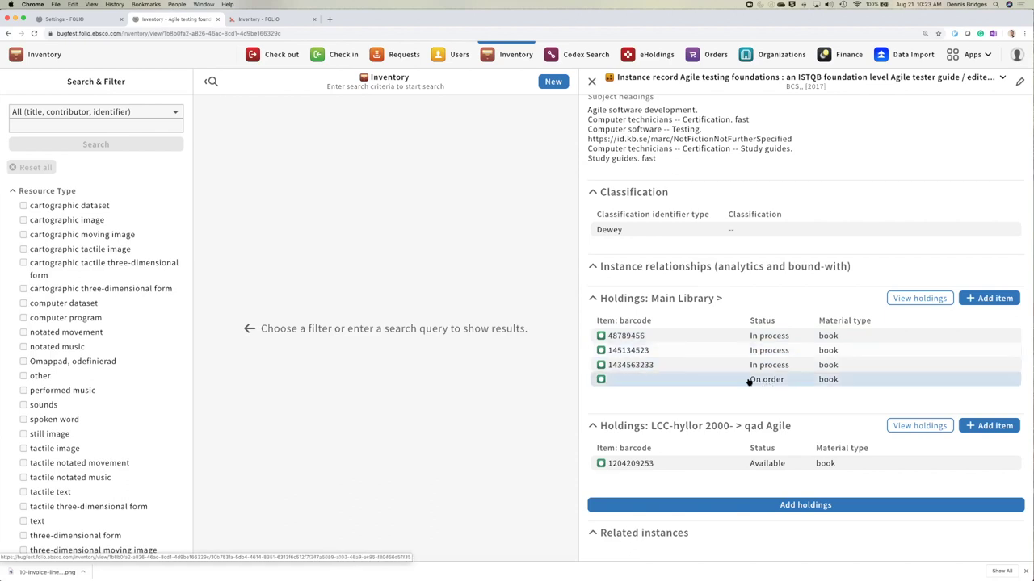
{"action": "scroll", "coordinate": [647, 337], "scroll_direction": "up", "scroll_amount": 1}
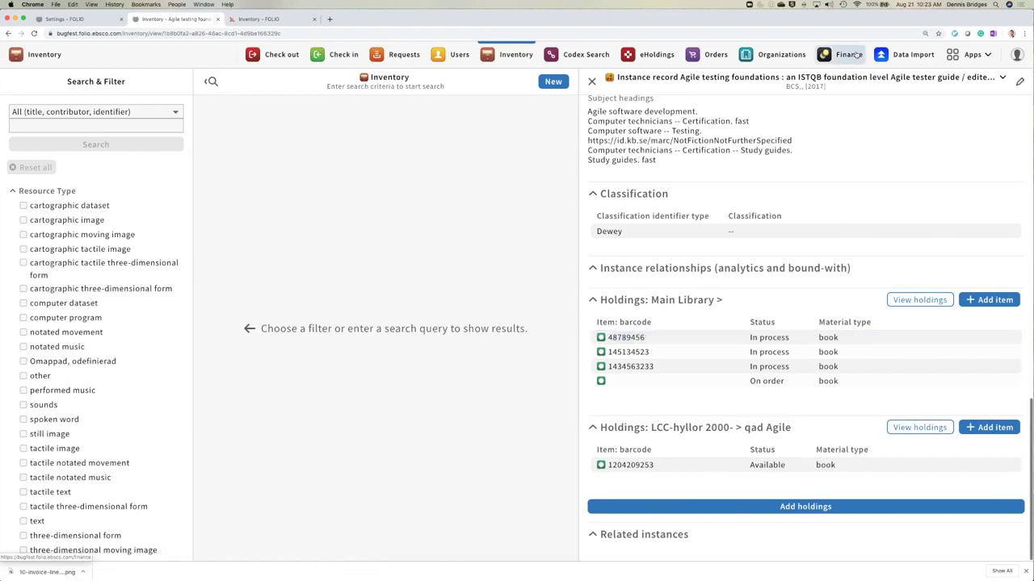
{"action": "left_click", "coordinate": [7, 34]}
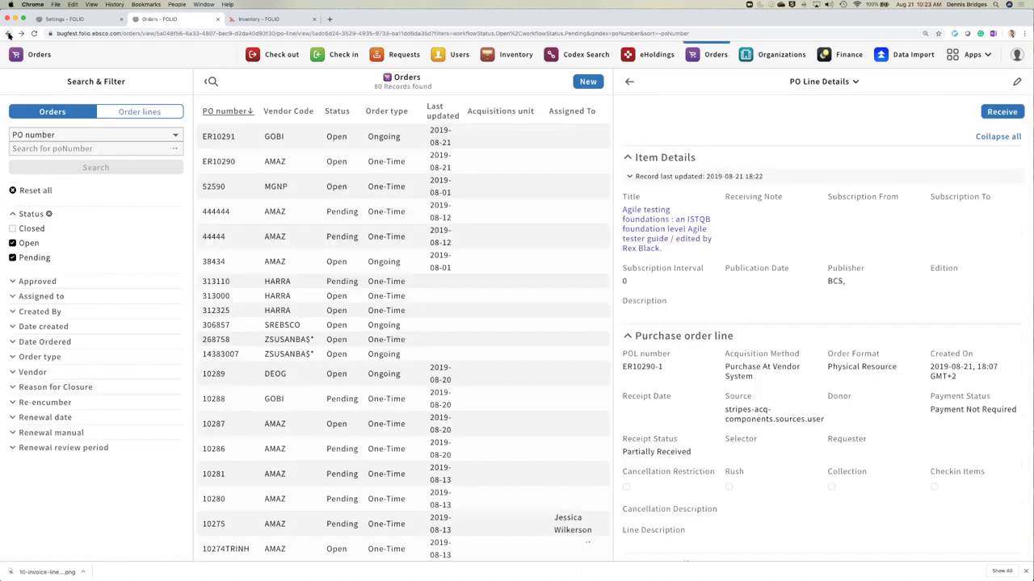
- Remove the piece with barcode 145134523 from ER10290's receiving history
{"action": "left_click", "coordinate": [997, 117]}
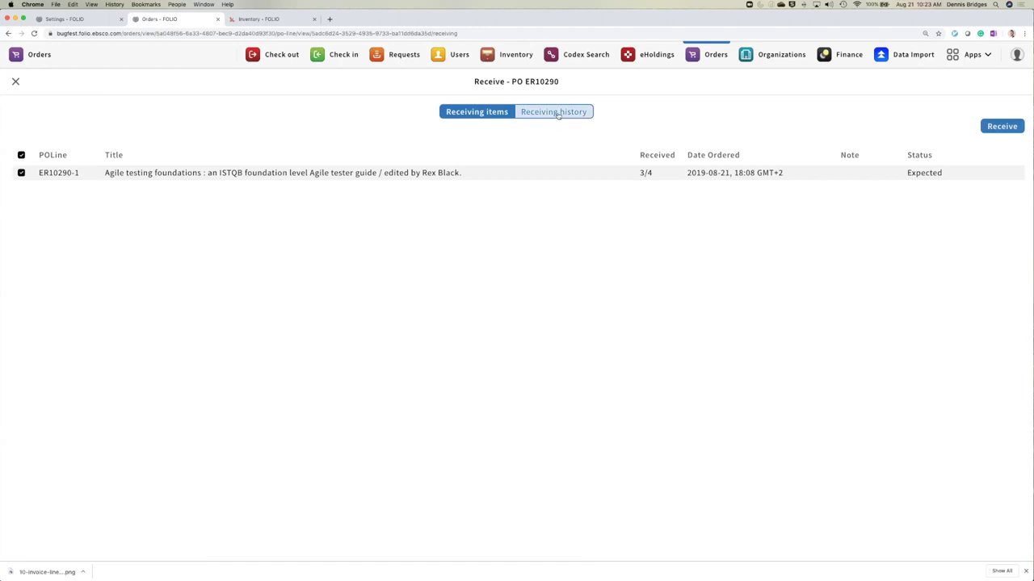
{"action": "left_click", "coordinate": [558, 115]}
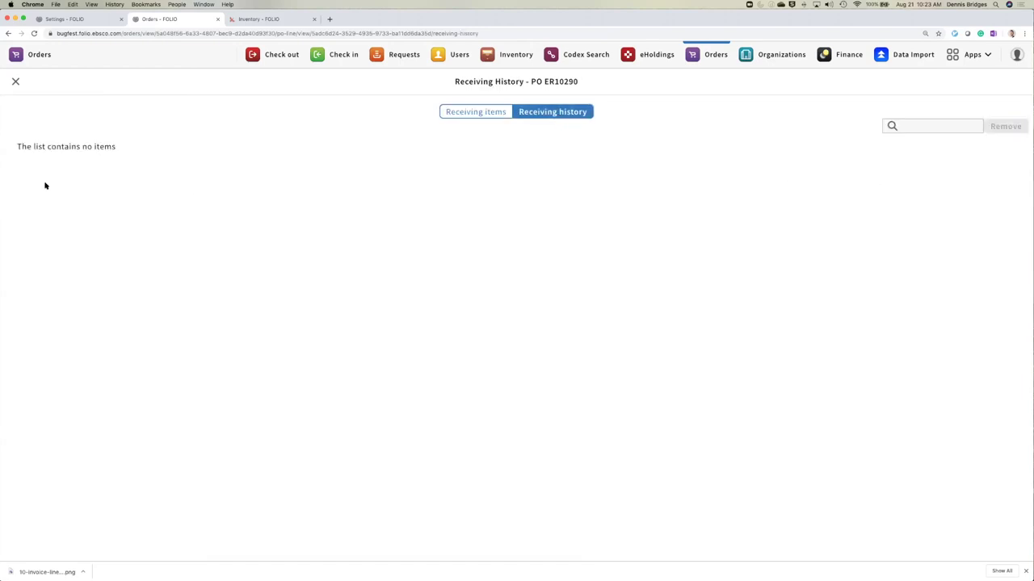
{"action": "left_click", "coordinate": [21, 164]}
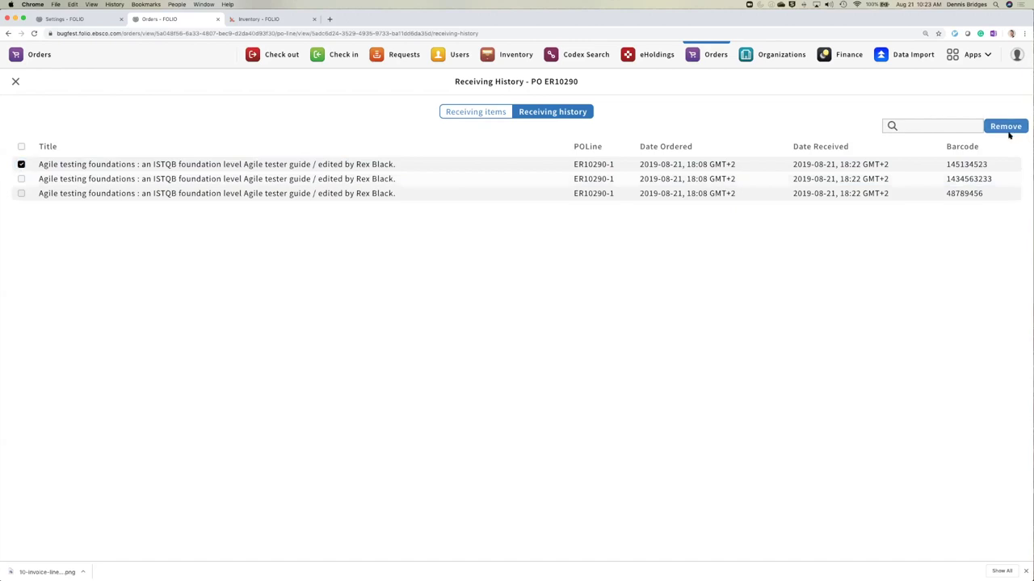
{"action": "left_click", "coordinate": [1008, 130]}
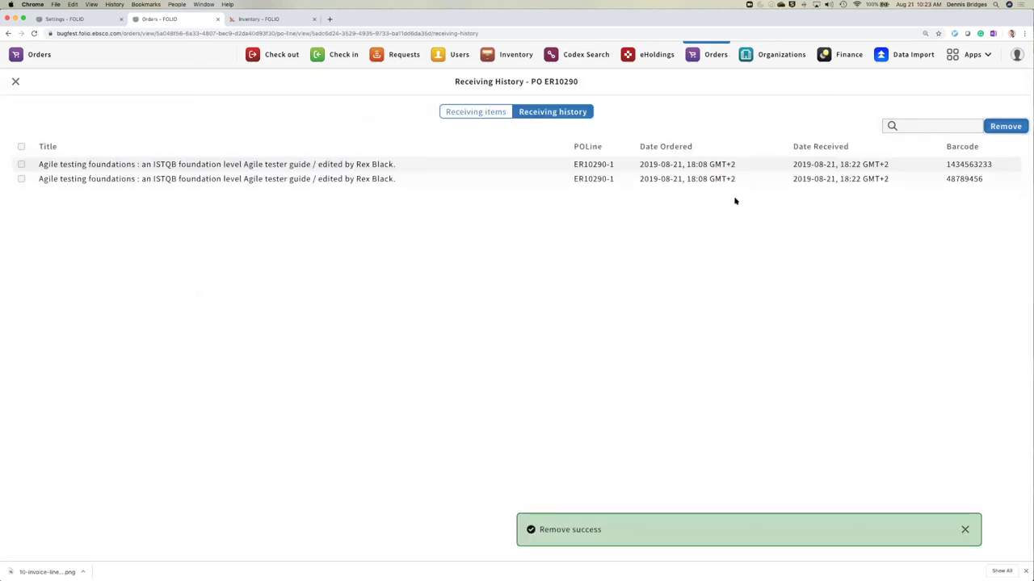
{"action": "left_click", "coordinate": [488, 113]}
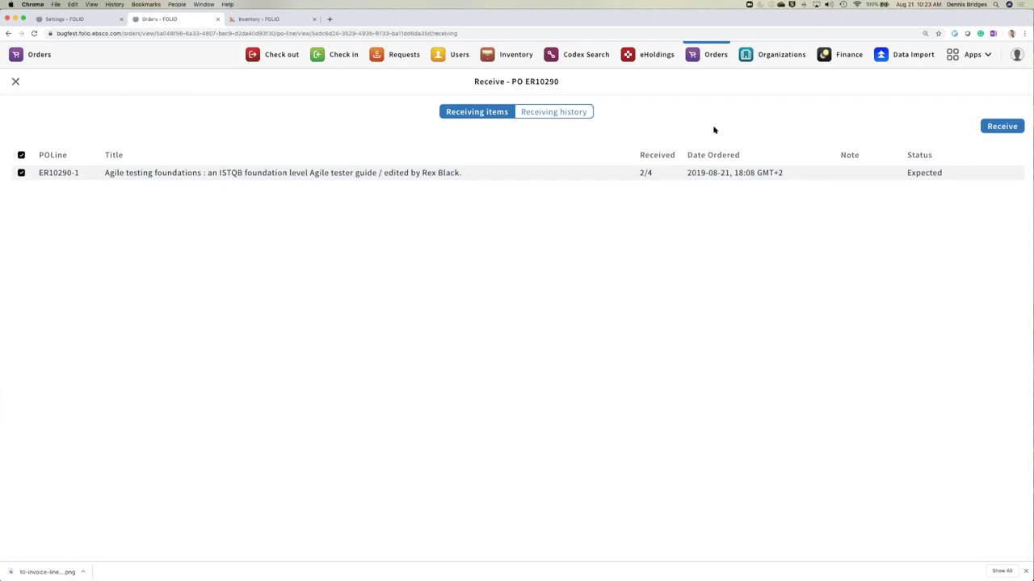
- Receive the remaining two copies with barcodes 67873452 and 3563456
{"action": "left_click", "coordinate": [1001, 127]}
{"action": "left_click_drag", "start_coordinate": [373, 178], "coordinate": [296, 186]}
{"action": "type", "text": "67873452"}
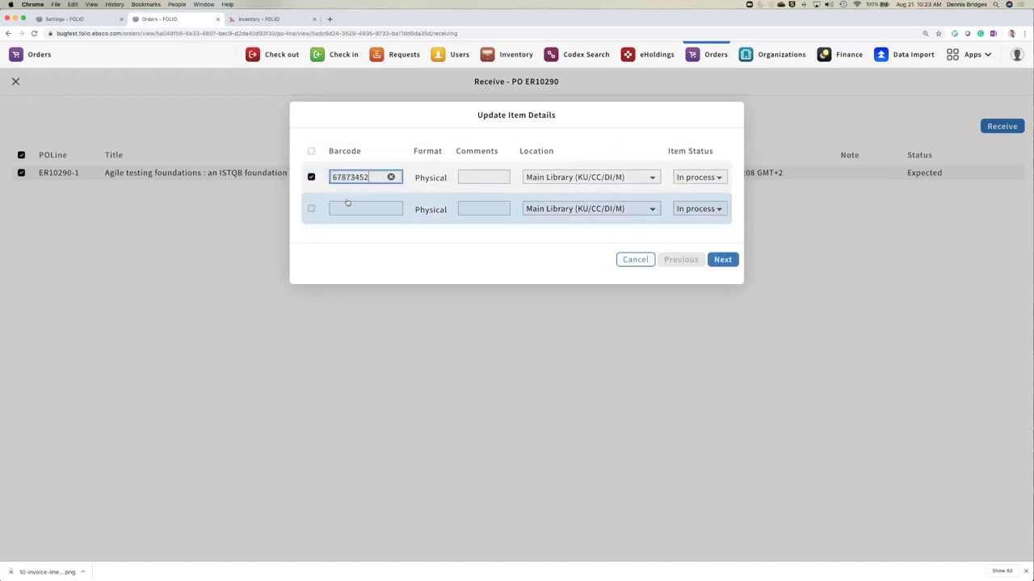
{"action": "left_click", "coordinate": [348, 209]}
{"action": "type", "text": "3563456"}
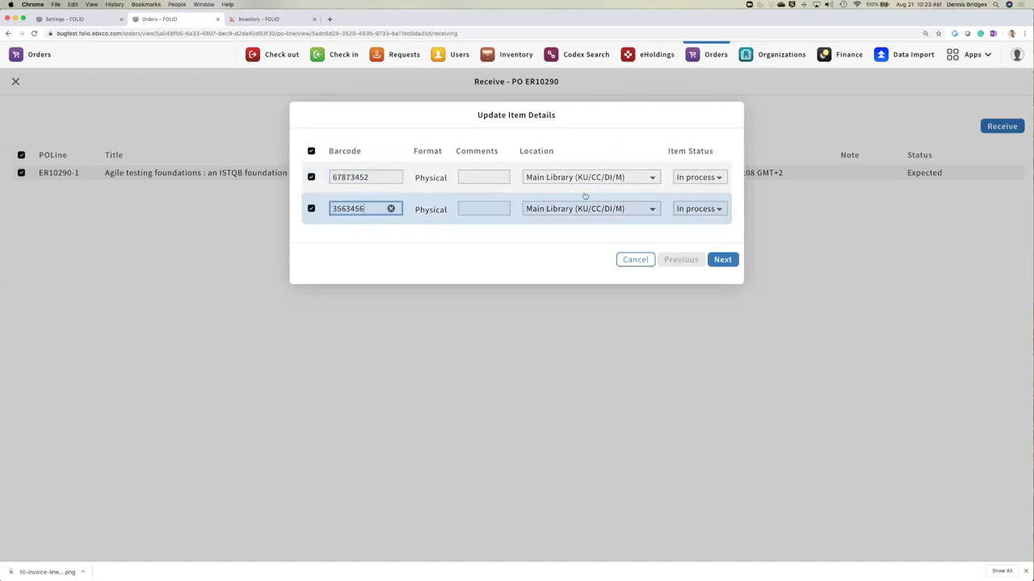
{"action": "left_click", "coordinate": [723, 259]}
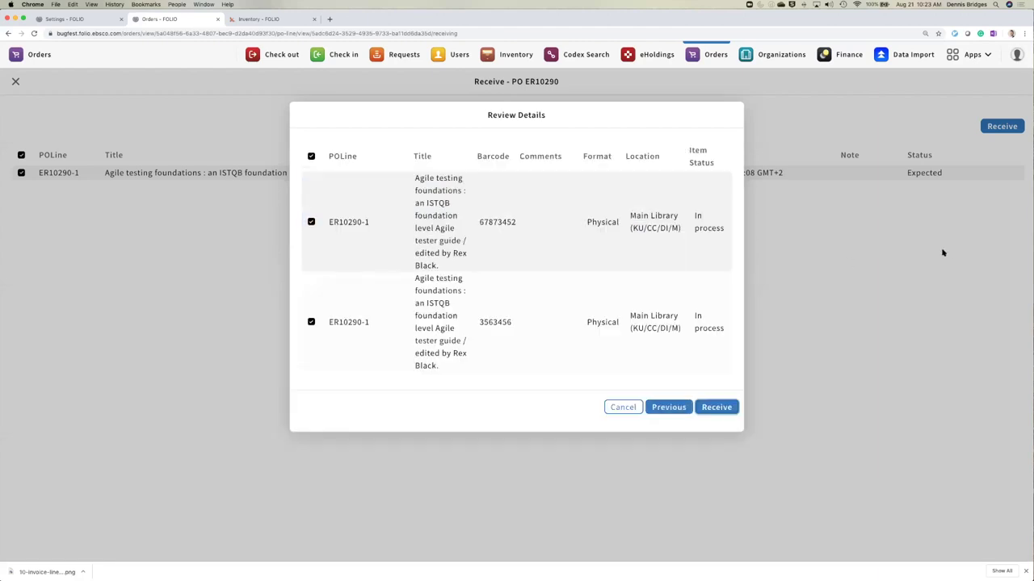
{"action": "key", "text": "Return"}
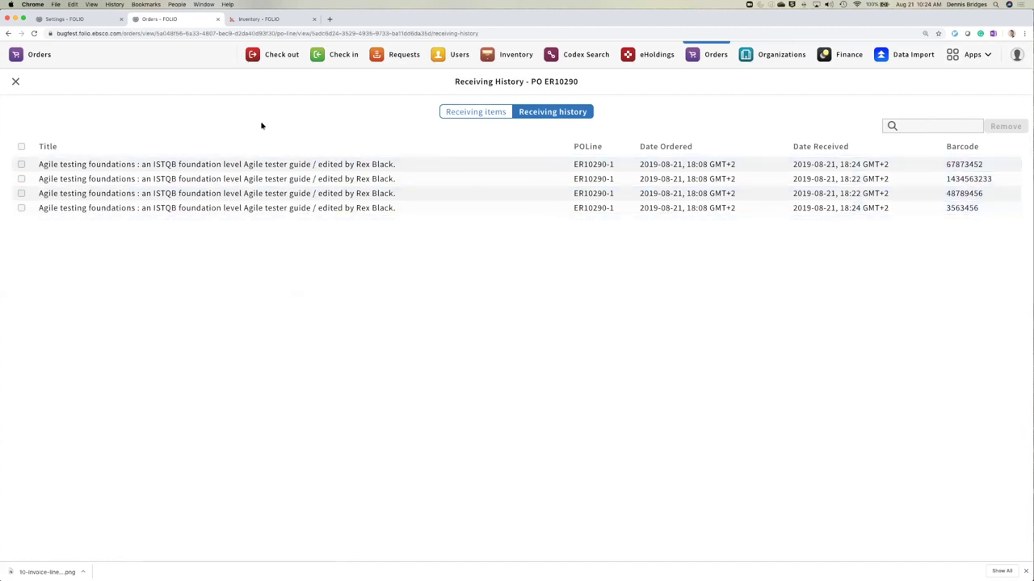
- Return to ER10290, now Closed as Complete, and reset filters to list all 79 orders
{"action": "left_click", "coordinate": [15, 83]}
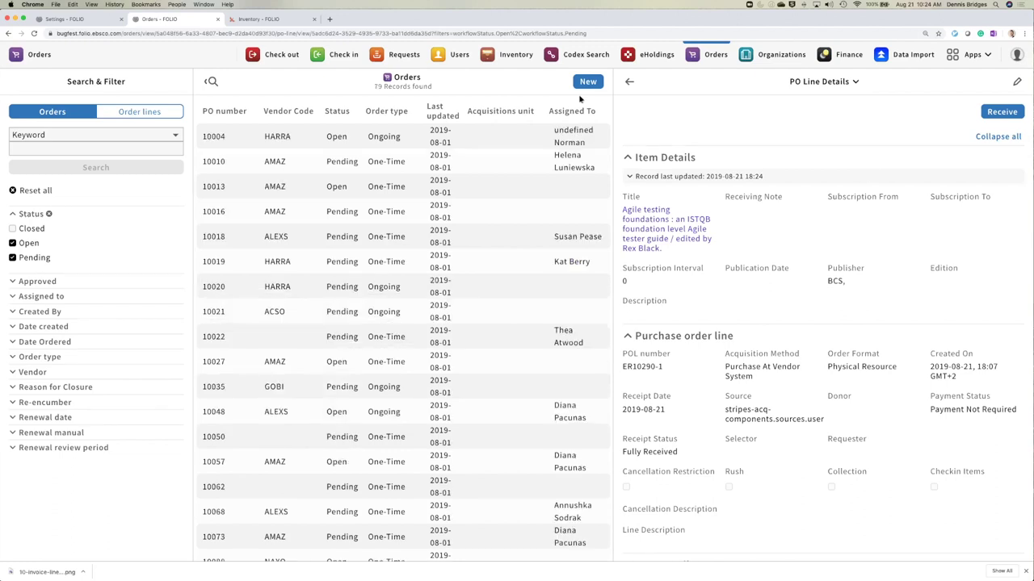
{"action": "left_click", "coordinate": [629, 82]}
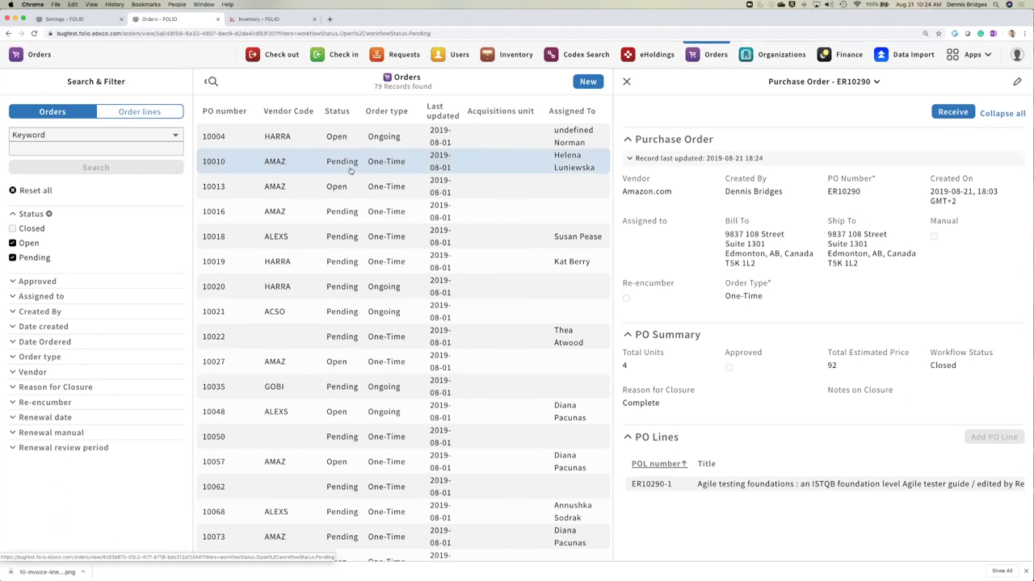
{"action": "left_click", "coordinate": [36, 113]}
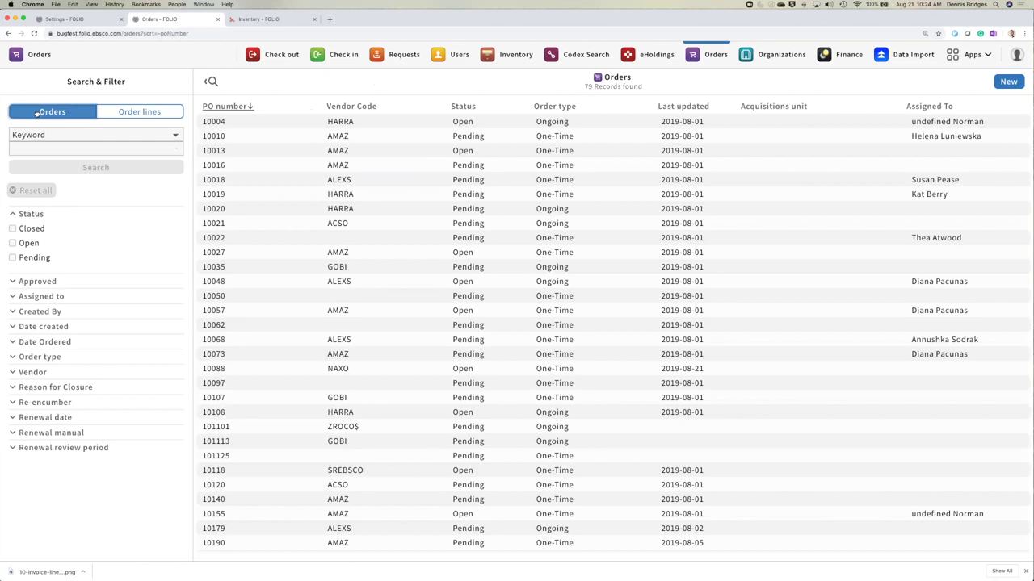
- Search orders by PO number for 'ER1' and open ongoing order ER10291 from GOBI
{"action": "left_click", "coordinate": [36, 147]}
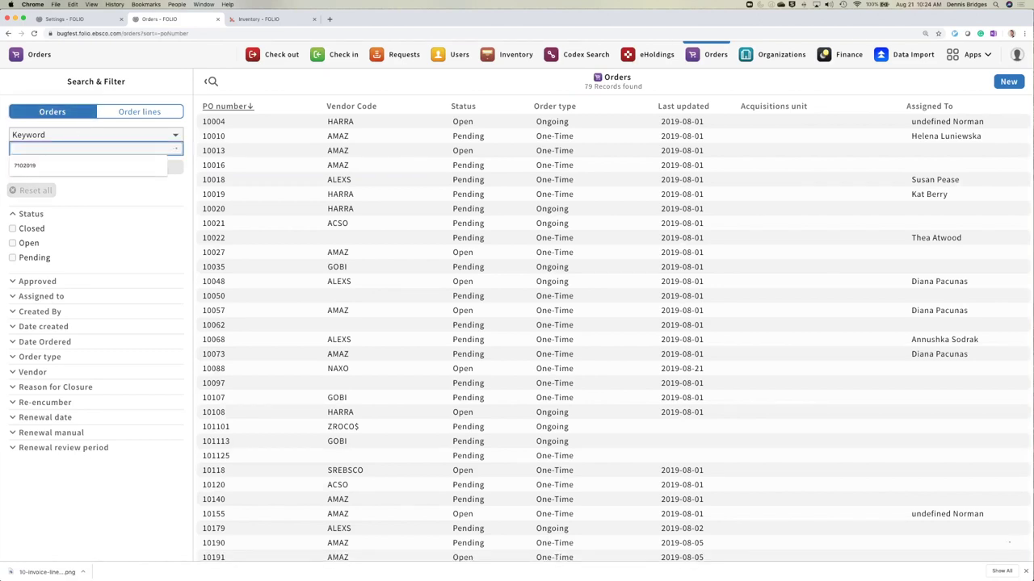
{"action": "type", "text": "ER"}
{"action": "key", "text": "Return"}
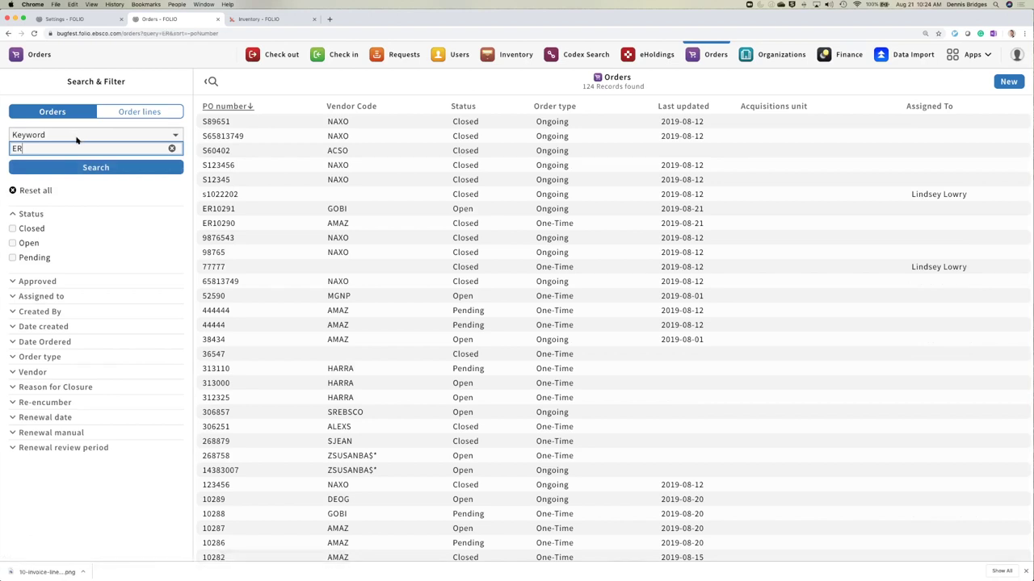
{"action": "left_click", "coordinate": [88, 138]}
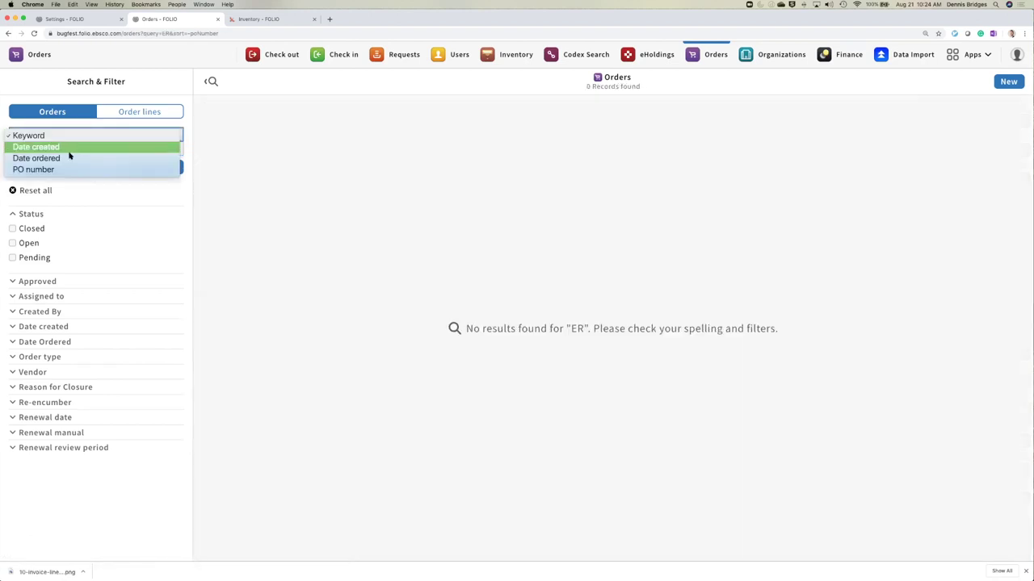
{"action": "left_click", "coordinate": [65, 169]}
{"action": "left_click", "coordinate": [54, 147]}
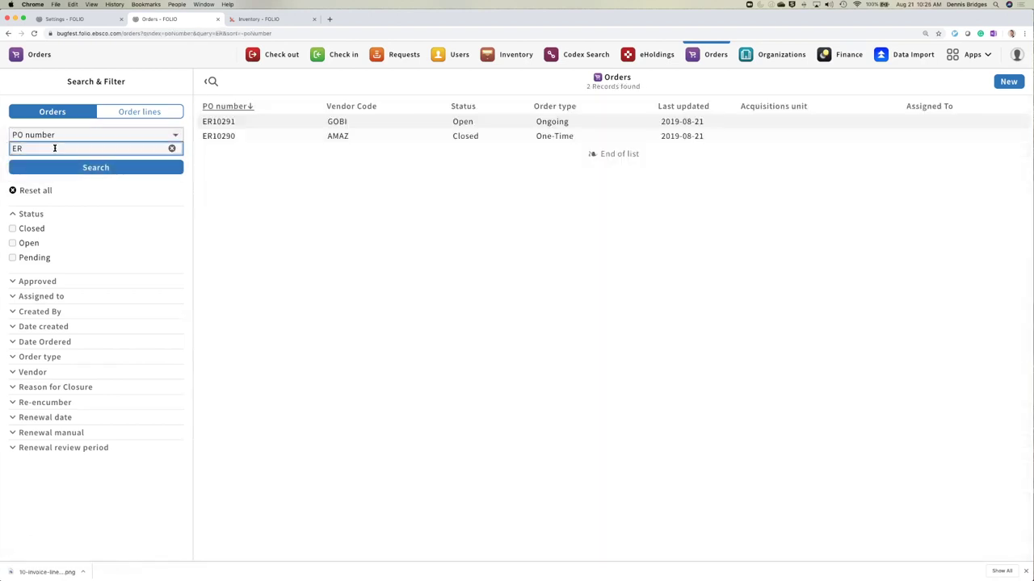
{"action": "type", "text": "1"}
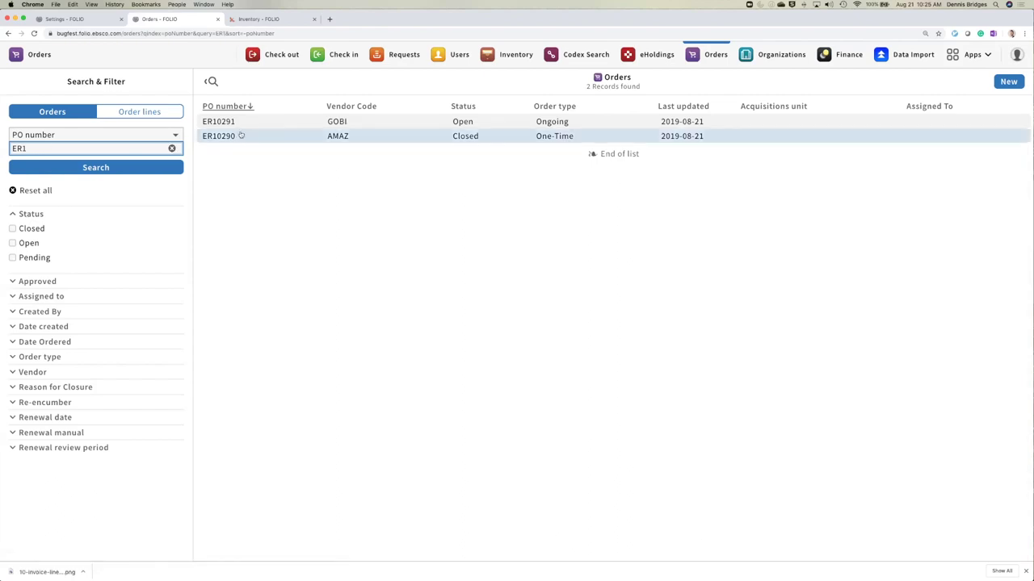
{"action": "left_click", "coordinate": [243, 122]}
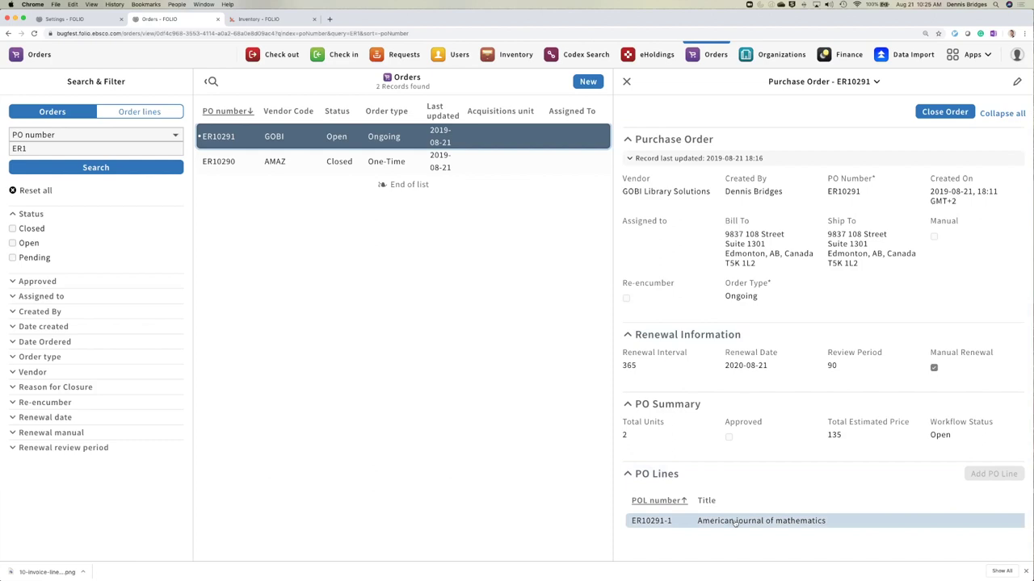
- From line ER10291-1's Check-in page, add a new piece captioned 'Issue 1'
{"action": "left_click", "coordinate": [734, 522]}
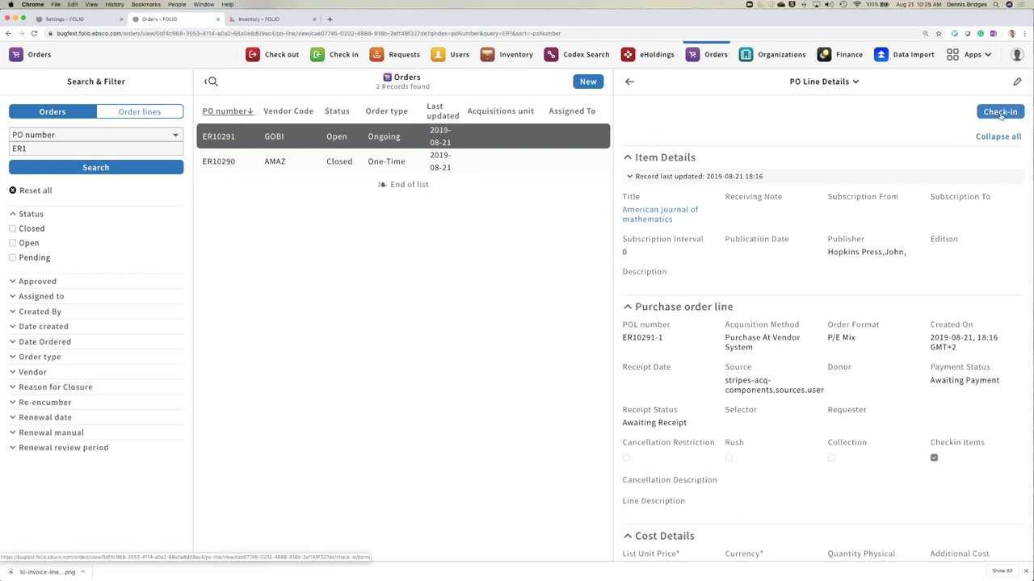
{"action": "left_click", "coordinate": [1000, 112]}
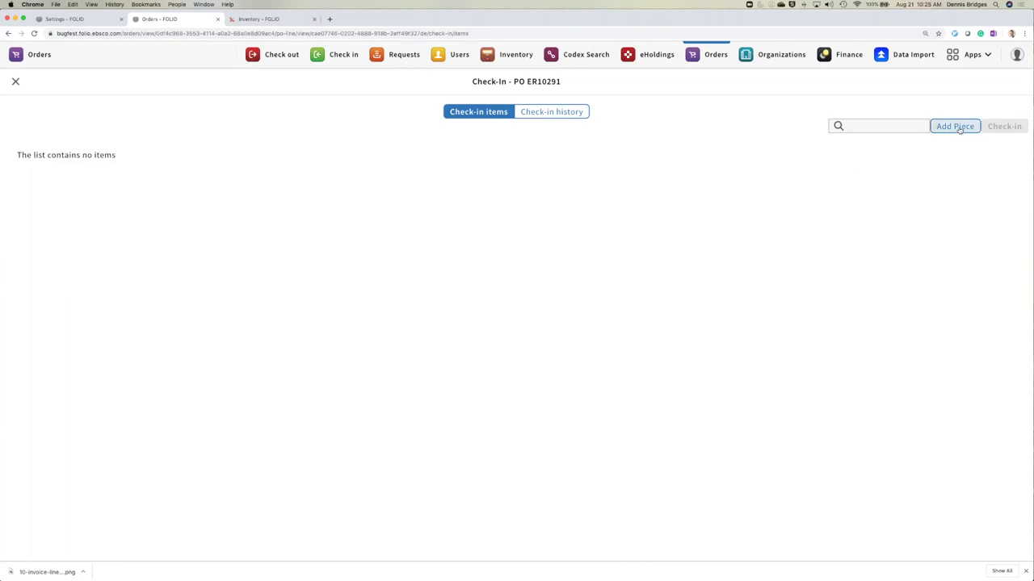
{"action": "left_click", "coordinate": [958, 127]}
{"action": "left_click", "coordinate": [472, 162]}
{"action": "type", "text": "Reg"}
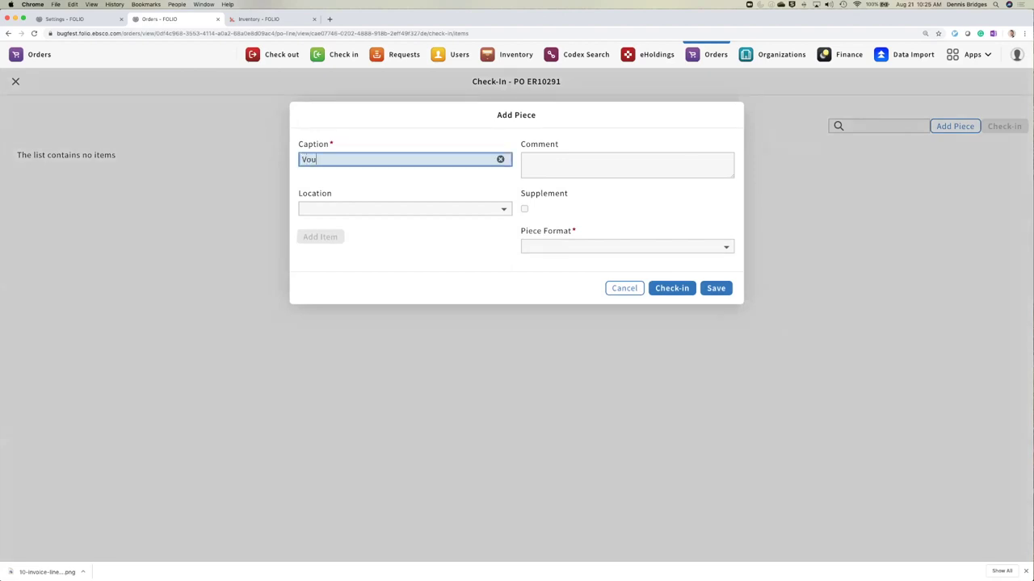
{"action": "key", "text": "BackSpace"}
{"action": "key", "text": "BackSpace"}
{"action": "key", "text": "BackSpace"}
{"action": "type", "text": "Issue"}
- Set the piece location to Main Library and format to Physical, then add an item
{"action": "left_click", "coordinate": [502, 209]}
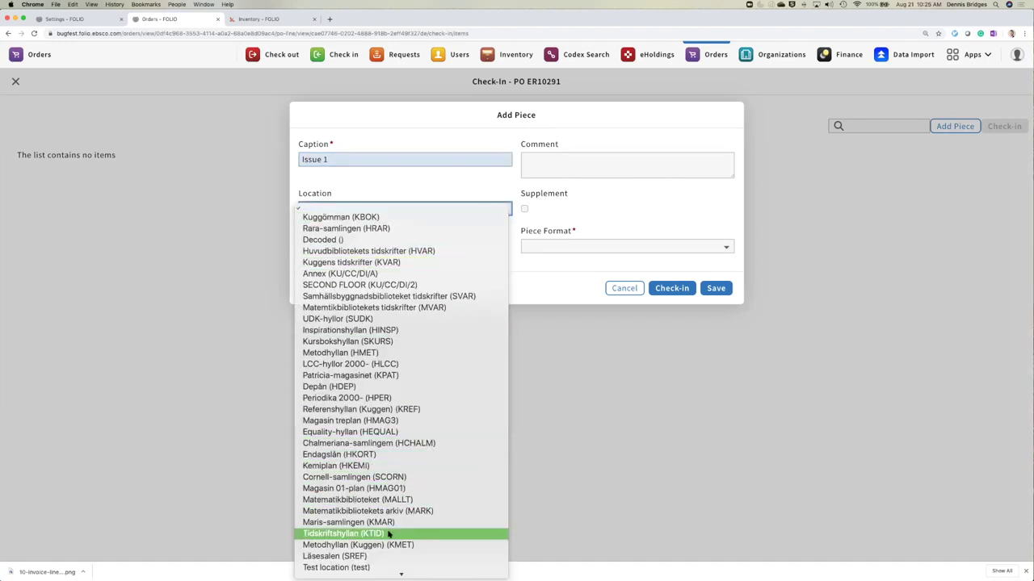
{"action": "scroll", "coordinate": [399, 528], "scroll_direction": "down", "scroll_amount": 3}
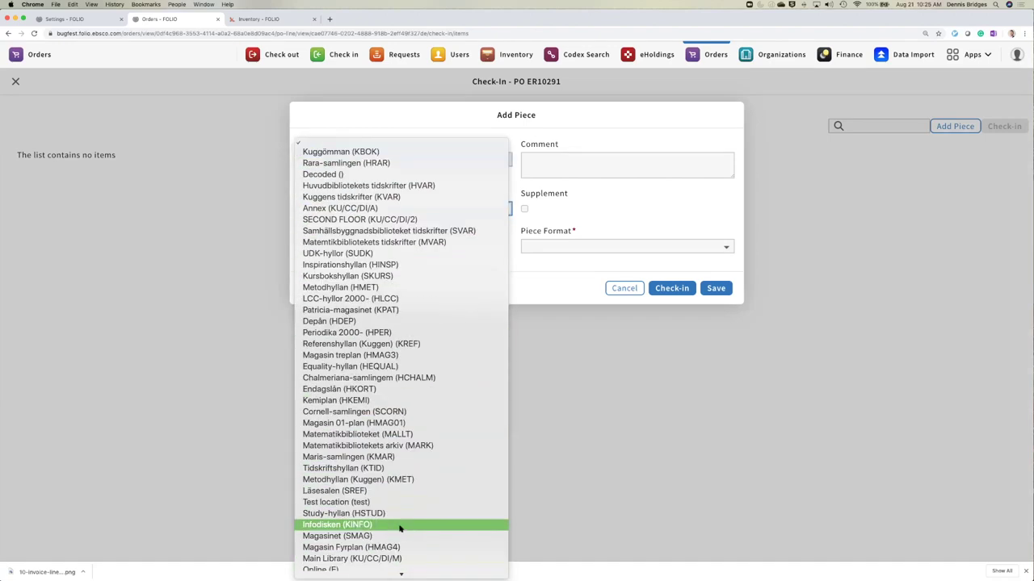
{"action": "scroll", "coordinate": [399, 527], "scroll_direction": "down", "scroll_amount": 1}
{"action": "left_click", "coordinate": [460, 537]}
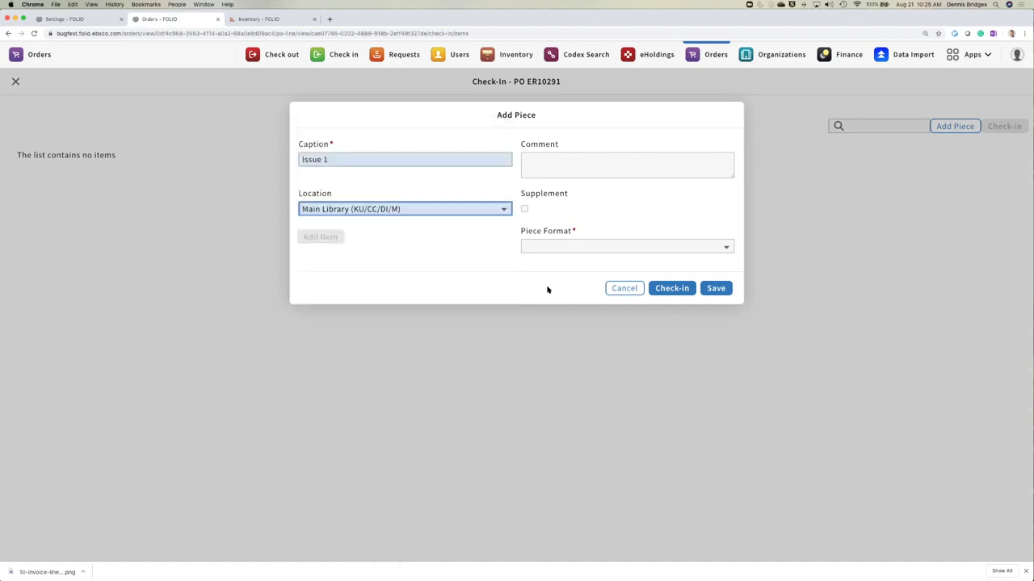
{"action": "left_click", "coordinate": [558, 249]}
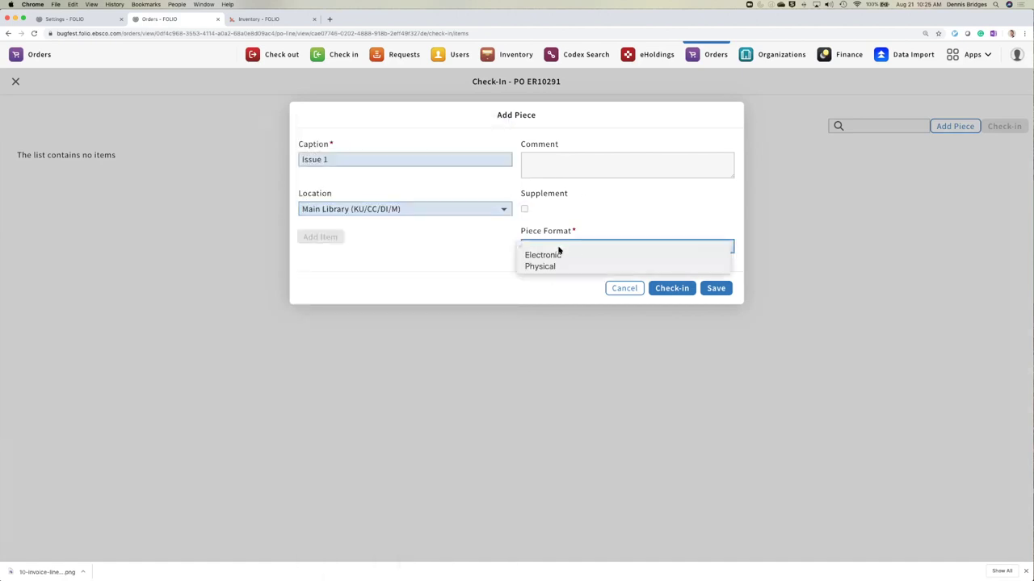
{"action": "left_click", "coordinate": [558, 268]}
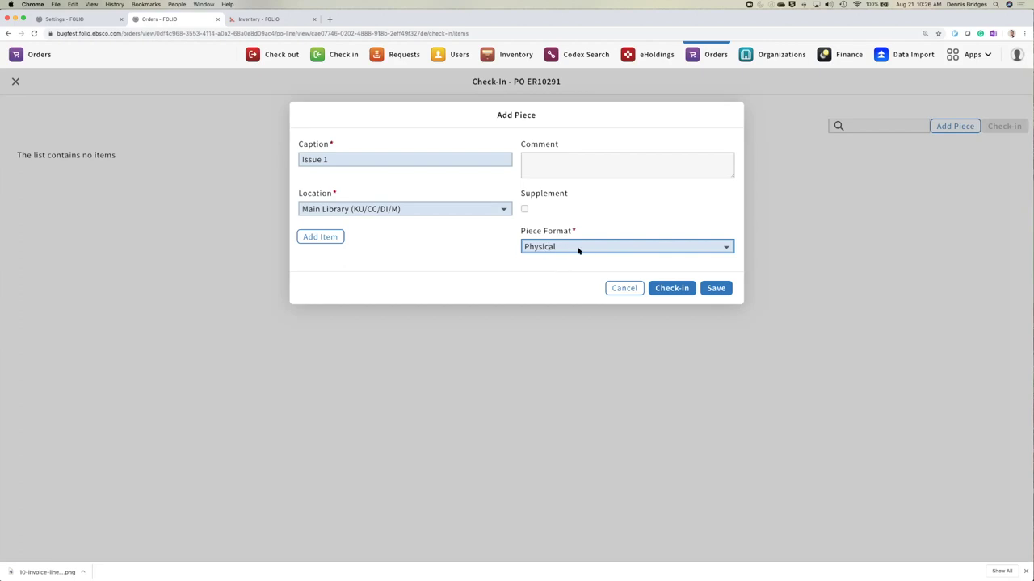
{"action": "left_click", "coordinate": [319, 237]}
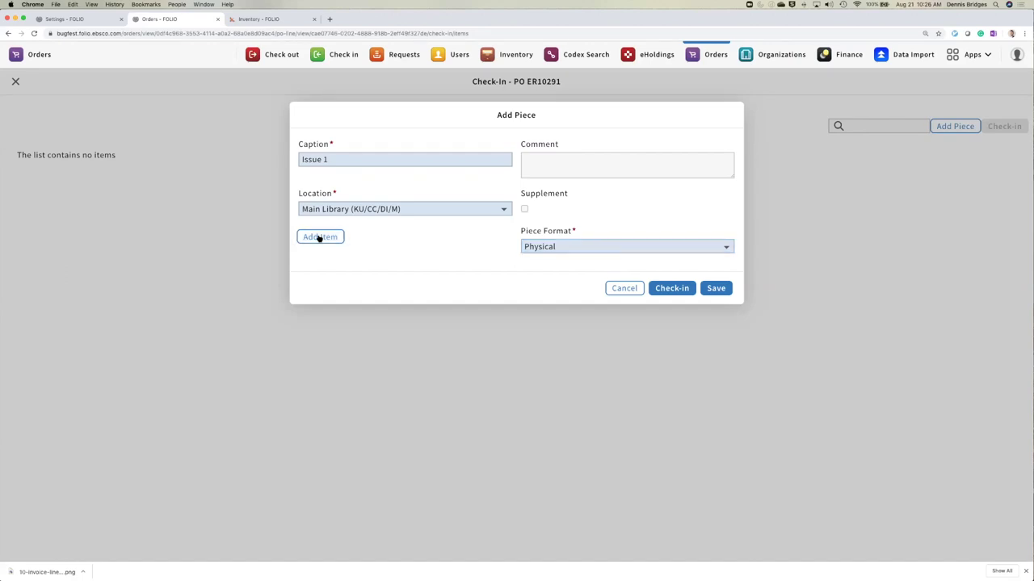
- Give the new item barcode 23452342, material type book and permanent loan type Normal
{"action": "scroll", "coordinate": [515, 240], "scroll_direction": "down", "scroll_amount": 3}
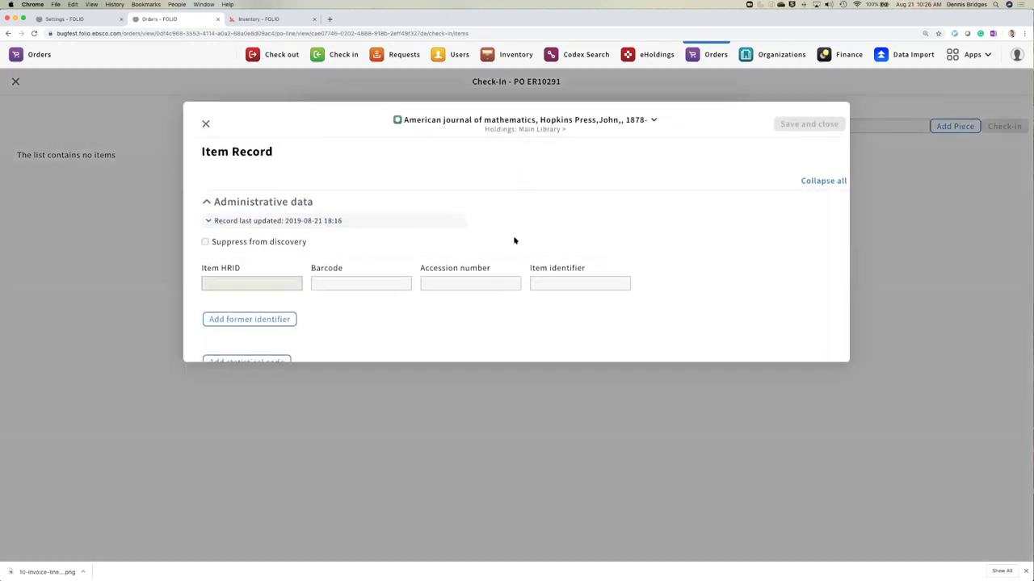
{"action": "left_click", "coordinate": [362, 218]}
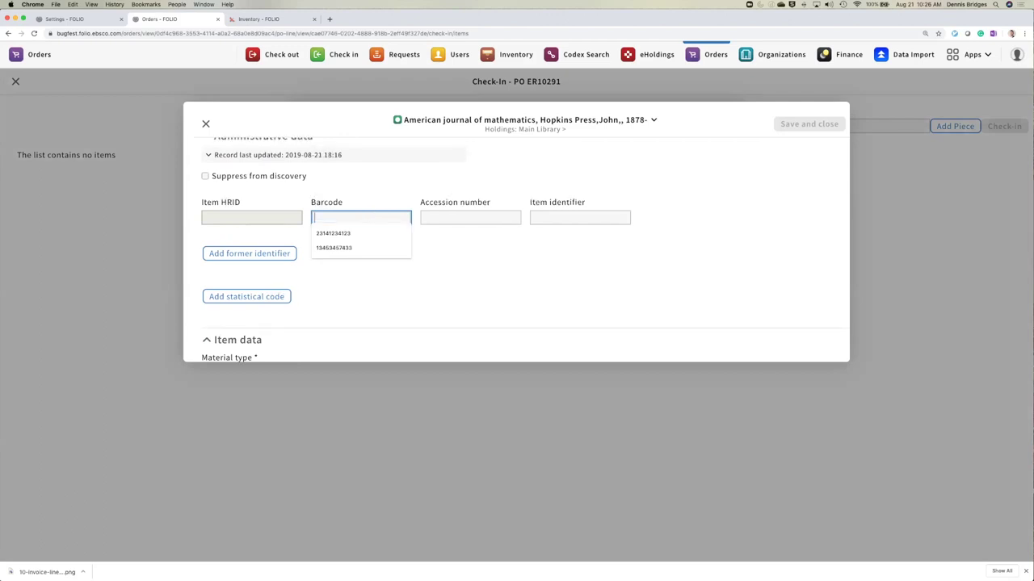
{"action": "type", "text": "23452342"}
{"action": "scroll", "coordinate": [452, 206], "scroll_direction": "up", "scroll_amount": 2}
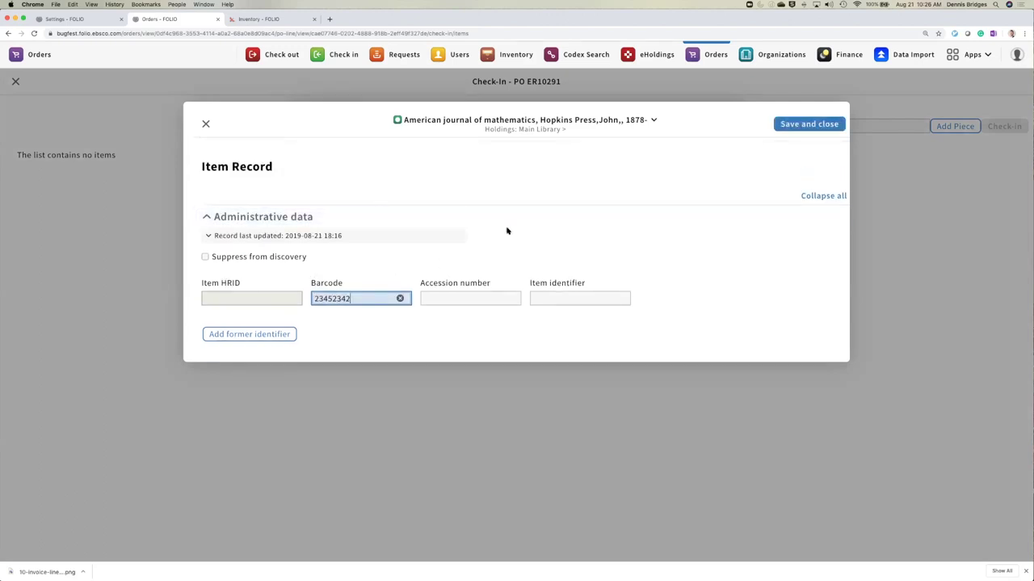
{"action": "scroll", "coordinate": [707, 237], "scroll_direction": "down", "scroll_amount": 5}
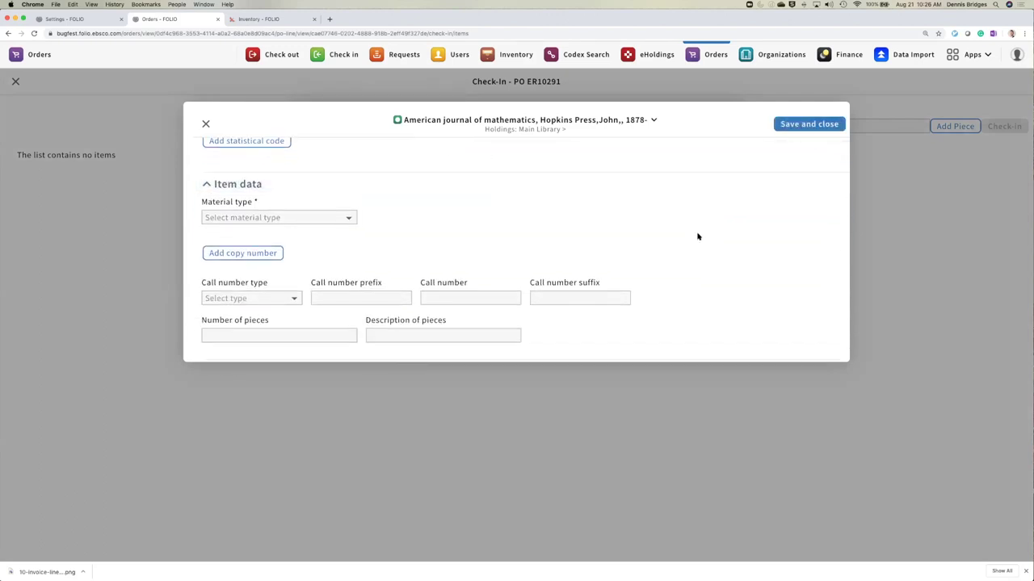
{"action": "left_click", "coordinate": [325, 217]}
{"action": "left_click", "coordinate": [336, 233]}
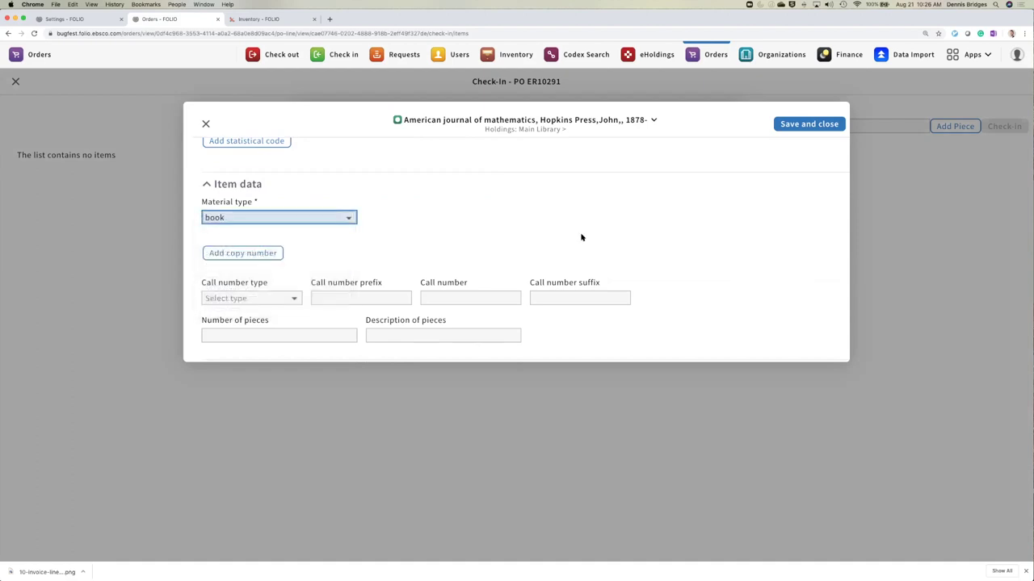
{"action": "scroll", "coordinate": [508, 232], "scroll_direction": "down", "scroll_amount": 2}
{"action": "left_click", "coordinate": [266, 247]}
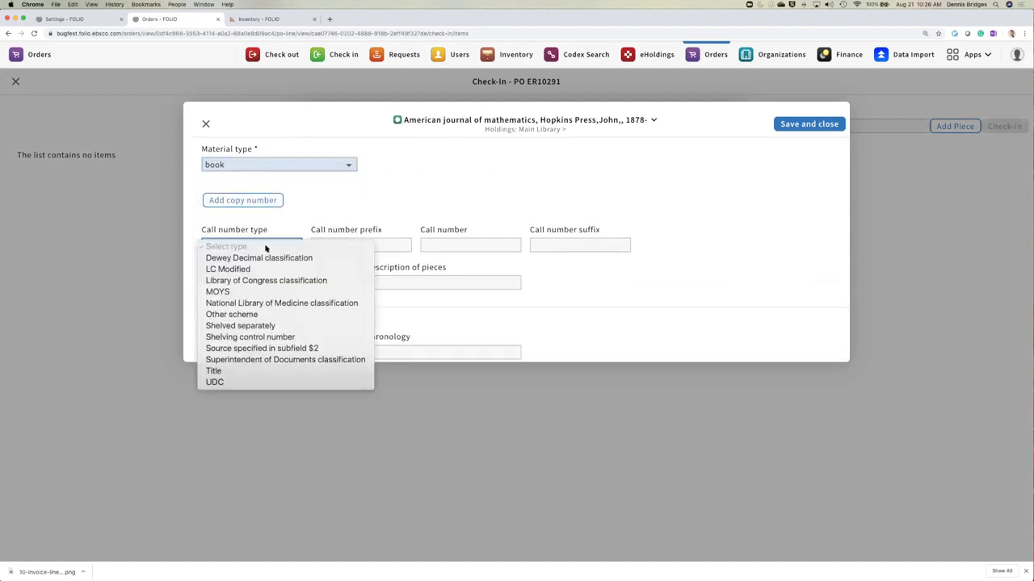
{"action": "left_click", "coordinate": [577, 155]}
{"action": "scroll", "coordinate": [484, 248], "scroll_direction": "down", "scroll_amount": 5}
{"action": "left_click", "coordinate": [409, 255]}
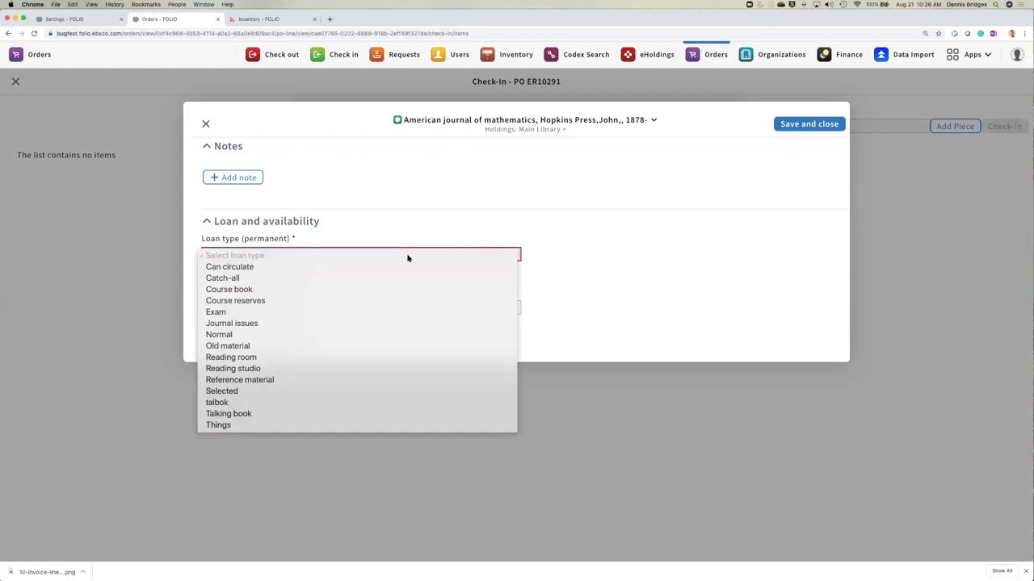
{"action": "left_click", "coordinate": [264, 335]}
- Save the item and the Issue 1 piece, then open the journal's Inventory record
{"action": "left_click", "coordinate": [805, 129]}
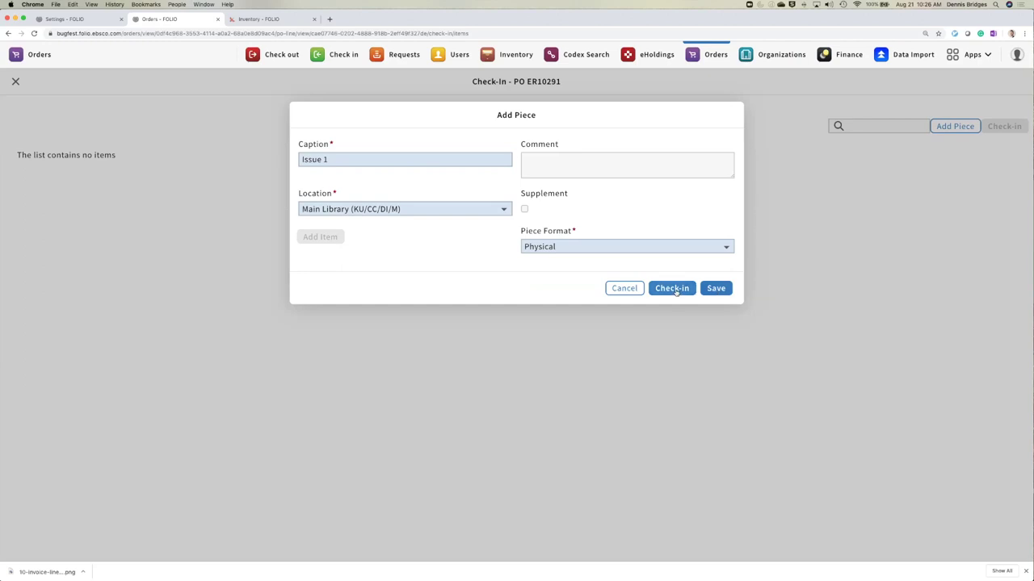
{"action": "left_click", "coordinate": [715, 289]}
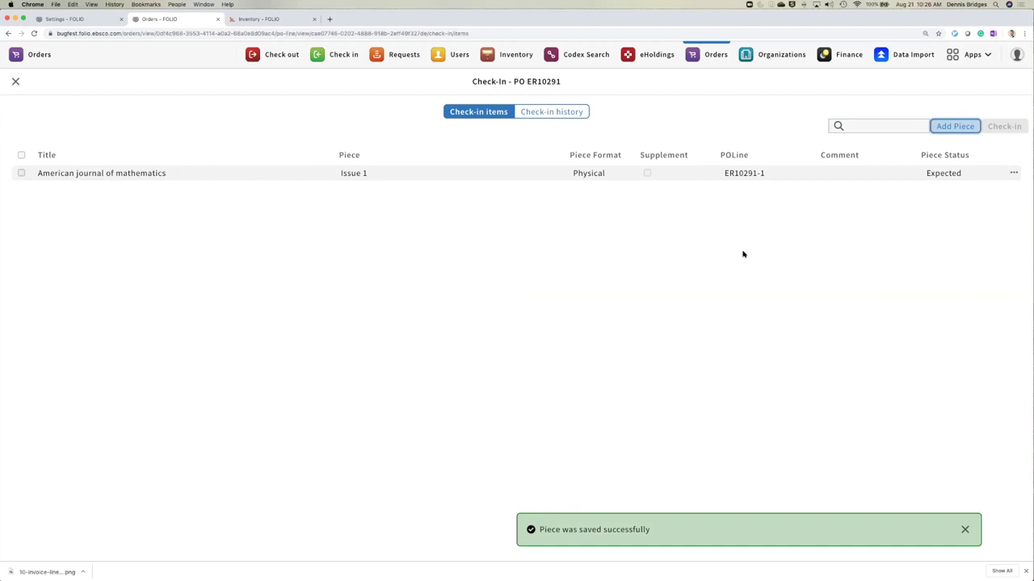
{"action": "left_click", "coordinate": [16, 81]}
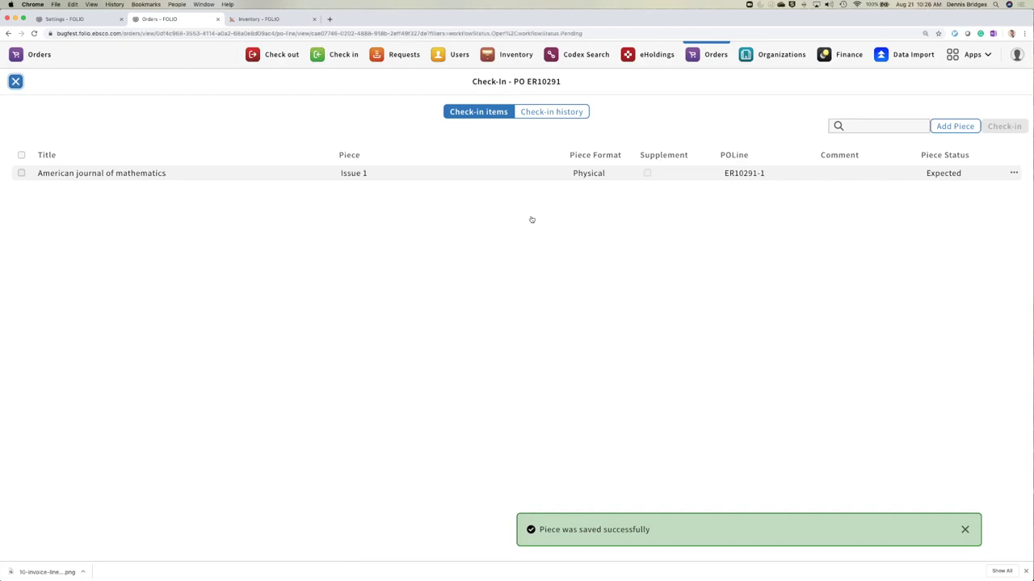
{"action": "left_click", "coordinate": [658, 217]}
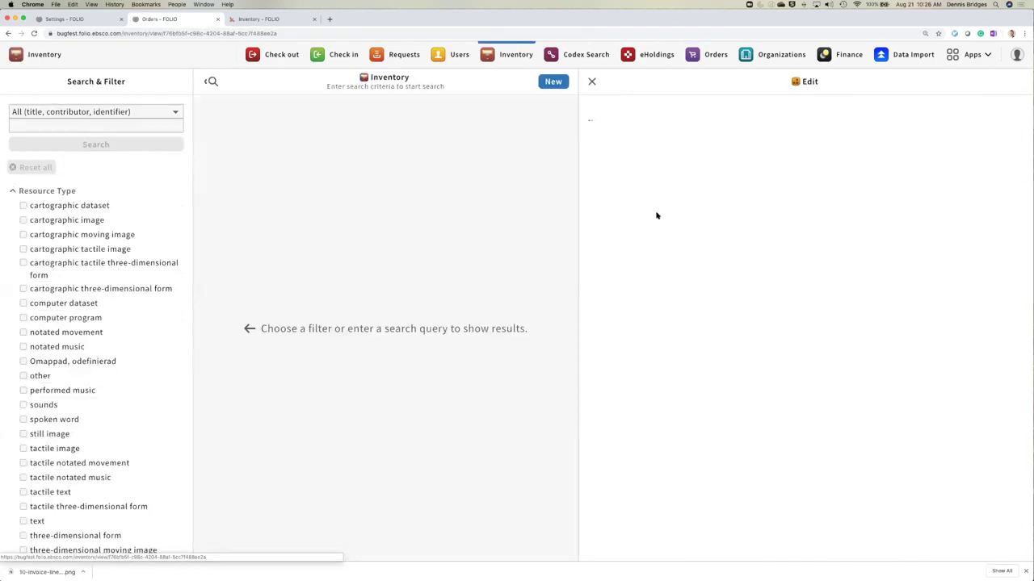
- Confirm item 23452342 appears on order under Holdings, then reopen ER10291's Check-In list
{"action": "scroll", "coordinate": [785, 223], "scroll_direction": "down", "scroll_amount": 10}
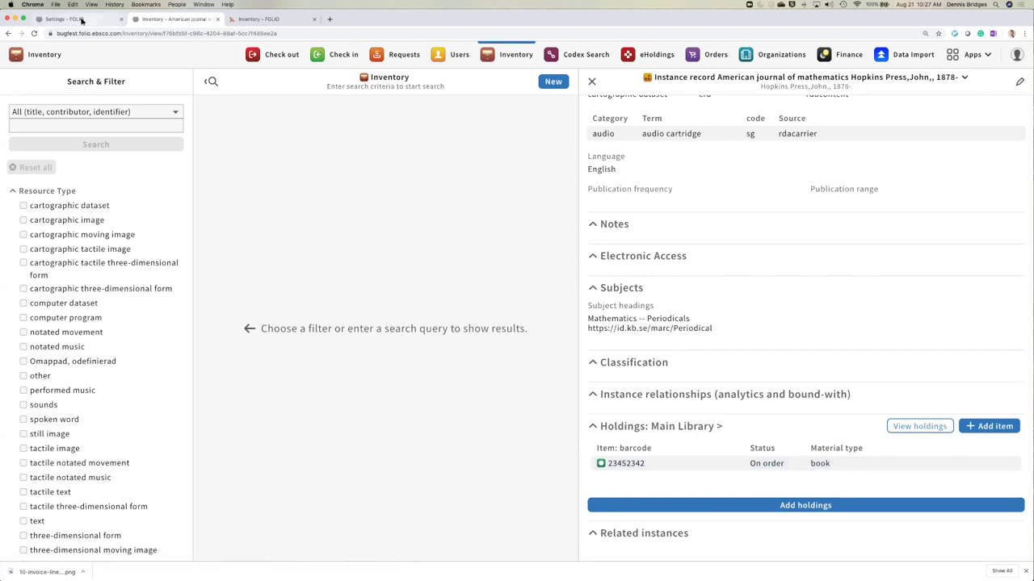
{"action": "left_click", "coordinate": [8, 33]}
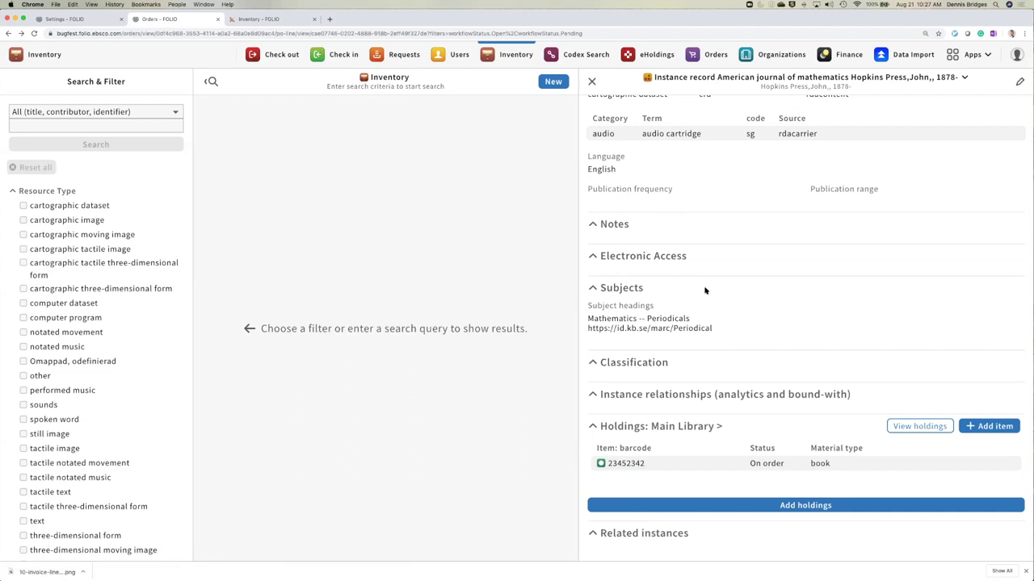
{"action": "left_click", "coordinate": [998, 113]}
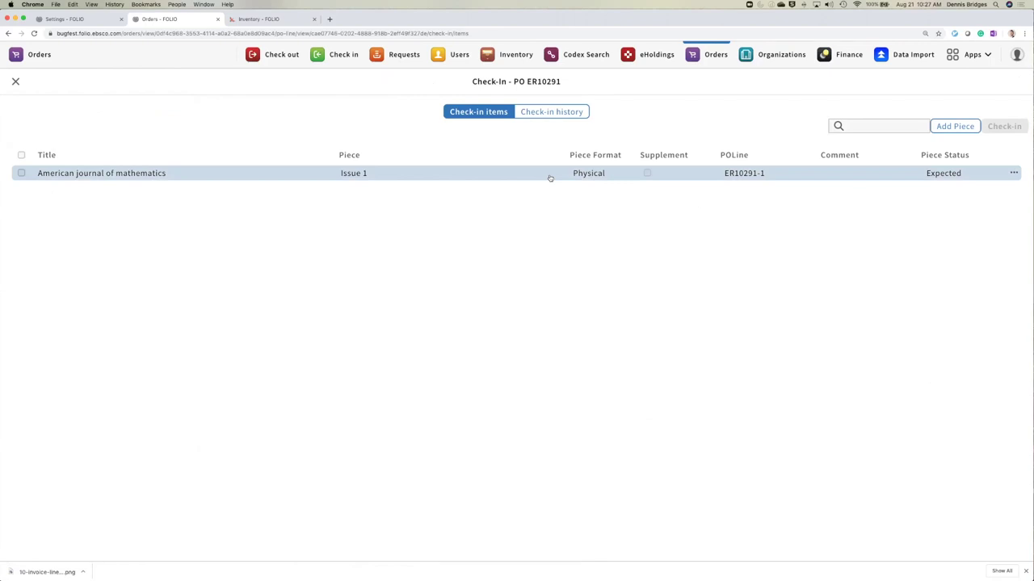
- Check in the Issue 1 piece with item status Available, then view the Check-in history
{"action": "left_click", "coordinate": [21, 173]}
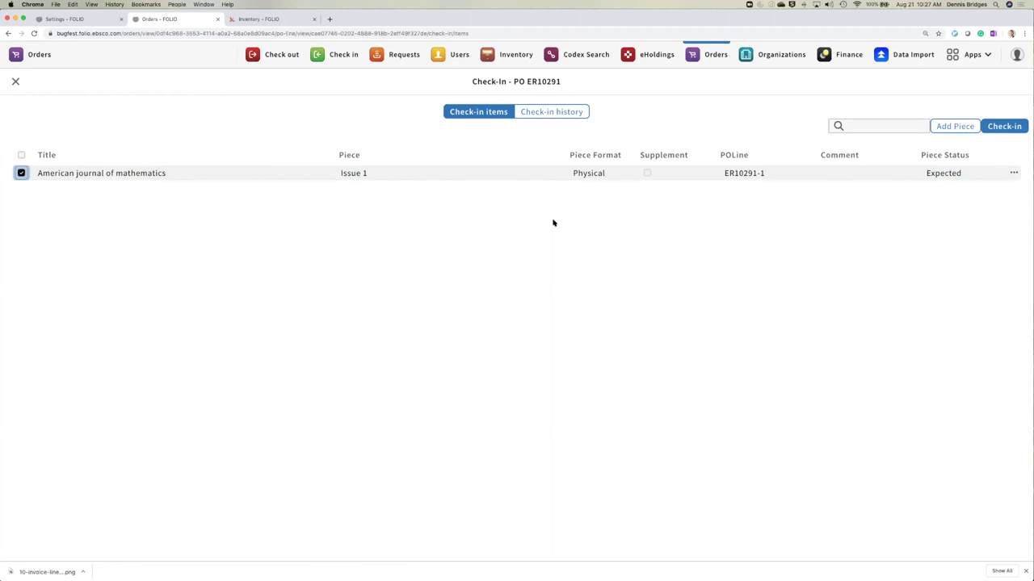
{"action": "left_click", "coordinate": [1004, 126]}
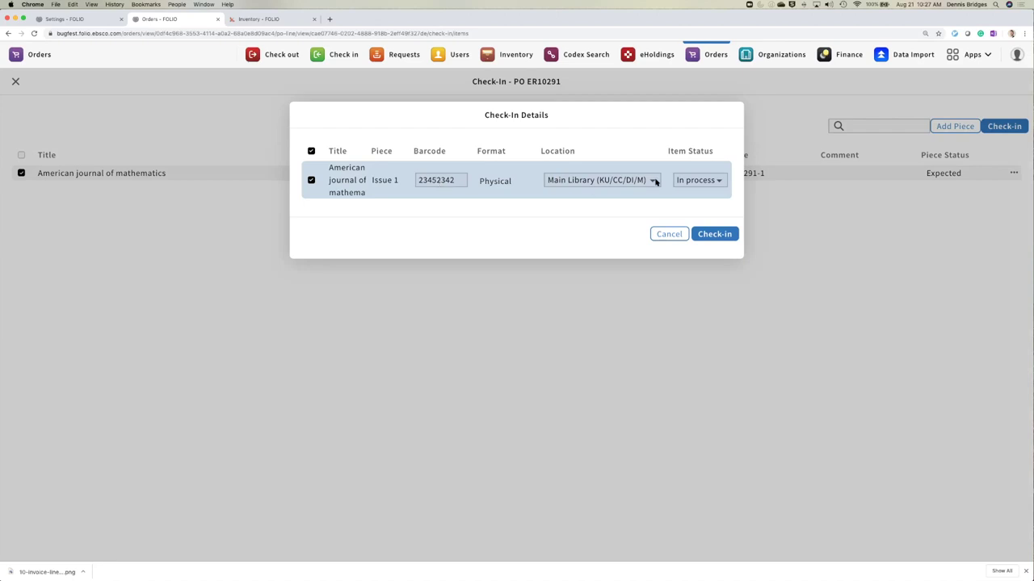
{"action": "left_click", "coordinate": [701, 180]}
{"action": "left_click", "coordinate": [704, 192]}
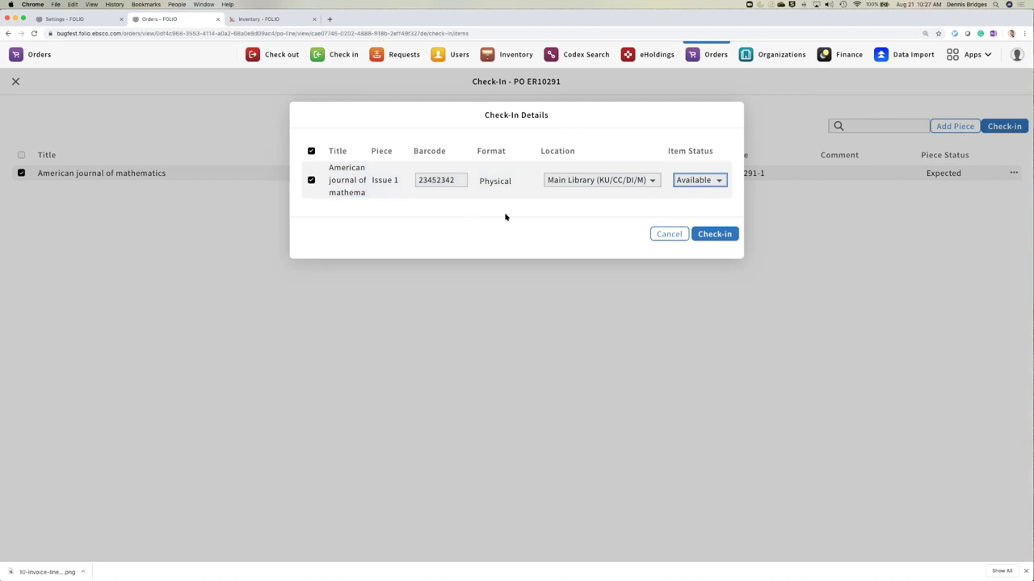
{"action": "left_click", "coordinate": [724, 236]}
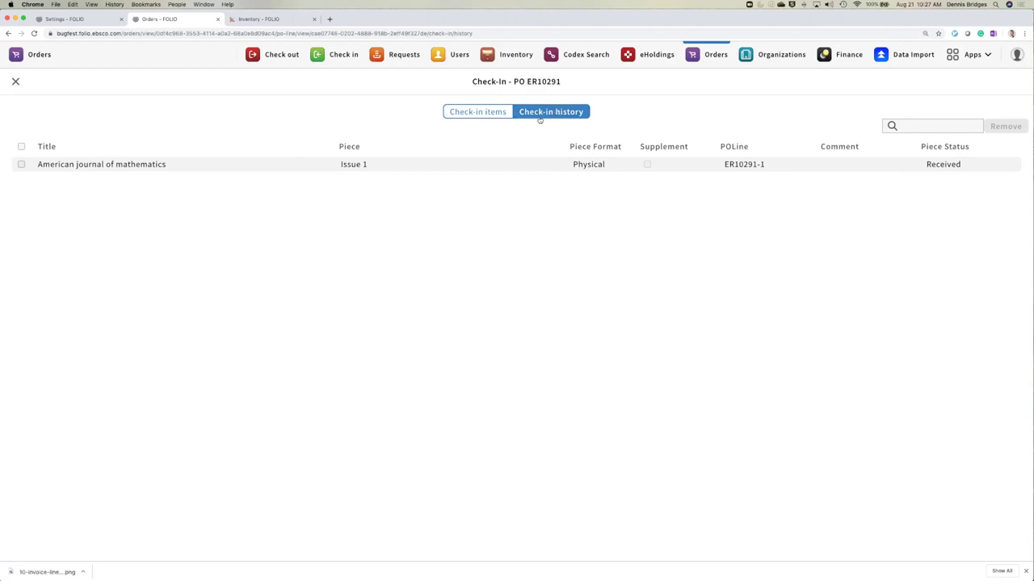
{"action": "left_click", "coordinate": [468, 170]}
{"action": "left_click", "coordinate": [468, 114]}
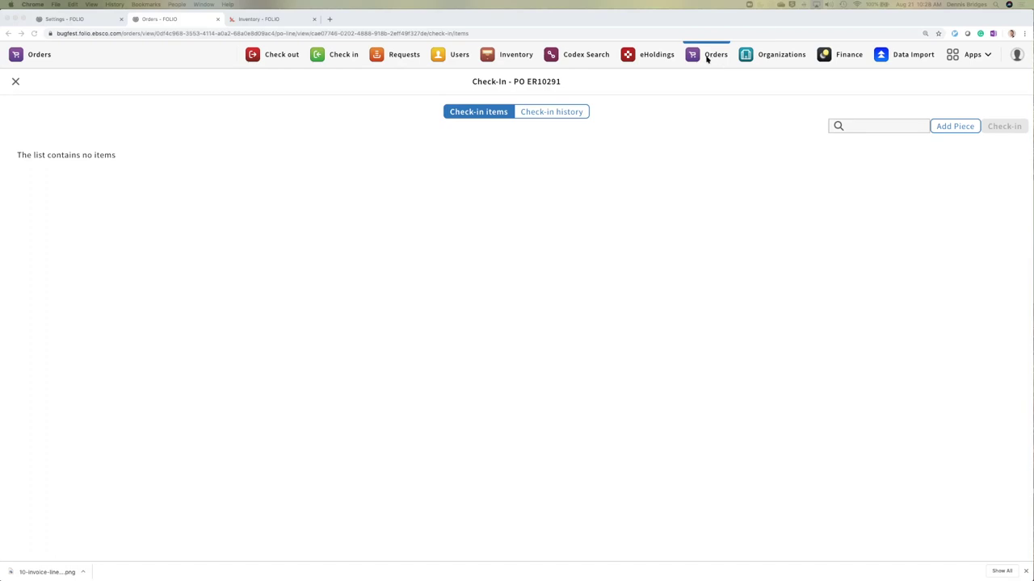
{"action": "left_click", "coordinate": [399, 55]}
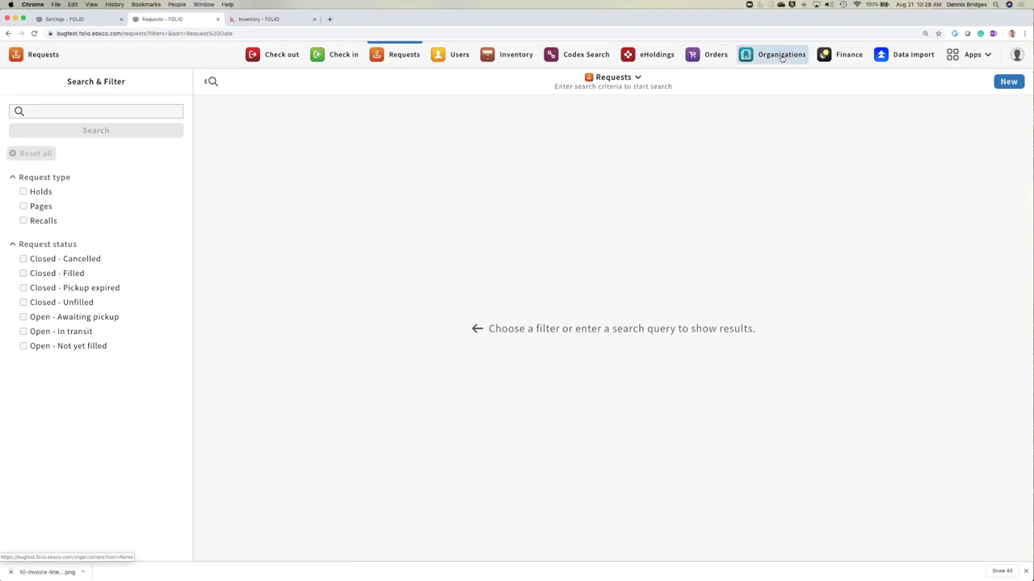
{"action": "left_click", "coordinate": [714, 54]}
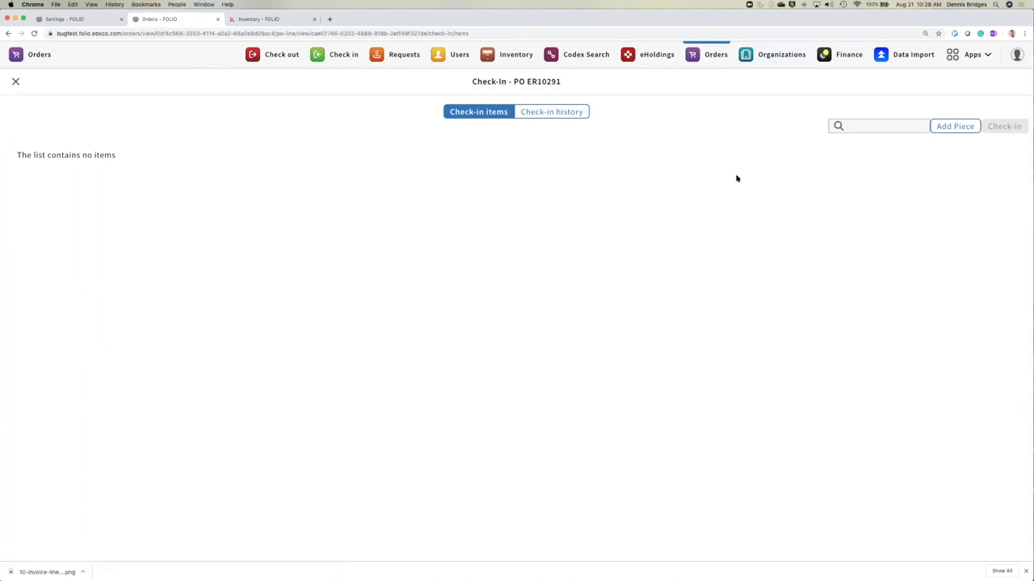
{"action": "left_click", "coordinate": [572, 113]}
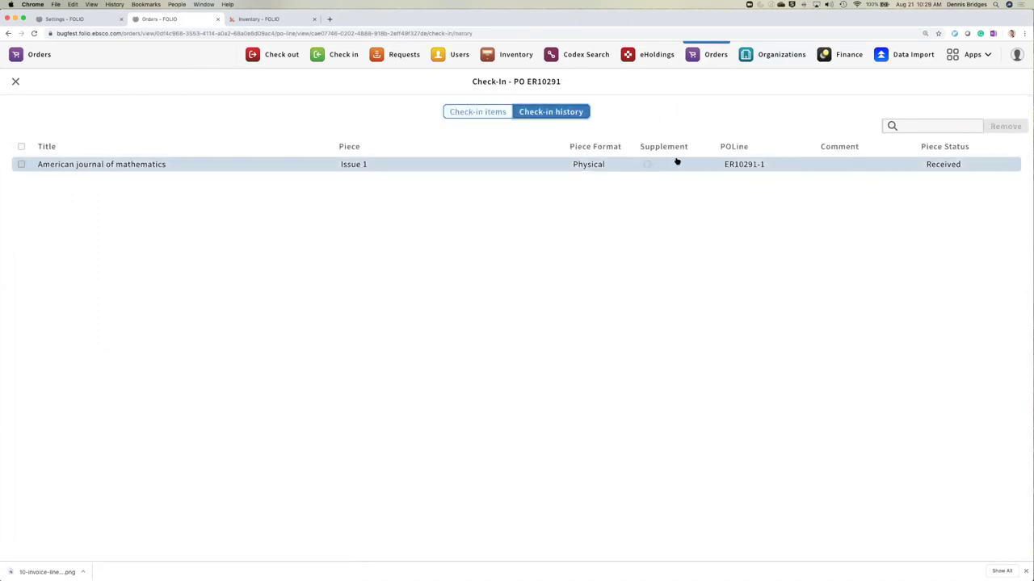
{"action": "left_click", "coordinate": [21, 164]}
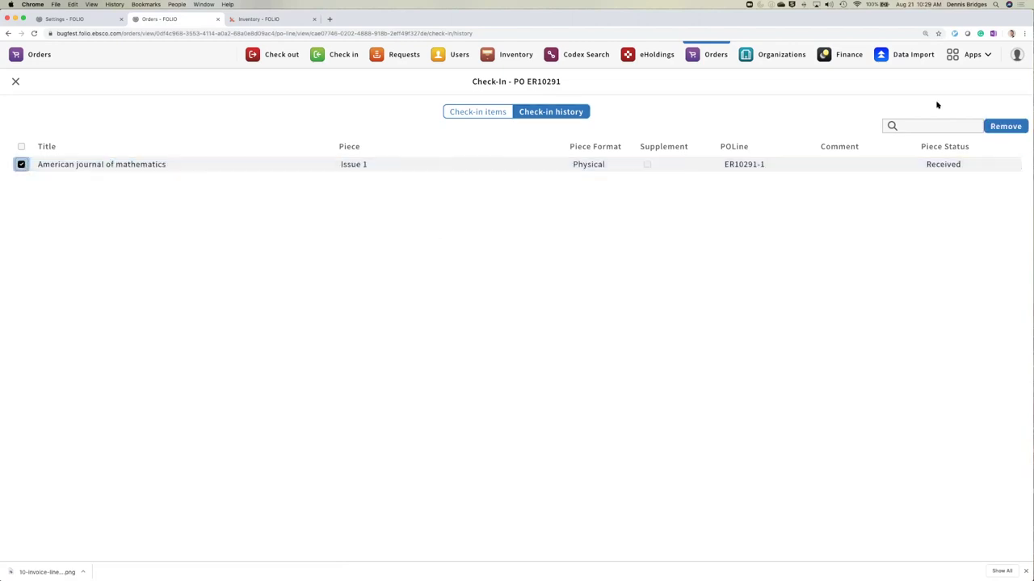
- Remove the Issue 1 piece from check-in history with confirmation, then close the check-in page
{"action": "left_click", "coordinate": [1005, 127]}
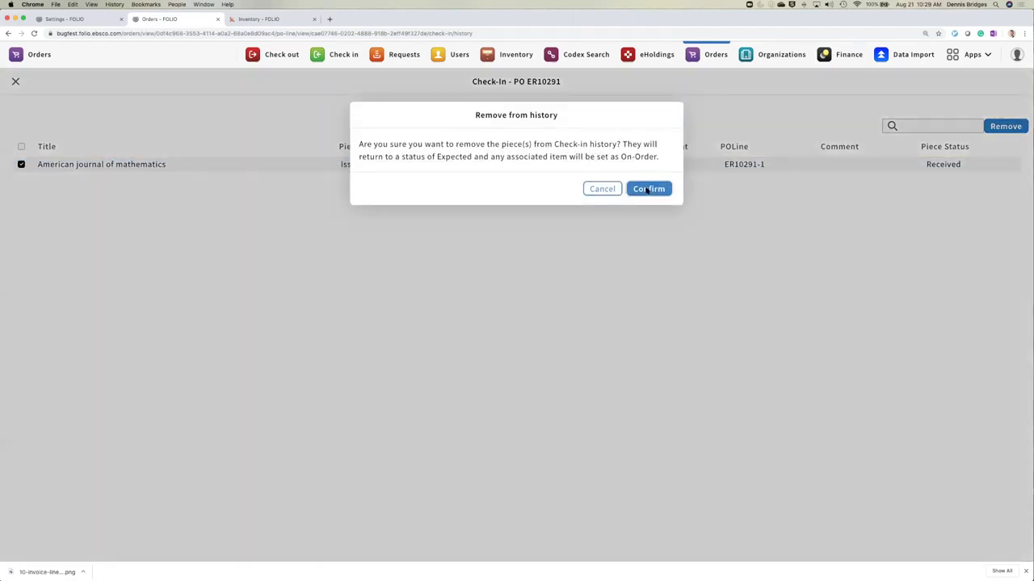
{"action": "left_click", "coordinate": [650, 189]}
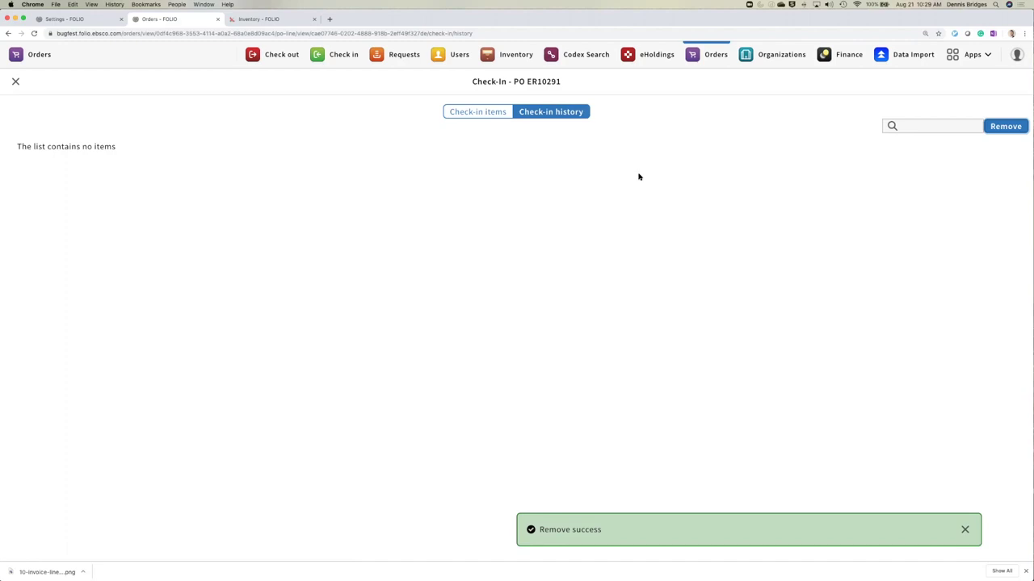
{"action": "left_click", "coordinate": [496, 116]}
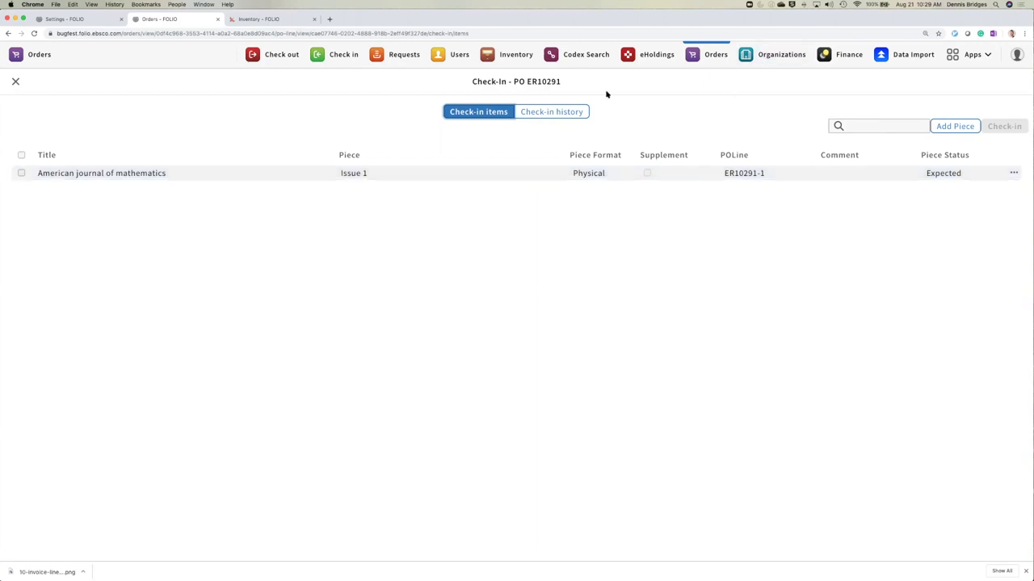
{"action": "left_click", "coordinate": [15, 82]}
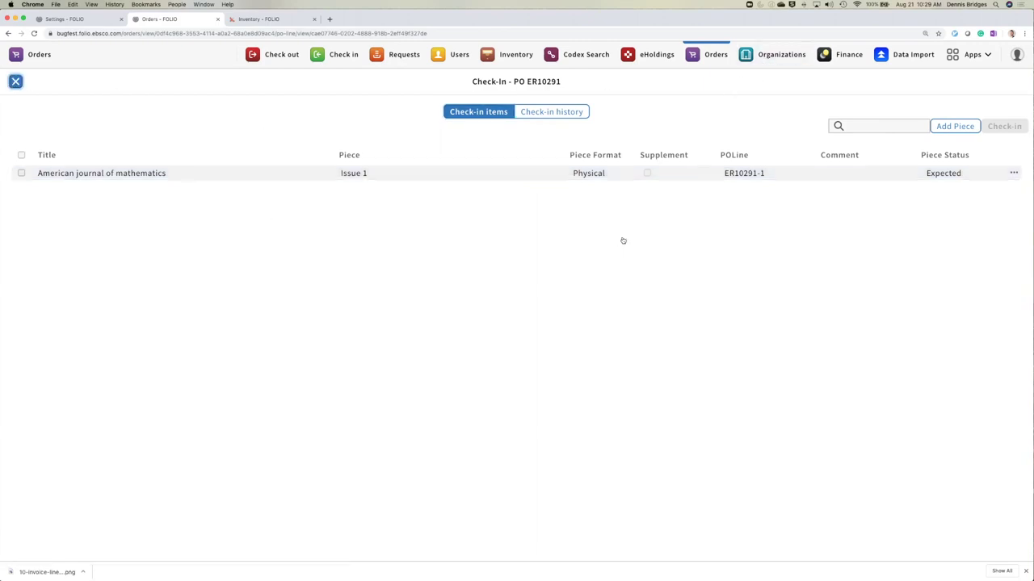
- Open the journal's Inventory instance and item 23452342, selecting its barcode for copying
{"action": "left_click", "coordinate": [654, 212]}
{"action": "scroll", "coordinate": [769, 251], "scroll_direction": "down", "scroll_amount": 10}
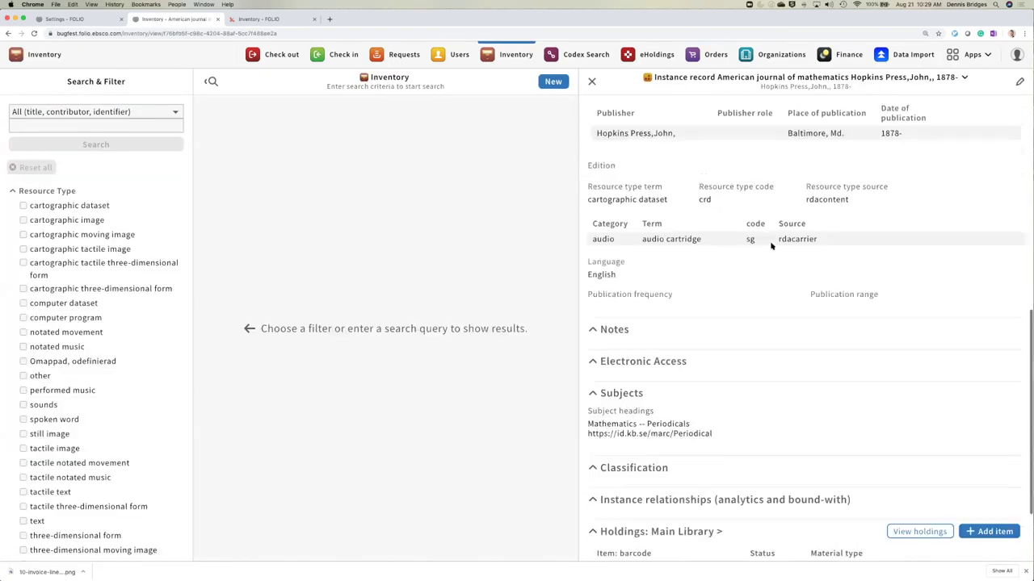
{"action": "scroll", "coordinate": [742, 345], "scroll_direction": "down", "scroll_amount": 3}
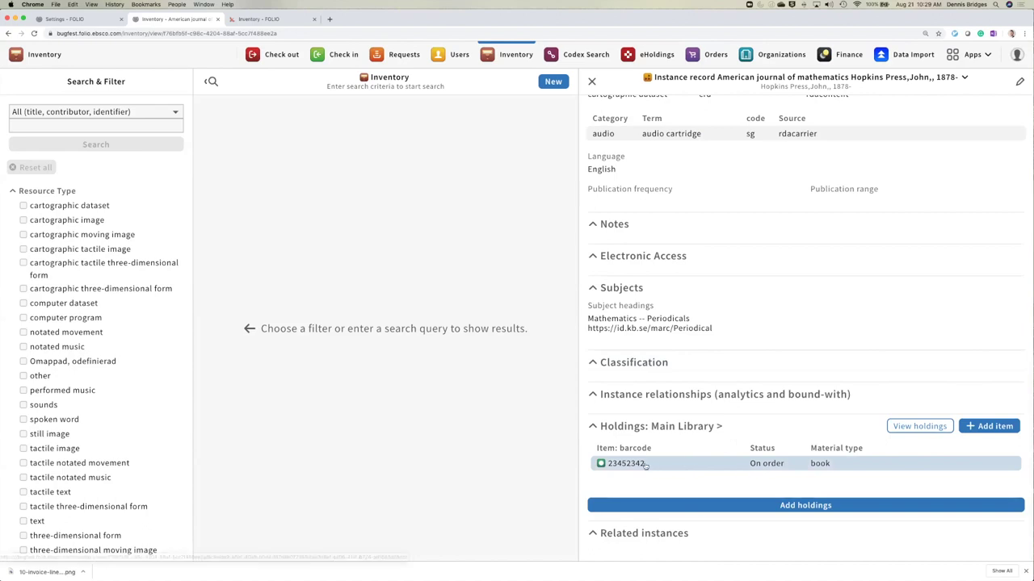
{"action": "left_click", "coordinate": [612, 465]}
{"action": "left_click", "coordinate": [611, 465]}
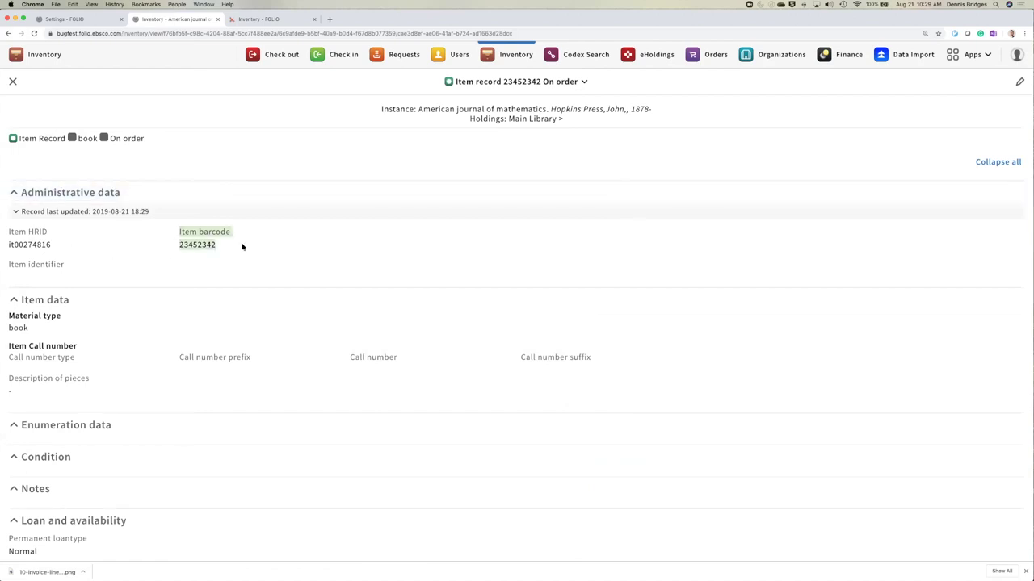
{"action": "left_click_drag", "start_coordinate": [221, 245], "coordinate": [179, 244]}
{"action": "key", "text": "super+c"}
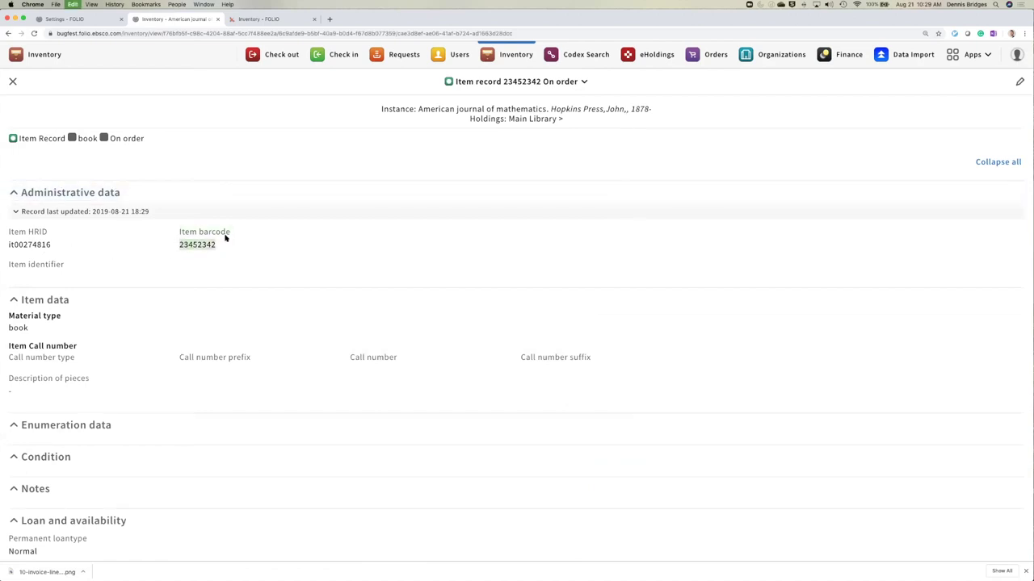
{"action": "left_click", "coordinate": [81, 21]}
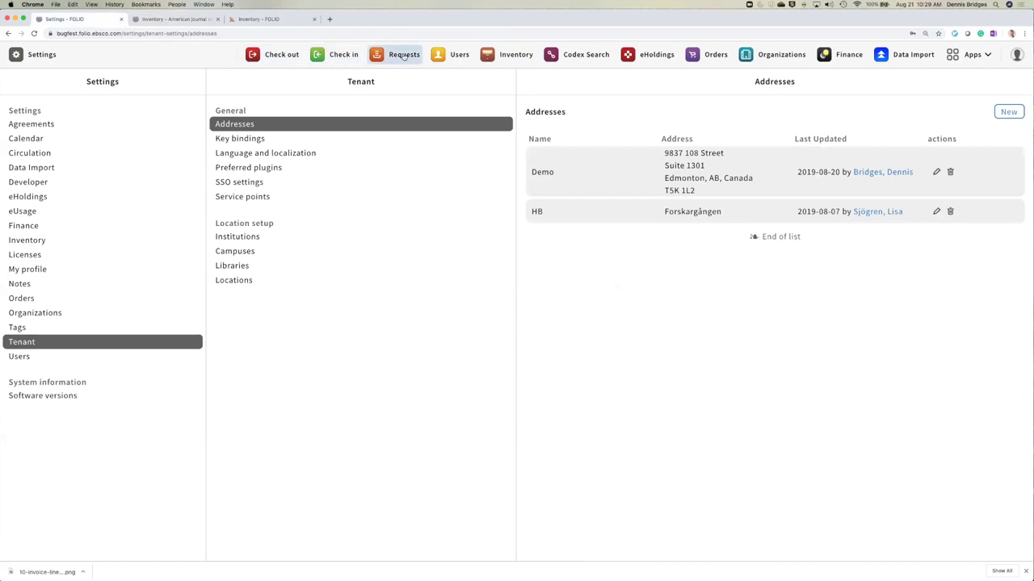
- Start a new request for pasted item barcode 23452342, then open Users in a new tab
{"action": "left_click", "coordinate": [400, 54]}
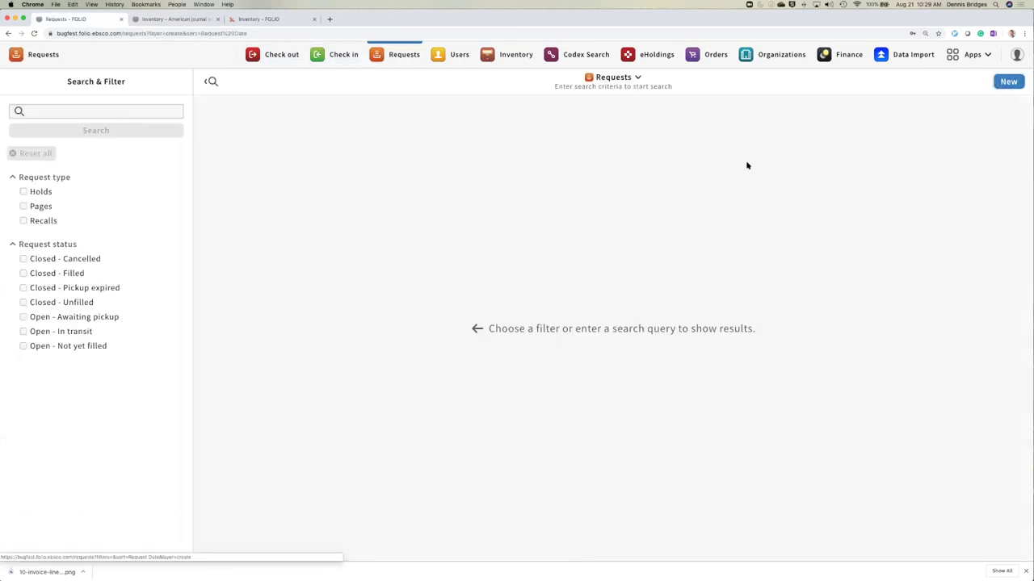
{"action": "left_click", "coordinate": [995, 84]}
{"action": "left_click", "coordinate": [161, 142]}
{"action": "key", "text": "super+v"}
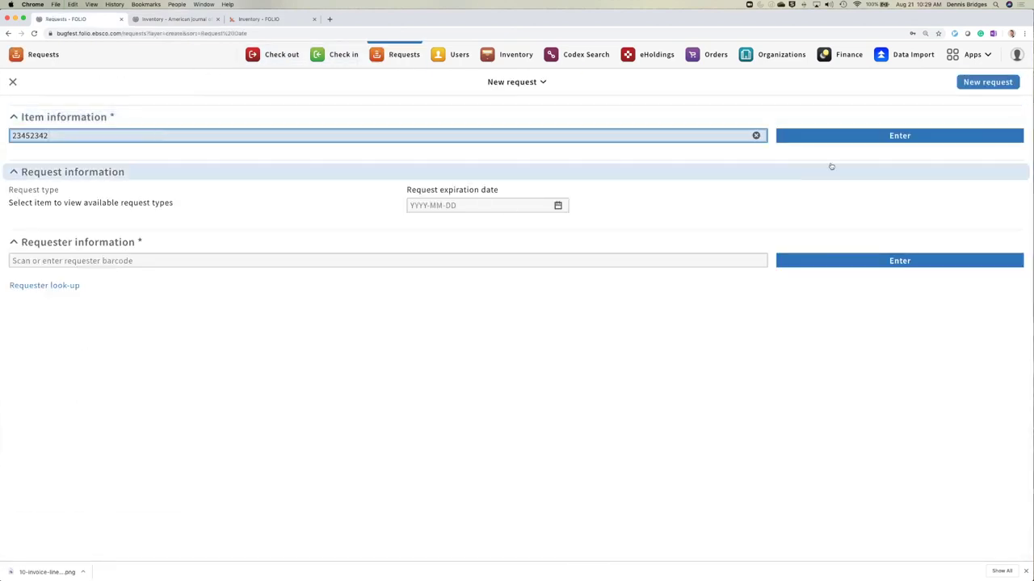
{"action": "left_click", "coordinate": [863, 142]}
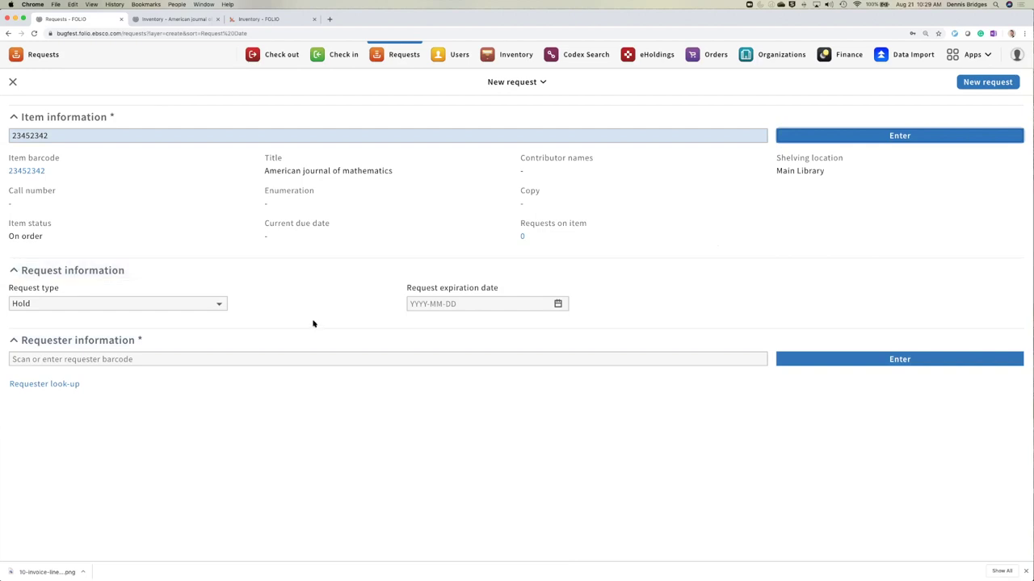
{"action": "left_click", "coordinate": [987, 81]}
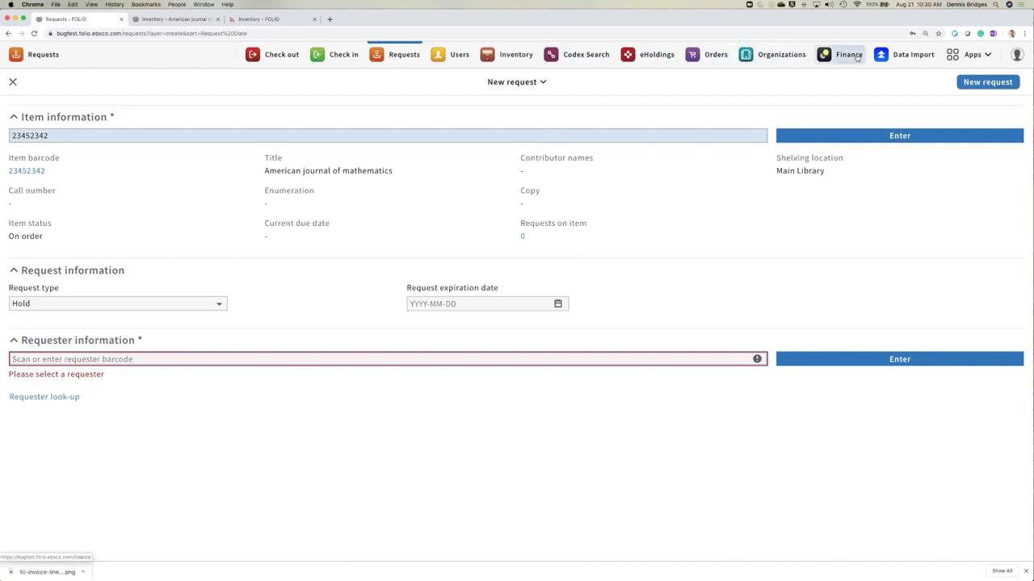
{"action": "left_click", "coordinate": [460, 55], "text": "super"}
{"action": "left_click", "coordinate": [269, 19]}
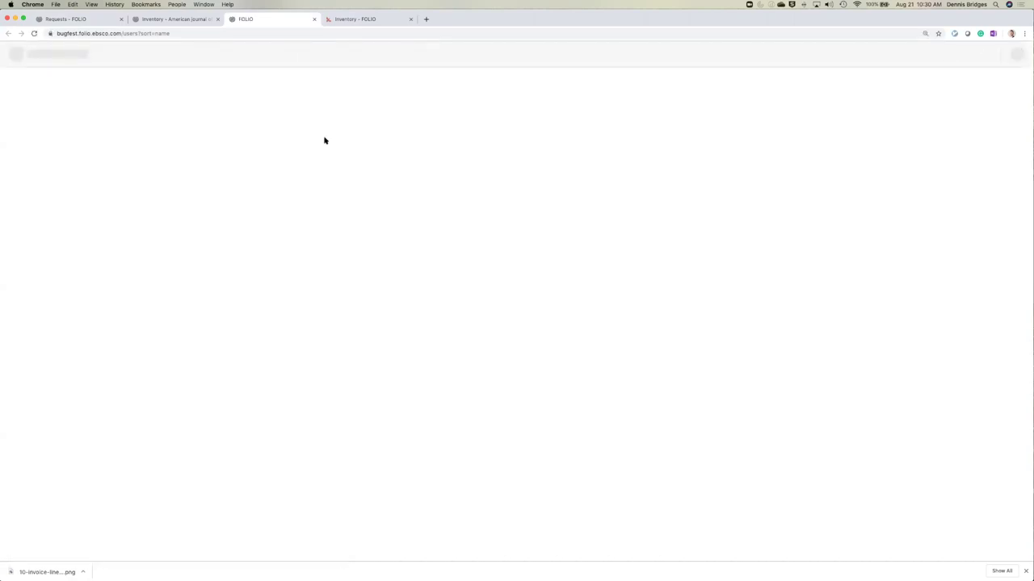
- Search active users by name and open the library-staff user's record
{"action": "left_click", "coordinate": [35, 206]}
{"action": "left_click", "coordinate": [68, 111]}
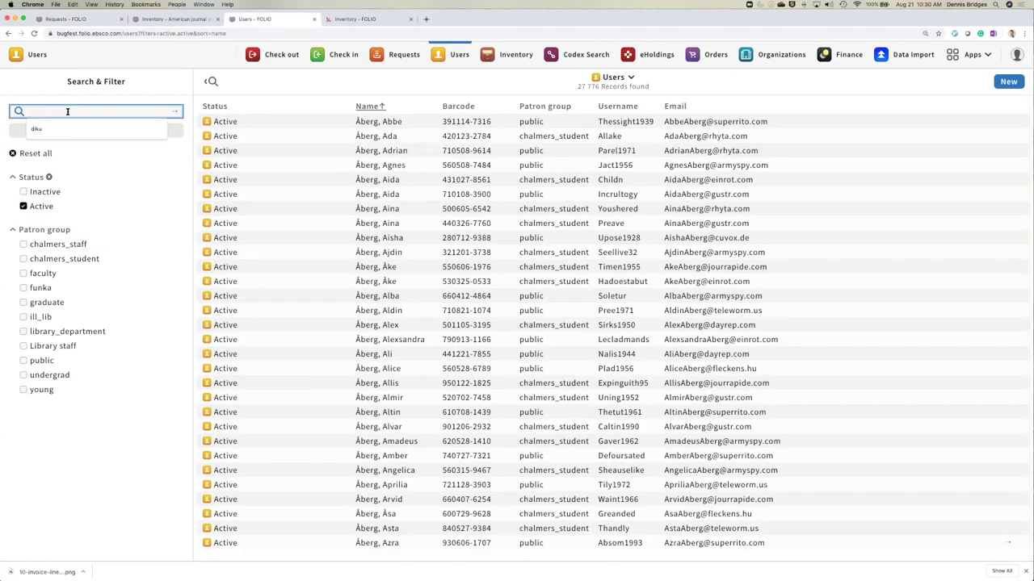
{"action": "type", "text": "De"}
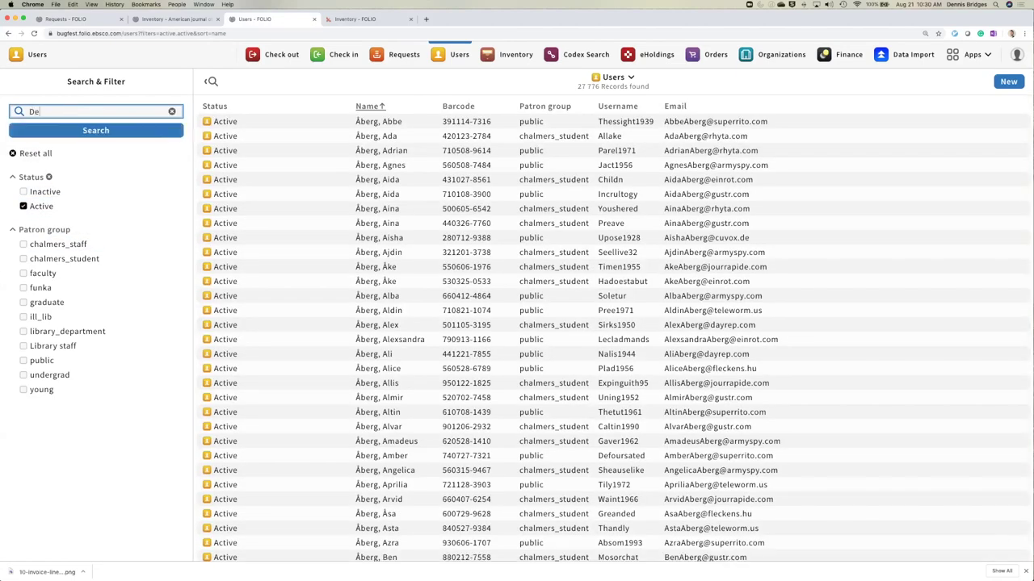
{"action": "type", "text": "nnis"}
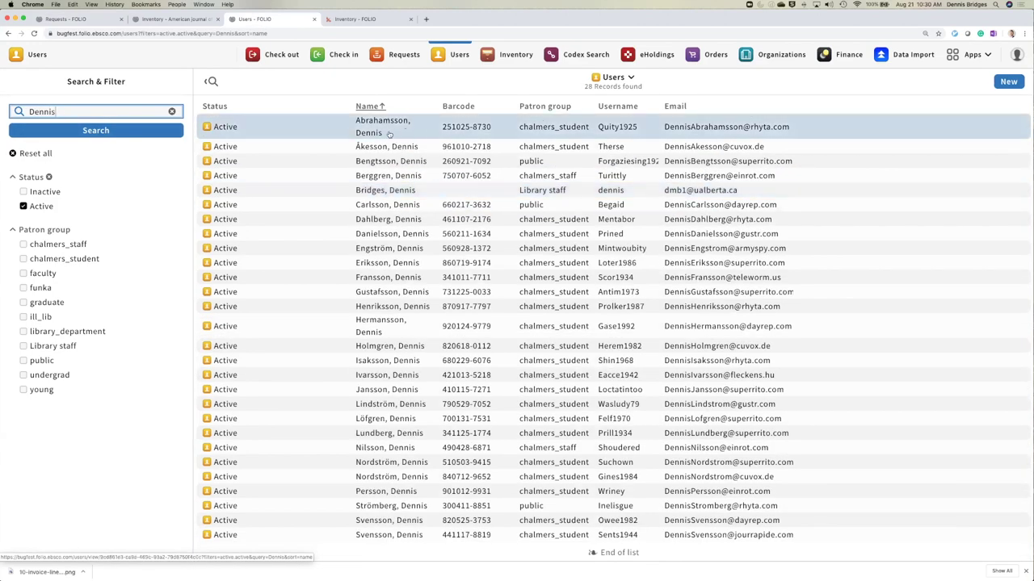
{"action": "left_click", "coordinate": [406, 194]}
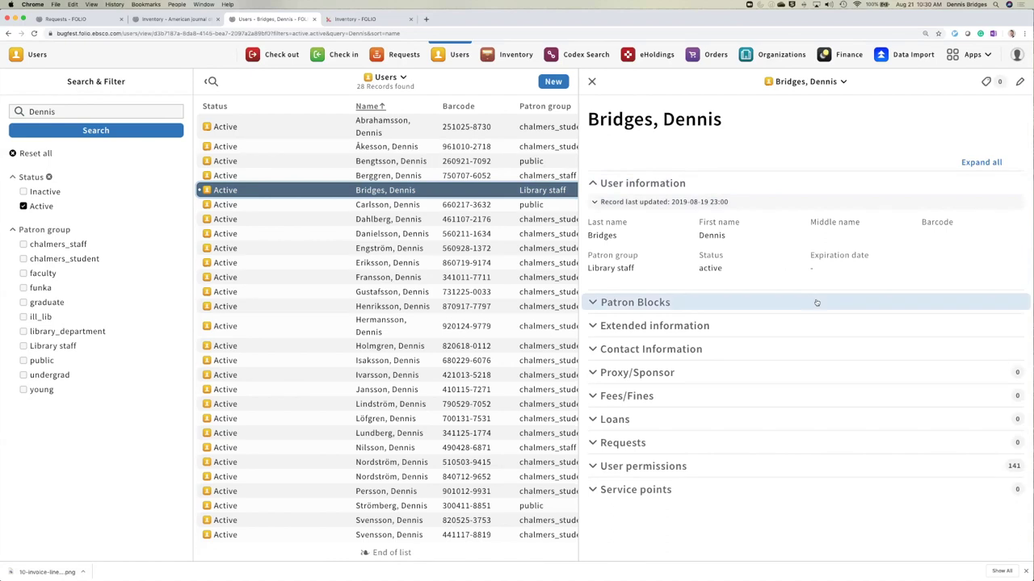
- Enter a new barcode for the user, copy it, and save the record
{"action": "left_click", "coordinate": [1008, 86]}
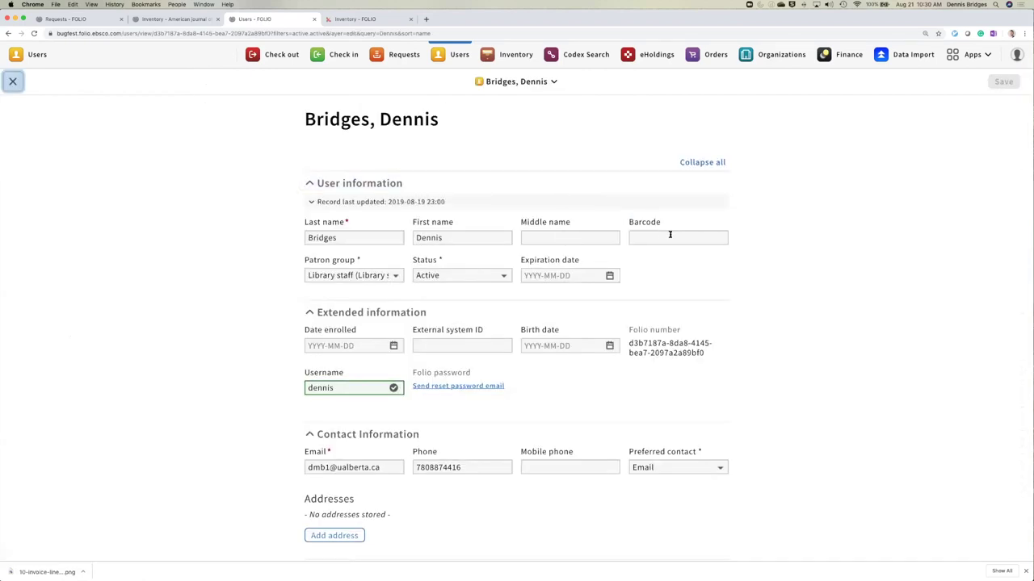
{"action": "left_click", "coordinate": [670, 234]}
{"action": "type", "text": "4444444"}
{"action": "key", "text": "super+a"}
{"action": "key", "text": "super+c"}
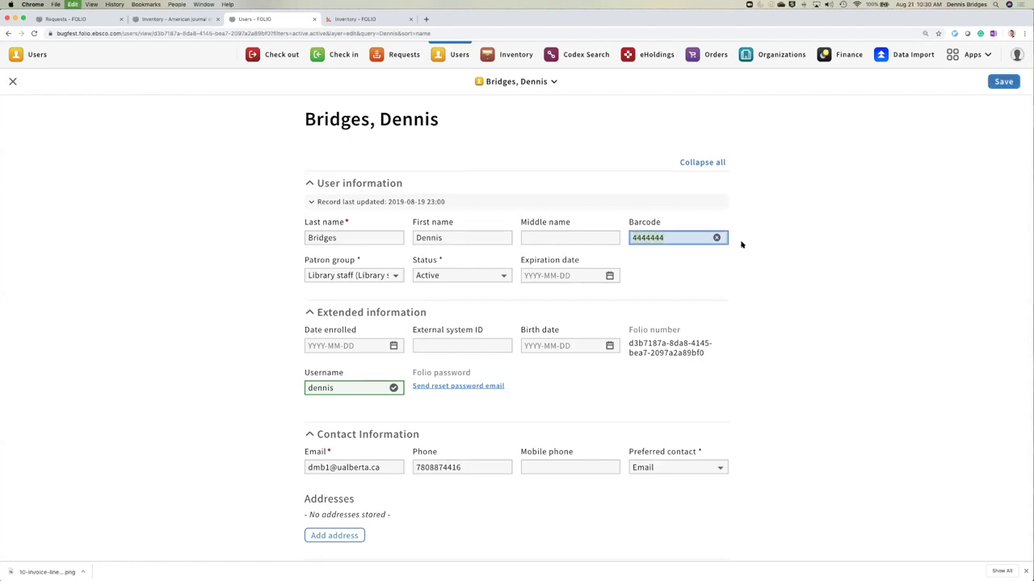
{"action": "left_click", "coordinate": [1004, 82]}
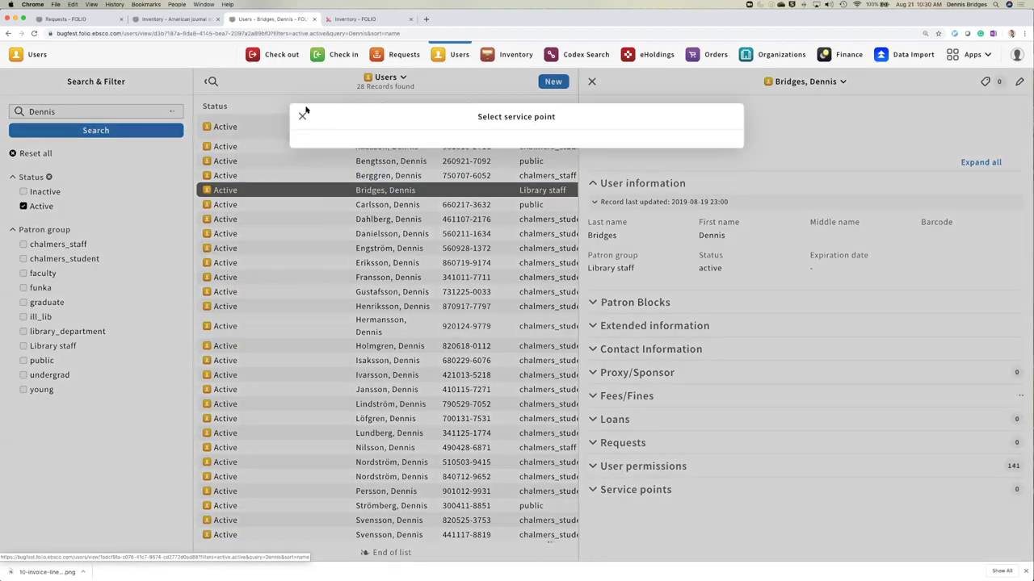
{"action": "left_click", "coordinate": [303, 115]}
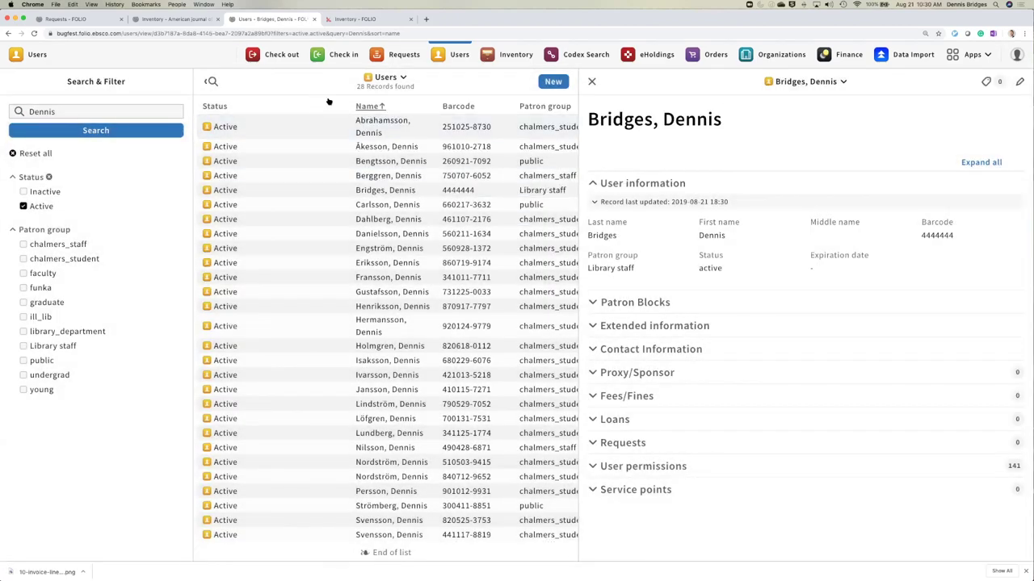
- Enter the staff user's barcode as requester and submit the hold with pickup at Kuggen Infodisk
{"action": "left_click", "coordinate": [159, 19]}
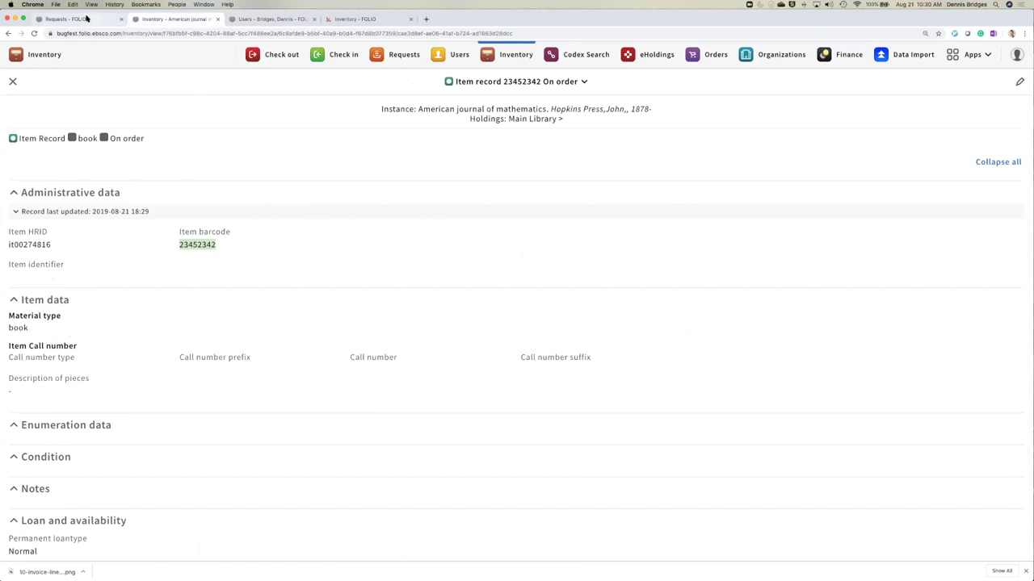
{"action": "left_click", "coordinate": [86, 17]}
{"action": "left_click", "coordinate": [134, 361]}
{"action": "type", "text": "4444444"}
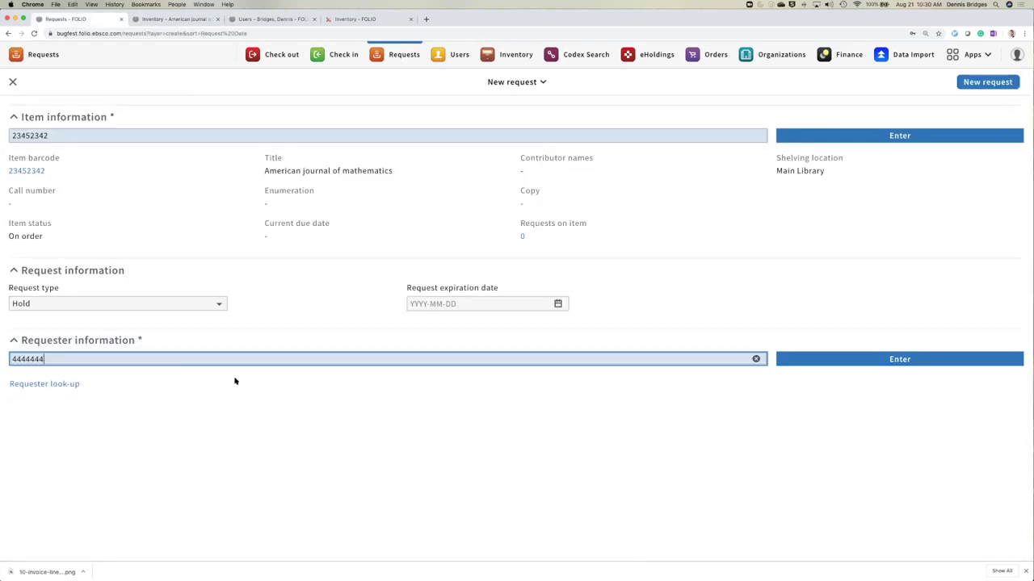
{"action": "left_click", "coordinate": [798, 365]}
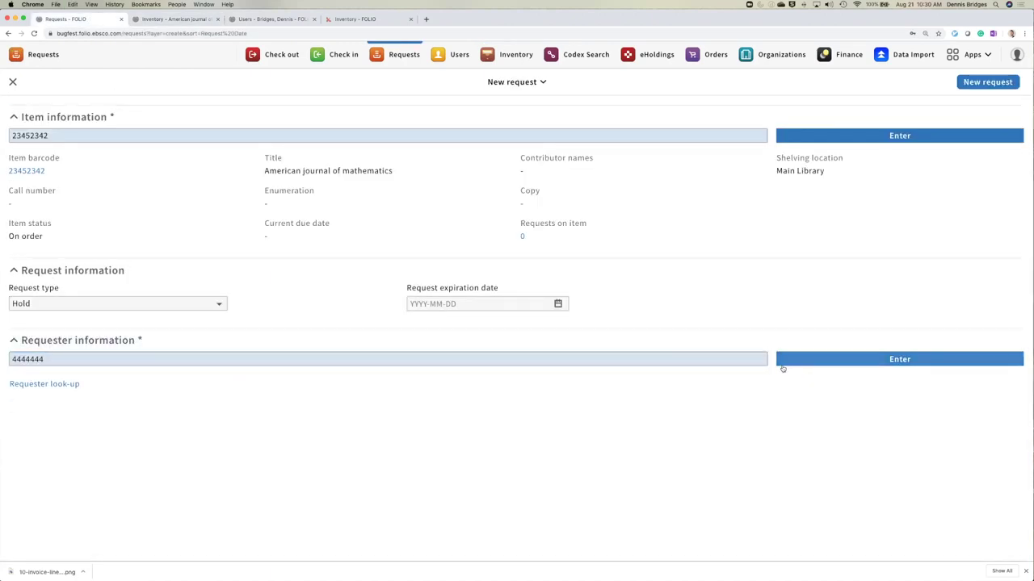
{"action": "left_click", "coordinate": [832, 363]}
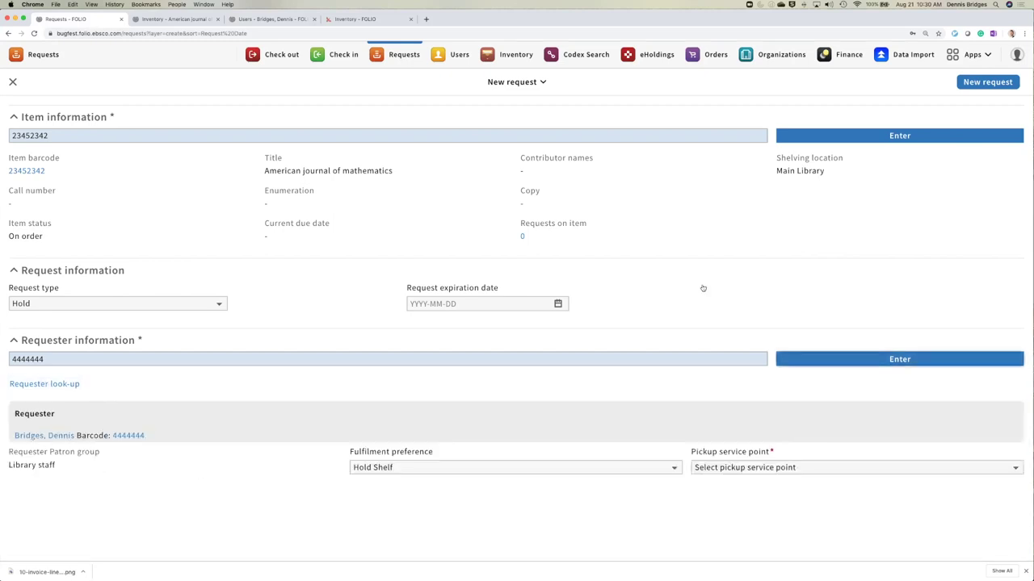
{"action": "left_click", "coordinate": [986, 81]}
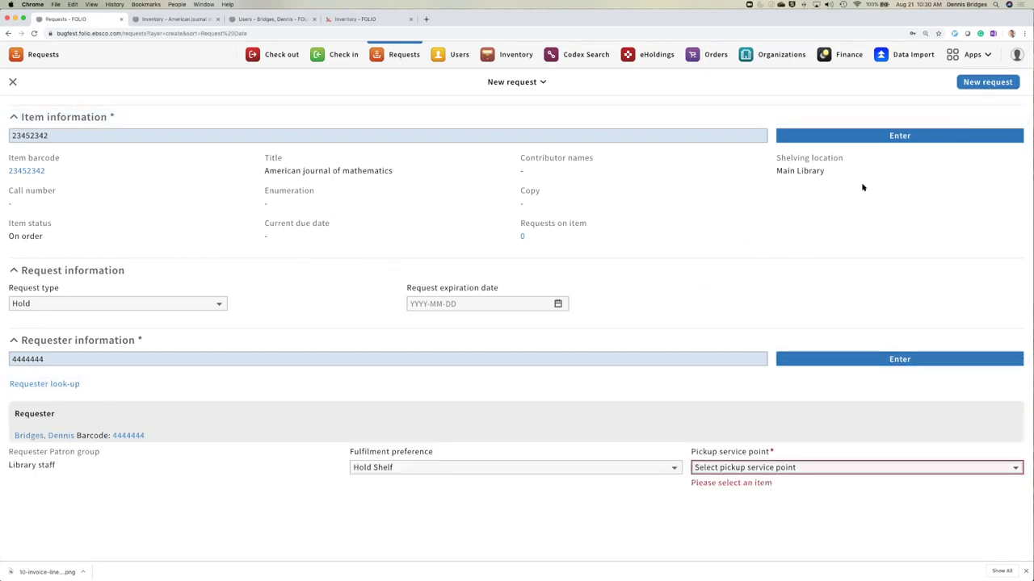
{"action": "left_click", "coordinate": [796, 468]}
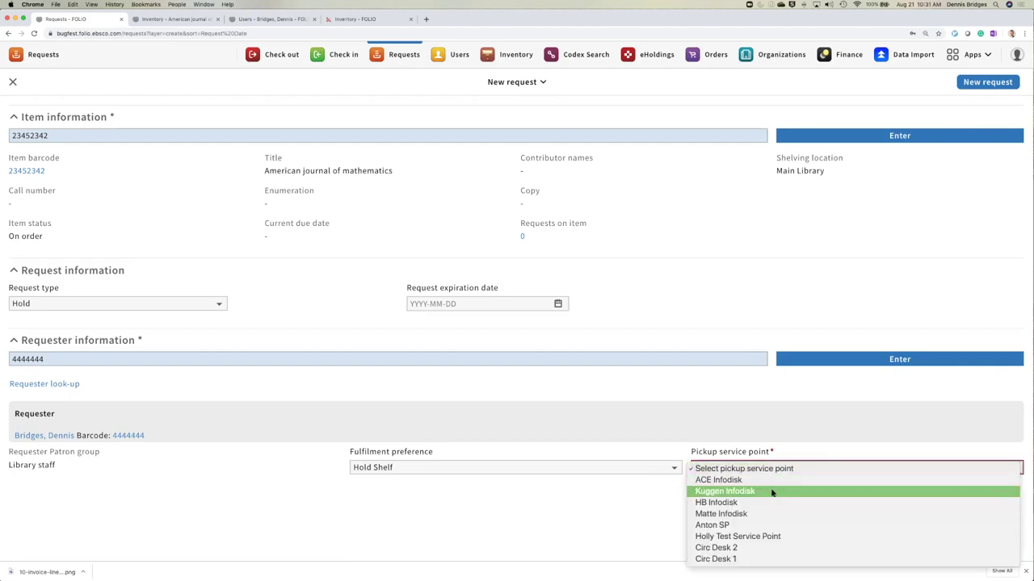
{"action": "left_click", "coordinate": [772, 493]}
{"action": "left_click", "coordinate": [987, 82]}
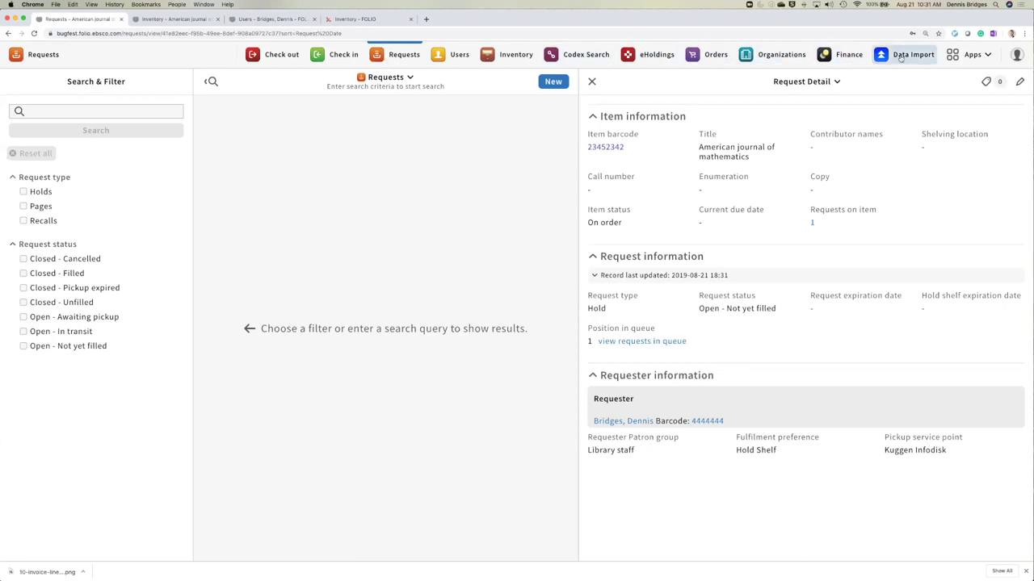
- Open PO ER10291 from the Orders list and check in its expected Issue 1 piece
{"action": "left_click", "coordinate": [717, 55]}
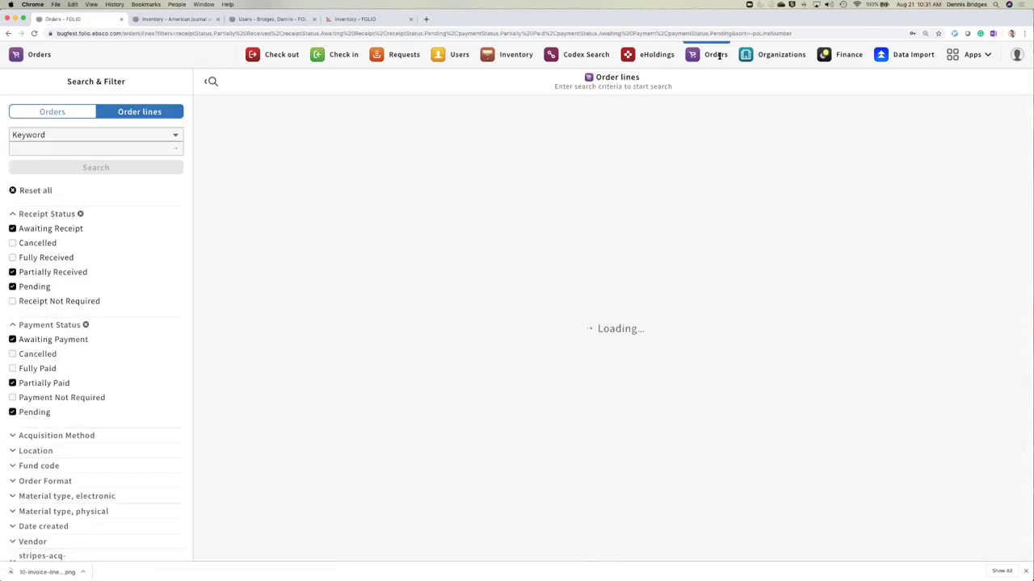
{"action": "left_click", "coordinate": [52, 112]}
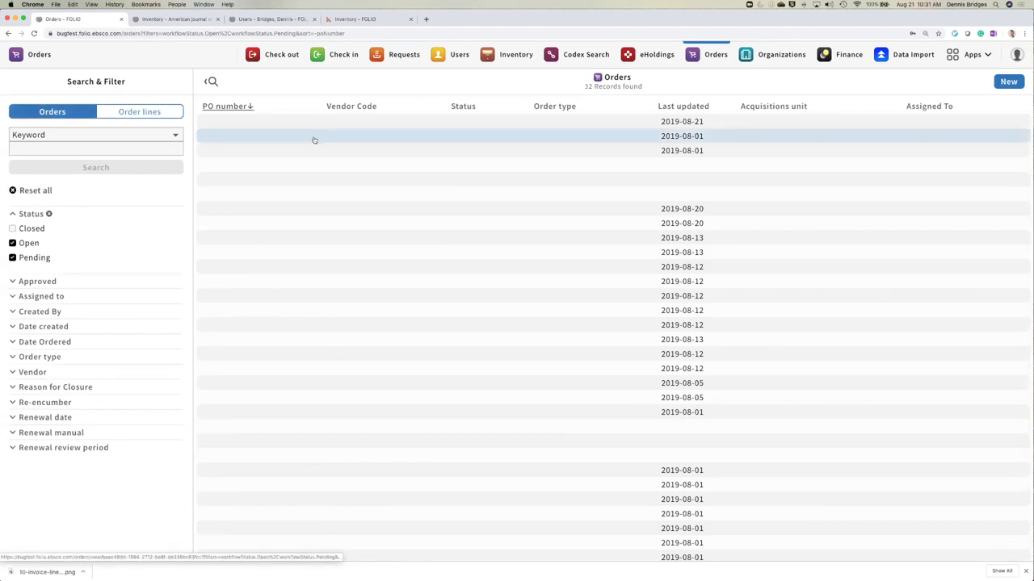
{"action": "left_click", "coordinate": [237, 123]}
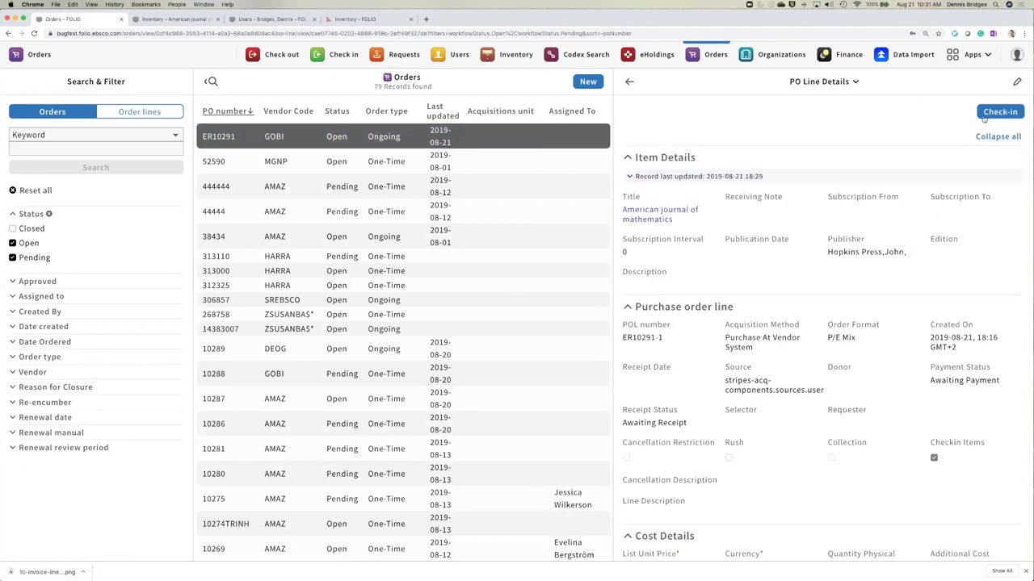
{"action": "left_click", "coordinate": [996, 112]}
{"action": "left_click", "coordinate": [21, 173]}
{"action": "left_click", "coordinate": [1006, 127]}
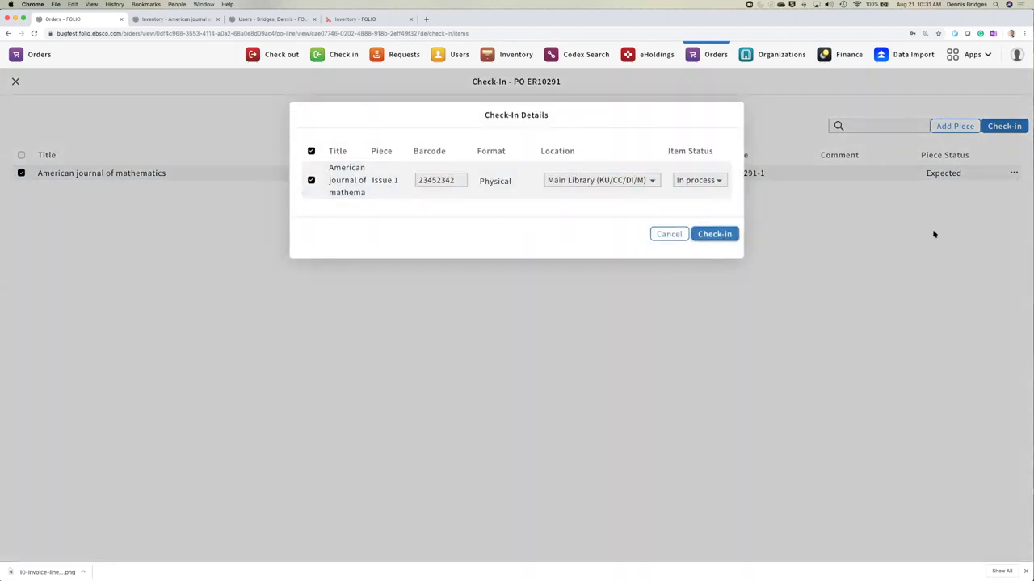
{"action": "key", "text": "Return"}
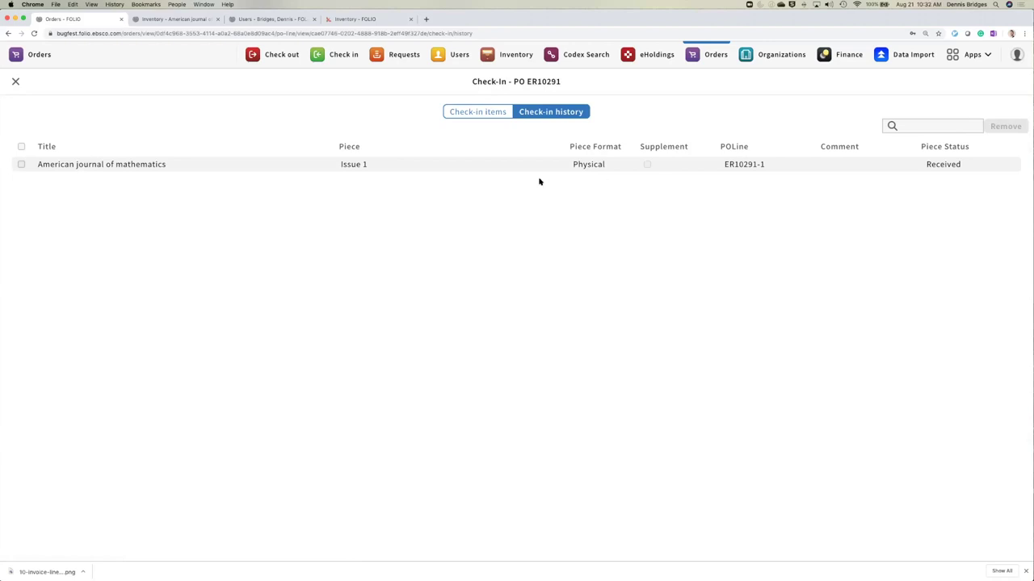
{"action": "left_click", "coordinate": [489, 117]}
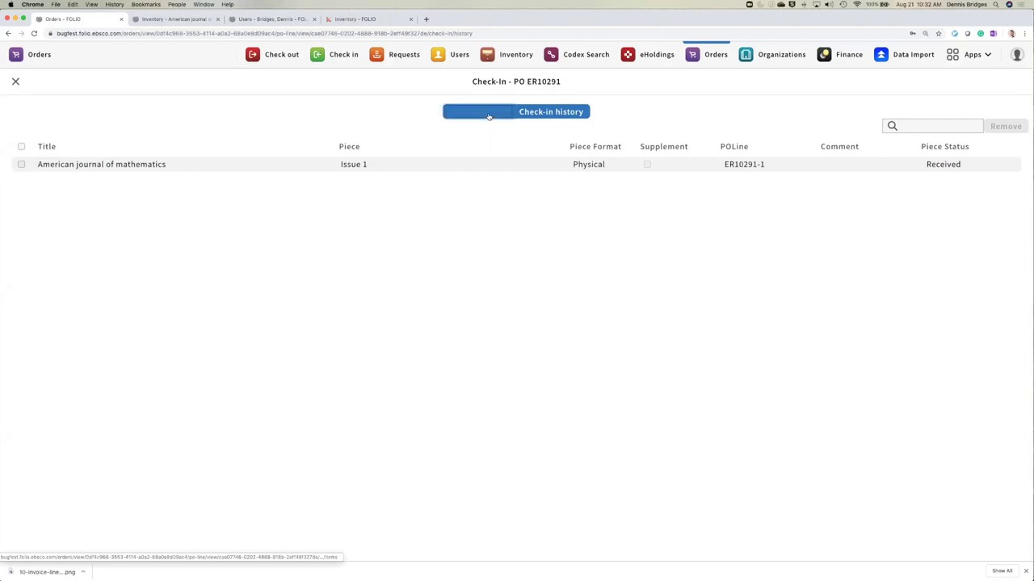
- Close the check-in page and go back from the PO line to purchase order ER10291
{"action": "left_click", "coordinate": [16, 82]}
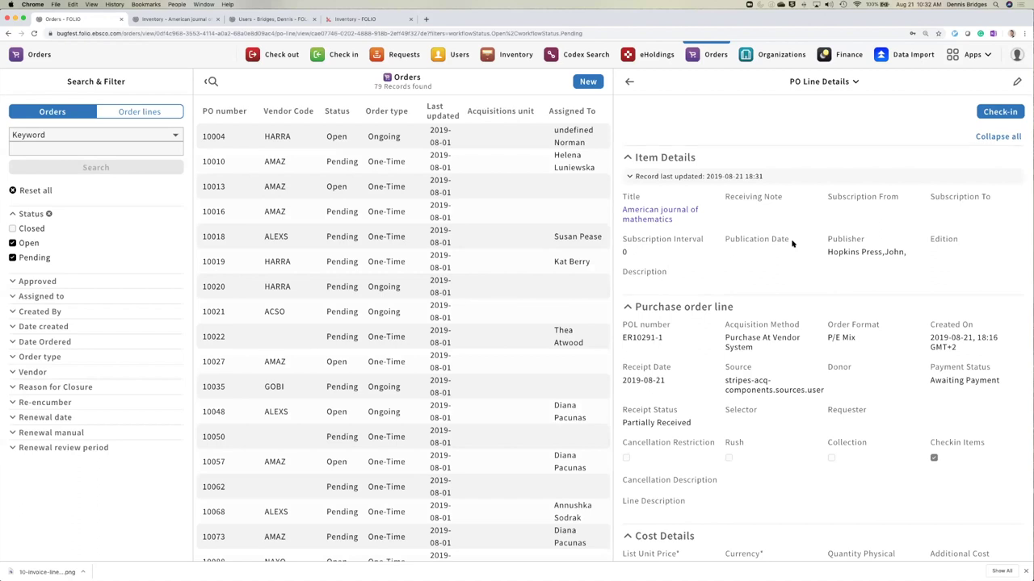
{"action": "left_click", "coordinate": [629, 81]}
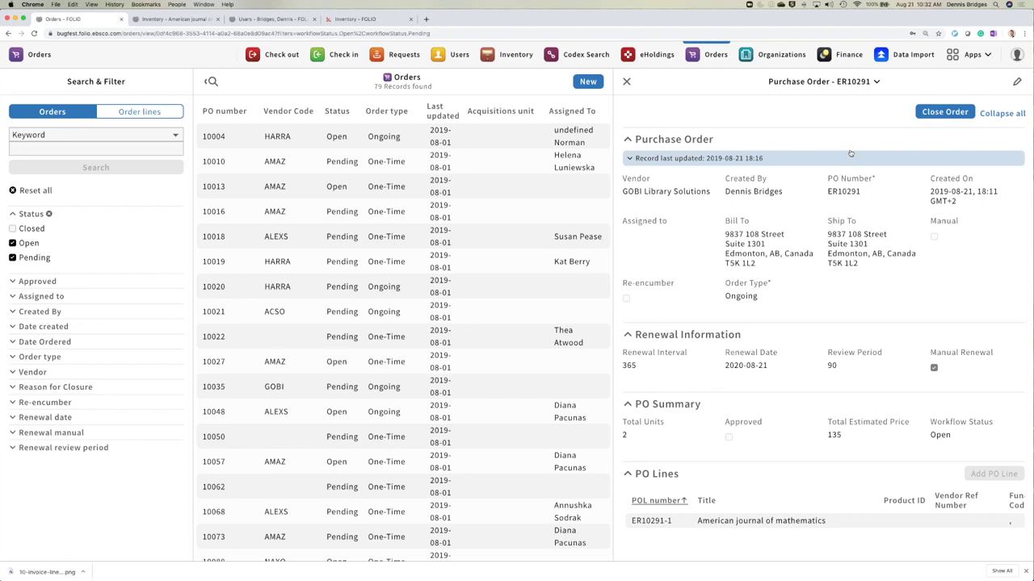
- Submit the Close Order form with reason Testing and note 'This was for demo'
{"action": "left_click", "coordinate": [928, 115]}
{"action": "left_click", "coordinate": [682, 163]}
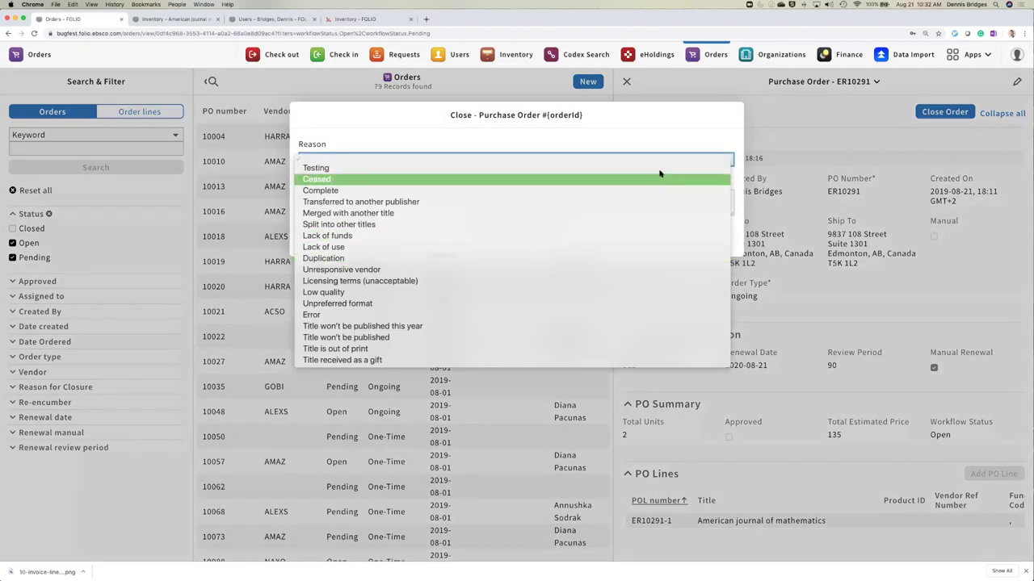
{"action": "left_click", "coordinate": [657, 170]}
{"action": "left_click", "coordinate": [563, 203]}
{"action": "type", "text": "This was for demo"}
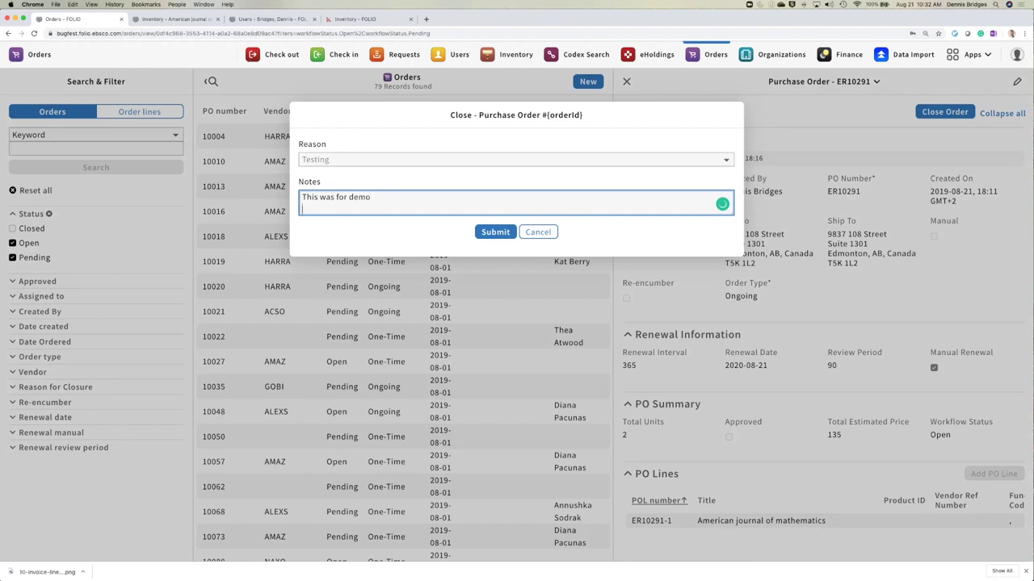
{"action": "left_click", "coordinate": [485, 233]}
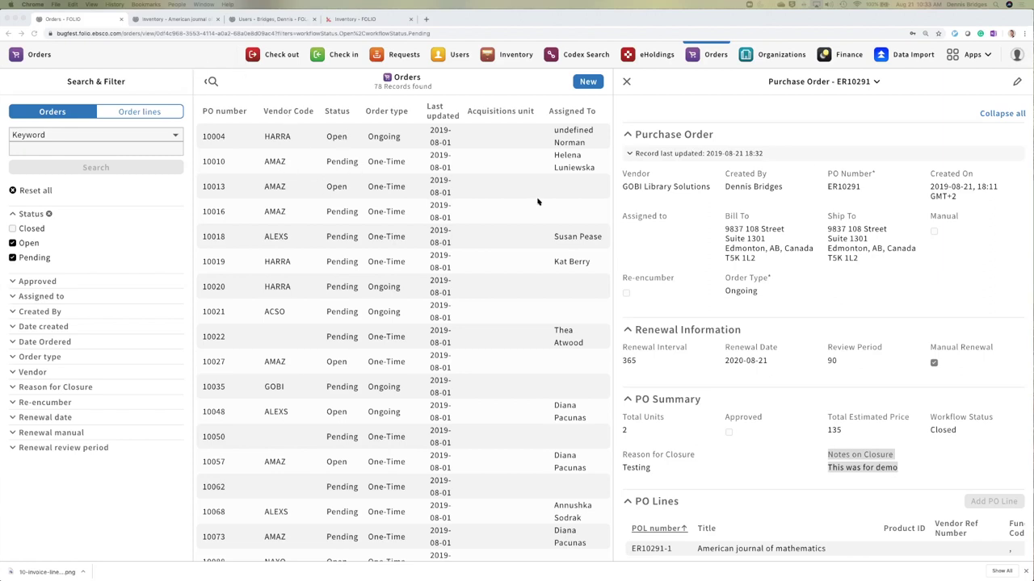
- Switch to the fourth browser tab, the other FOLIO site's Inventory page
{"action": "left_click", "coordinate": [360, 19]}
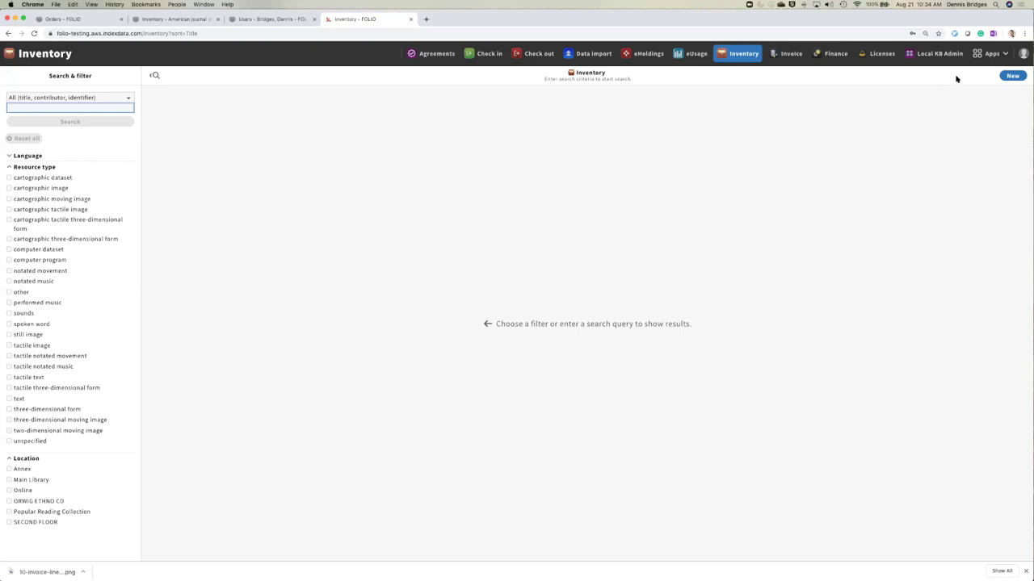
- Switch to the Organizations app and zoom the page to 150%
{"action": "left_click", "coordinate": [991, 53]}
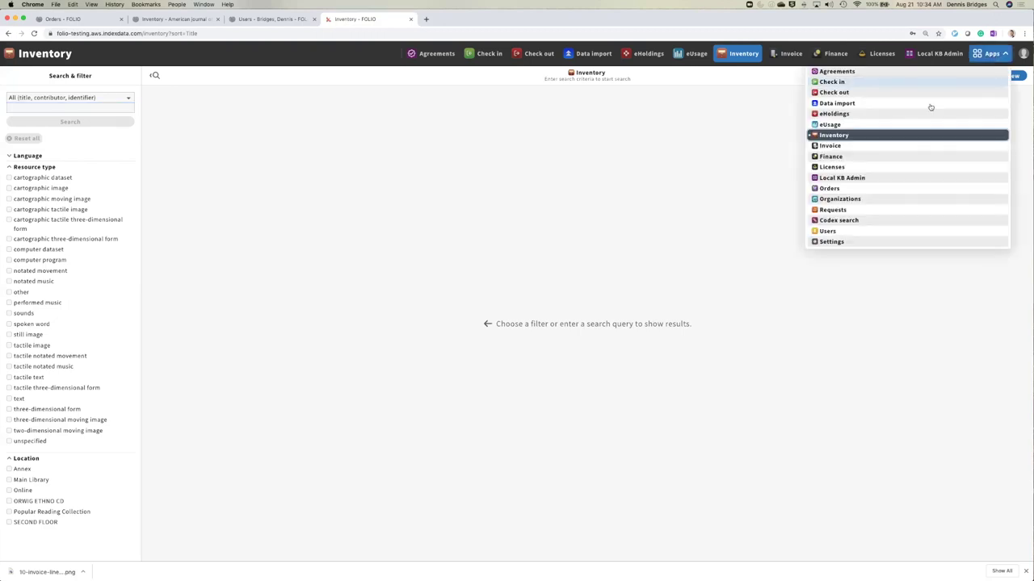
{"action": "left_click", "coordinate": [856, 200]}
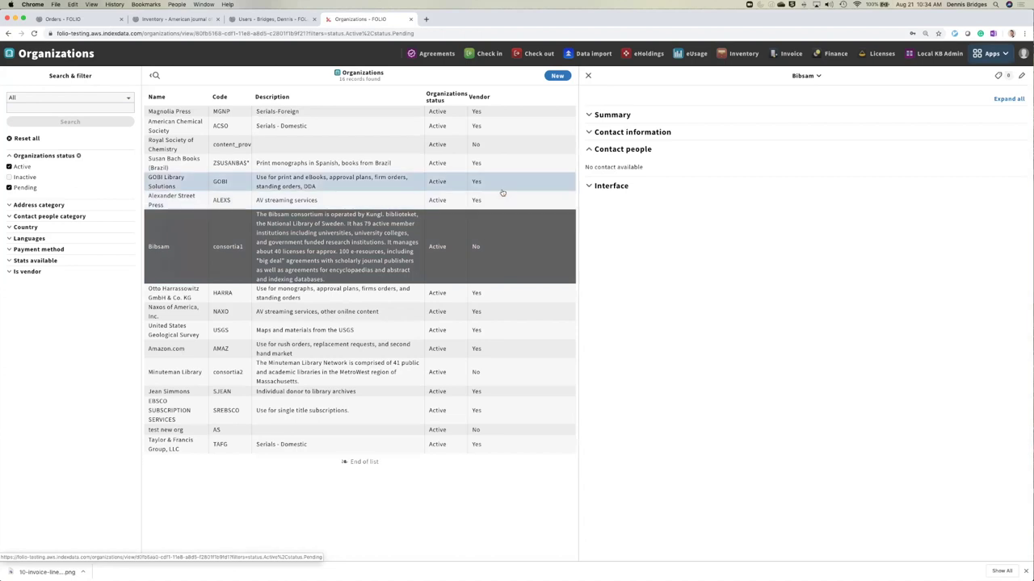
{"action": "key", "text": "super+equal"}
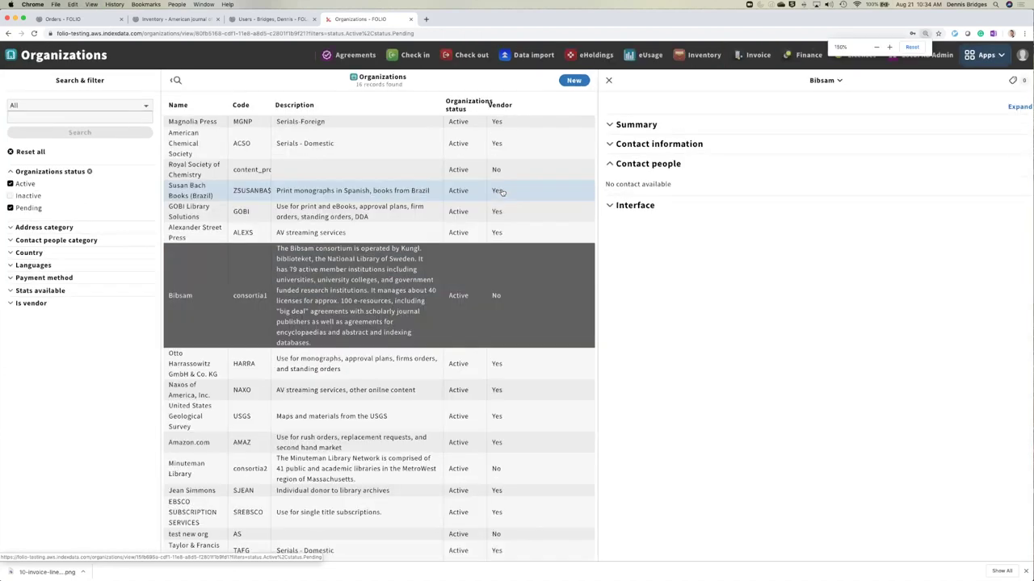
{"action": "key", "text": "super+equal"}
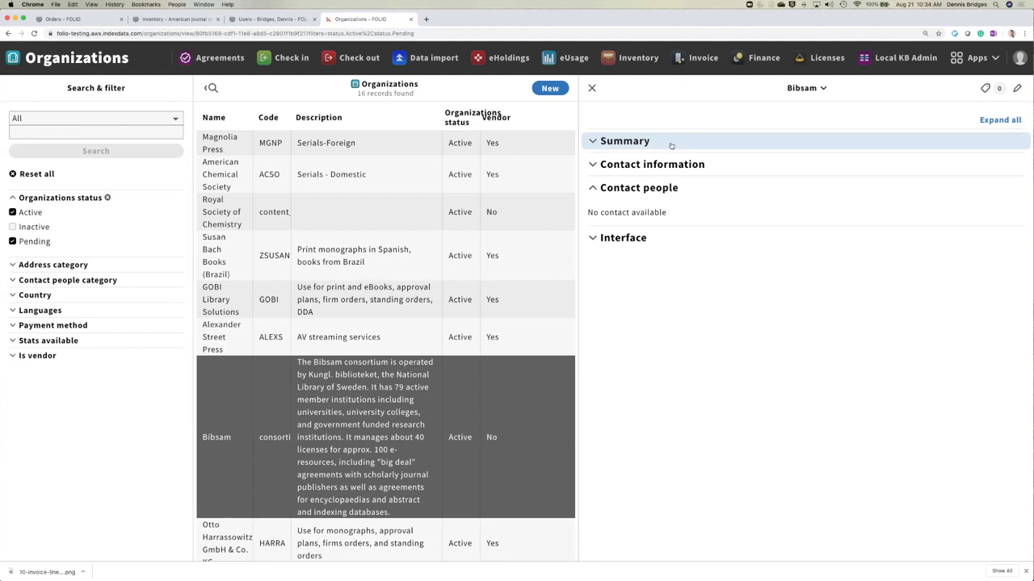
- Start editing Bibsam and dismiss the contact picker without adding a contact person
{"action": "left_click", "coordinate": [1017, 89]}
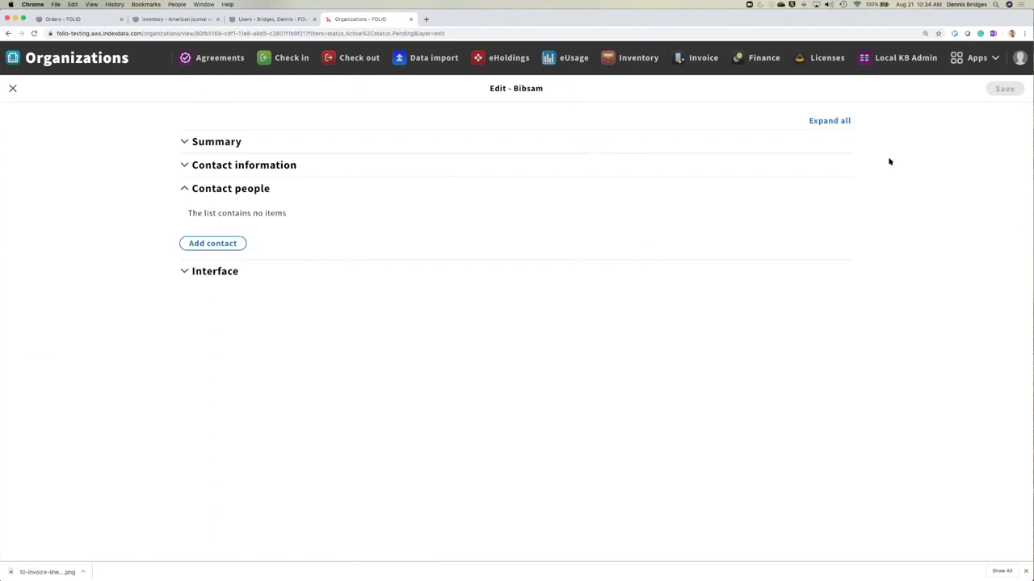
{"action": "left_click", "coordinate": [232, 244]}
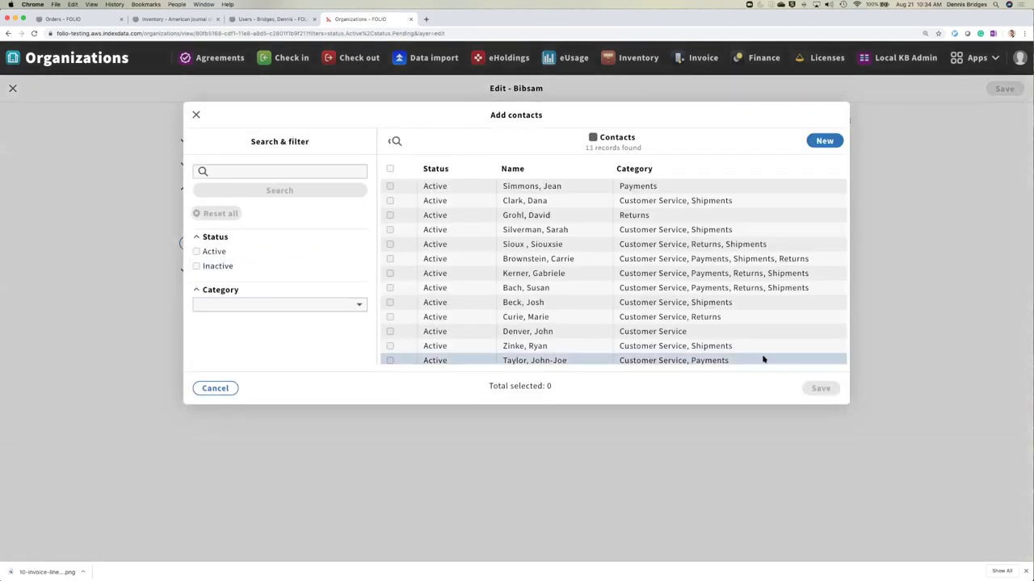
{"action": "left_click", "coordinate": [211, 388]}
- Add two address entries, remove both again, and close the Bibsam edit form unsaved
{"action": "left_click", "coordinate": [225, 163]}
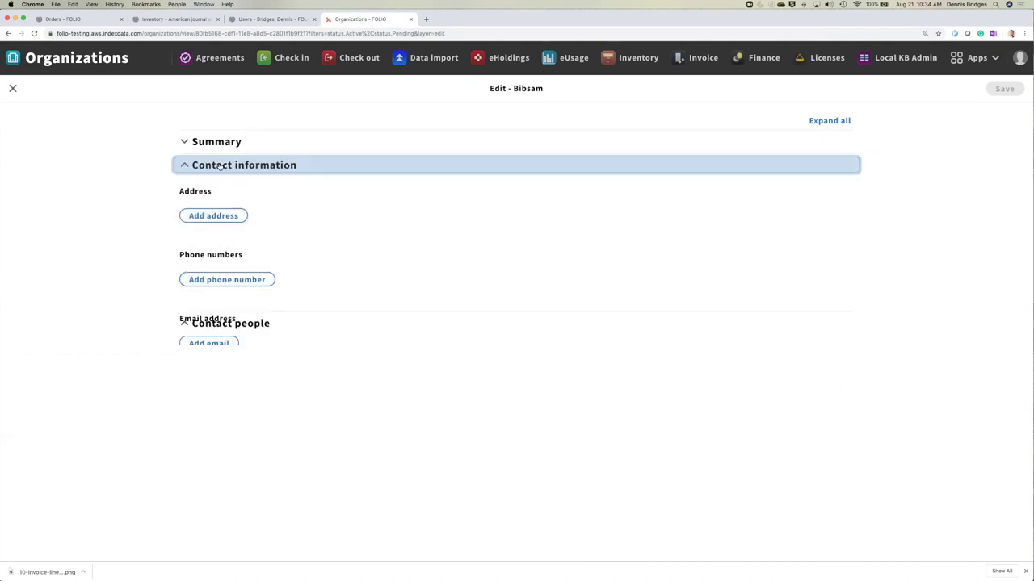
{"action": "left_click", "coordinate": [214, 215]}
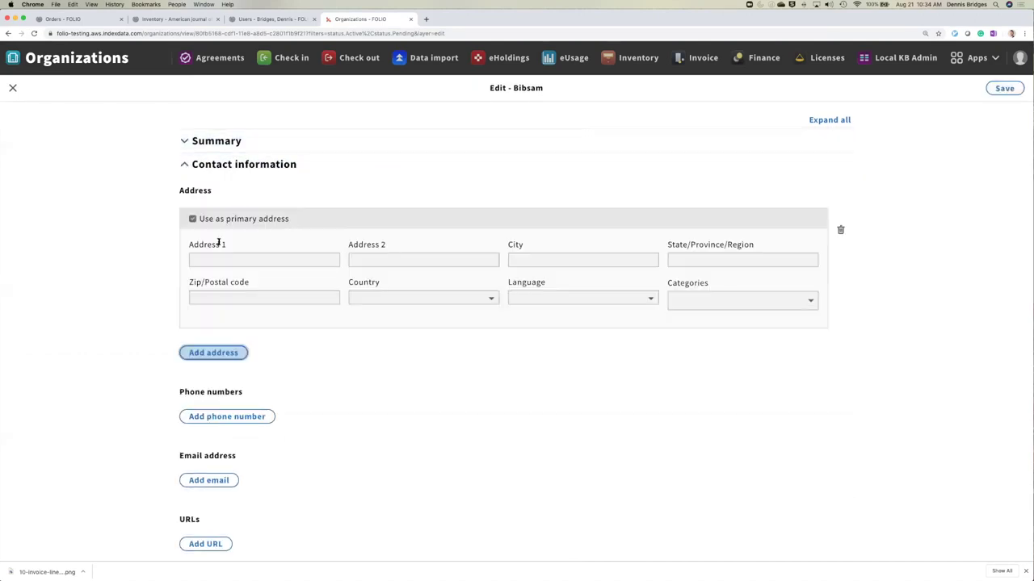
{"action": "left_click", "coordinate": [225, 353]}
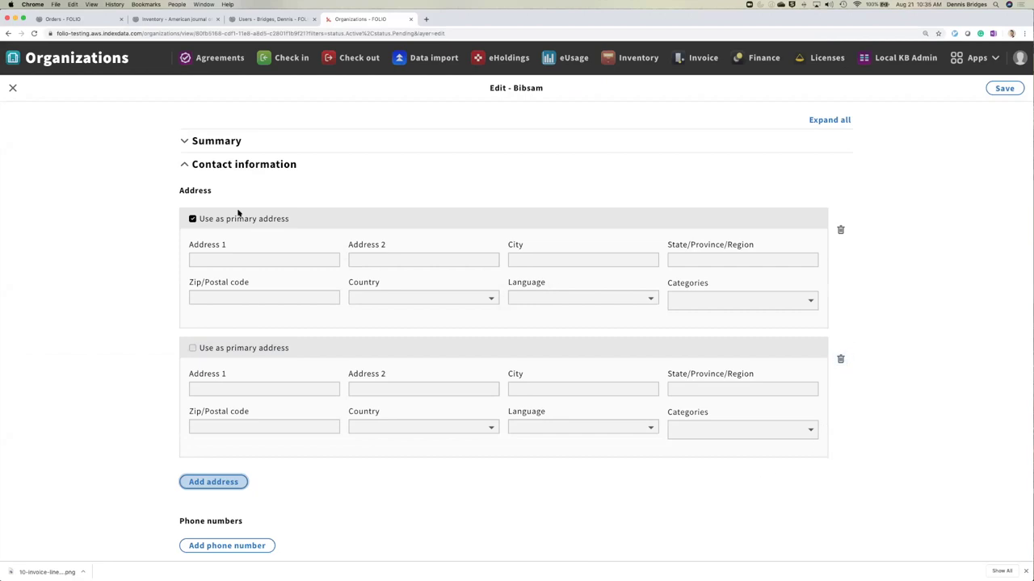
{"action": "left_click", "coordinate": [841, 360]}
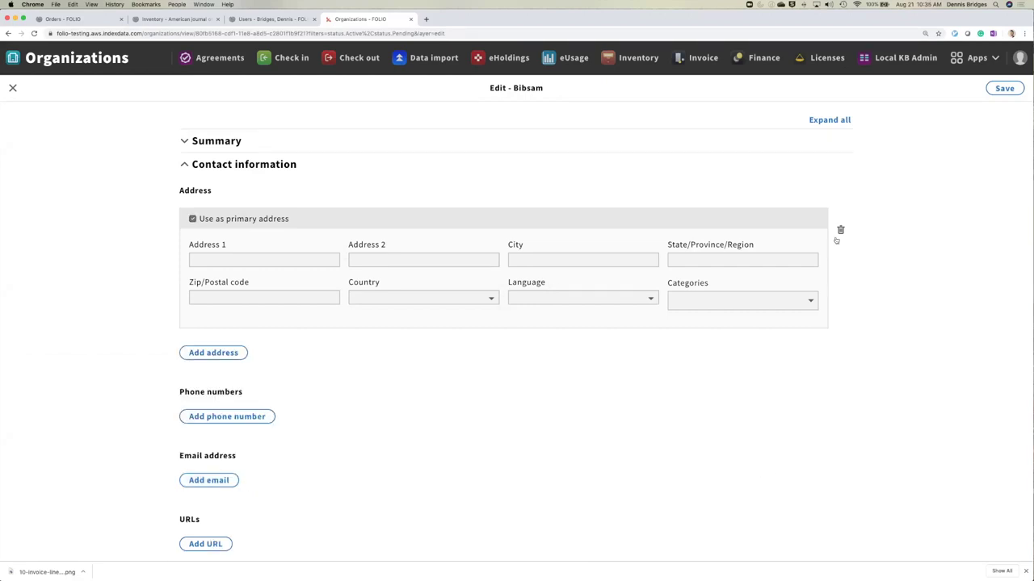
{"action": "left_click", "coordinate": [840, 232]}
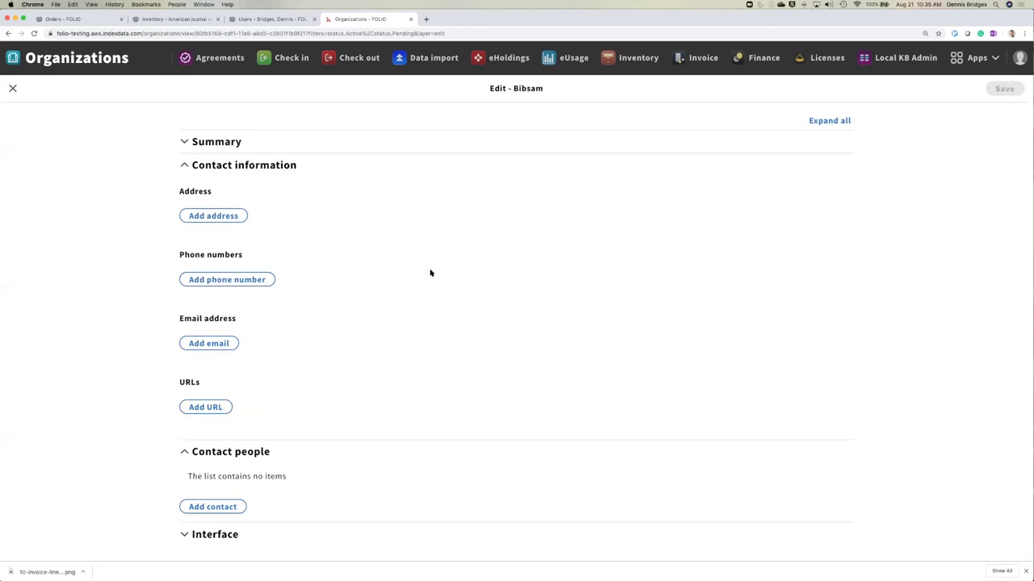
{"action": "left_click", "coordinate": [200, 143]}
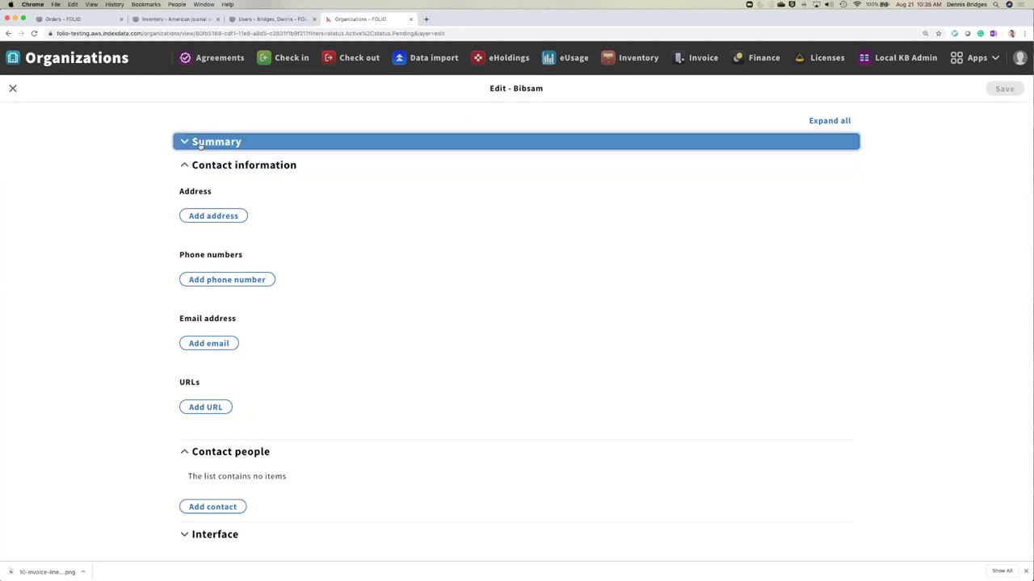
{"action": "left_click", "coordinate": [200, 142]}
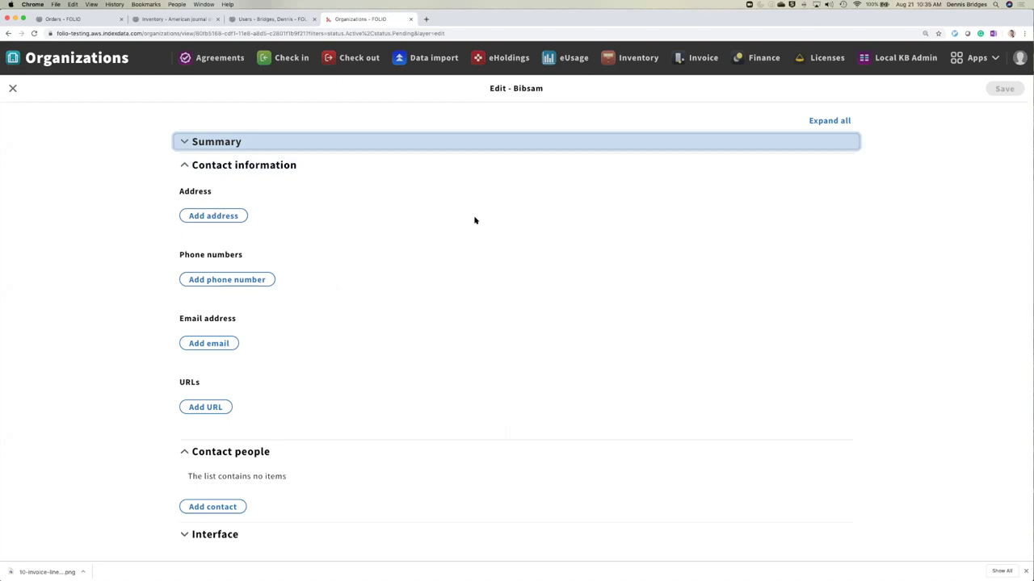
{"action": "left_click", "coordinate": [13, 89]}
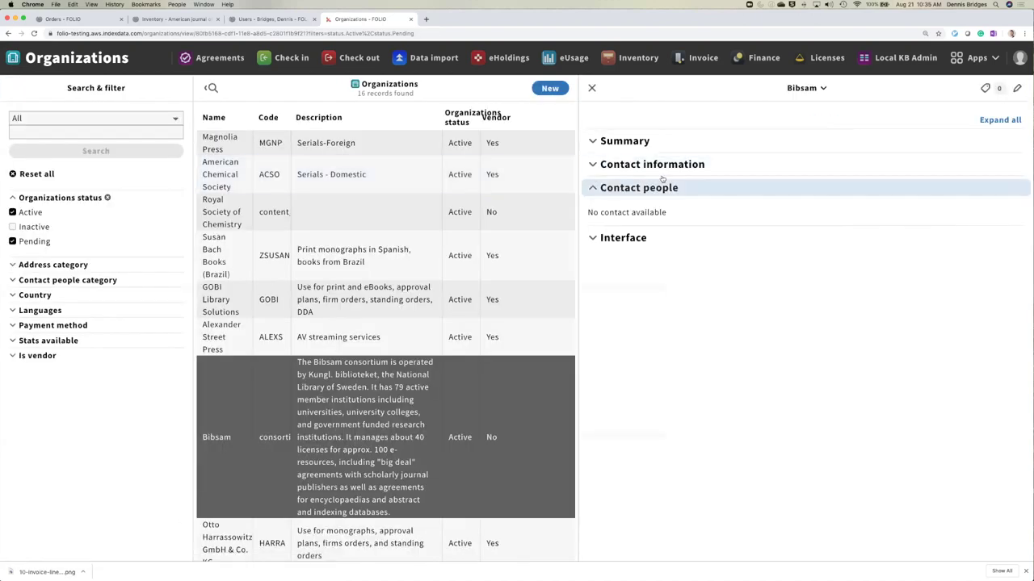
- Dismiss the Bibsam actions menu and edit the American Chemical Society record
{"action": "left_click", "coordinate": [825, 89]}
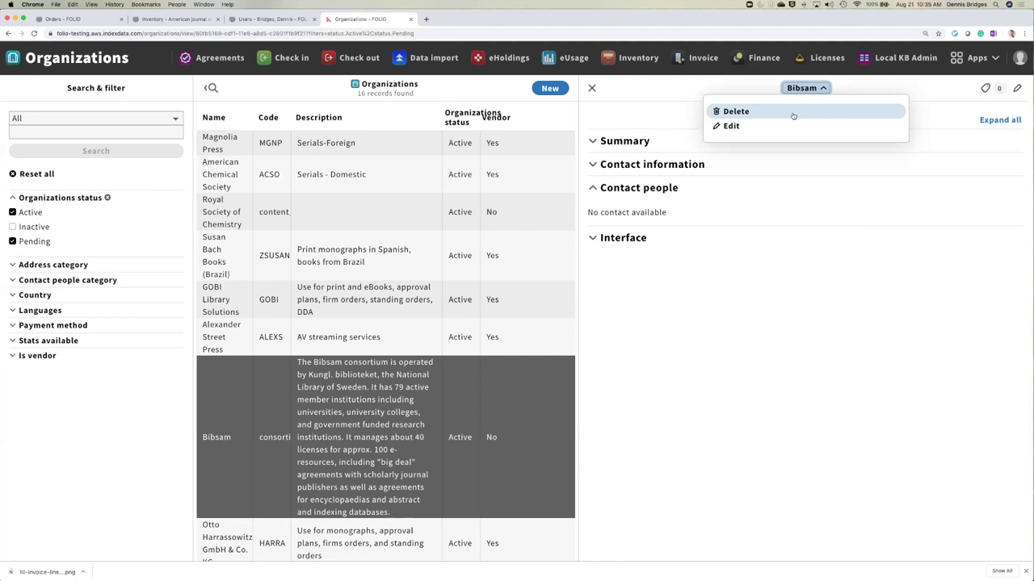
{"action": "left_click", "coordinate": [856, 91]}
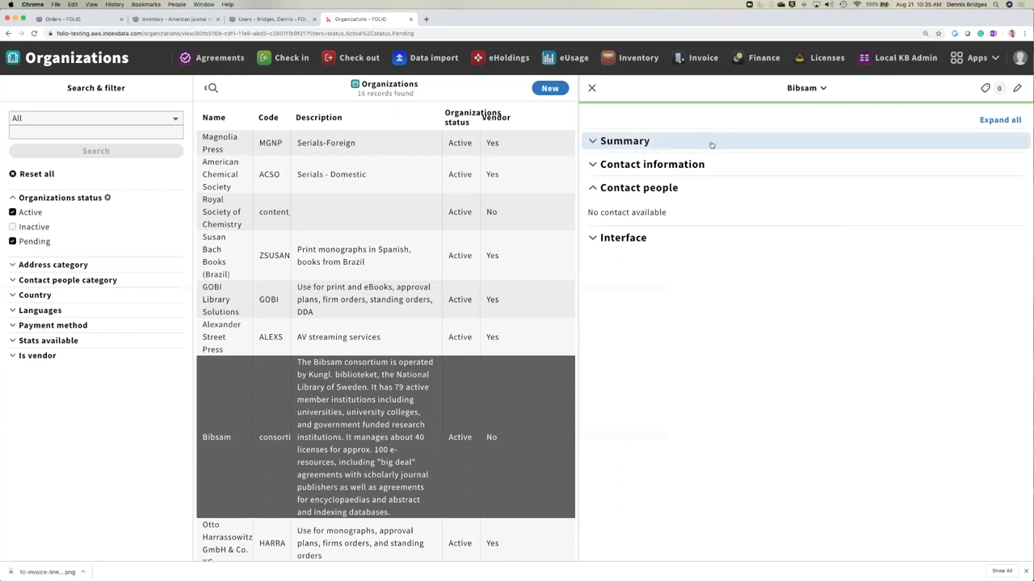
{"action": "left_click", "coordinate": [358, 174]}
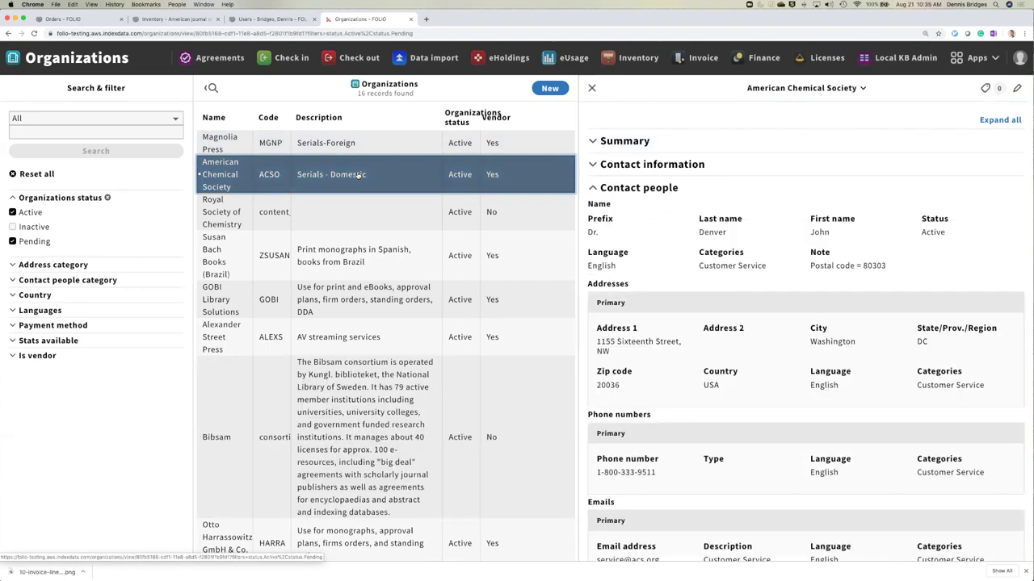
{"action": "scroll", "coordinate": [745, 207], "scroll_direction": "down", "scroll_amount": 10}
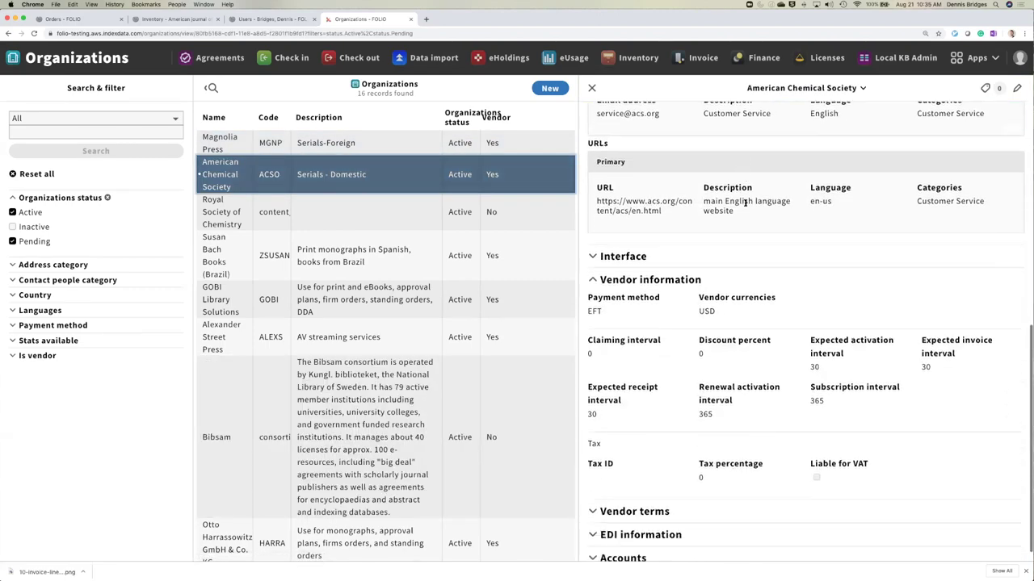
{"action": "scroll", "coordinate": [744, 203], "scroll_direction": "up", "scroll_amount": 15}
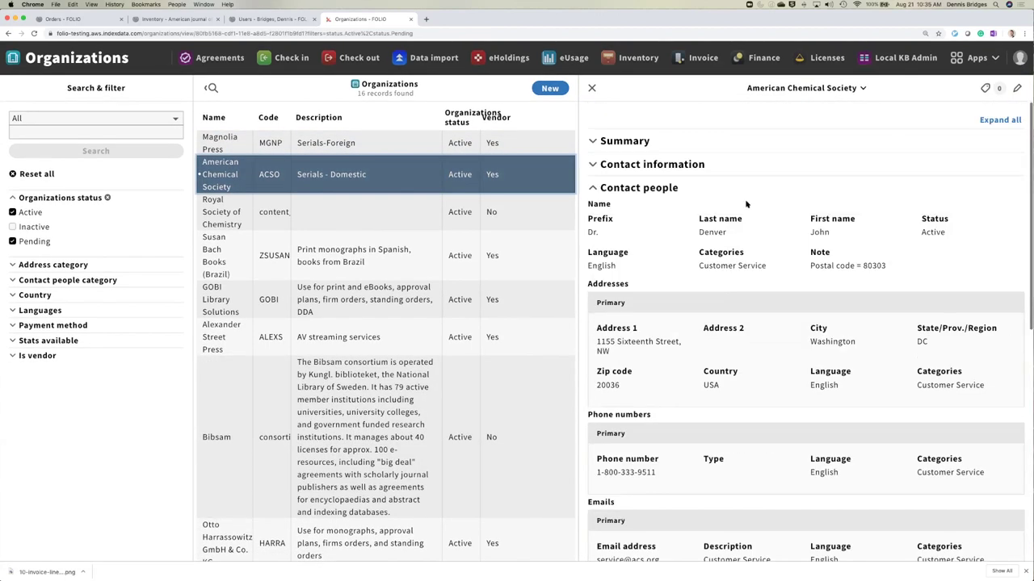
{"action": "left_click", "coordinate": [1019, 89]}
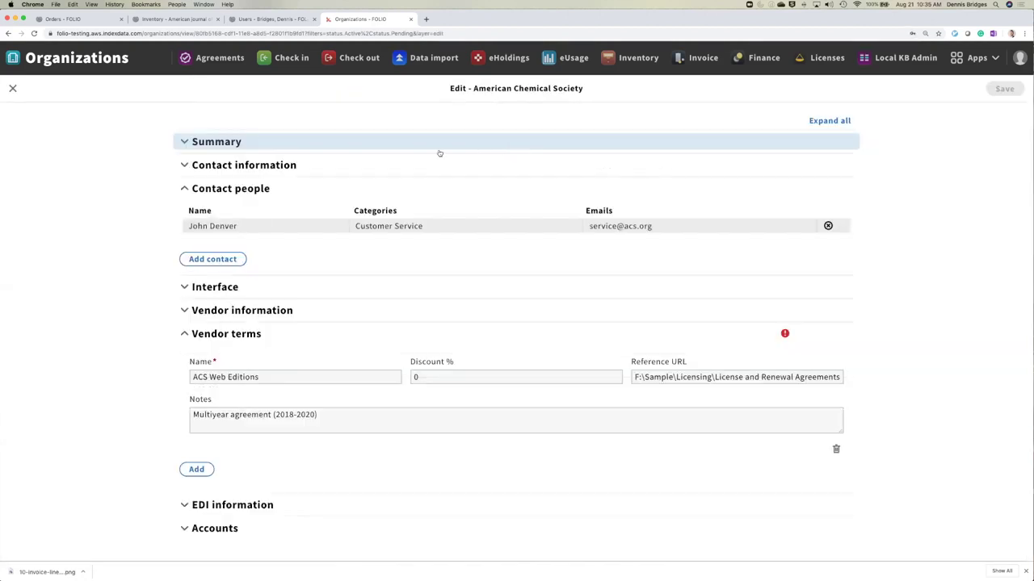
{"action": "left_click", "coordinate": [439, 151]}
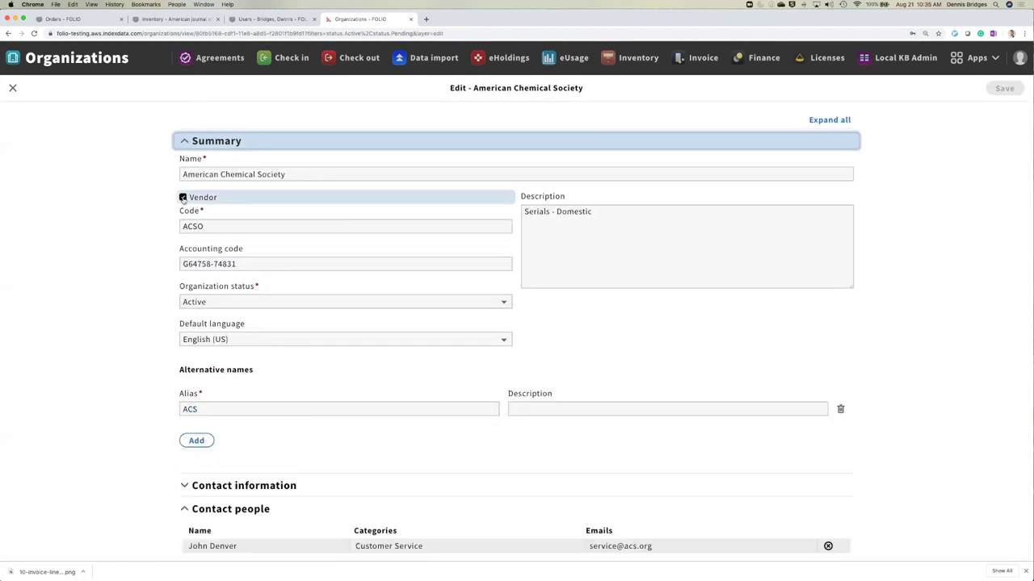
{"action": "left_click", "coordinate": [183, 197]}
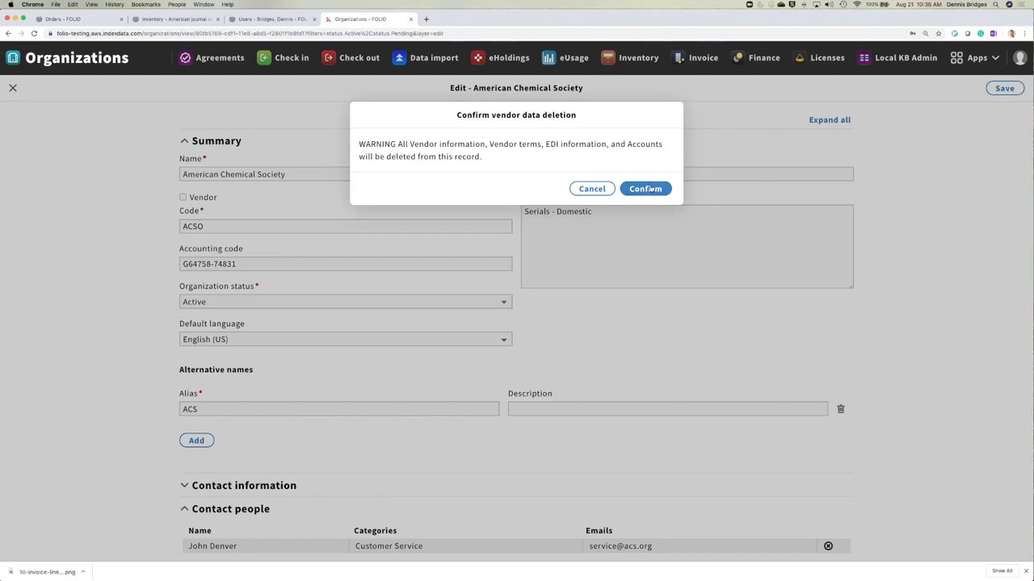
{"action": "left_click", "coordinate": [602, 191]}
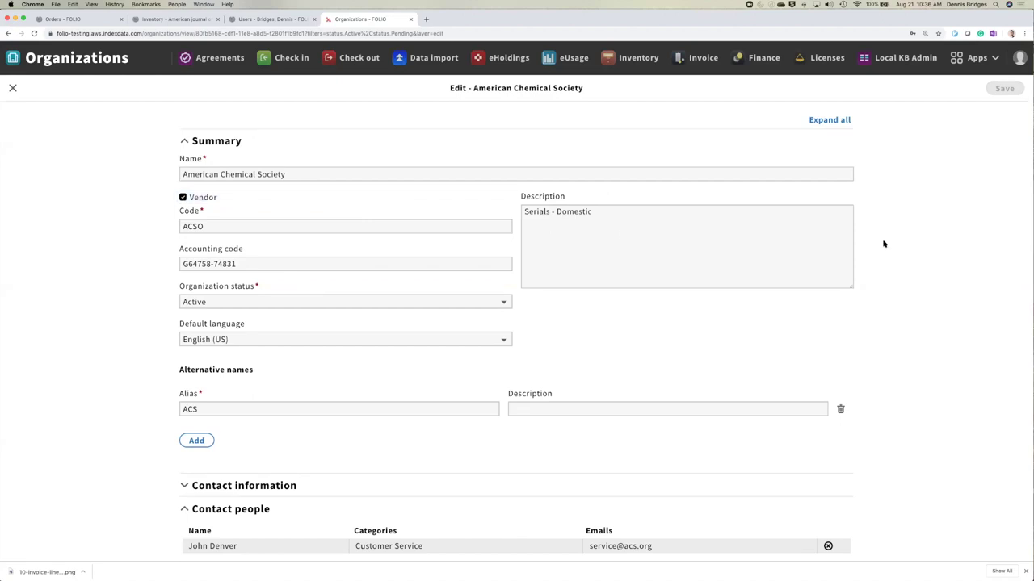
{"action": "left_click", "coordinate": [12, 87]}
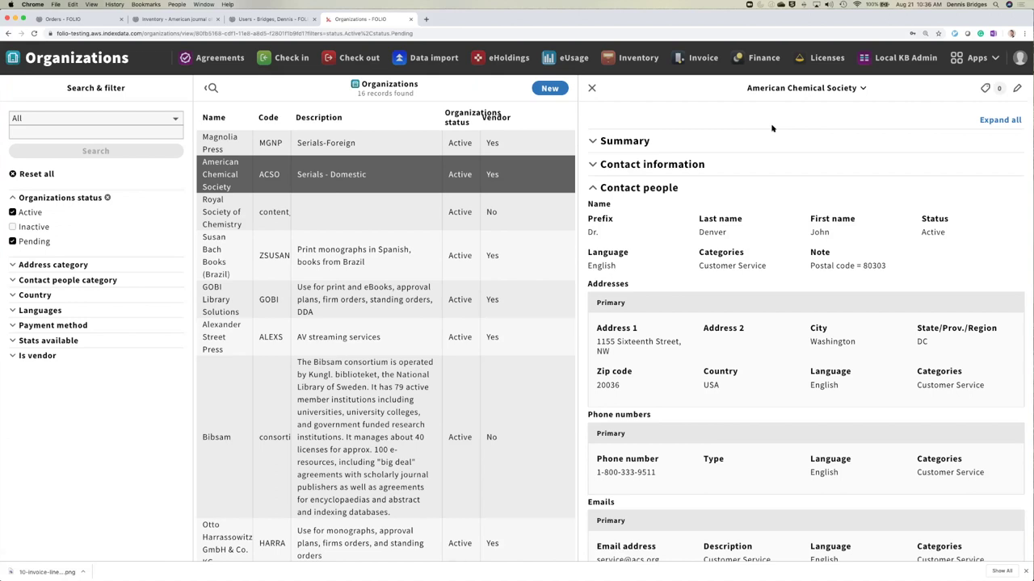
- Go to Settings > Orders > Order templates
{"action": "left_click", "coordinate": [975, 58]}
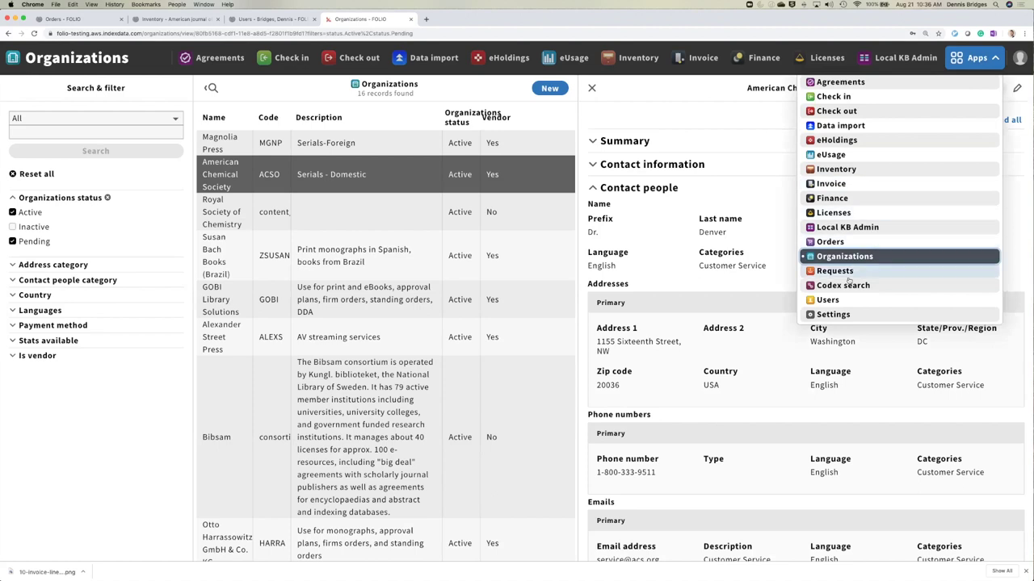
{"action": "left_click", "coordinate": [846, 314]}
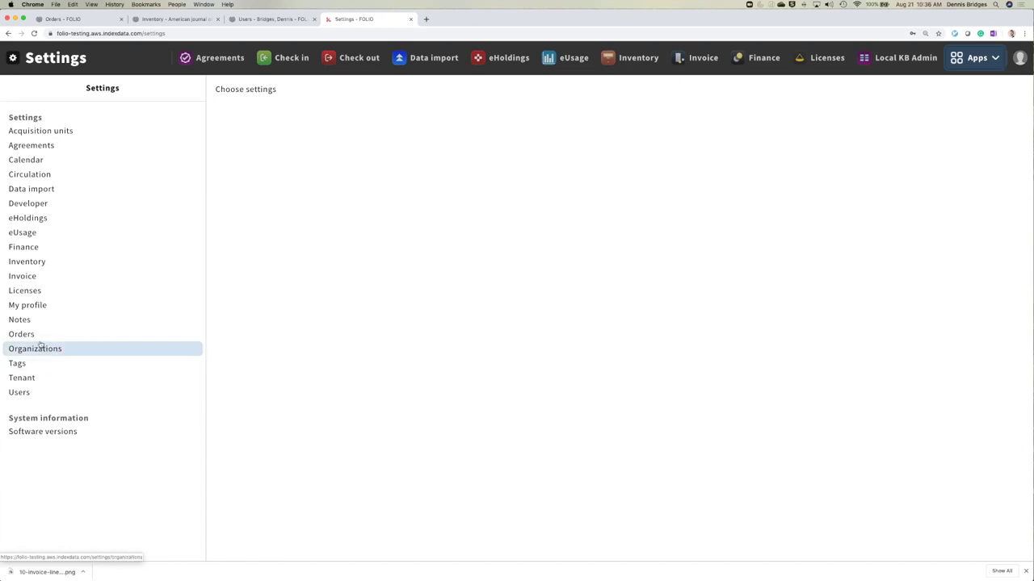
{"action": "left_click", "coordinate": [36, 338]}
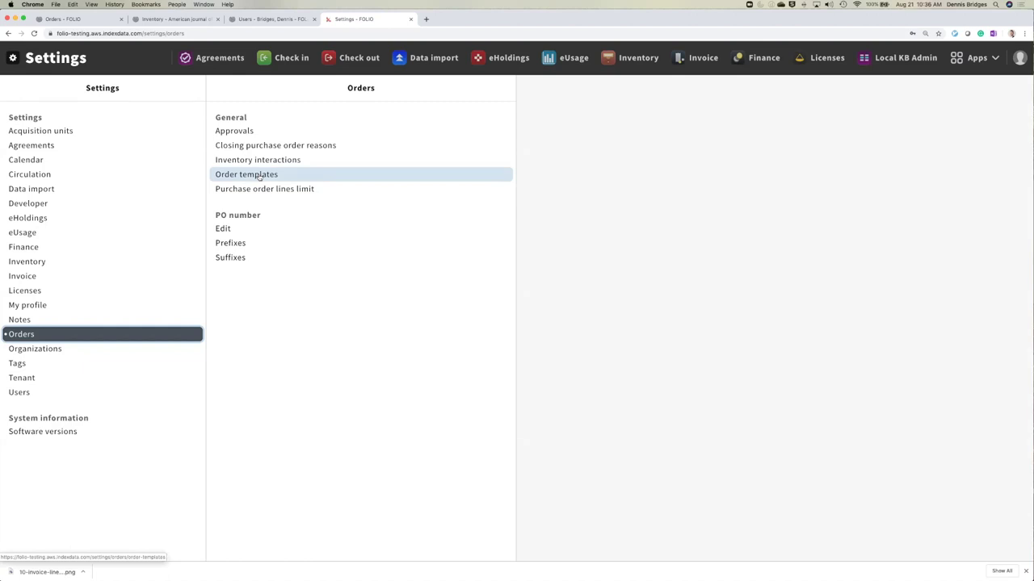
{"action": "left_click", "coordinate": [259, 176]}
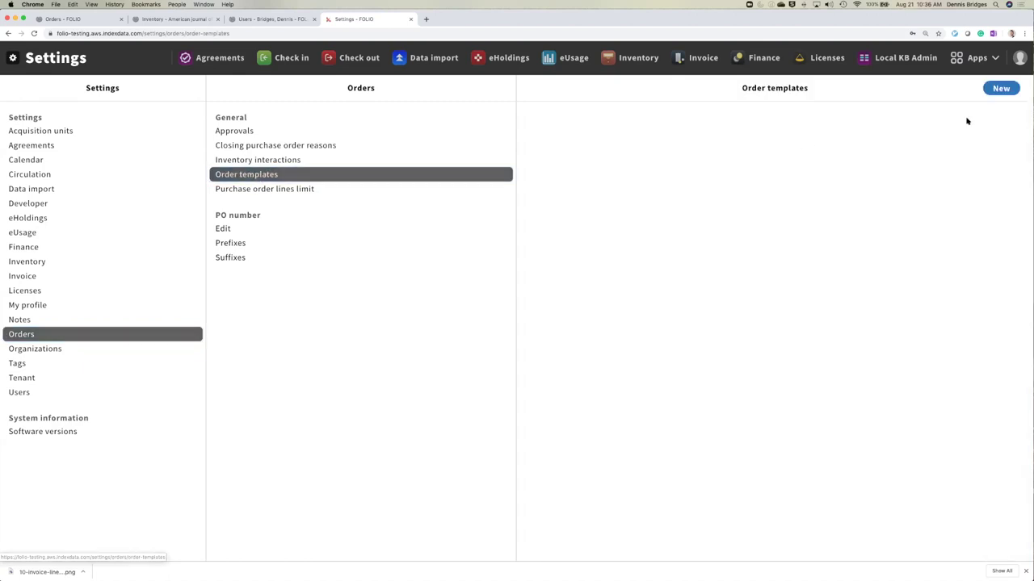
- Start a new order template named 'Test template' with code TT
{"action": "left_click", "coordinate": [1001, 88]}
{"action": "left_click", "coordinate": [207, 176]}
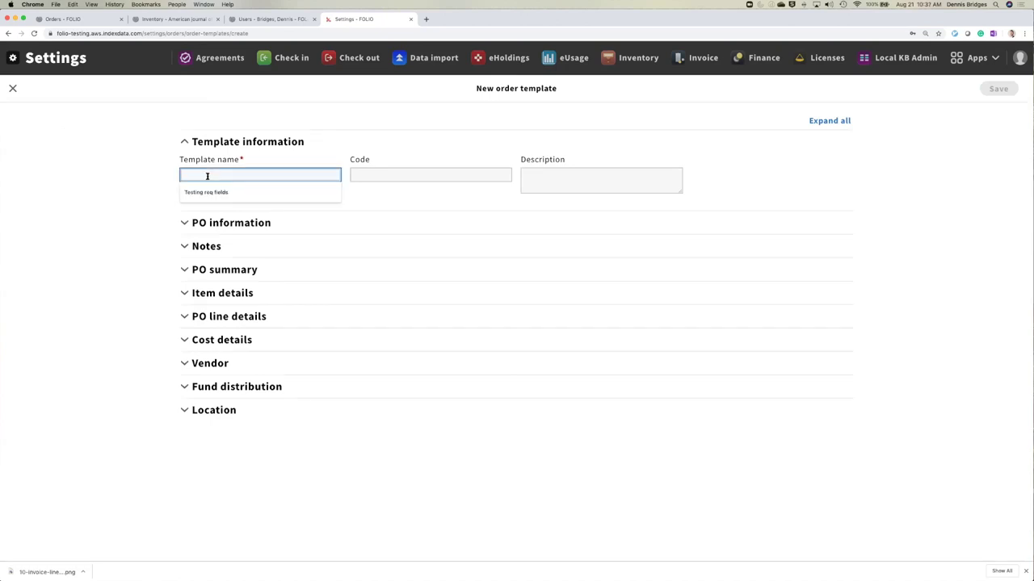
{"action": "type", "text": "T"}
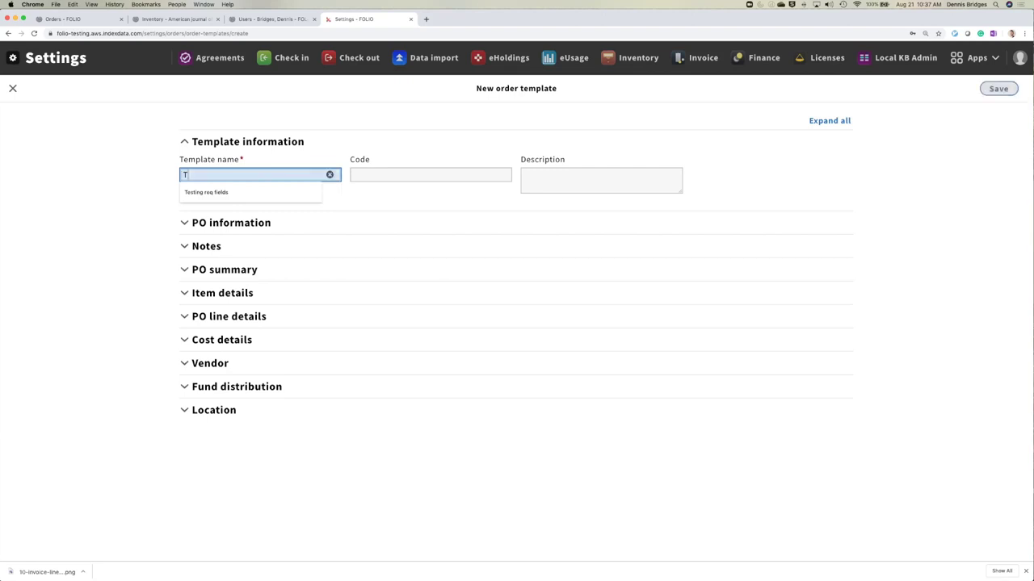
{"action": "type", "text": "est template"}
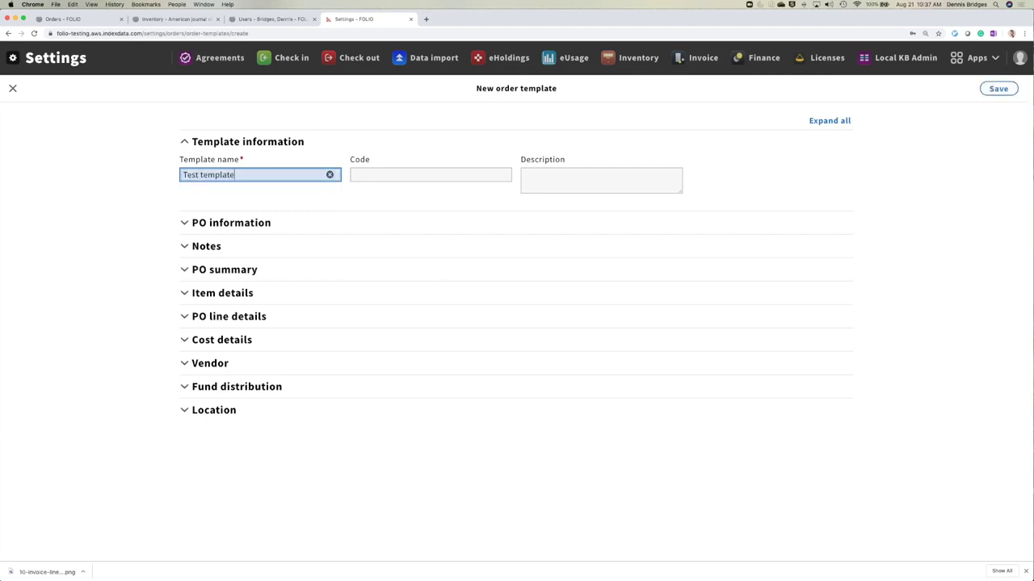
{"action": "left_click", "coordinate": [363, 204]}
{"action": "left_click", "coordinate": [359, 173]}
{"action": "type", "text": "TT"}
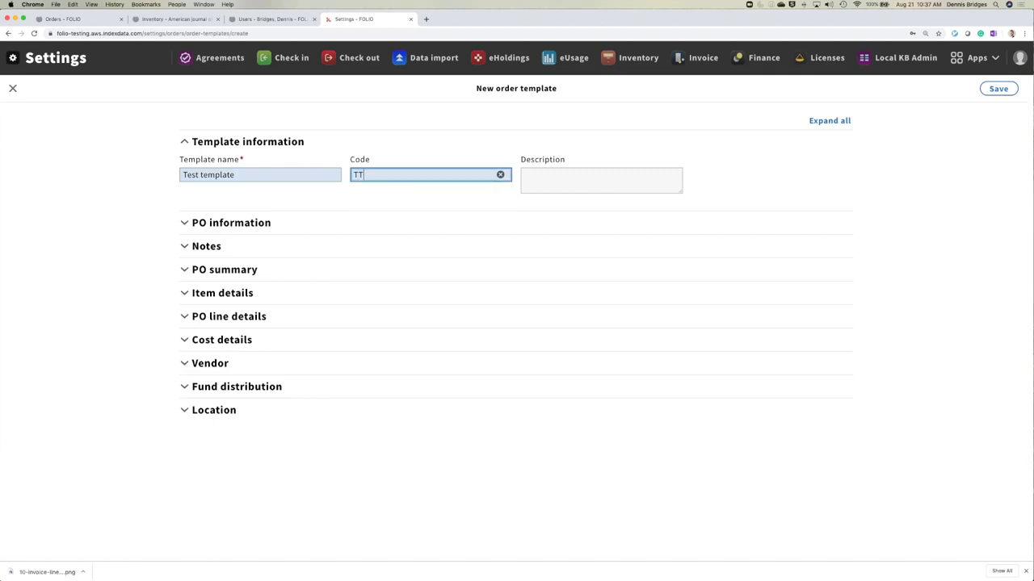
{"action": "left_click", "coordinate": [197, 197]}
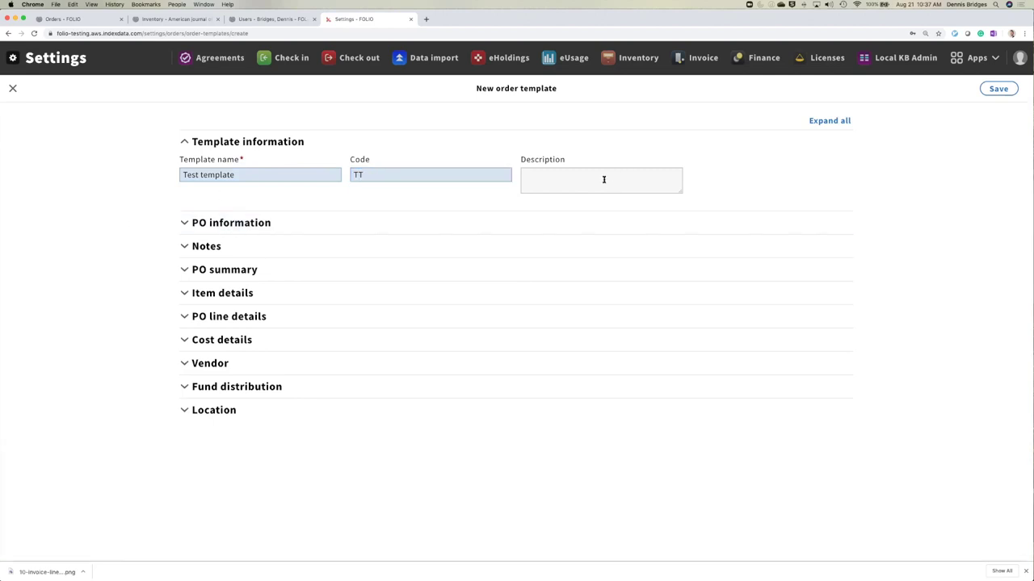
- Set the template's PO information order type to One-time
{"action": "left_click", "coordinate": [247, 226]}
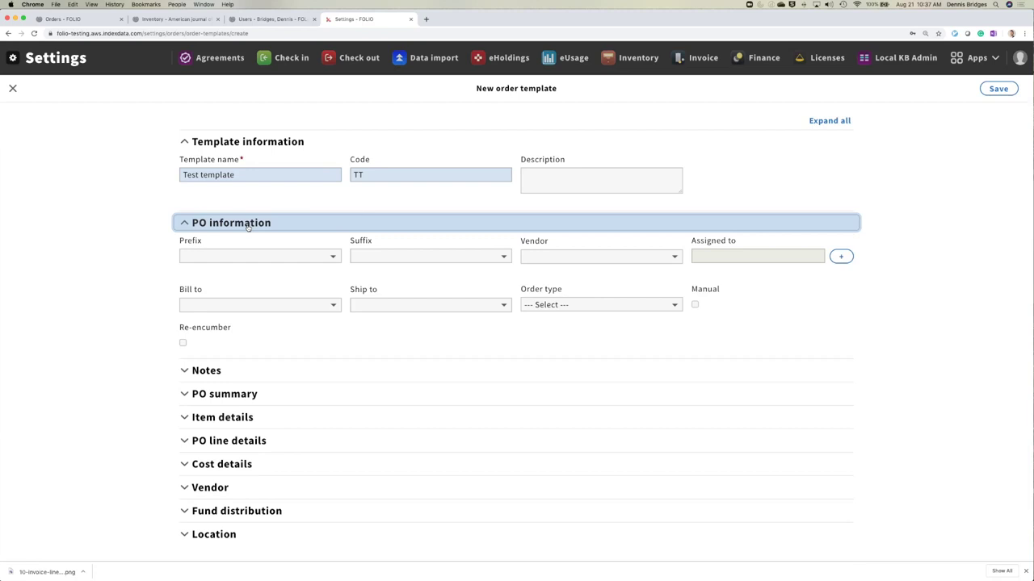
{"action": "left_click", "coordinate": [319, 261]}
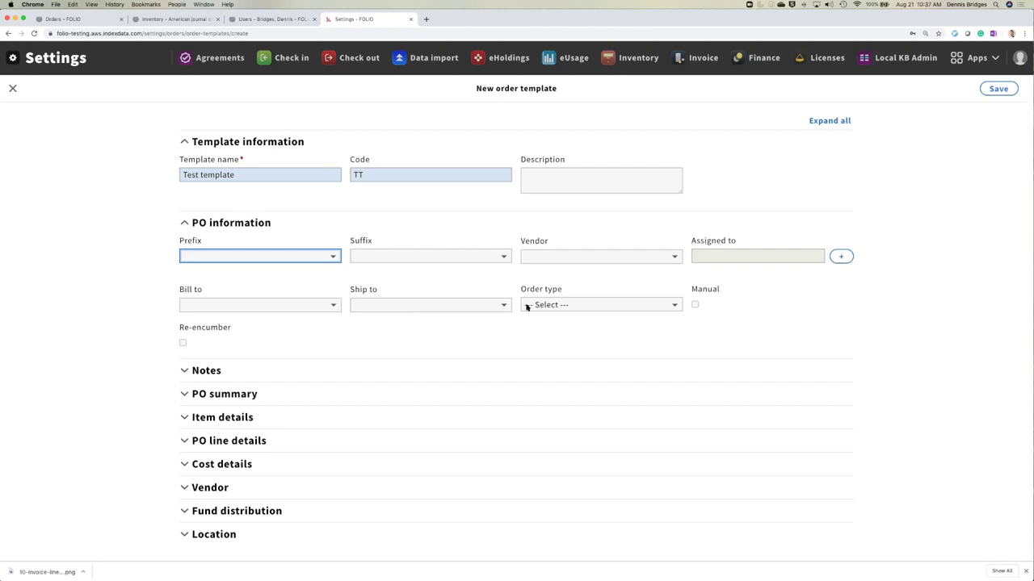
{"action": "left_click", "coordinate": [566, 306]}
{"action": "left_click", "coordinate": [560, 317]}
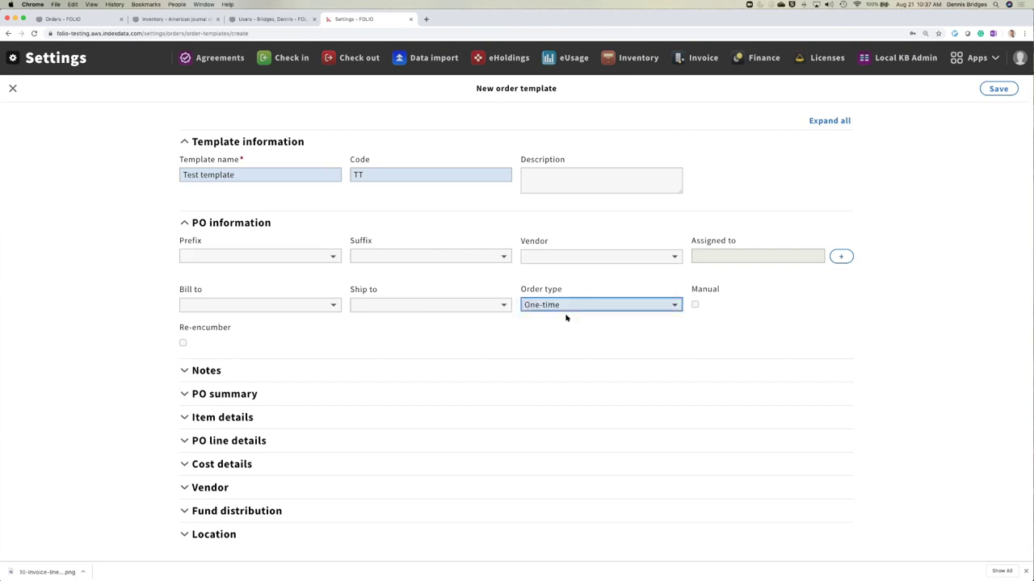
{"action": "left_click", "coordinate": [258, 395]}
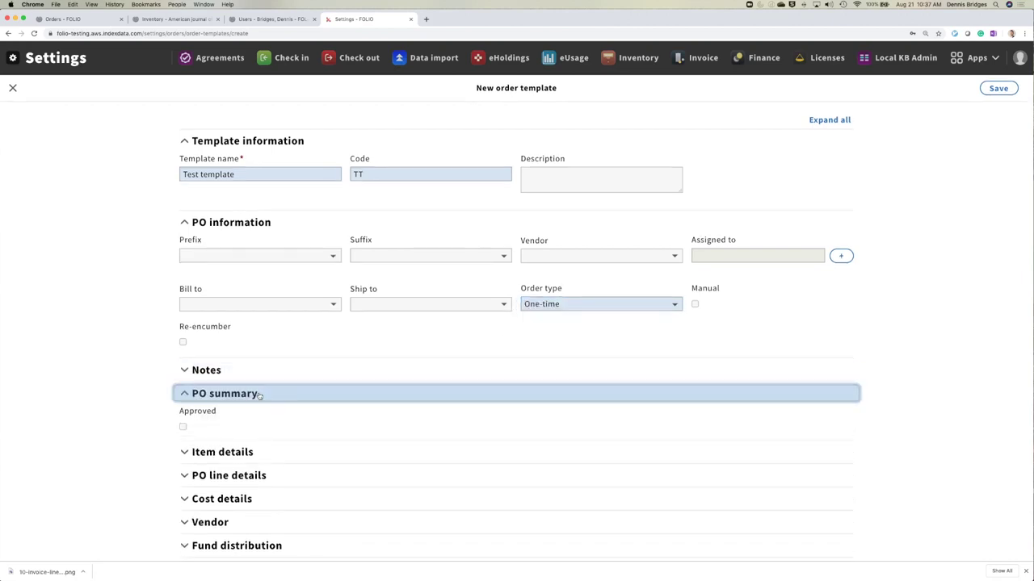
{"action": "left_click", "coordinate": [259, 395]}
{"action": "left_click", "coordinate": [259, 417]}
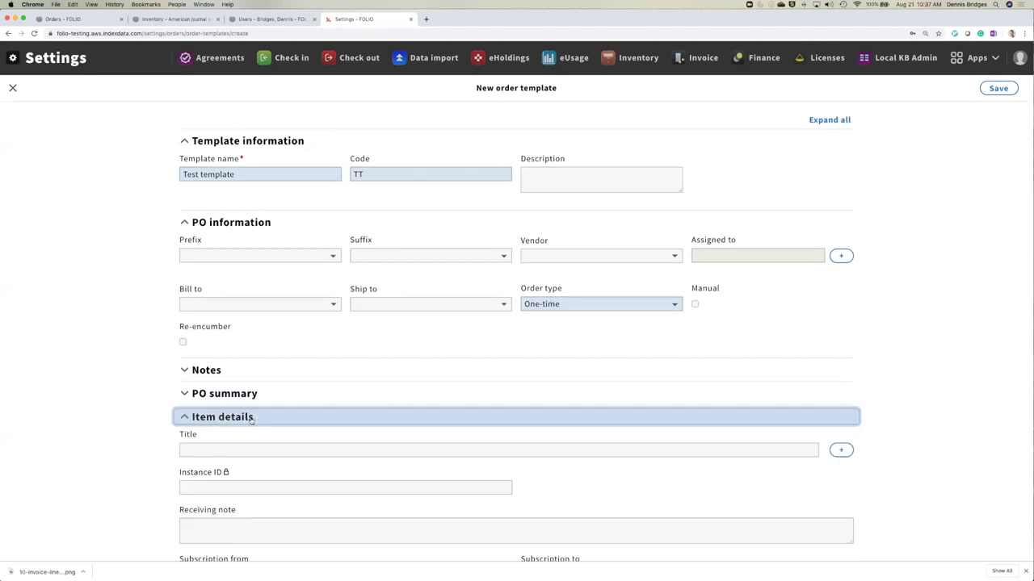
{"action": "scroll", "coordinate": [259, 420], "scroll_direction": "down", "scroll_amount": 5}
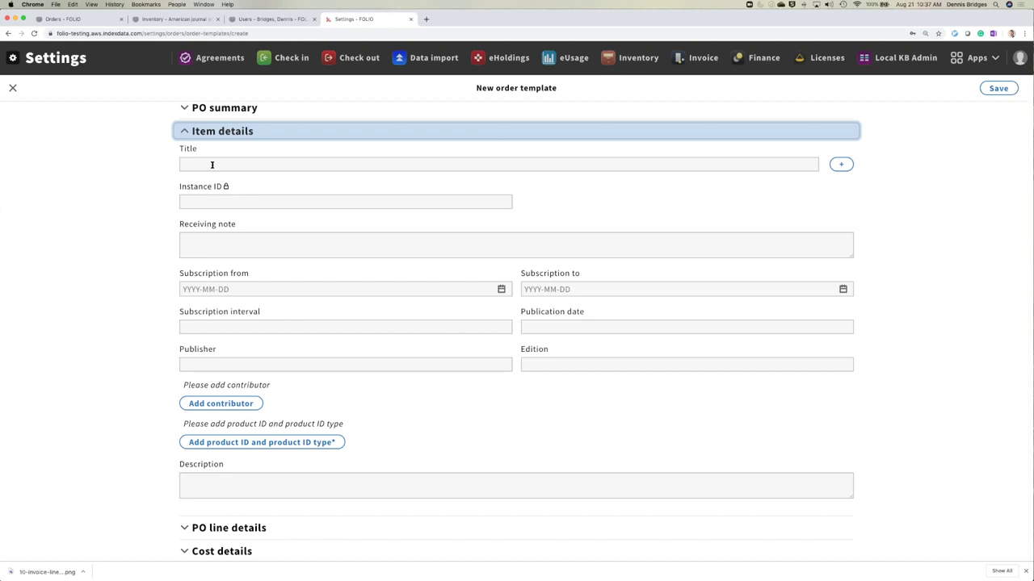
{"action": "left_click", "coordinate": [222, 130]}
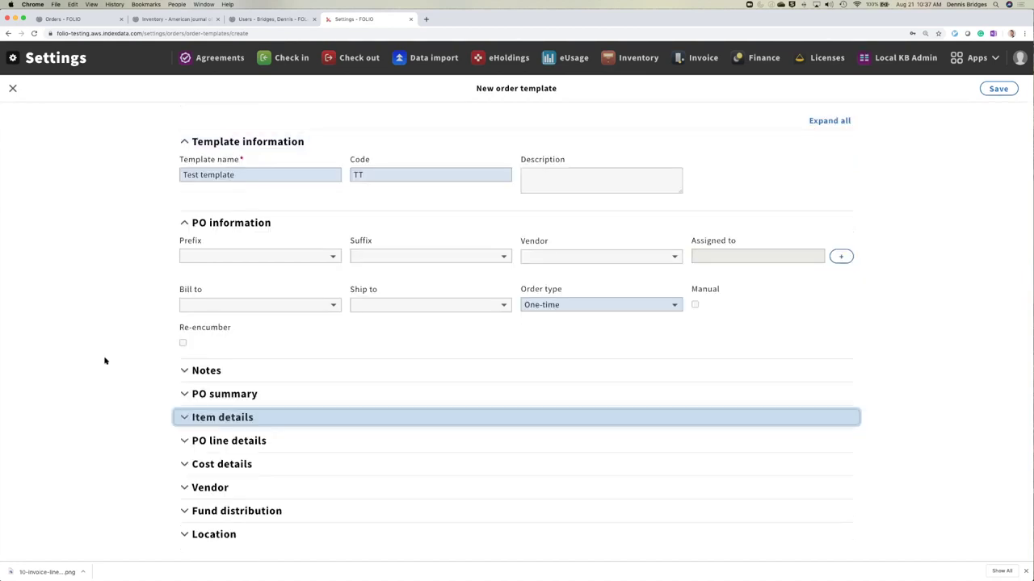
- In PO line details, set acquisition method Gift and order format Physical resource
{"action": "left_click", "coordinate": [225, 440]}
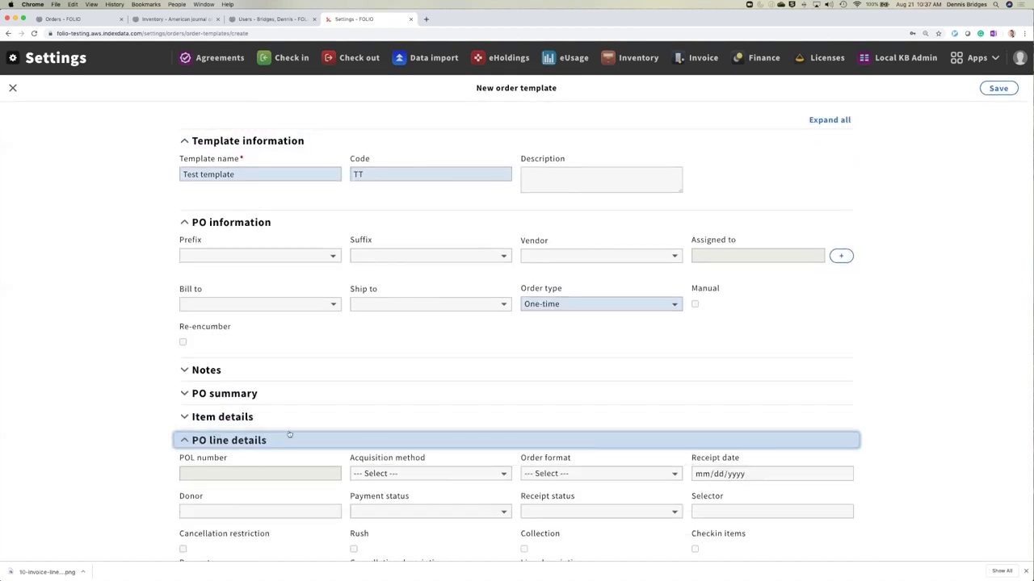
{"action": "scroll", "coordinate": [290, 435], "scroll_direction": "down", "scroll_amount": 3}
{"action": "left_click", "coordinate": [461, 327]}
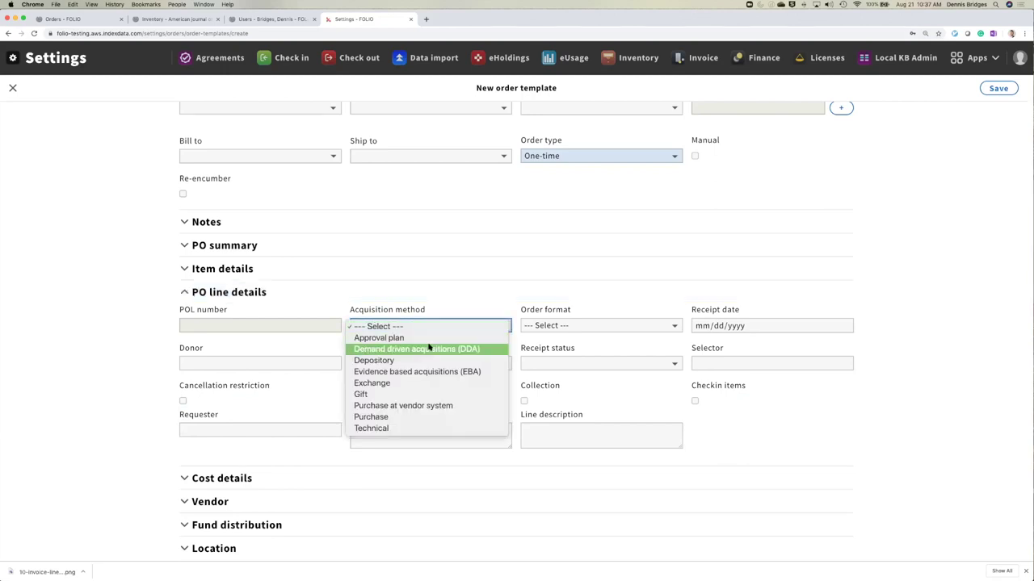
{"action": "left_click", "coordinate": [399, 395]}
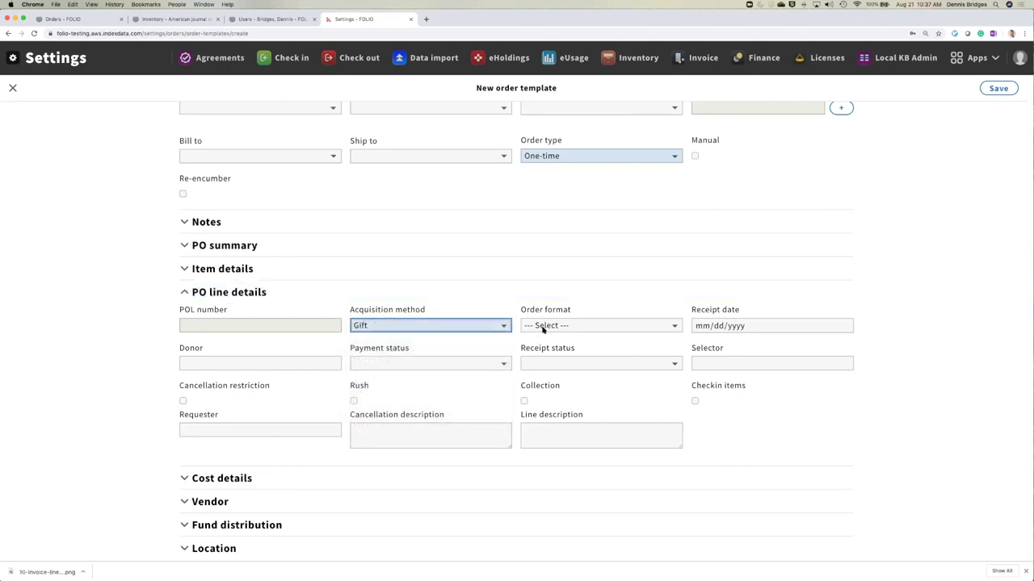
{"action": "left_click", "coordinate": [543, 329]}
{"action": "left_click", "coordinate": [565, 350]}
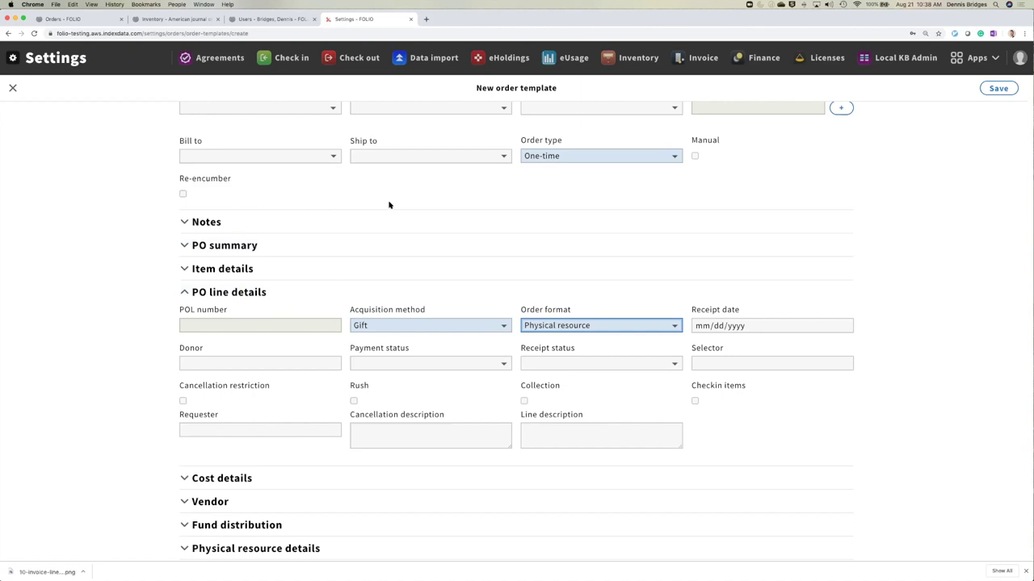
- Choose Amazon.com (AMAZ) as vendor and set the physical quantity to 1
{"action": "scroll", "coordinate": [388, 203], "scroll_direction": "up", "scroll_amount": 2}
{"action": "left_click", "coordinate": [574, 158]}
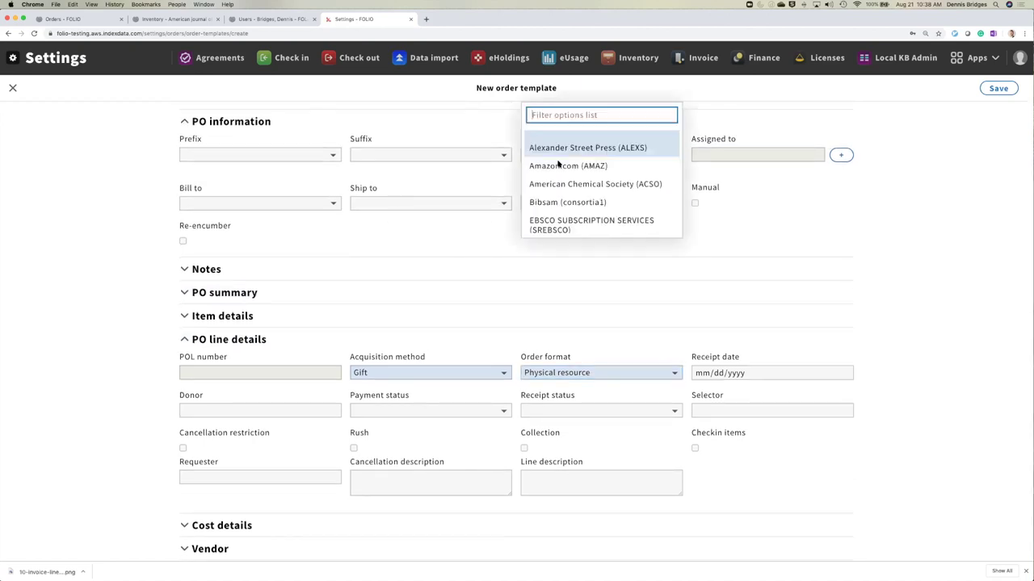
{"action": "left_click", "coordinate": [556, 166]}
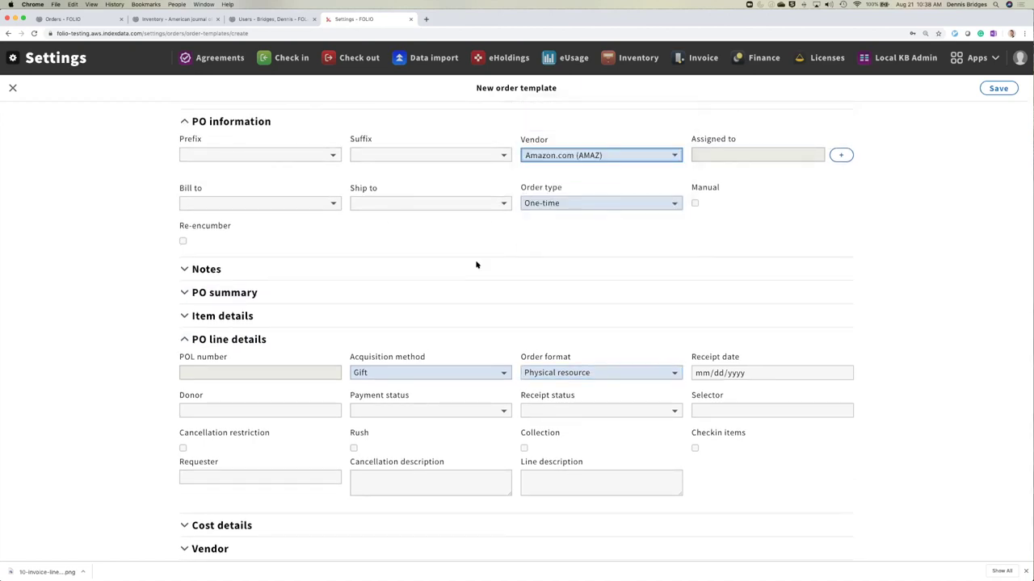
{"action": "scroll", "coordinate": [475, 263], "scroll_direction": "down", "scroll_amount": 3}
{"action": "left_click", "coordinate": [307, 456]}
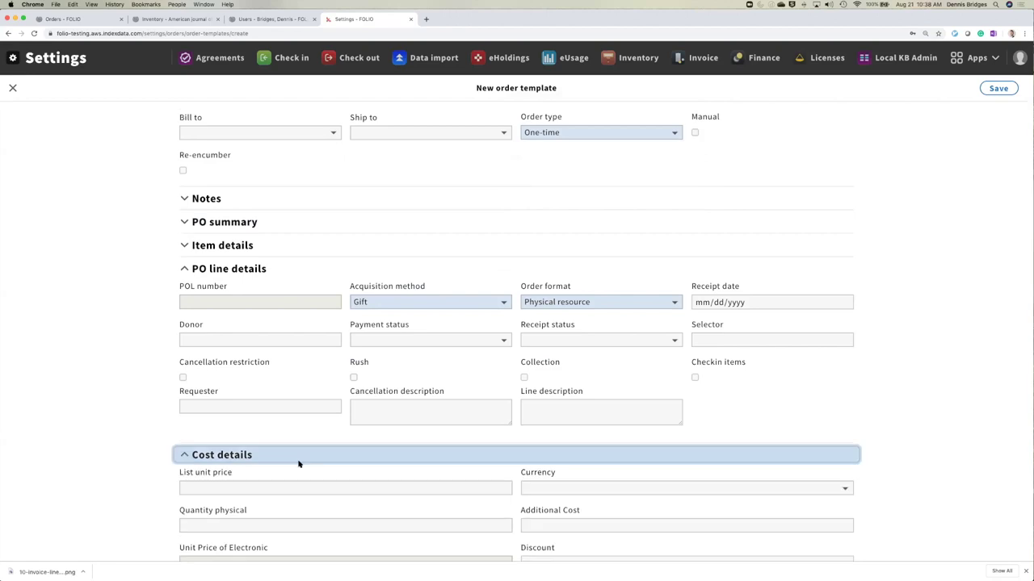
{"action": "scroll", "coordinate": [242, 440], "scroll_direction": "down", "scroll_amount": 3}
{"action": "left_click", "coordinate": [195, 415]}
{"action": "type", "text": "1"}
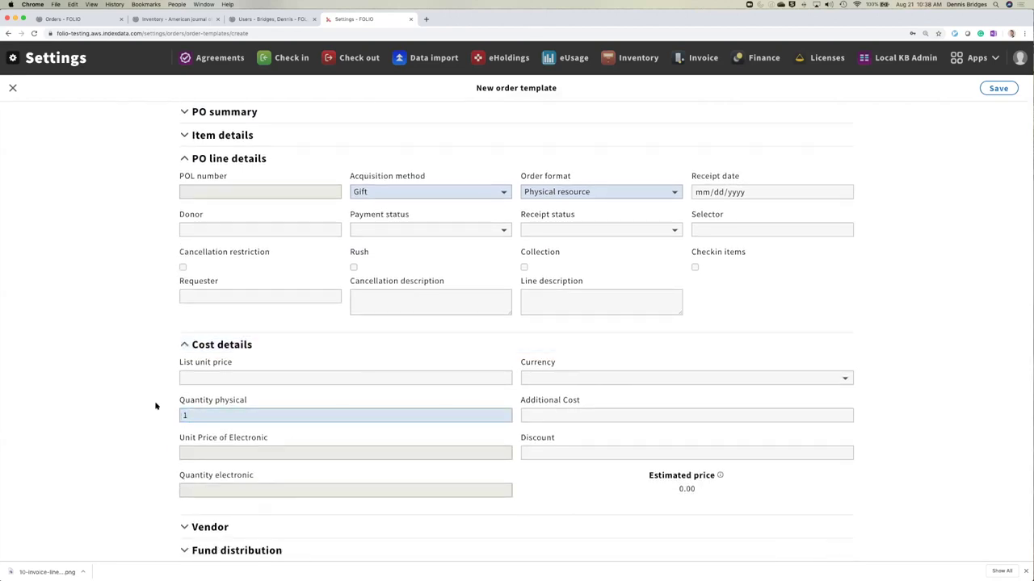
- Set vendor reference type to Supplier's continuation order; add then remove a fund distribution row
{"action": "scroll", "coordinate": [143, 393], "scroll_direction": "down", "scroll_amount": 2}
{"action": "left_click", "coordinate": [254, 477]}
{"action": "scroll", "coordinate": [161, 452], "scroll_direction": "down", "scroll_amount": 3}
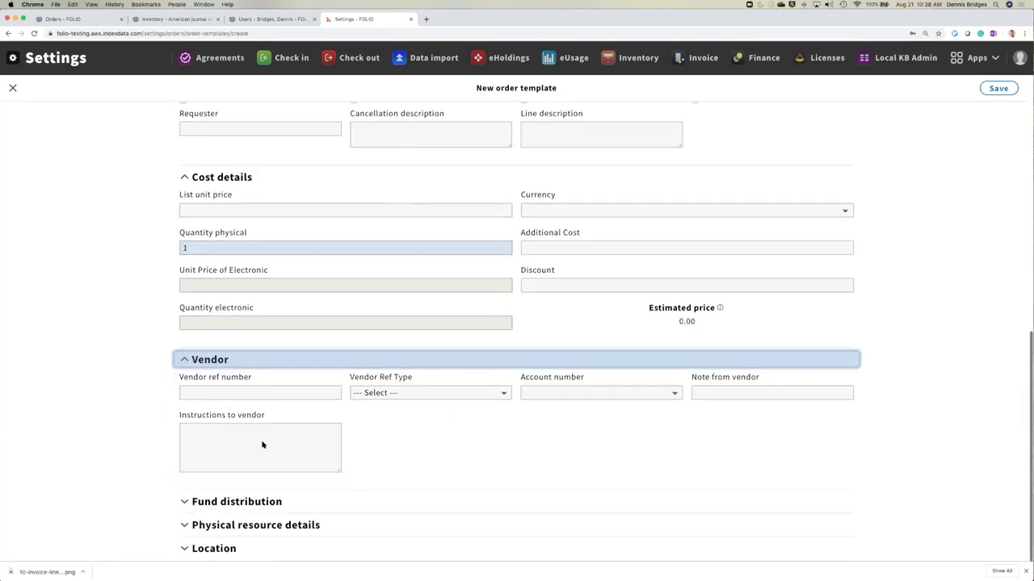
{"action": "left_click", "coordinate": [427, 394]}
{"action": "left_click", "coordinate": [420, 406]}
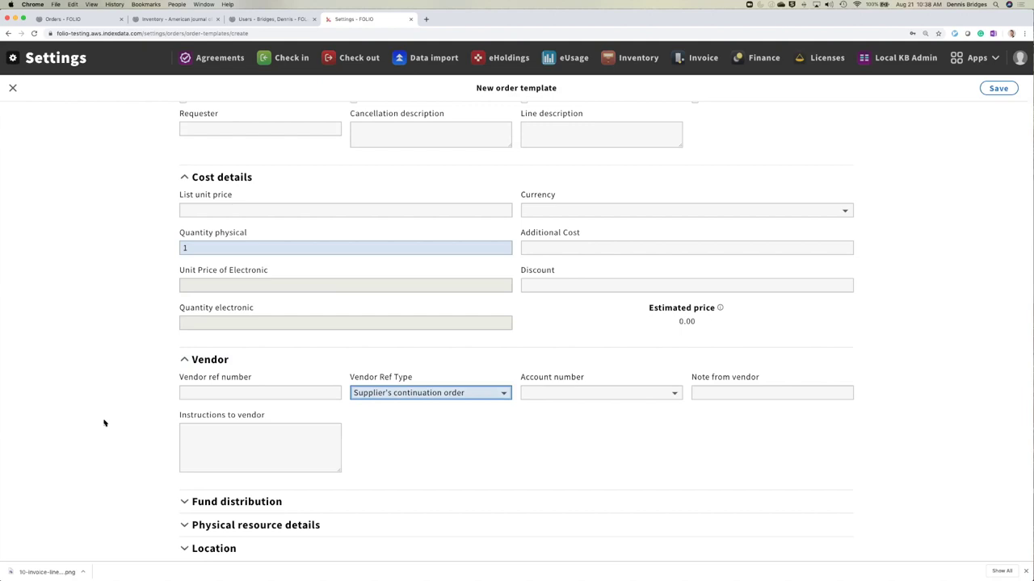
{"action": "left_click", "coordinate": [295, 507]}
{"action": "scroll", "coordinate": [290, 521], "scroll_direction": "down", "scroll_amount": 1}
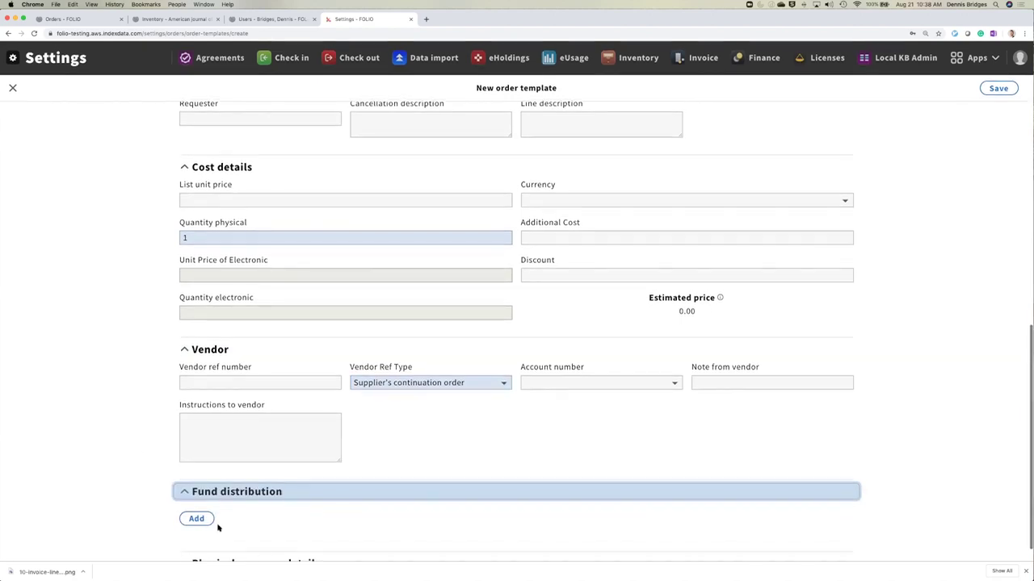
{"action": "left_click", "coordinate": [197, 519]}
{"action": "scroll", "coordinate": [623, 445], "scroll_direction": "down", "scroll_amount": 2}
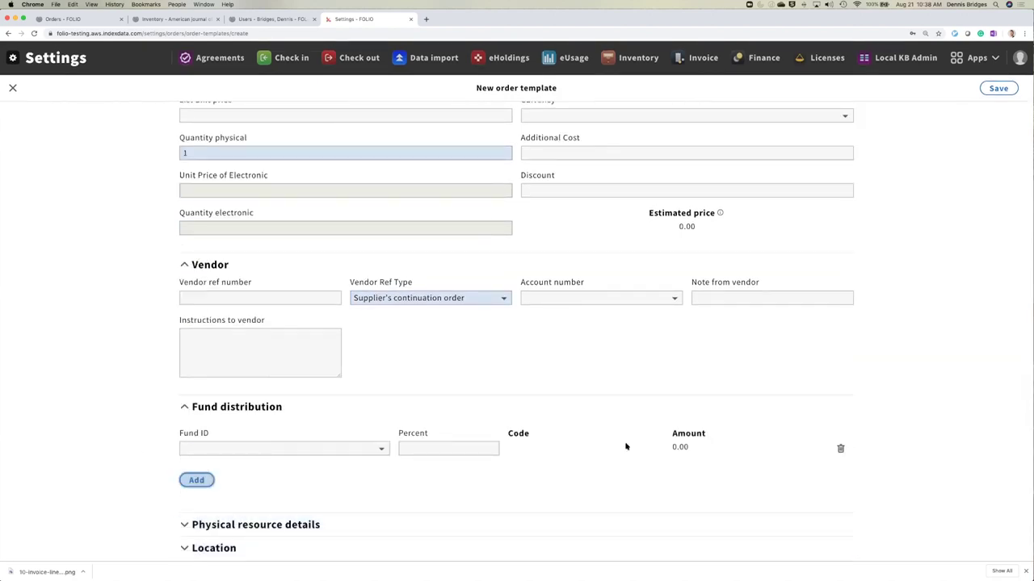
{"action": "left_click", "coordinate": [841, 449]}
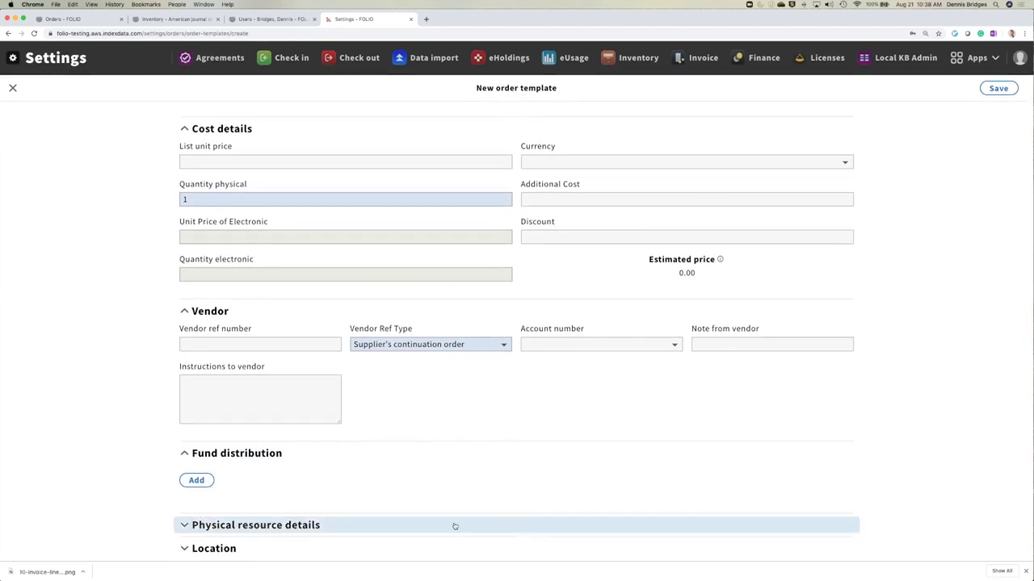
- Set material supplier to Amazon.com (AMAZ) and material type to dvd
{"action": "left_click", "coordinate": [353, 526]}
{"action": "left_click", "coordinate": [342, 512]}
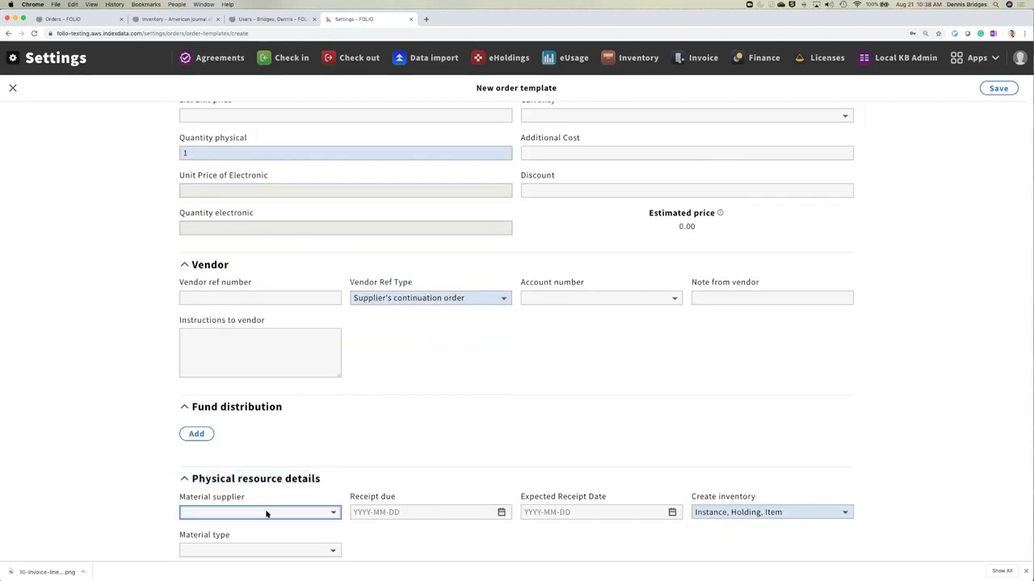
{"action": "left_click", "coordinate": [221, 497]}
{"action": "scroll", "coordinate": [249, 477], "scroll_direction": "down", "scroll_amount": 2}
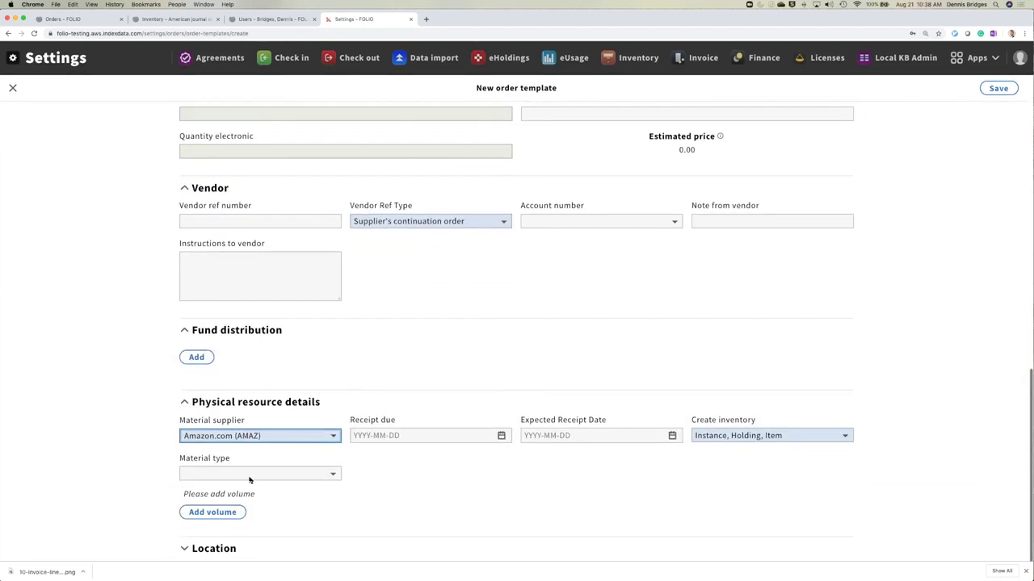
{"action": "left_click", "coordinate": [254, 475]}
{"action": "left_click", "coordinate": [250, 493]}
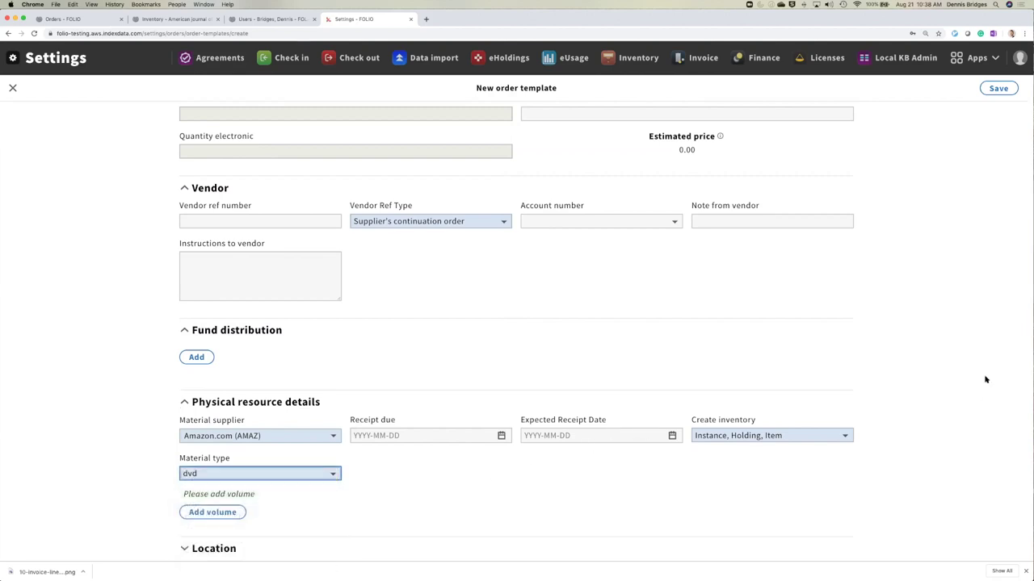
- Clear the vendor reference type and save the order template
{"action": "left_click", "coordinate": [990, 91]}
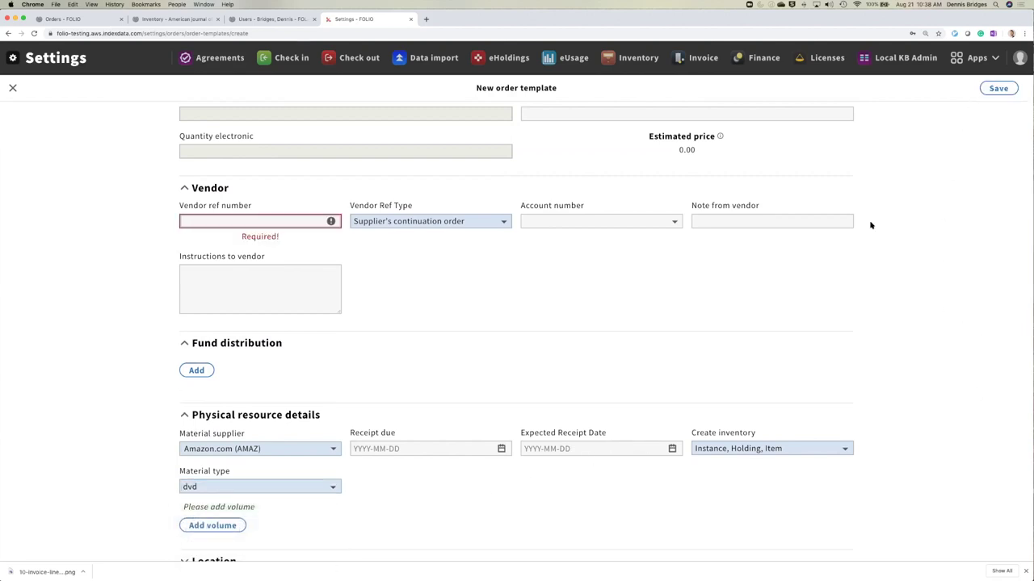
{"action": "left_click", "coordinate": [429, 222]}
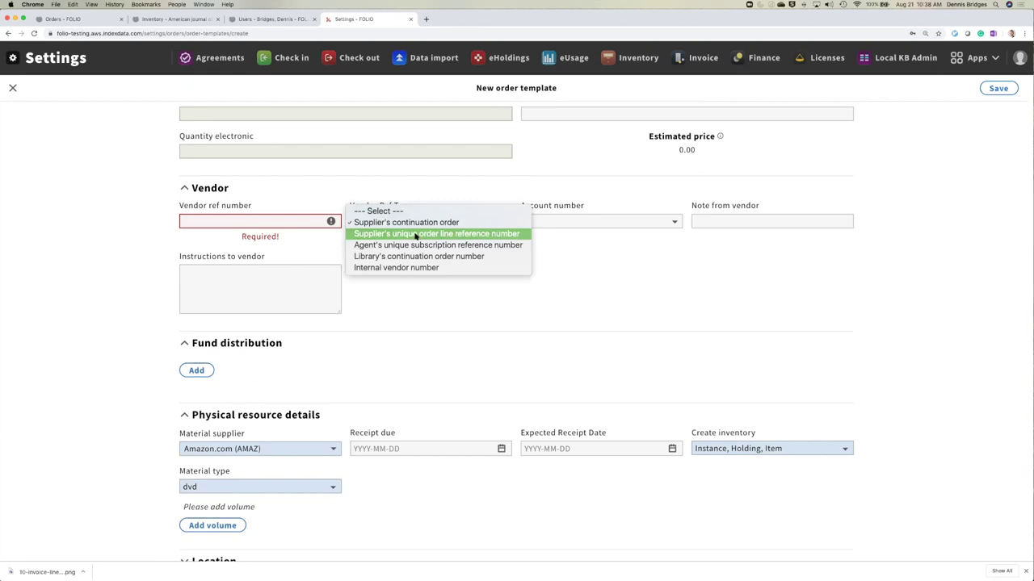
{"action": "left_click", "coordinate": [584, 211]}
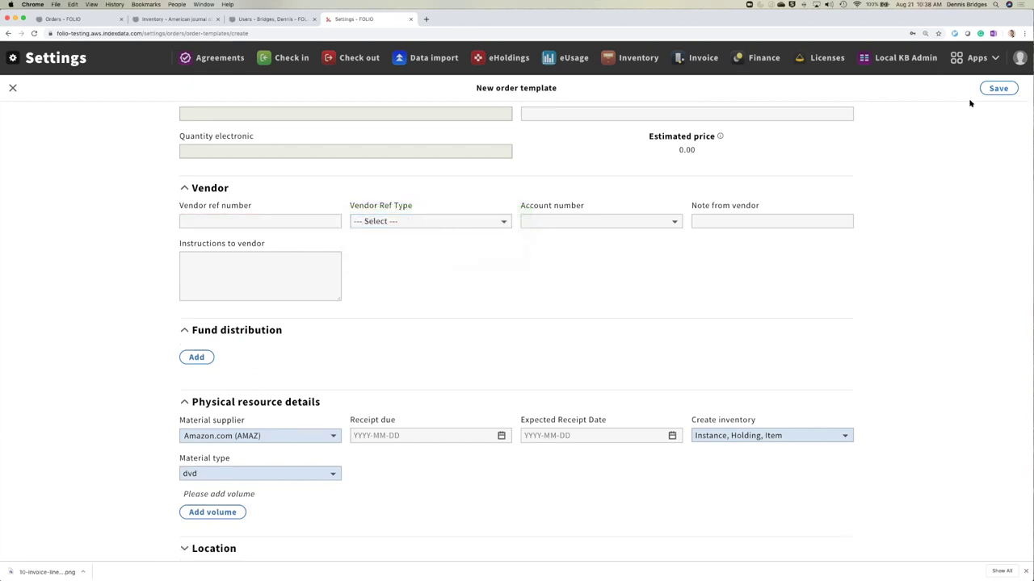
{"action": "left_click", "coordinate": [997, 89]}
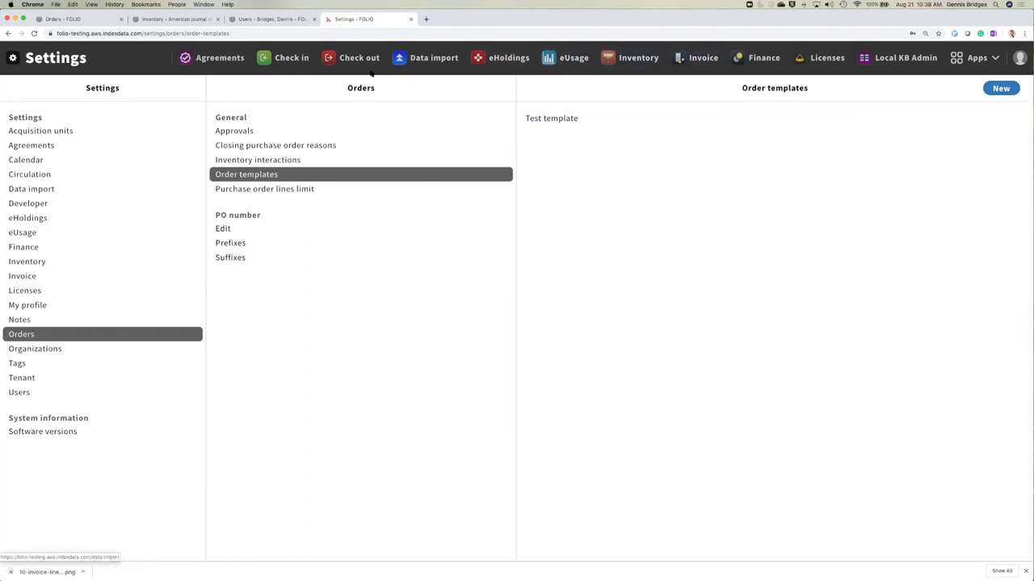
- In Orders, create and save a new purchase order from Test template (TT)
{"action": "left_click", "coordinate": [973, 58]}
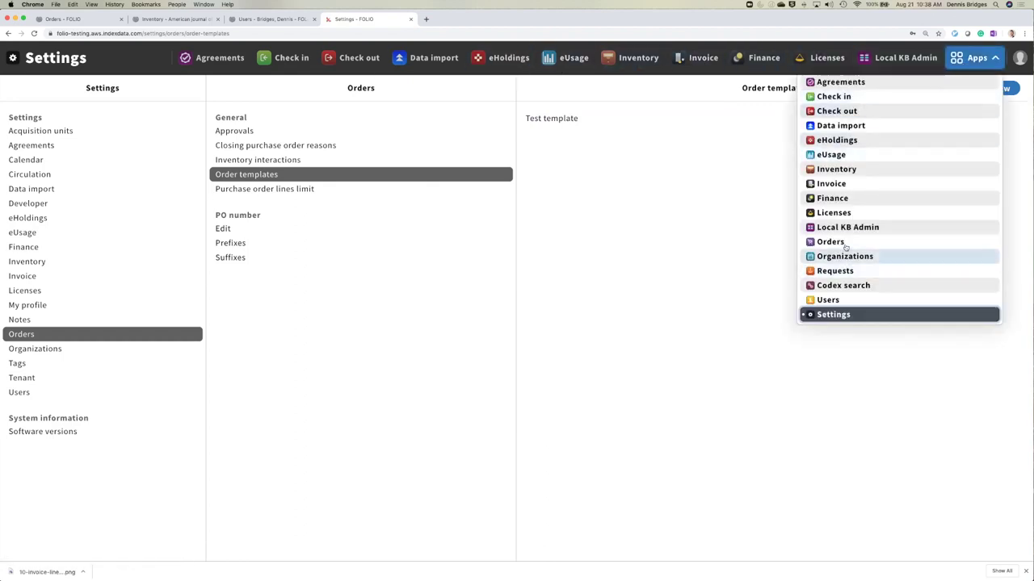
{"action": "left_click", "coordinate": [832, 242]}
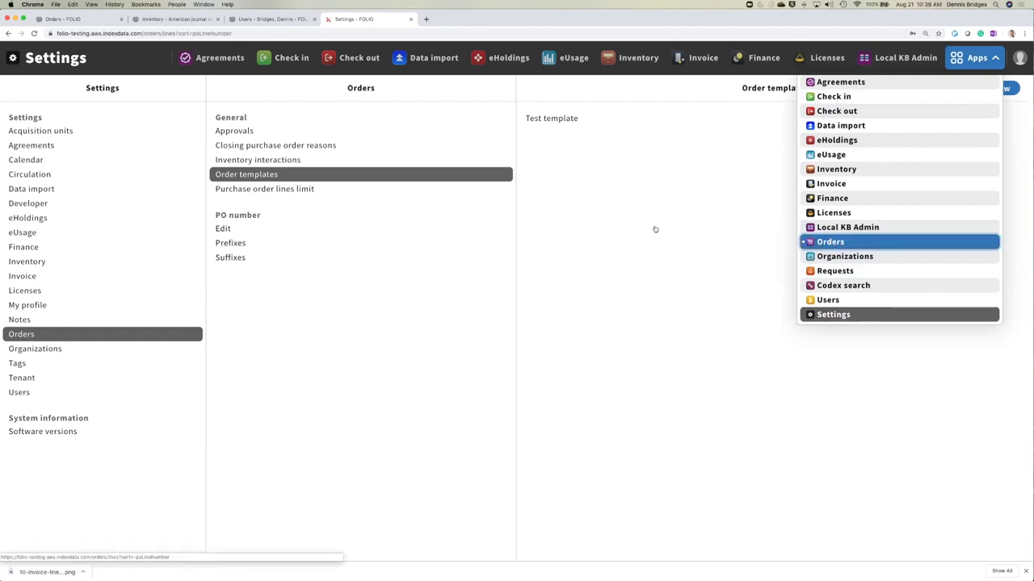
{"action": "left_click", "coordinate": [49, 117]}
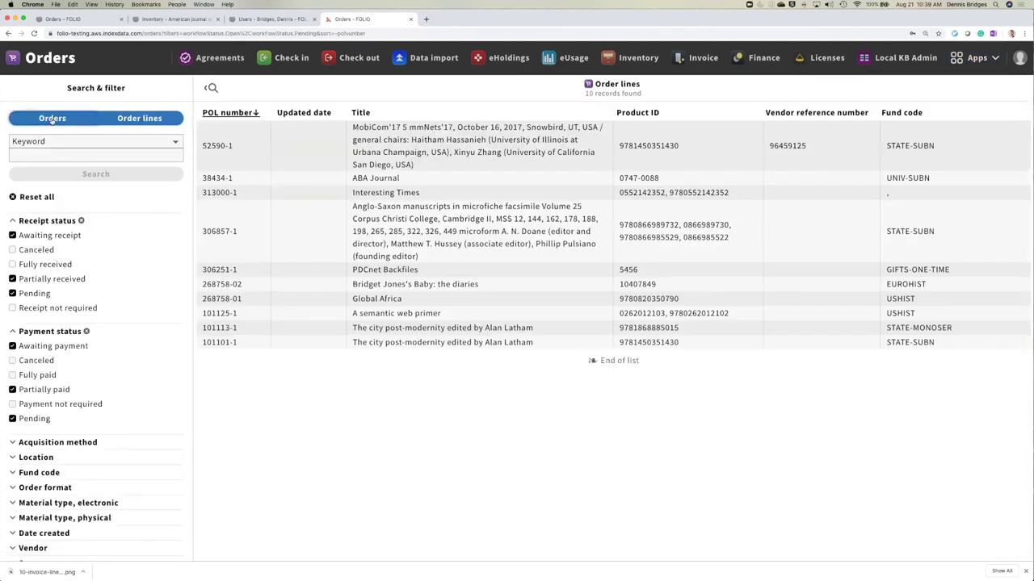
{"action": "left_click", "coordinate": [1005, 88]}
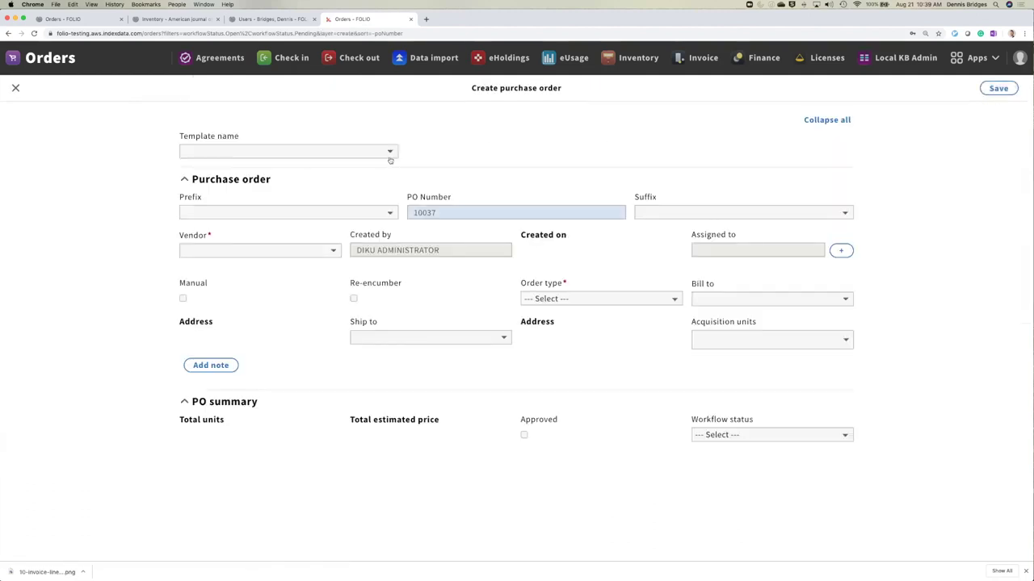
{"action": "left_click", "coordinate": [389, 154]}
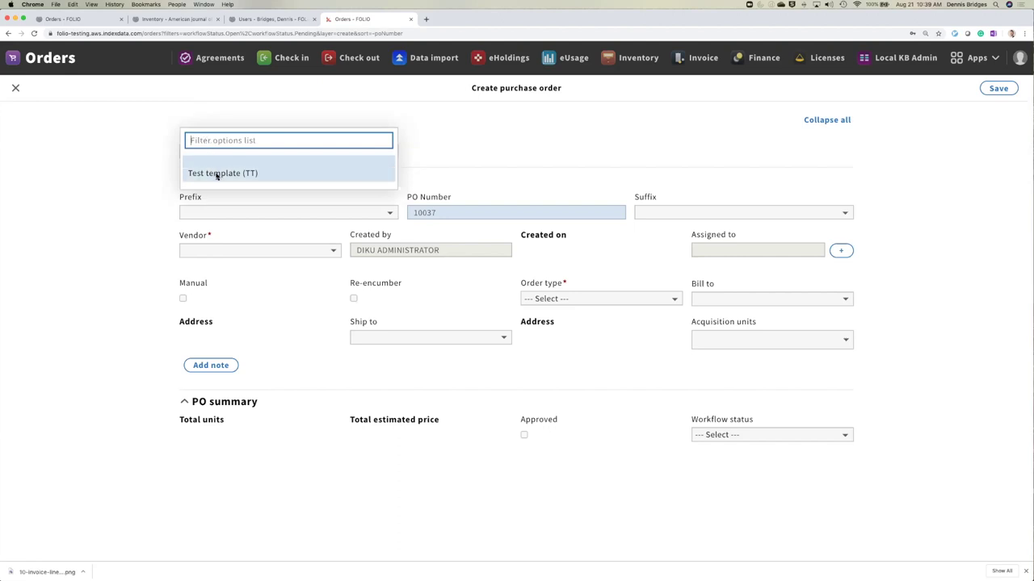
{"action": "left_click", "coordinate": [218, 173]}
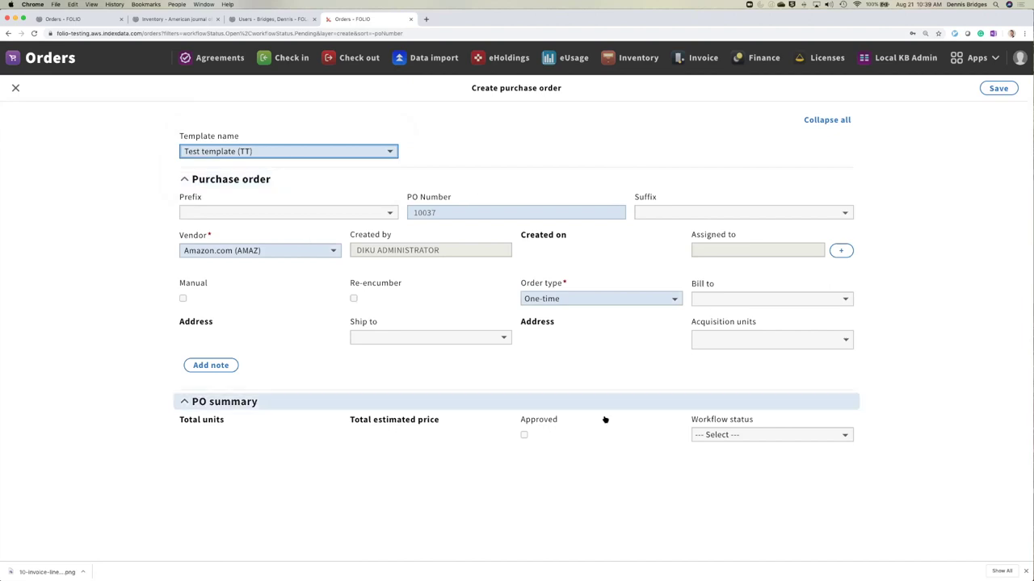
{"action": "left_click", "coordinate": [998, 88]}
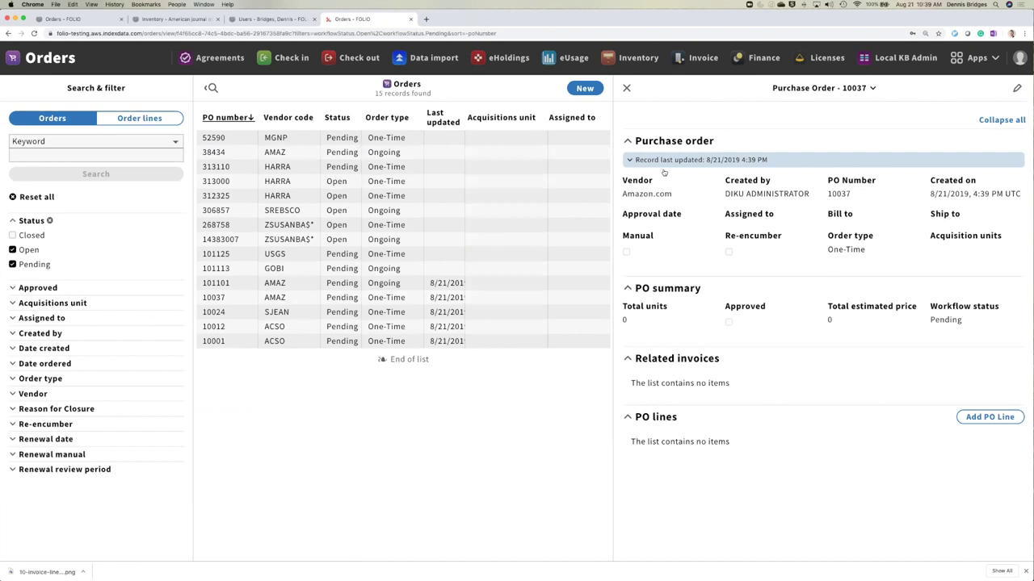
- Start a PO line on order 10037 with list unit price 184
{"action": "left_click", "coordinate": [990, 418]}
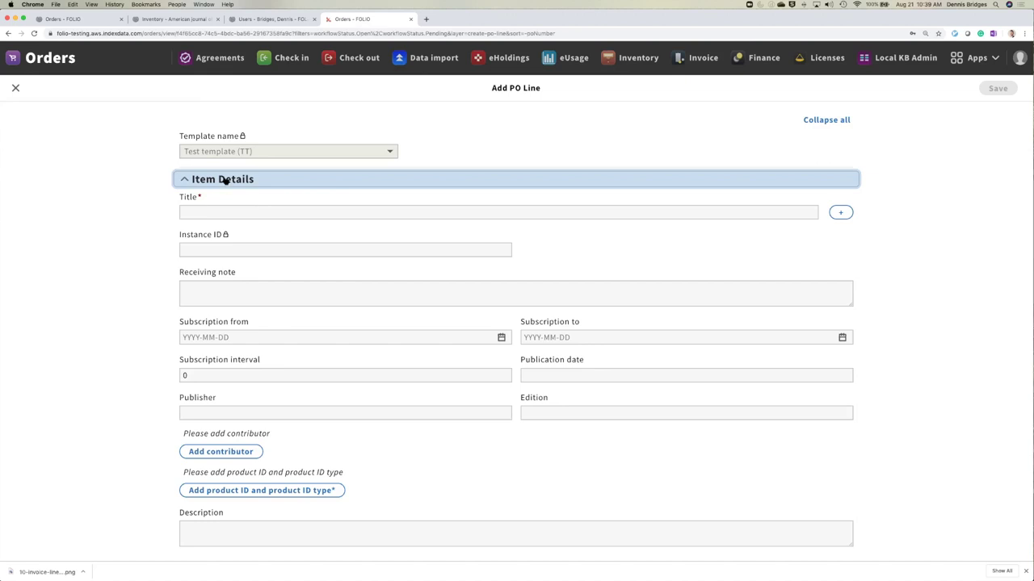
{"action": "scroll", "coordinate": [170, 336], "scroll_direction": "down", "scroll_amount": 5}
{"action": "scroll", "coordinate": [171, 337], "scroll_direction": "down", "scroll_amount": 3}
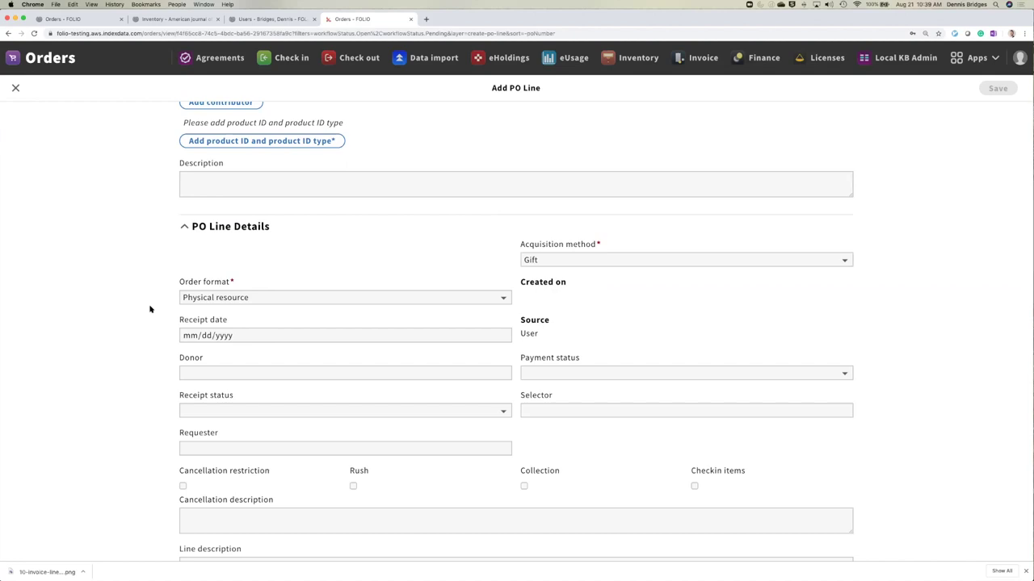
{"action": "scroll", "coordinate": [133, 378], "scroll_direction": "down", "scroll_amount": 4}
{"action": "scroll", "coordinate": [138, 367], "scroll_direction": "down", "scroll_amount": 4}
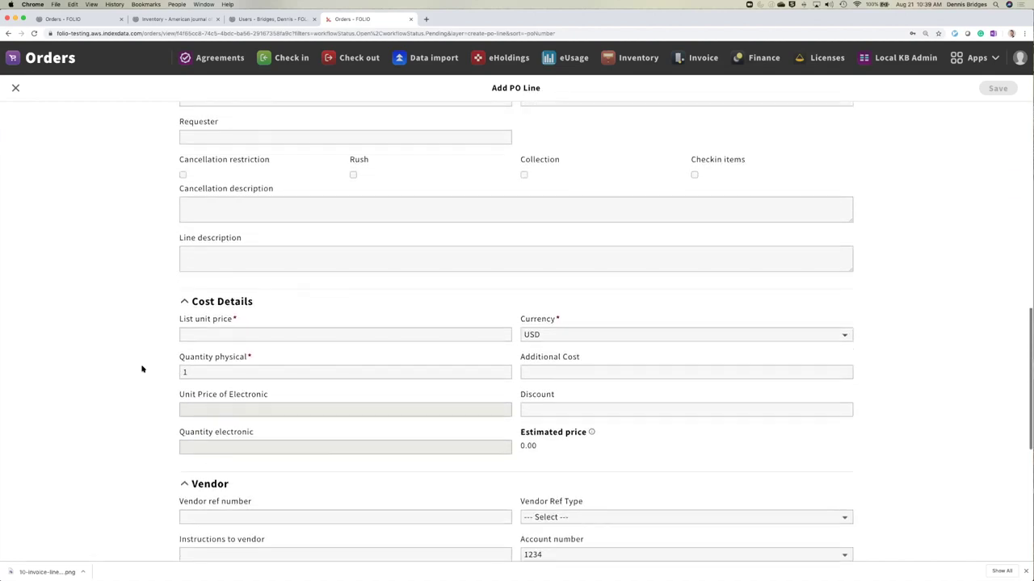
{"action": "left_click", "coordinate": [190, 300]}
{"action": "type", "text": "184"}
- Fill the line's title (Economist) from a suggestion, then discard the line unsaved
{"action": "scroll", "coordinate": [158, 311], "scroll_direction": "up", "scroll_amount": 10}
{"action": "left_click", "coordinate": [218, 213]}
{"action": "left_click", "coordinate": [194, 229]}
{"action": "scroll", "coordinate": [202, 420], "scroll_direction": "down", "scroll_amount": 10}
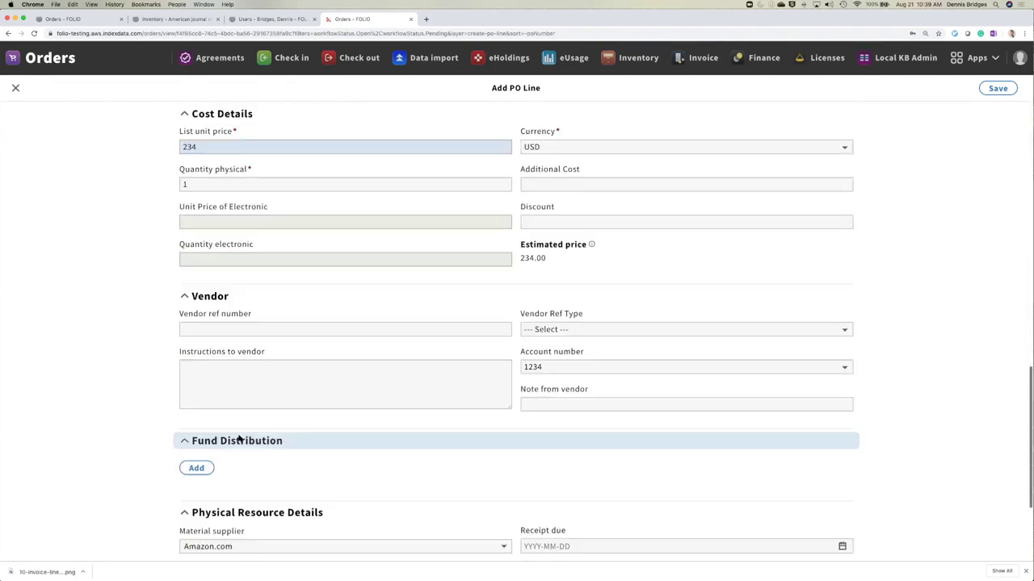
{"action": "scroll", "coordinate": [238, 438], "scroll_direction": "down", "scroll_amount": 3}
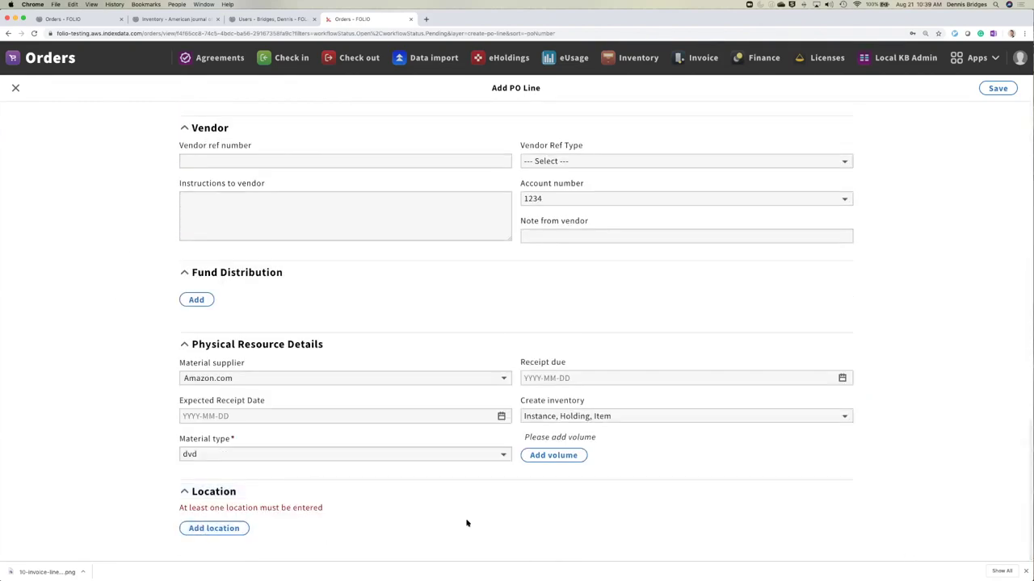
{"action": "scroll", "coordinate": [944, 219], "scroll_direction": "up", "scroll_amount": 1}
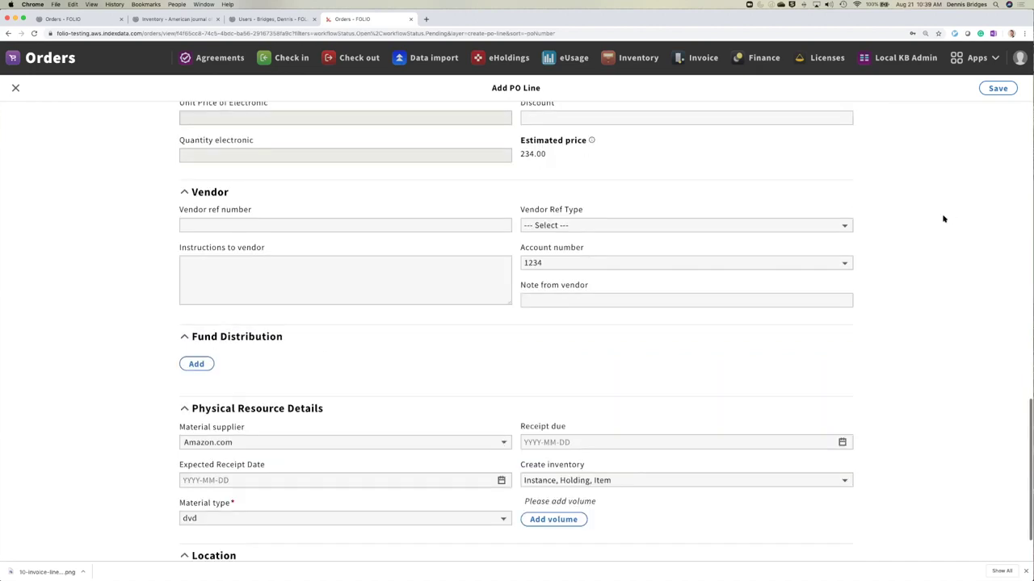
{"action": "scroll", "coordinate": [944, 219], "scroll_direction": "up", "scroll_amount": 15}
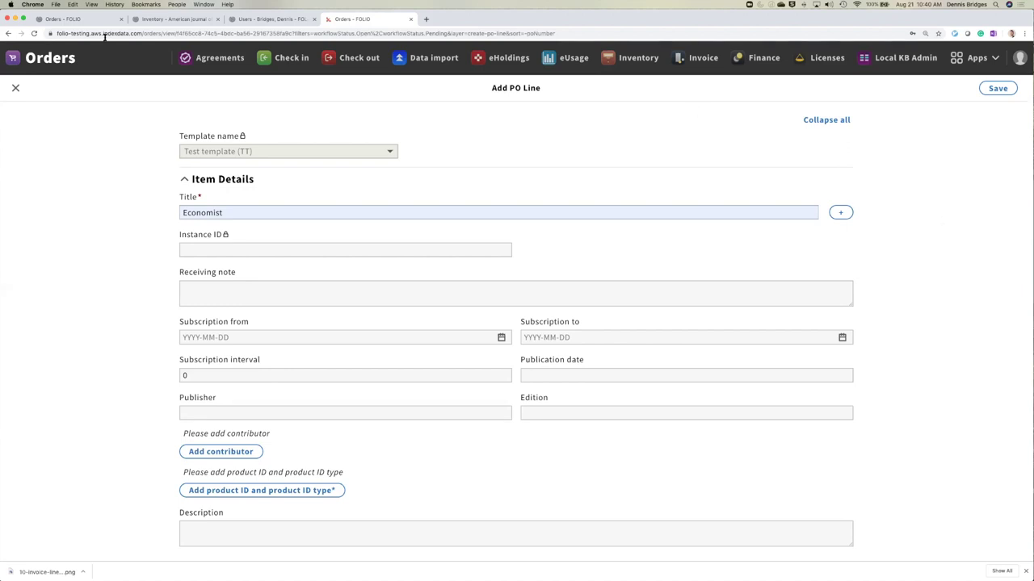
{"action": "left_click", "coordinate": [15, 88]}
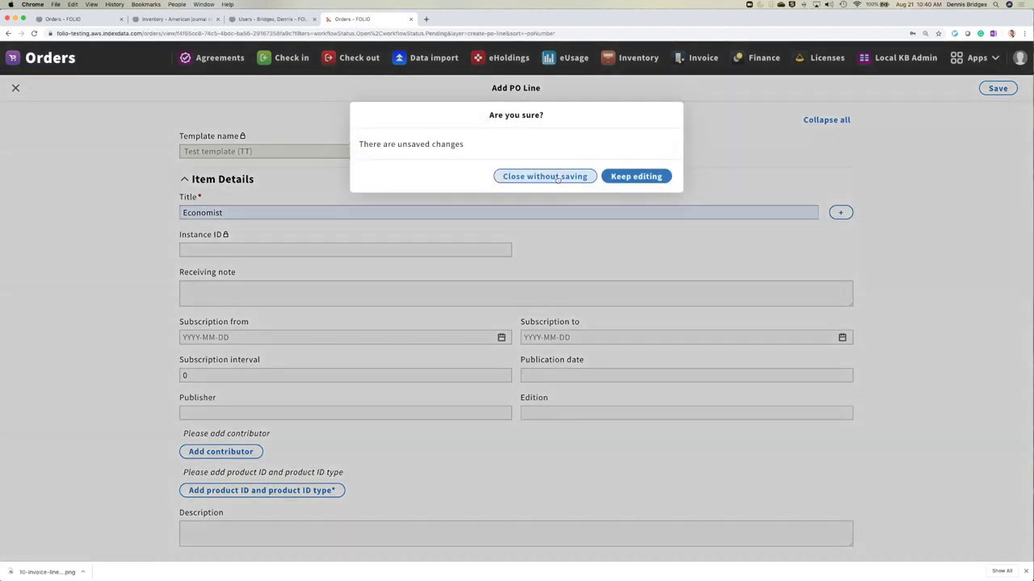
{"action": "key", "text": "Return"}
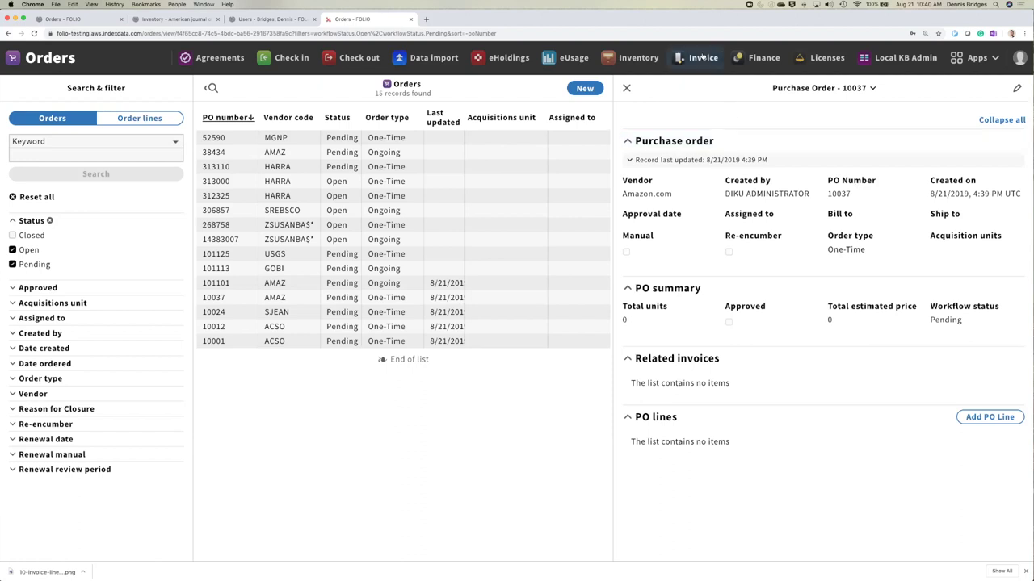
- Start a new invoice dated 2019-08-22 with status Open
{"action": "left_click", "coordinate": [695, 59]}
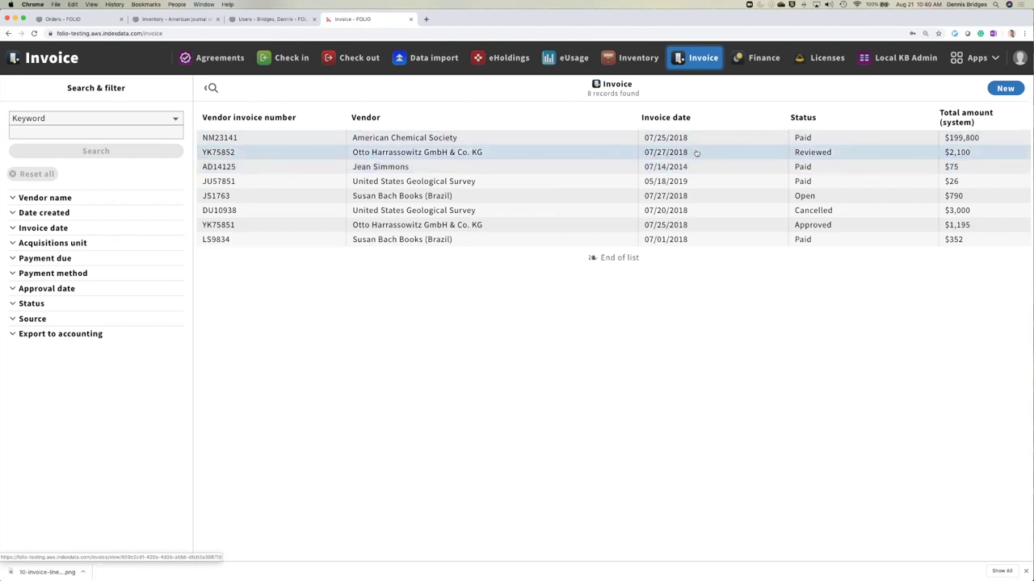
{"action": "left_click", "coordinate": [1004, 88]}
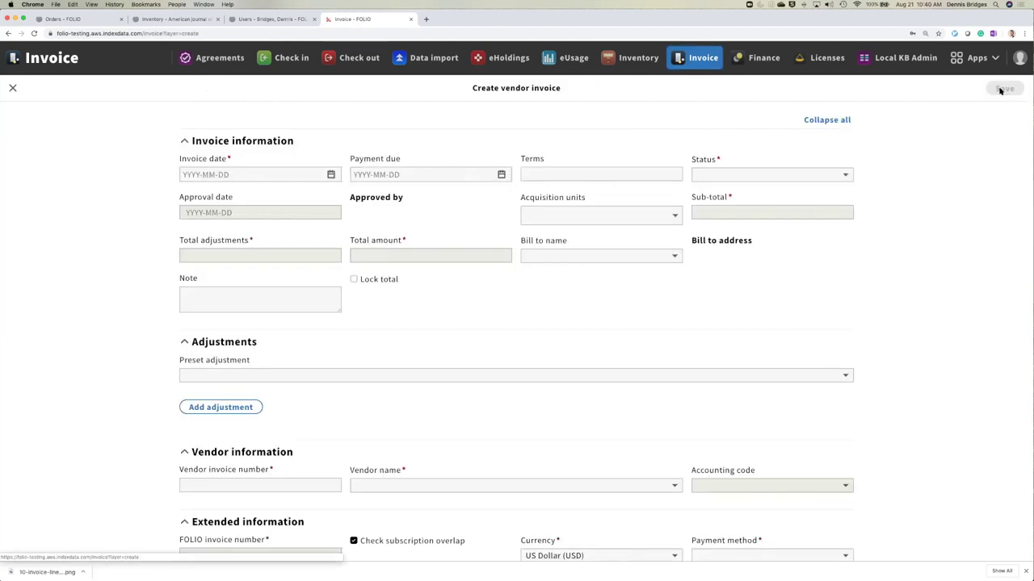
{"action": "left_click", "coordinate": [255, 175]}
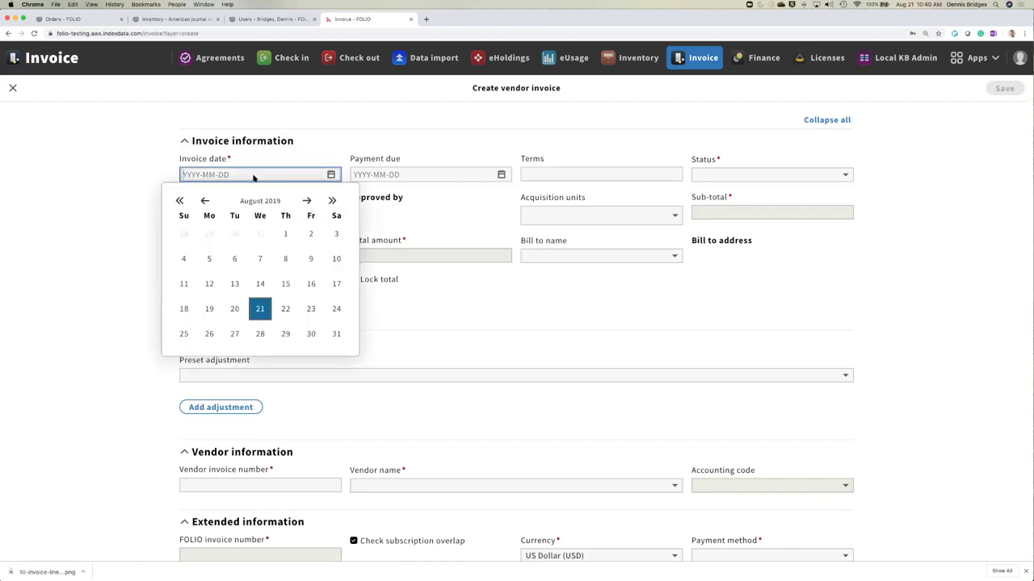
{"action": "left_click", "coordinate": [289, 319]}
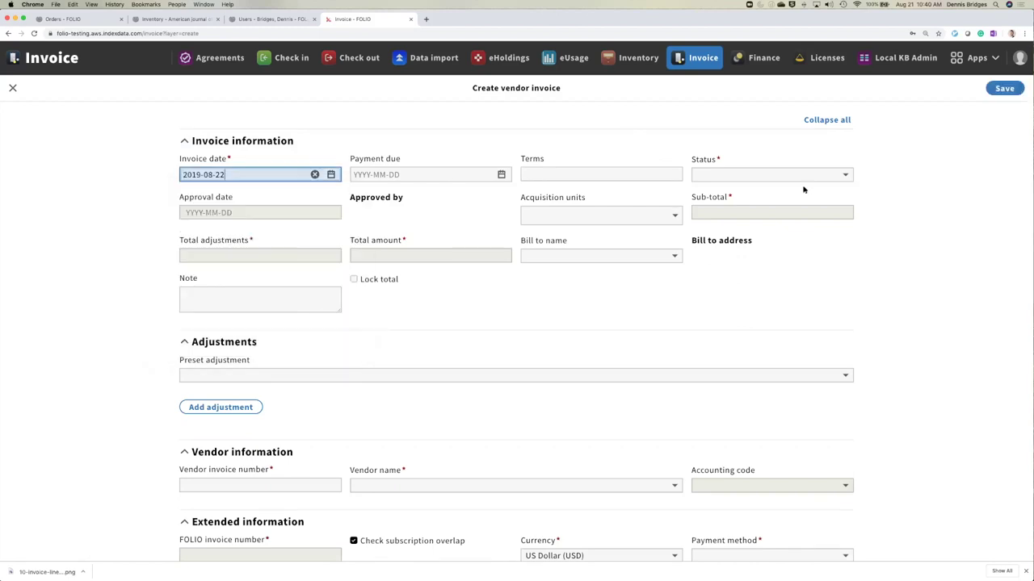
{"action": "scroll", "coordinate": [804, 189], "scroll_direction": "down", "scroll_amount": 3}
{"action": "scroll", "coordinate": [765, 168], "scroll_direction": "up", "scroll_amount": 1}
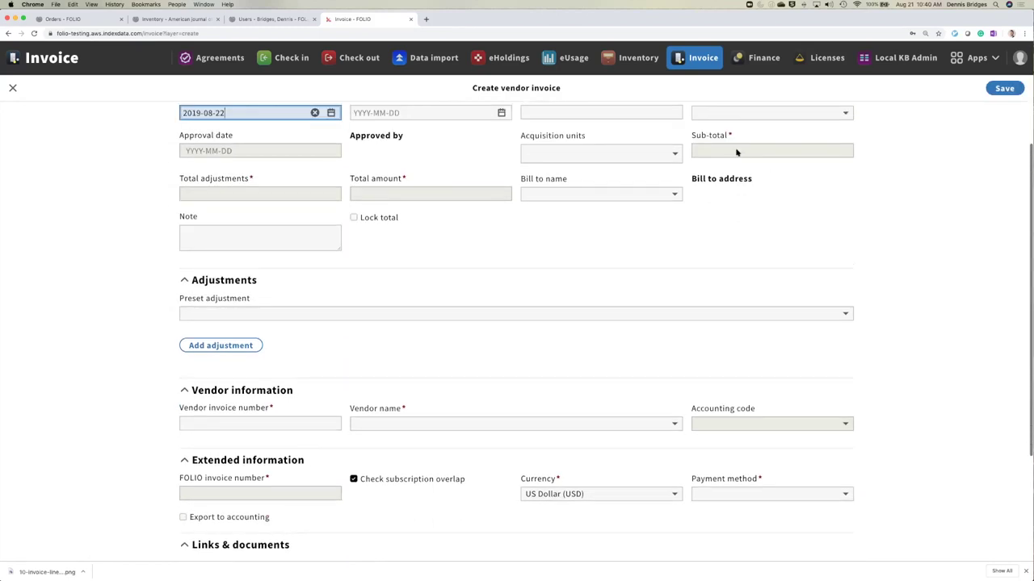
{"action": "scroll", "coordinate": [638, 265], "scroll_direction": "up", "scroll_amount": 1}
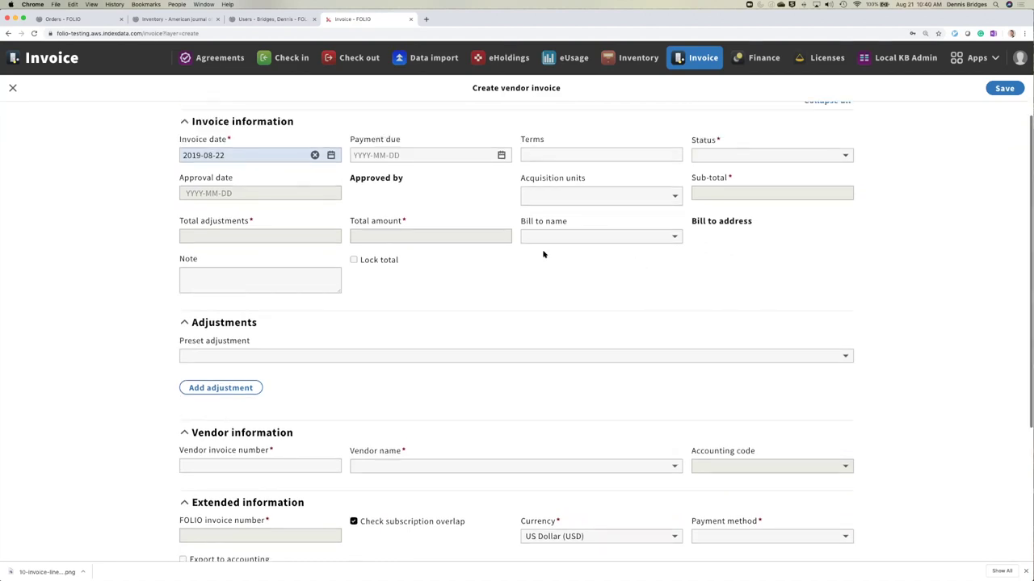
{"action": "left_click", "coordinate": [722, 157]}
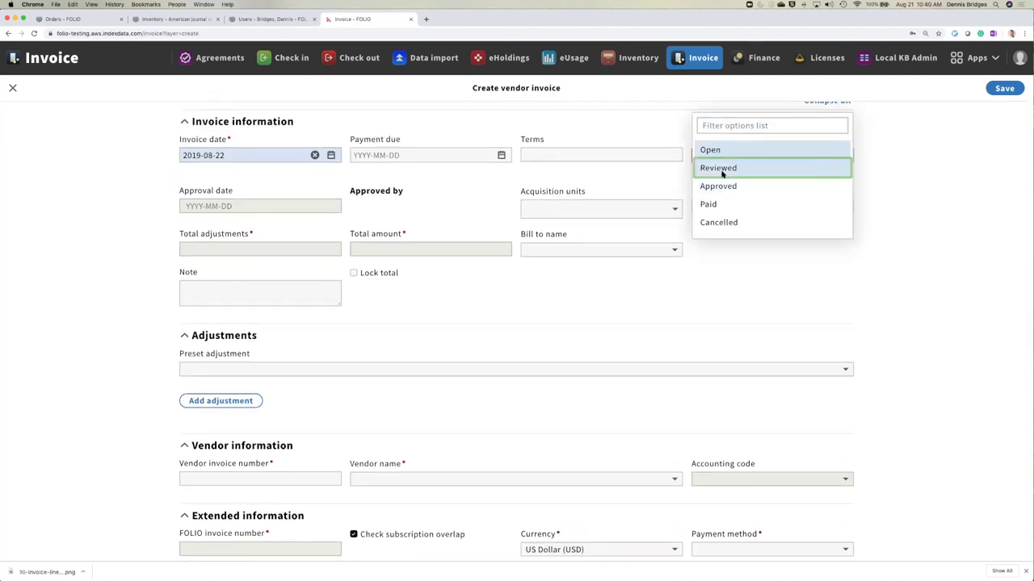
{"action": "left_click", "coordinate": [723, 166]}
{"action": "left_click", "coordinate": [723, 157]}
{"action": "left_click", "coordinate": [718, 139]}
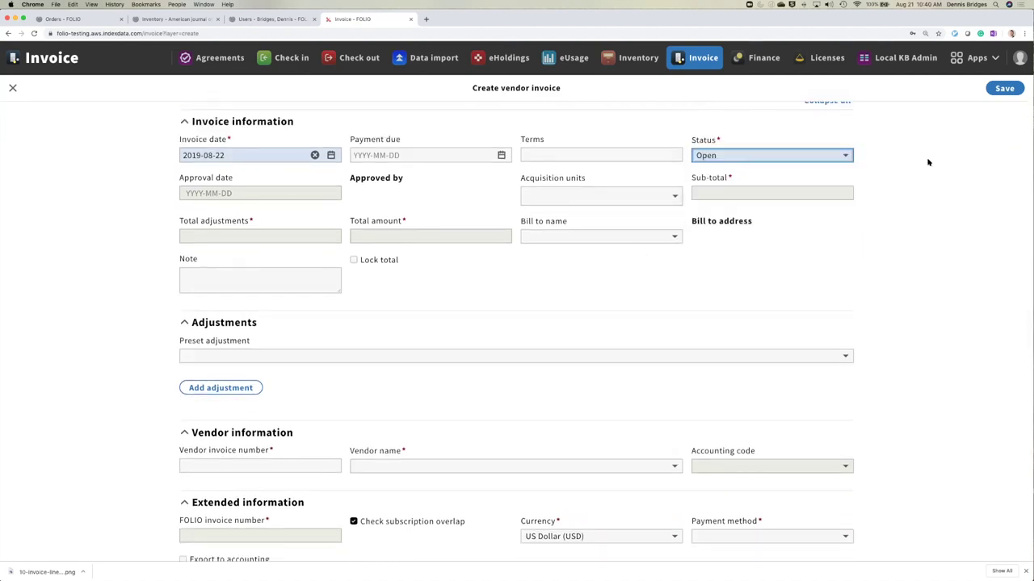
- Enter the vendor invoice number and choose Amazon.com as the vendor
{"action": "scroll", "coordinate": [848, 226], "scroll_direction": "down", "scroll_amount": 5}
{"action": "left_click", "coordinate": [289, 256]}
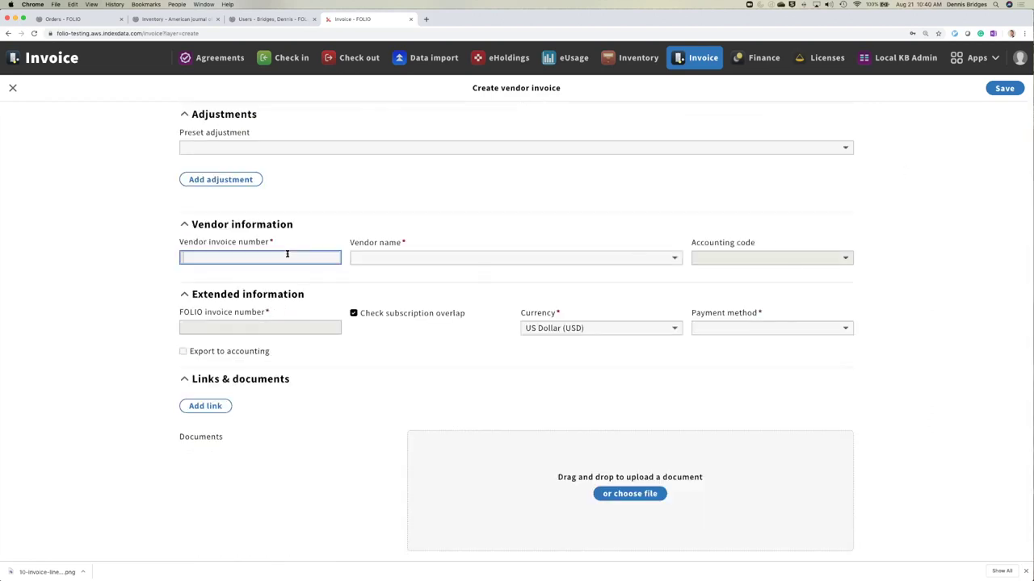
{"action": "type", "text": "234523443"}
{"action": "left_click", "coordinate": [405, 258]}
{"action": "left_click", "coordinate": [415, 266]}
{"action": "left_click", "coordinate": [971, 204]}
- Set the payment method to EFT and save the invoice
{"action": "scroll", "coordinate": [971, 235], "scroll_direction": "up", "scroll_amount": 1}
{"action": "scroll", "coordinate": [971, 234], "scroll_direction": "up", "scroll_amount": 3}
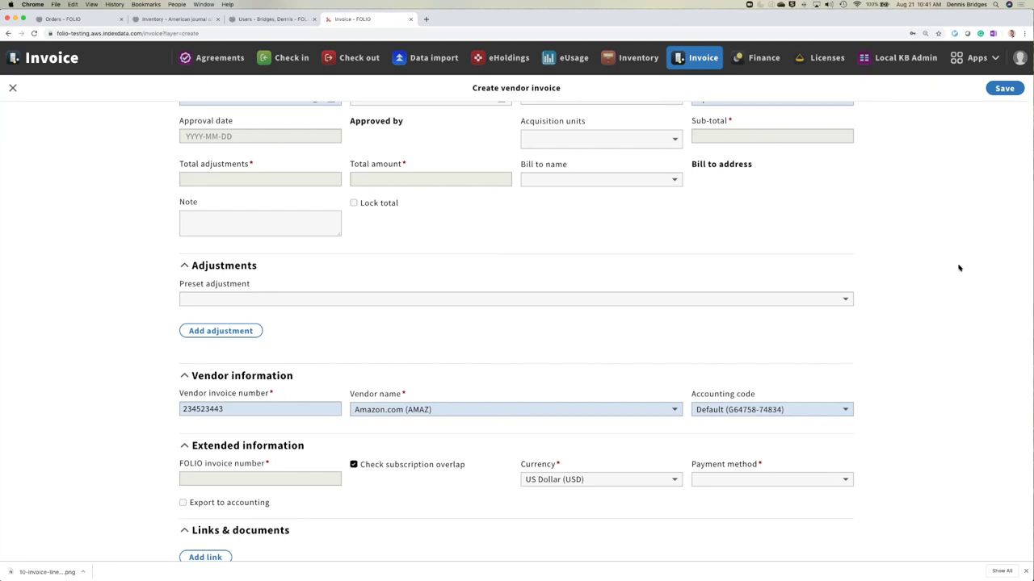
{"action": "scroll", "coordinate": [959, 268], "scroll_direction": "up", "scroll_amount": 2}
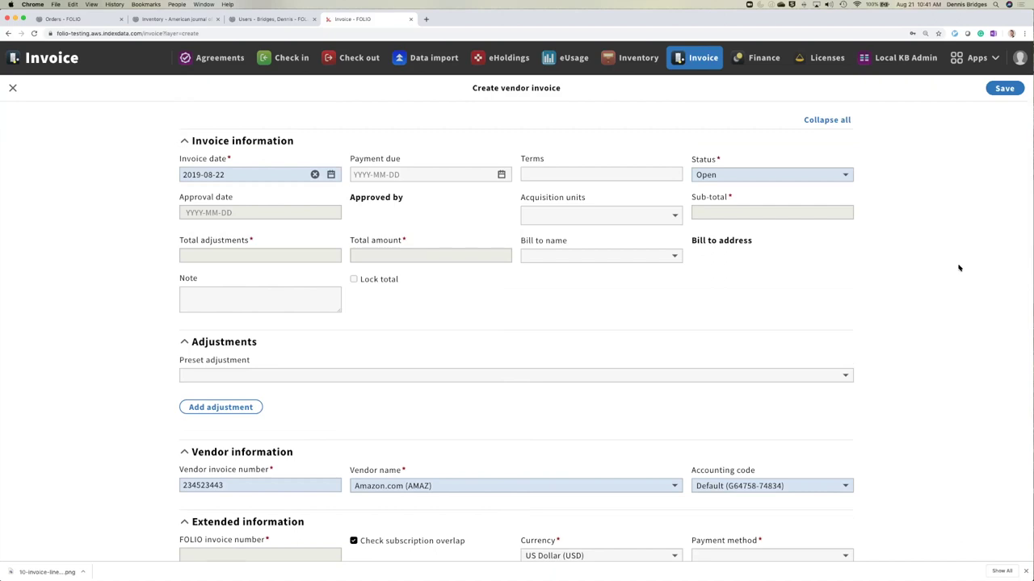
{"action": "scroll", "coordinate": [972, 193], "scroll_direction": "down", "scroll_amount": 3}
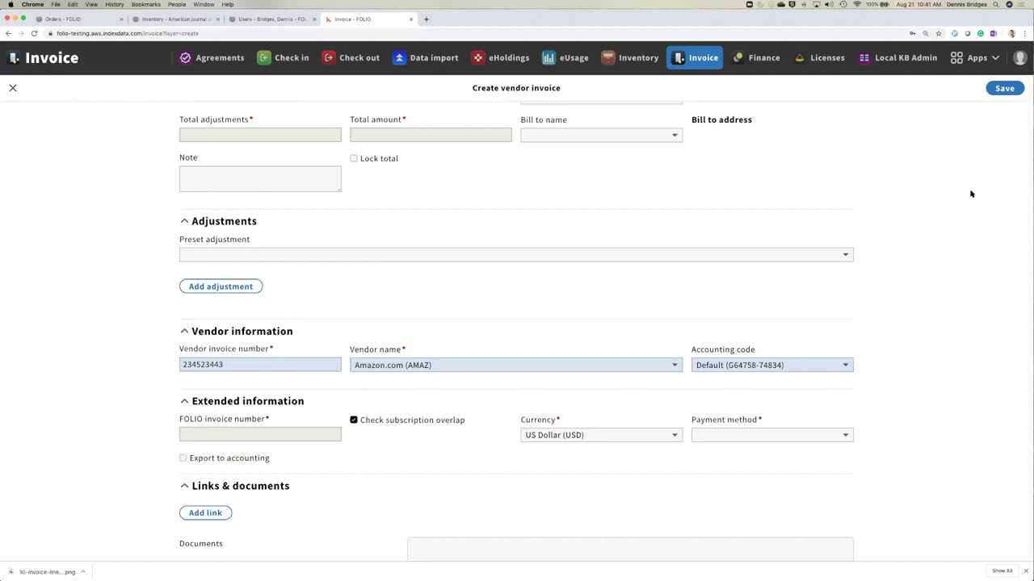
{"action": "scroll", "coordinate": [956, 197], "scroll_direction": "down", "scroll_amount": 3}
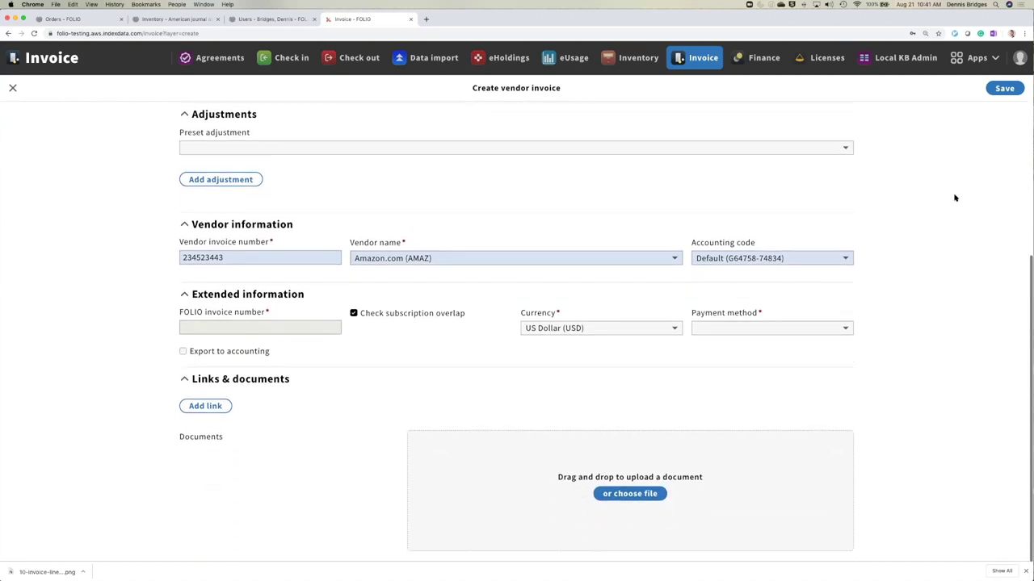
{"action": "left_click", "coordinate": [817, 331]}
{"action": "left_click", "coordinate": [765, 353]}
{"action": "scroll", "coordinate": [967, 263], "scroll_direction": "up", "scroll_amount": 3}
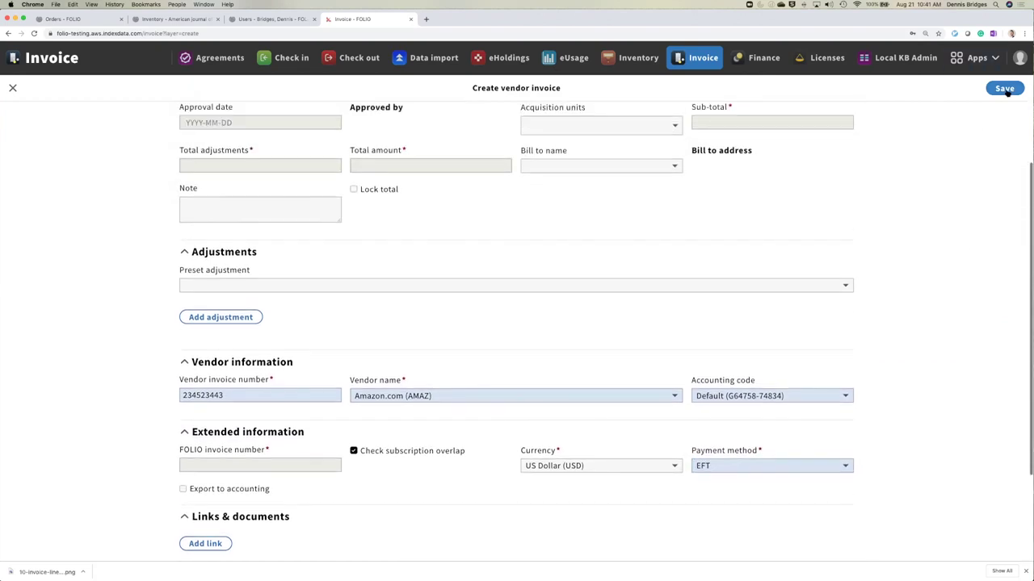
{"action": "key", "text": "Return"}
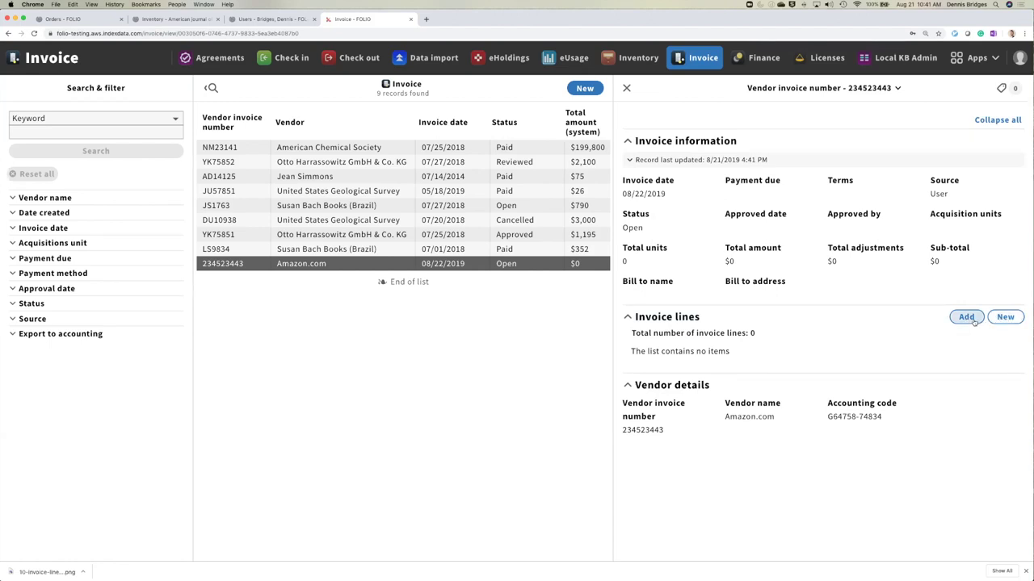
- Add order line 101101-1 to the invoice and view the new invoice line's details
{"action": "left_click", "coordinate": [973, 319]}
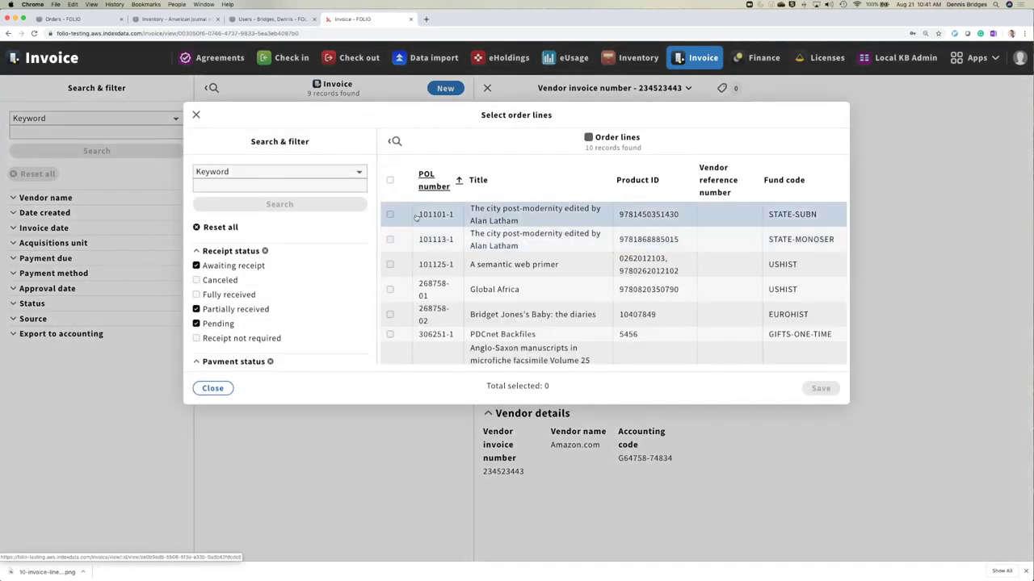
{"action": "left_click", "coordinate": [390, 214]}
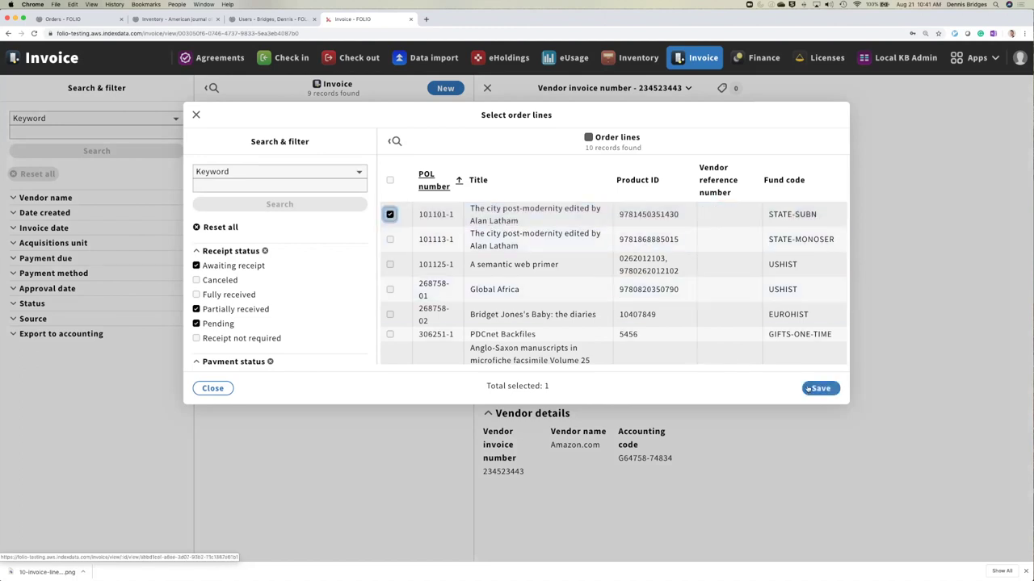
{"action": "left_click", "coordinate": [817, 388]}
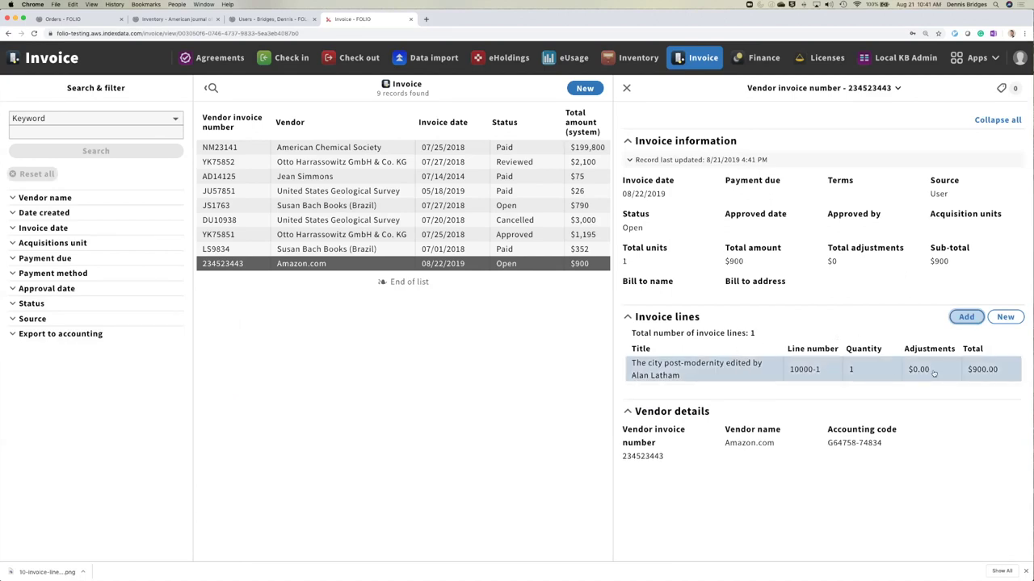
{"action": "left_click", "coordinate": [935, 371]}
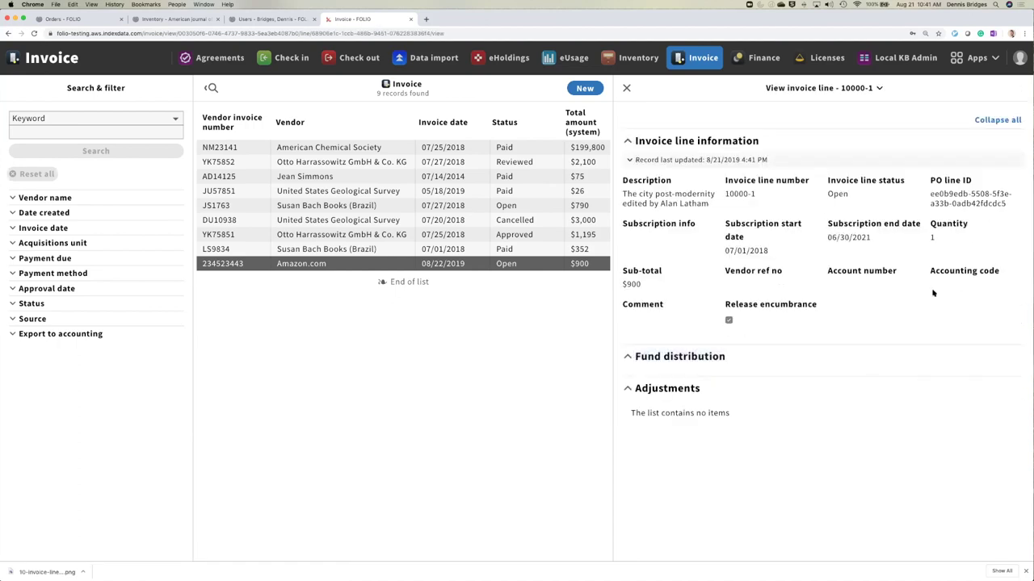
- Open invoice line 10000-1 for editing
{"action": "left_click", "coordinate": [693, 360]}
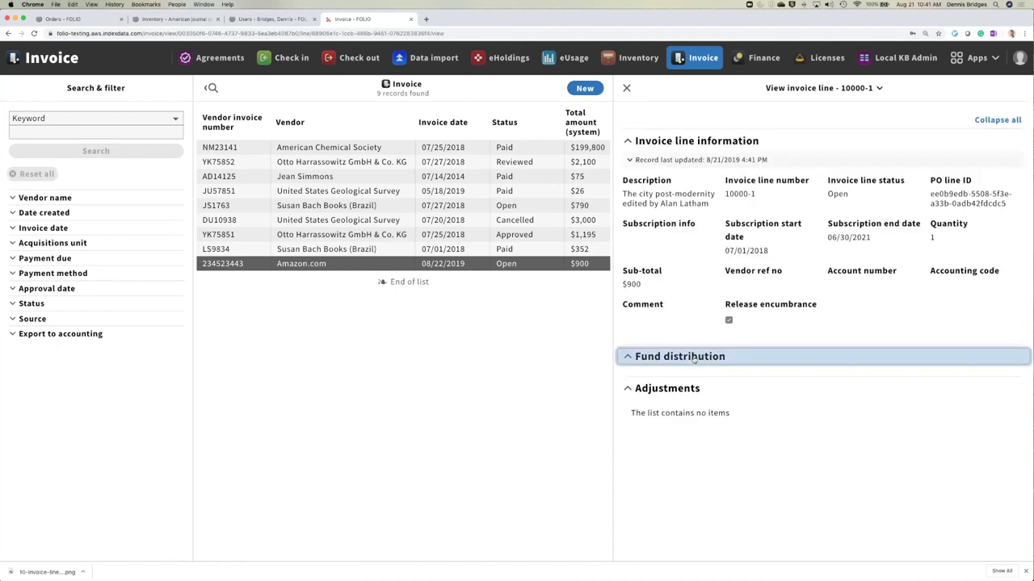
{"action": "left_click", "coordinate": [865, 87]}
{"action": "left_click", "coordinate": [787, 127]}
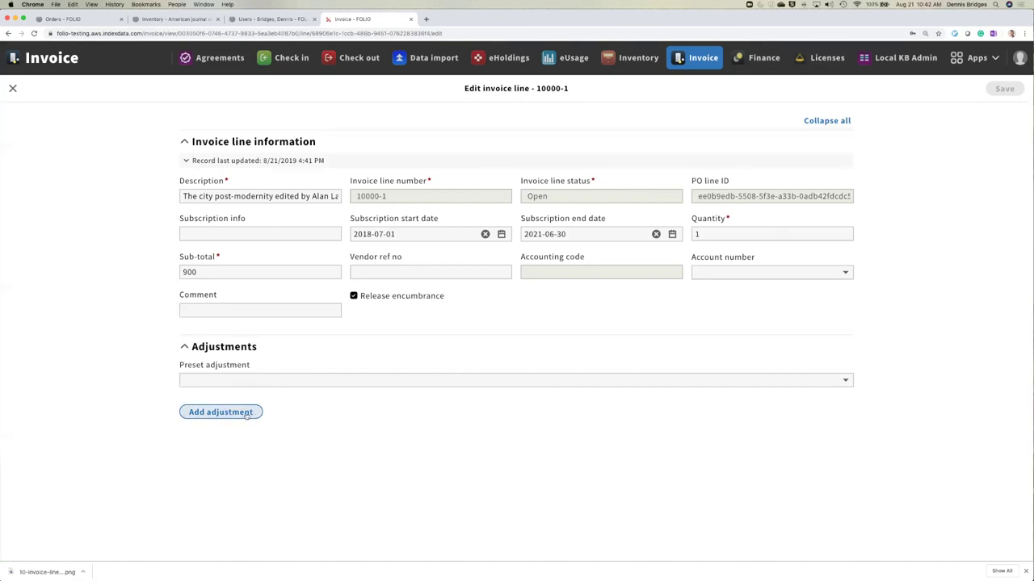
- Add a GST adjustment of 5% charged in addition to the total, and save the line
{"action": "left_click", "coordinate": [246, 415]}
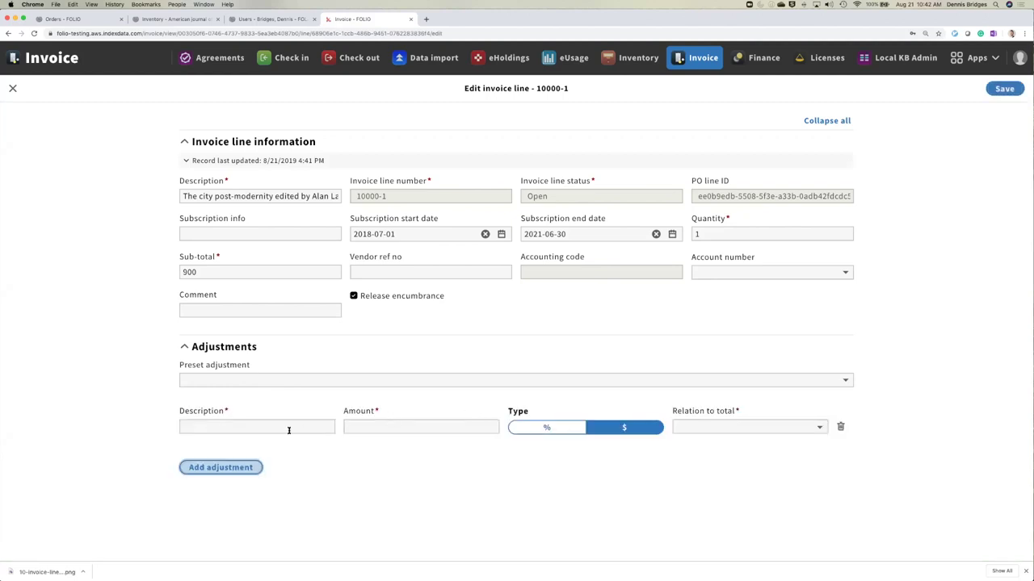
{"action": "left_click", "coordinate": [288, 429]}
{"action": "type", "text": "GST"}
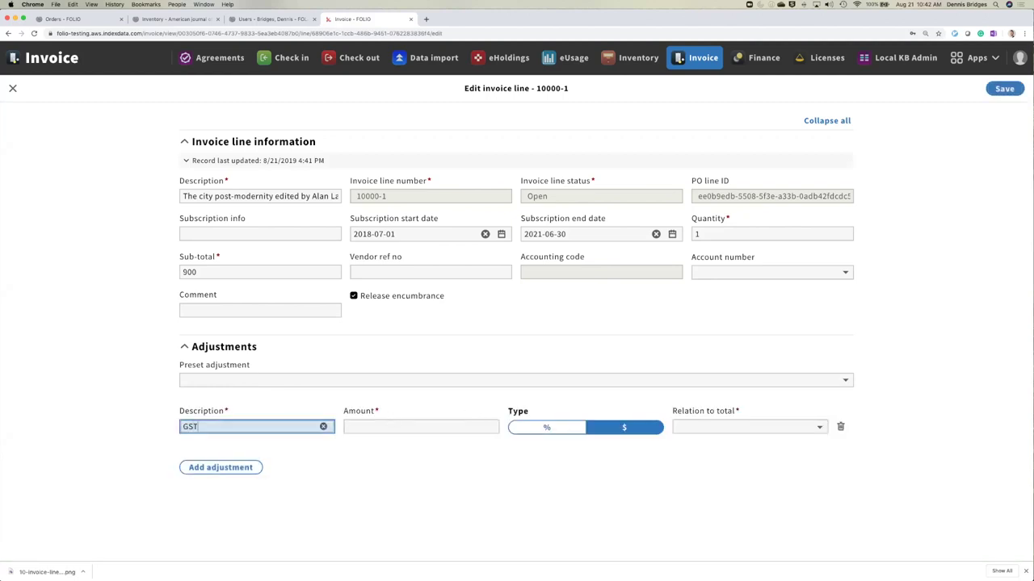
{"action": "left_click", "coordinate": [358, 422]}
{"action": "type", "text": "5"}
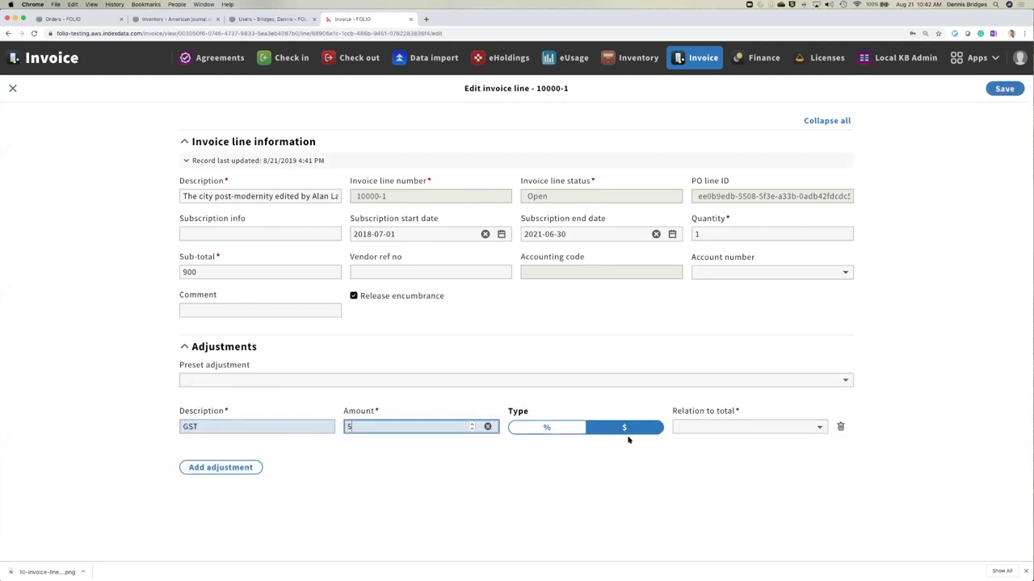
{"action": "left_click", "coordinate": [557, 428]}
{"action": "left_click", "coordinate": [747, 428]}
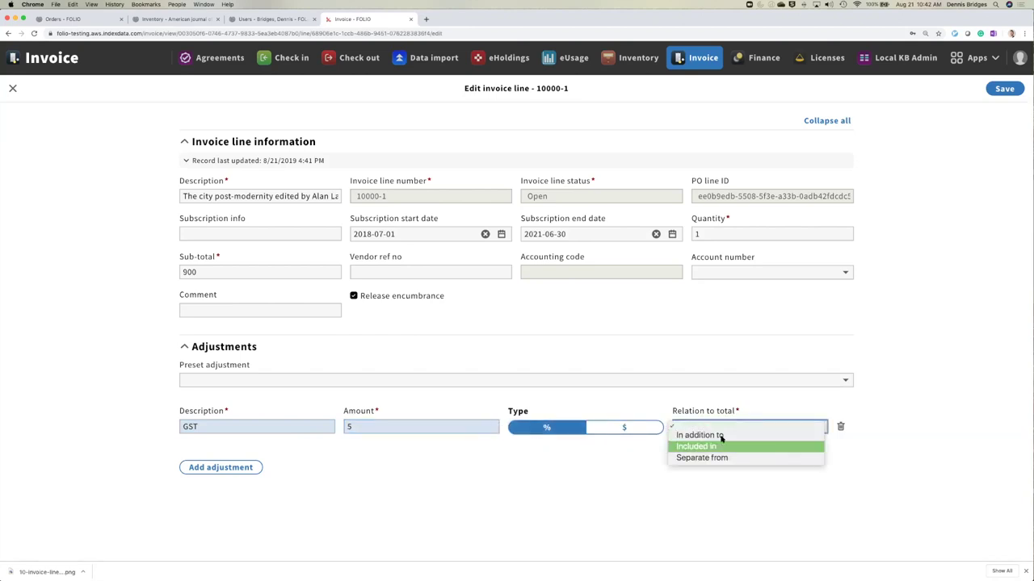
{"action": "key", "text": "Return"}
{"action": "key", "text": "Tab"}
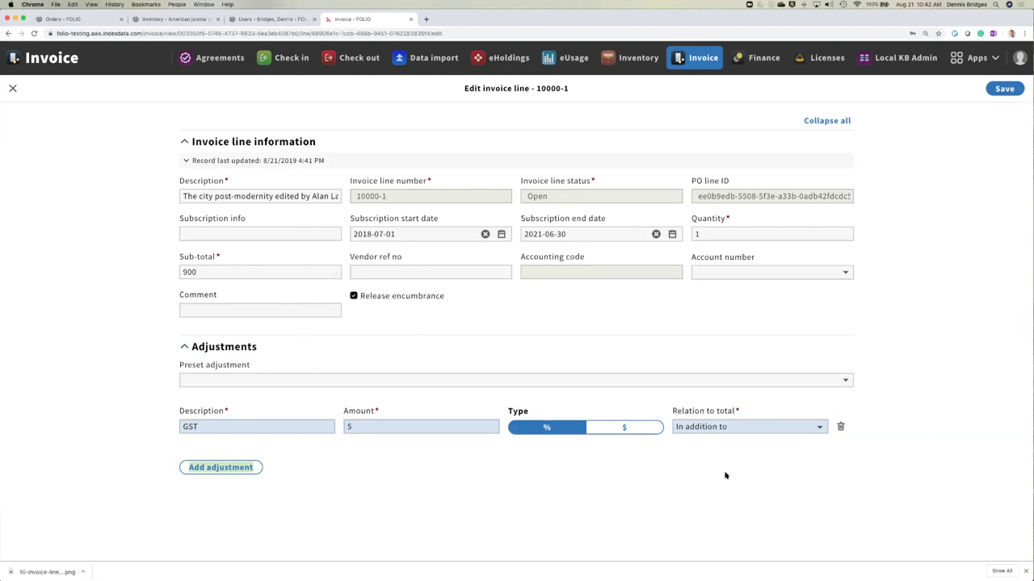
{"action": "left_click", "coordinate": [743, 433]}
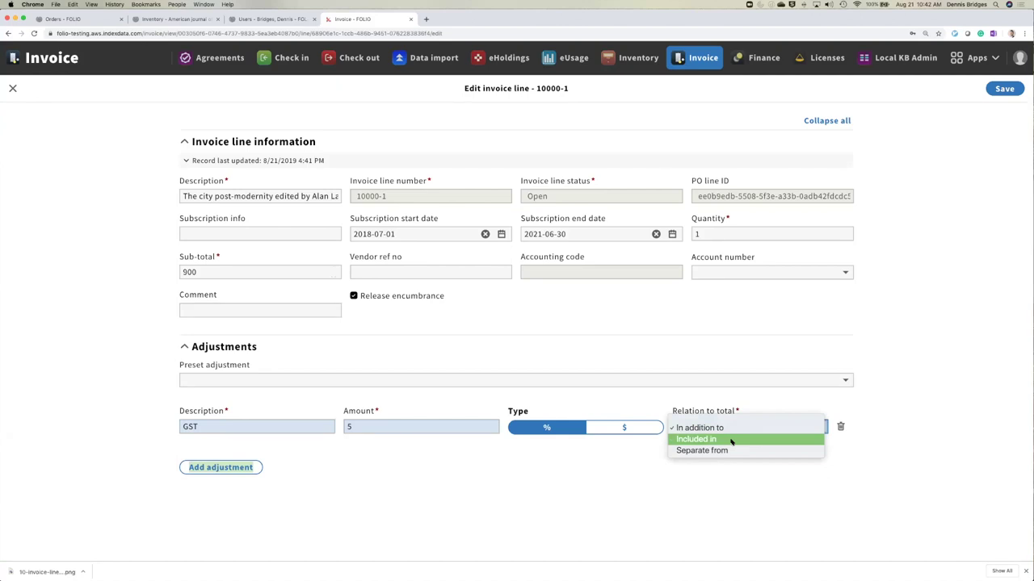
{"action": "left_click", "coordinate": [1010, 342]}
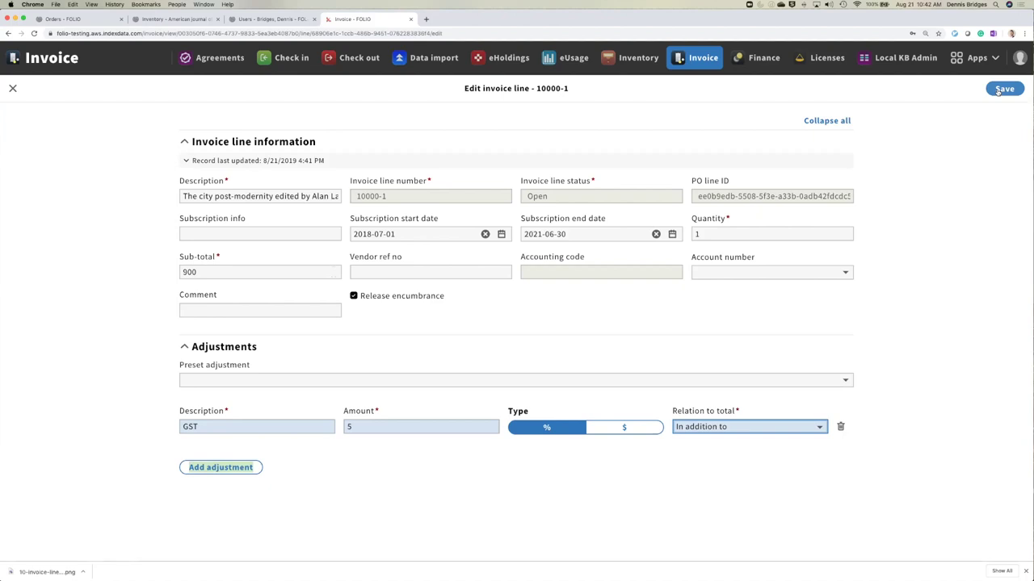
{"action": "left_click", "coordinate": [1001, 89]}
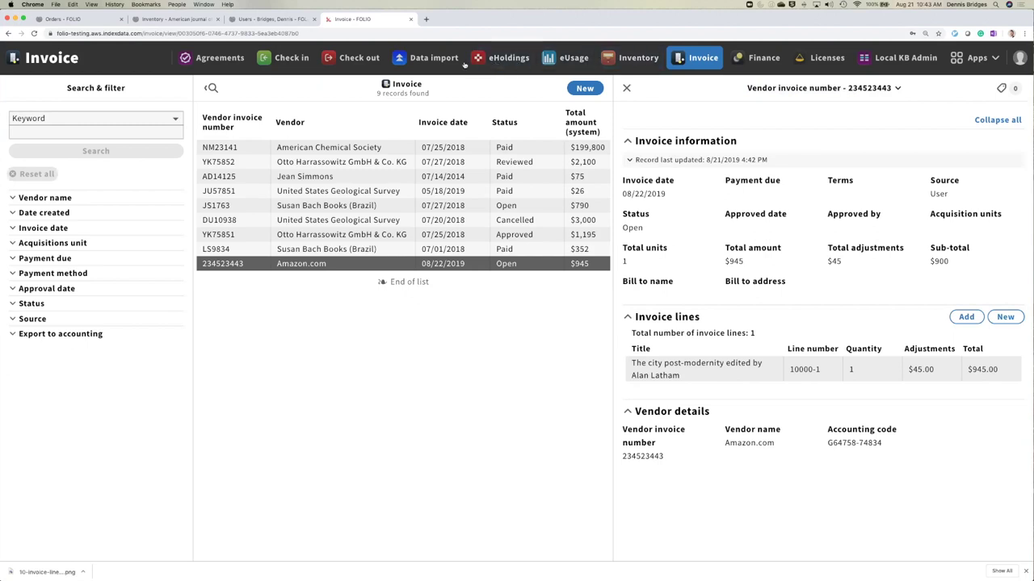
- View purchase order 306857 in Orders, check its related invoice 82912, then return to the order
{"action": "left_click", "coordinate": [973, 57]}
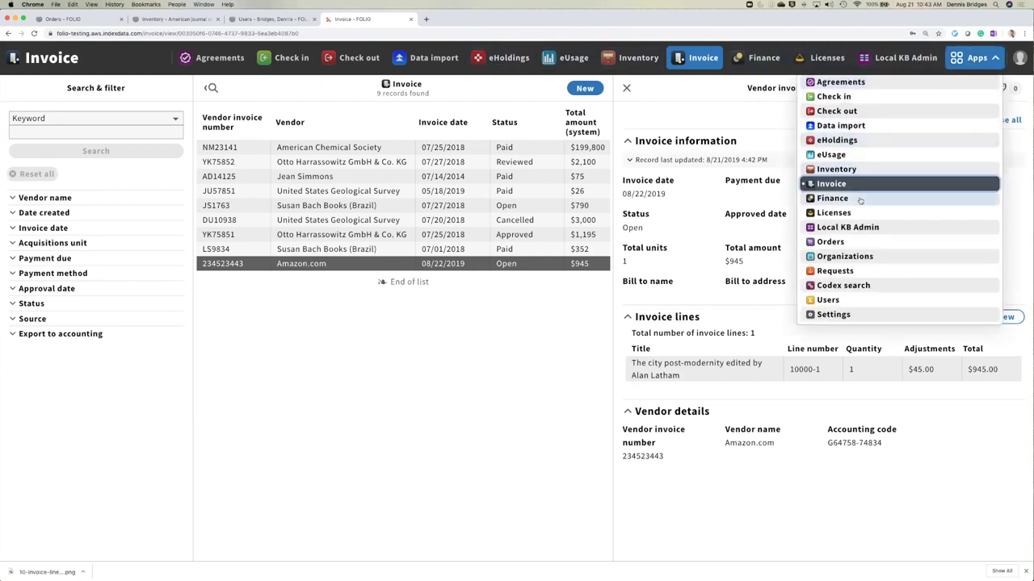
{"action": "left_click", "coordinate": [835, 242]}
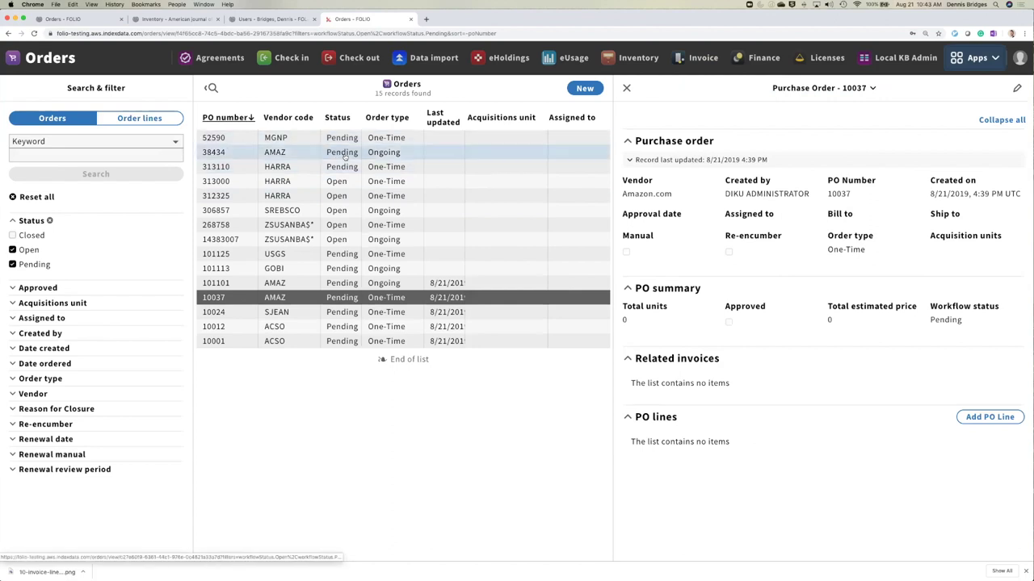
{"action": "left_click", "coordinate": [309, 211]}
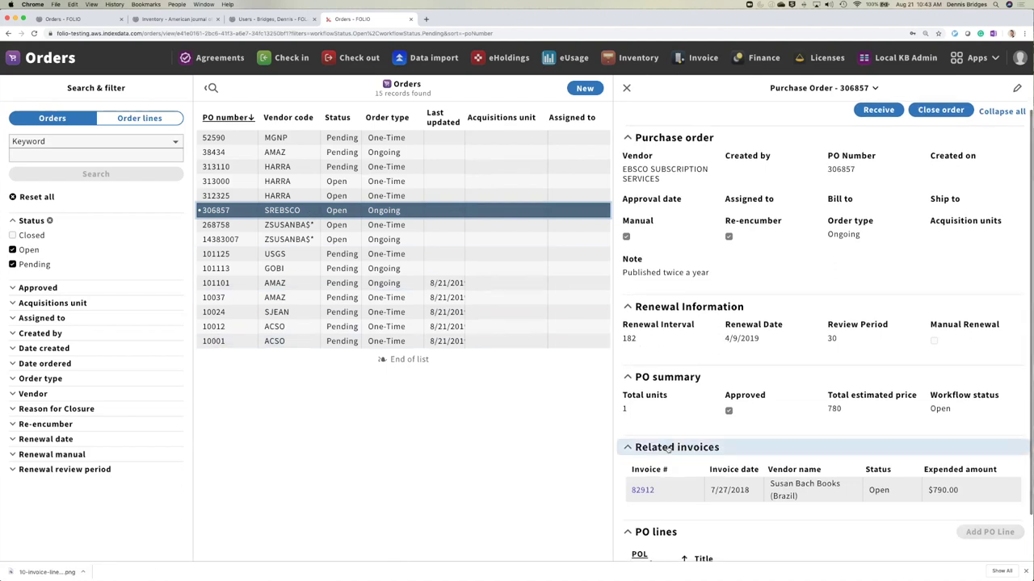
{"action": "scroll", "coordinate": [697, 449], "scroll_direction": "down", "scroll_amount": 1}
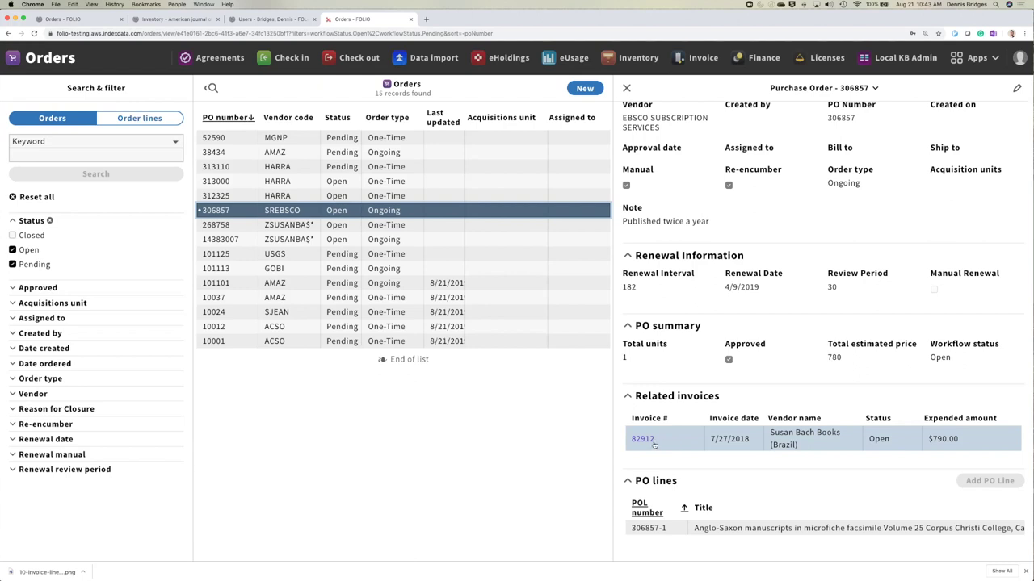
{"action": "left_click", "coordinate": [643, 439]}
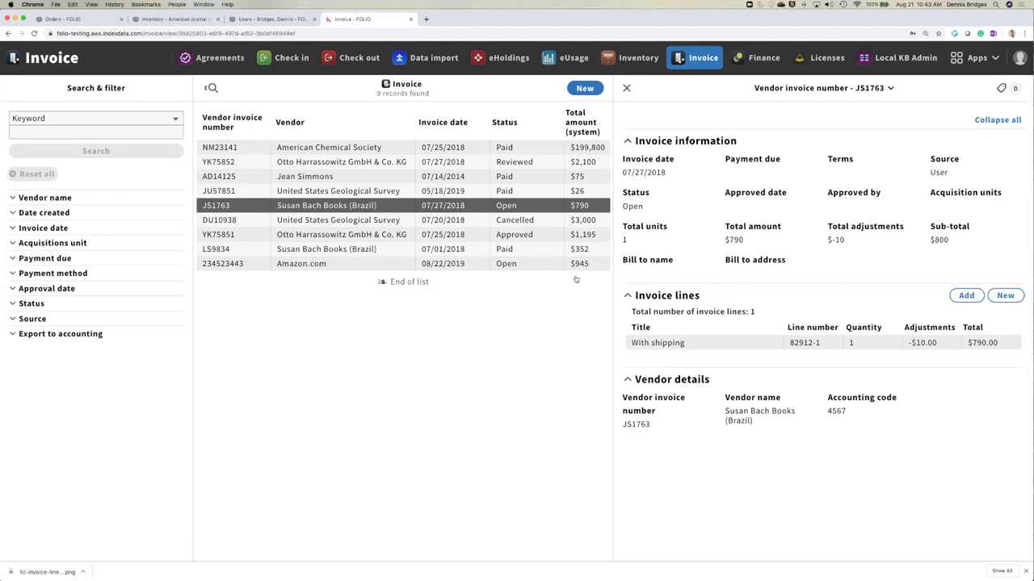
{"action": "left_click", "coordinate": [8, 34]}
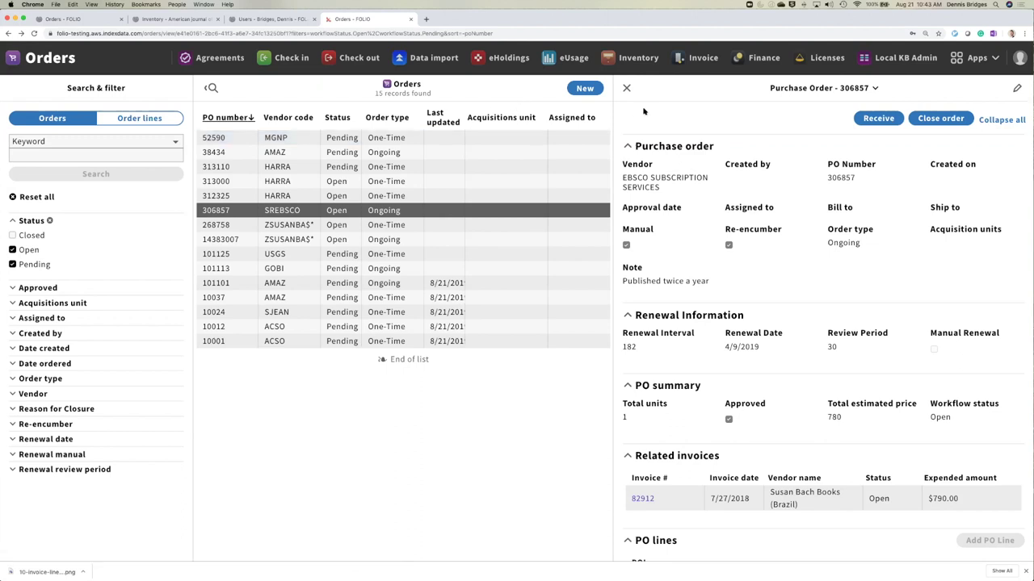
- Review the main and test acquisition units in Settings, then start a new acquisition unit
{"action": "left_click", "coordinate": [977, 58]}
{"action": "left_click", "coordinate": [842, 315]}
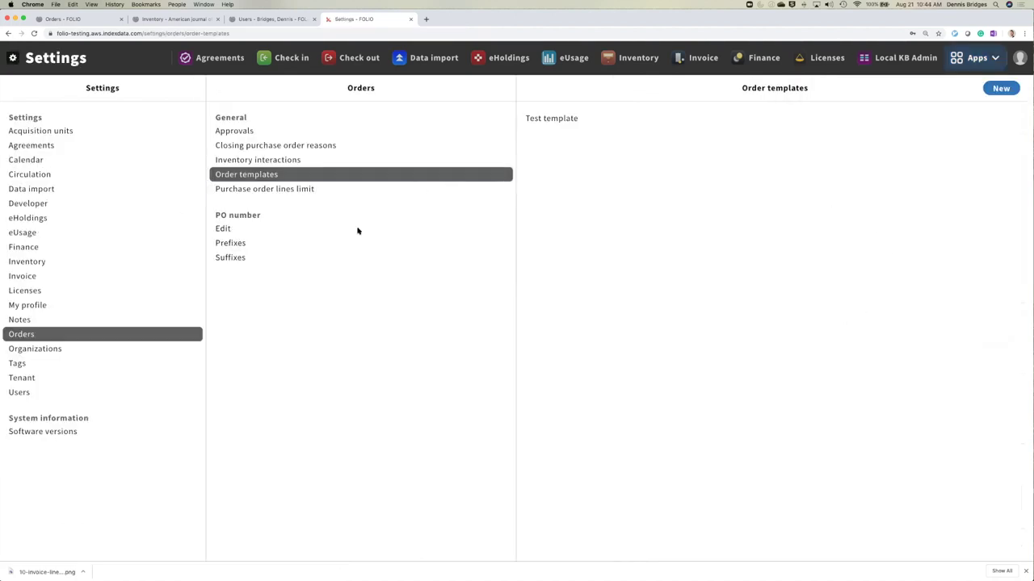
{"action": "left_click", "coordinate": [52, 133]}
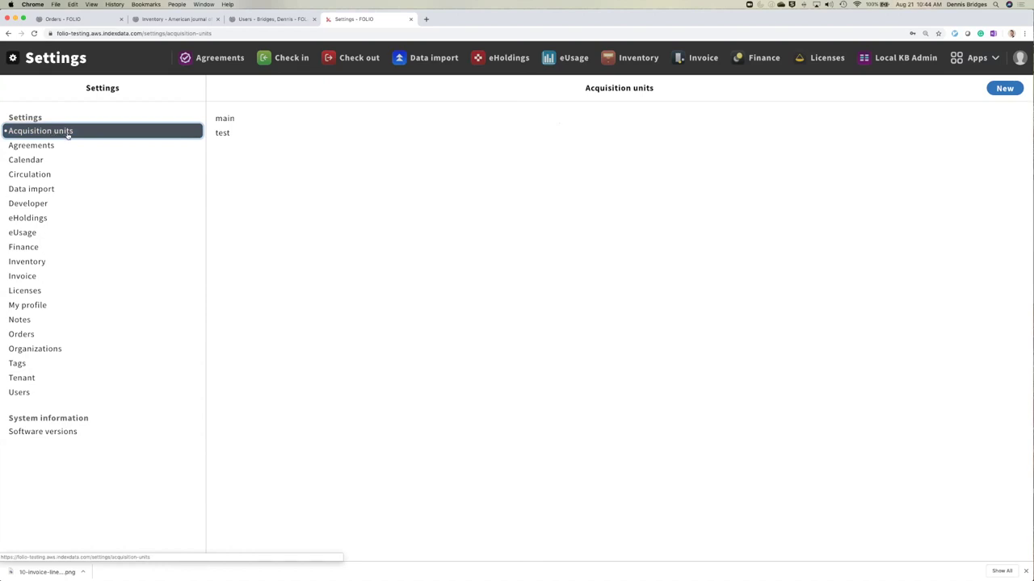
{"action": "left_click", "coordinate": [235, 120]}
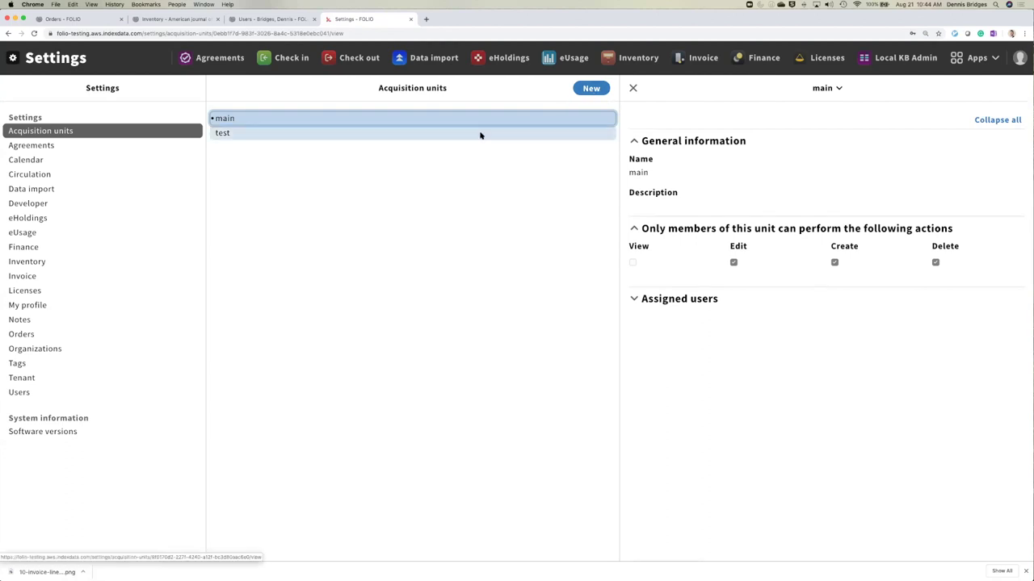
{"action": "left_click", "coordinate": [331, 139]}
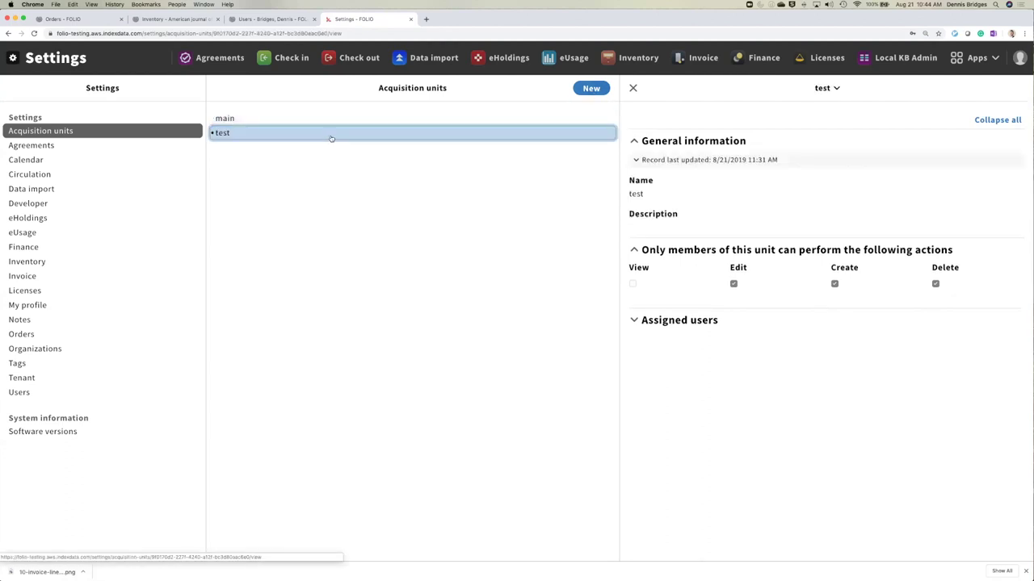
{"action": "left_click", "coordinate": [596, 91]}
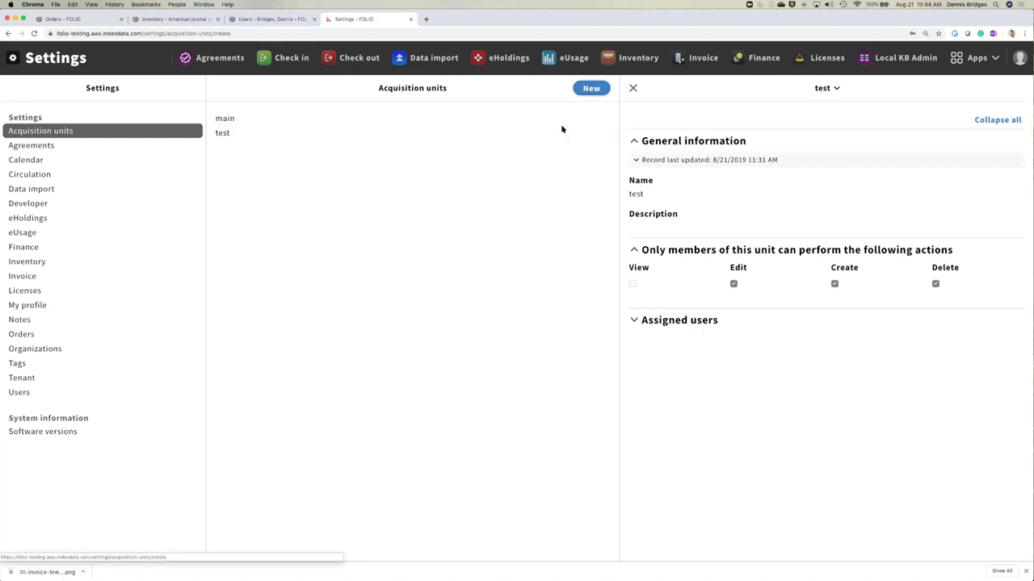
{"action": "left_click", "coordinate": [301, 176]}
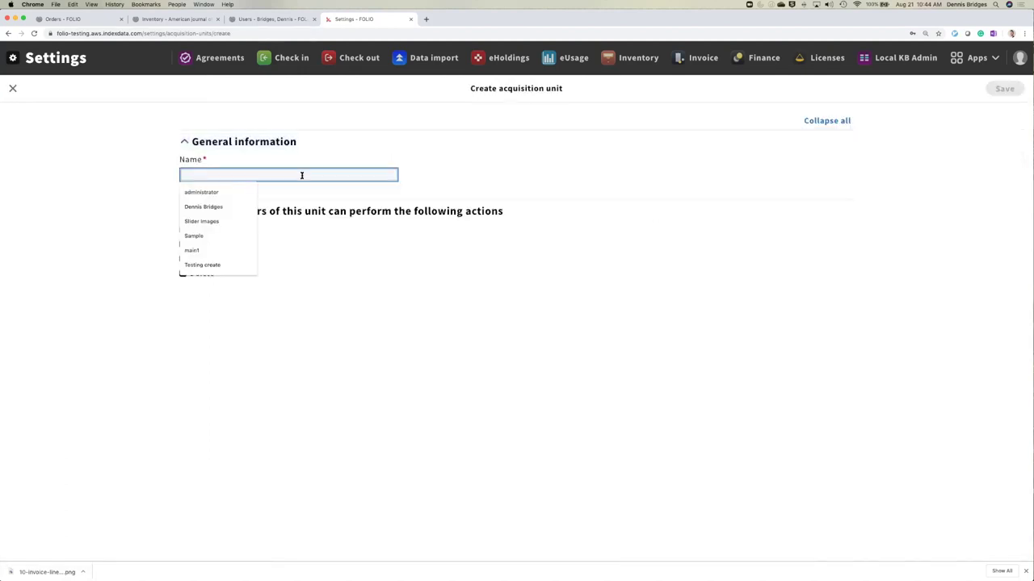
- Name the new acquisition unit 'Demo Unit' and save it
{"action": "type", "text": "Demo"}
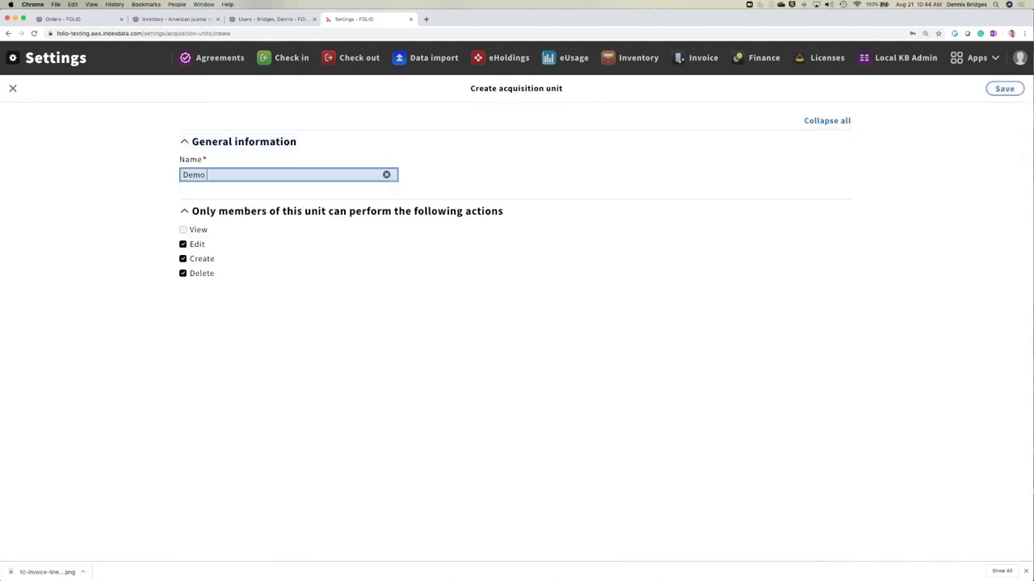
{"action": "type", "text": " Unit"}
{"action": "left_click", "coordinate": [1004, 89]}
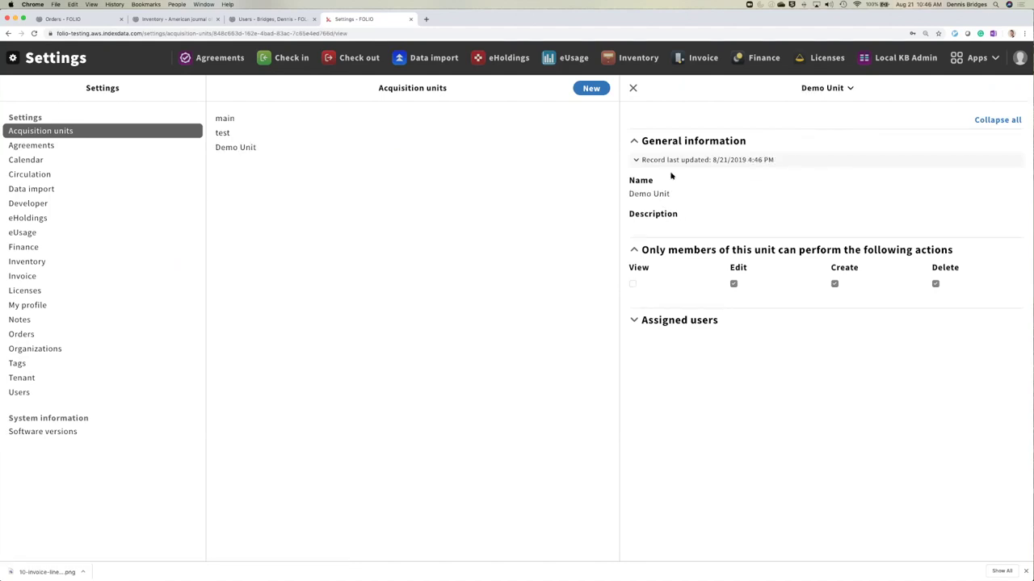
- Search users for 'diku' and assign the administrator account to Demo Unit
{"action": "left_click", "coordinate": [671, 323]}
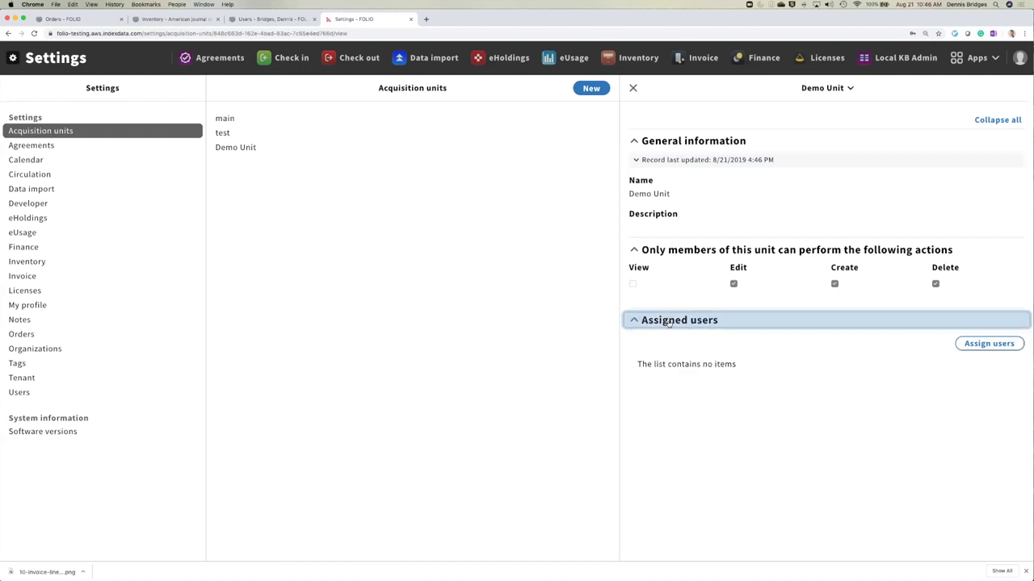
{"action": "left_click", "coordinate": [988, 343]}
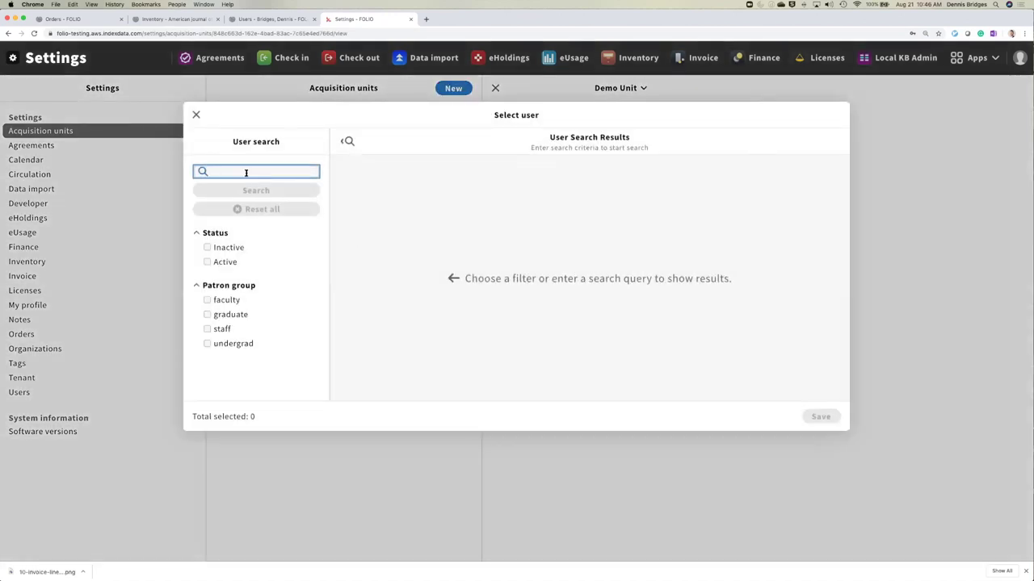
{"action": "type", "text": "dennis"}
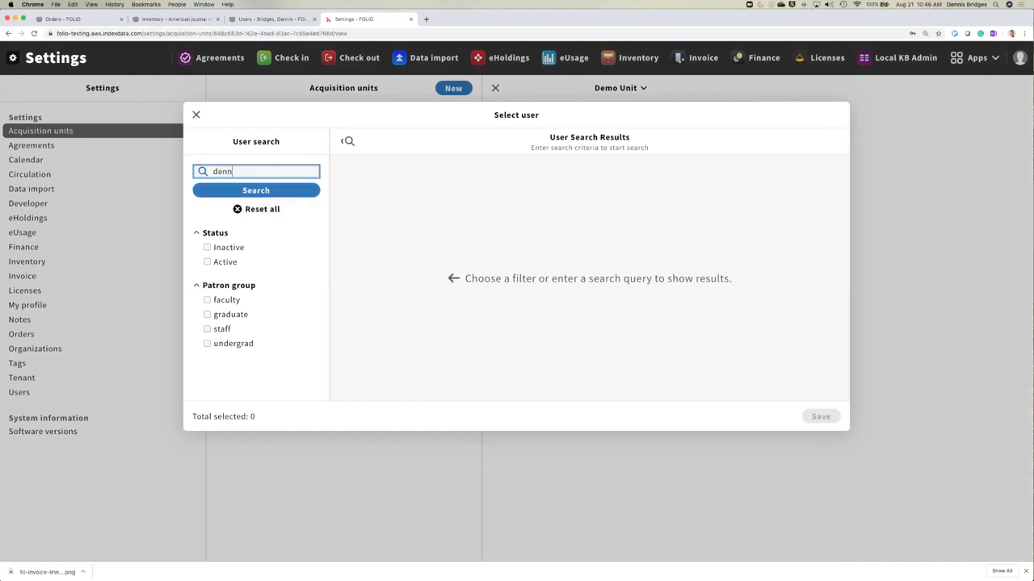
{"action": "left_click", "coordinate": [227, 191]}
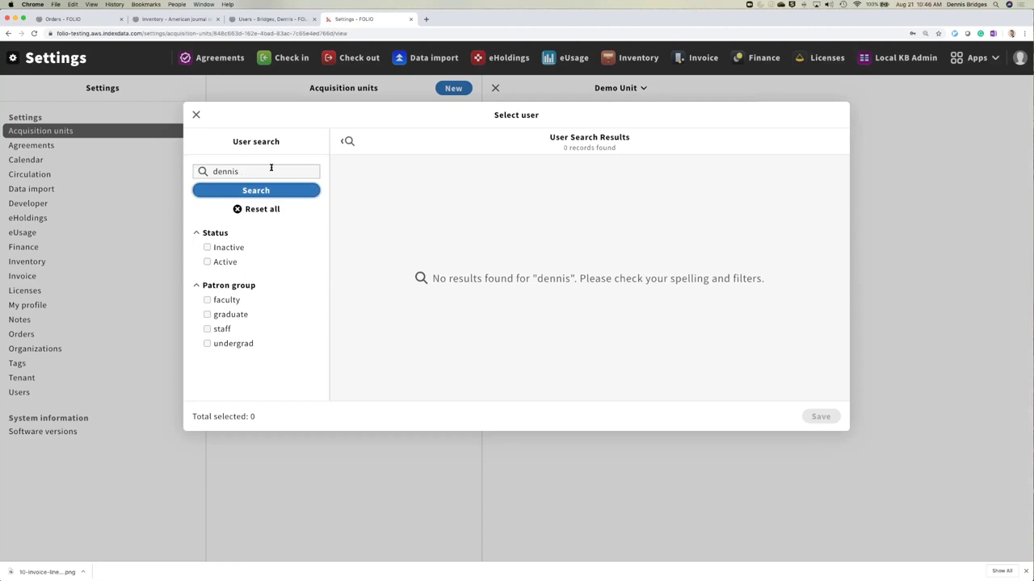
{"action": "double_click", "coordinate": [202, 171]}
{"action": "type", "text": "diku"}
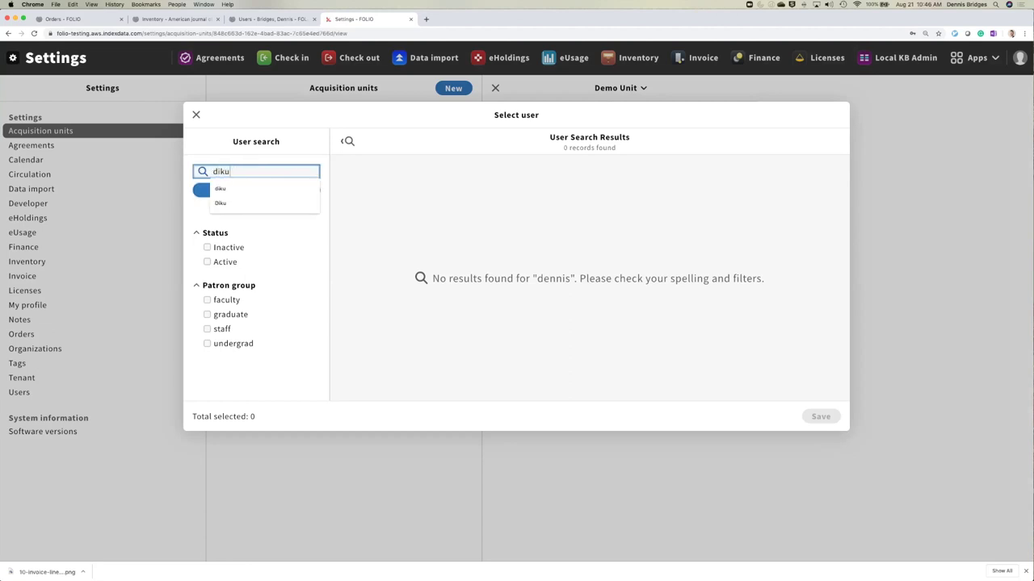
{"action": "key", "text": "Return"}
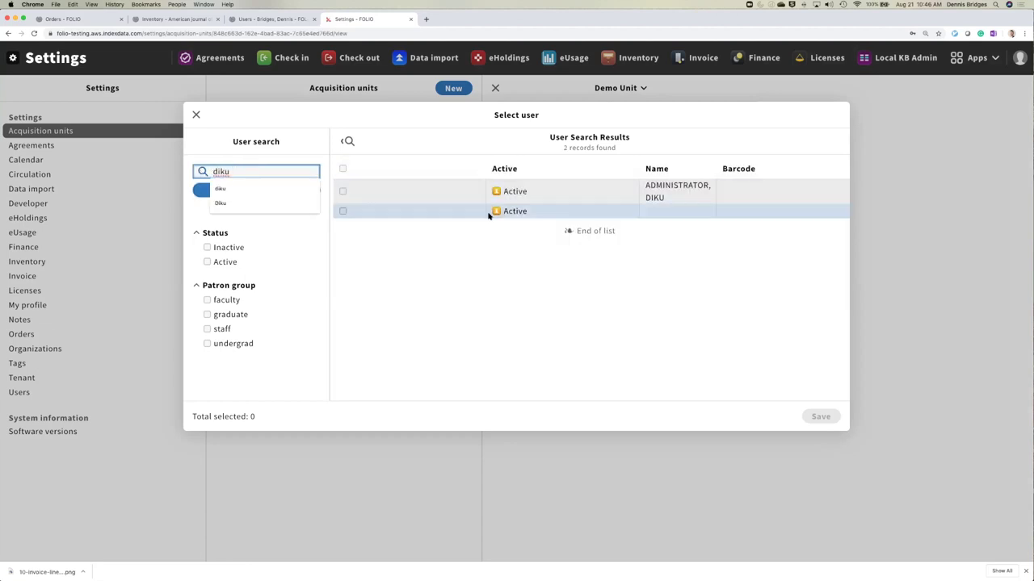
{"action": "left_click", "coordinate": [428, 196]}
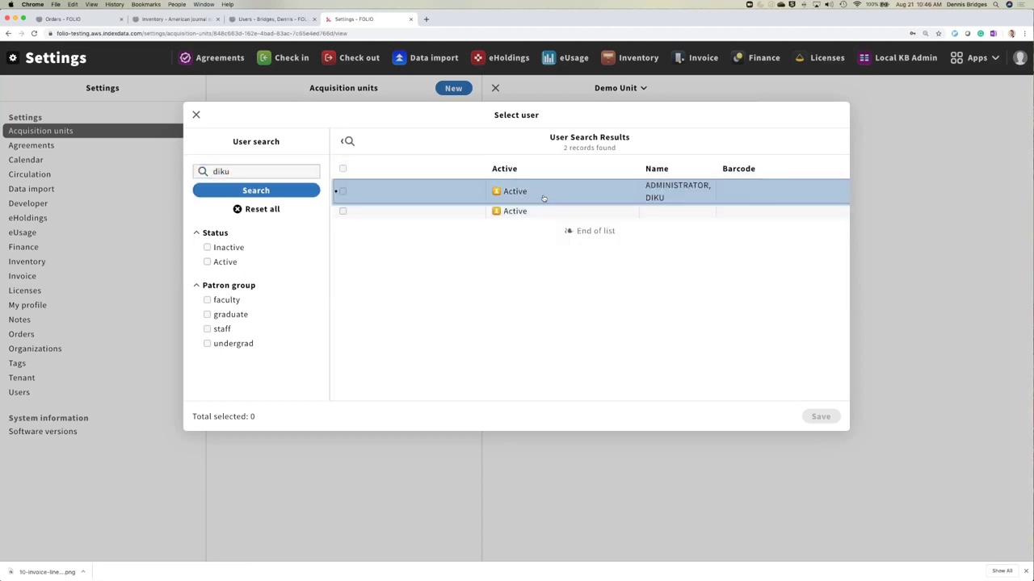
{"action": "left_click", "coordinate": [341, 191]}
{"action": "left_click", "coordinate": [820, 416]}
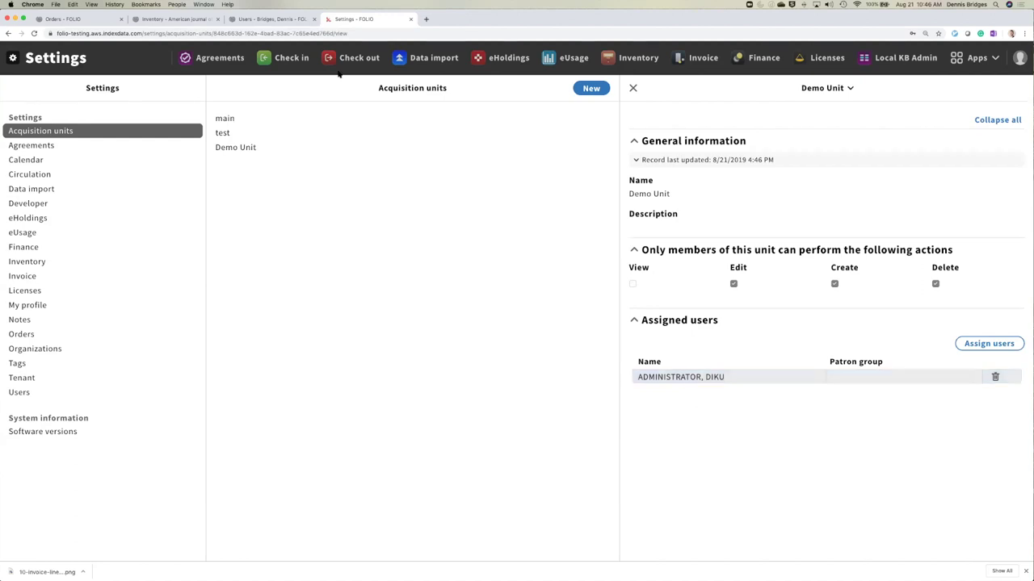
{"action": "left_click", "coordinate": [977, 57]}
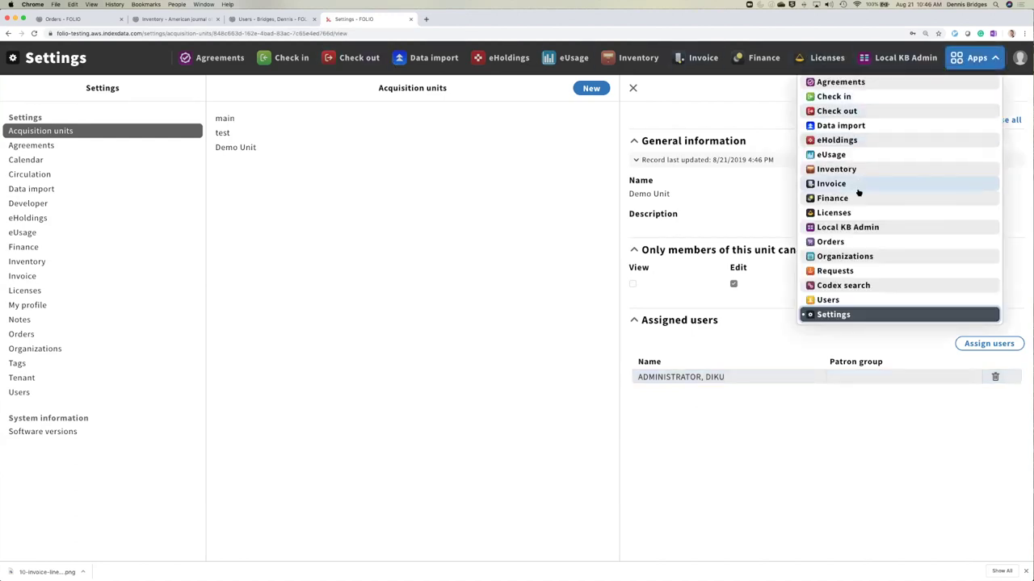
- Create a purchase order from Test template (TT) with acquisition unit Demo Unit and save it
{"action": "key", "text": "Return"}
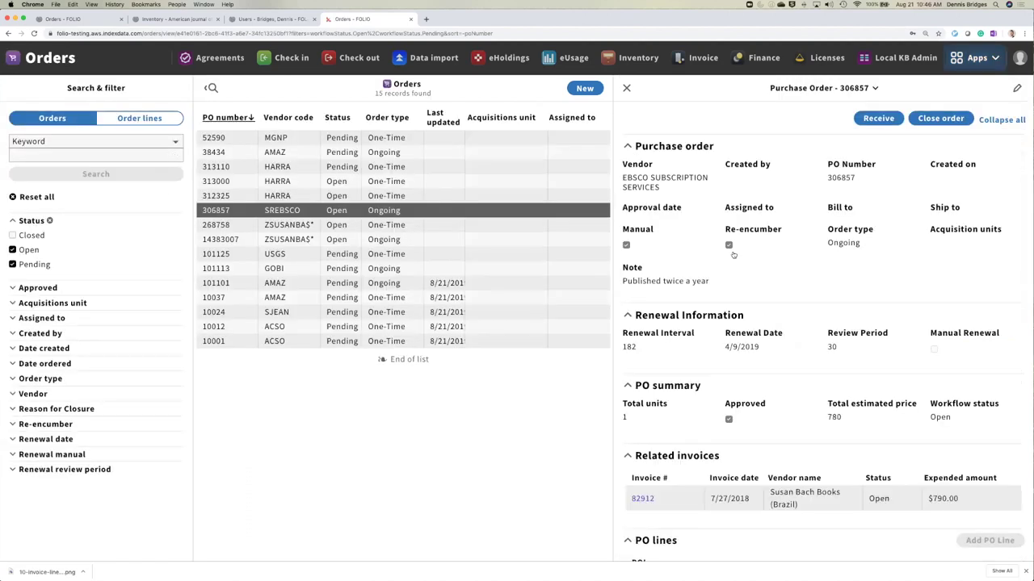
{"action": "left_click", "coordinate": [591, 89]}
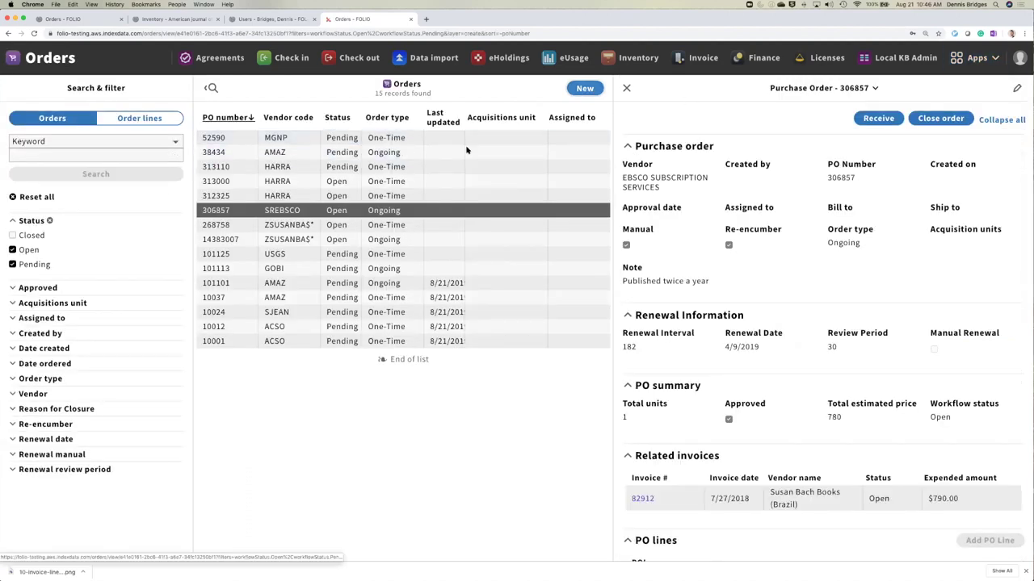
{"action": "left_click", "coordinate": [353, 153]}
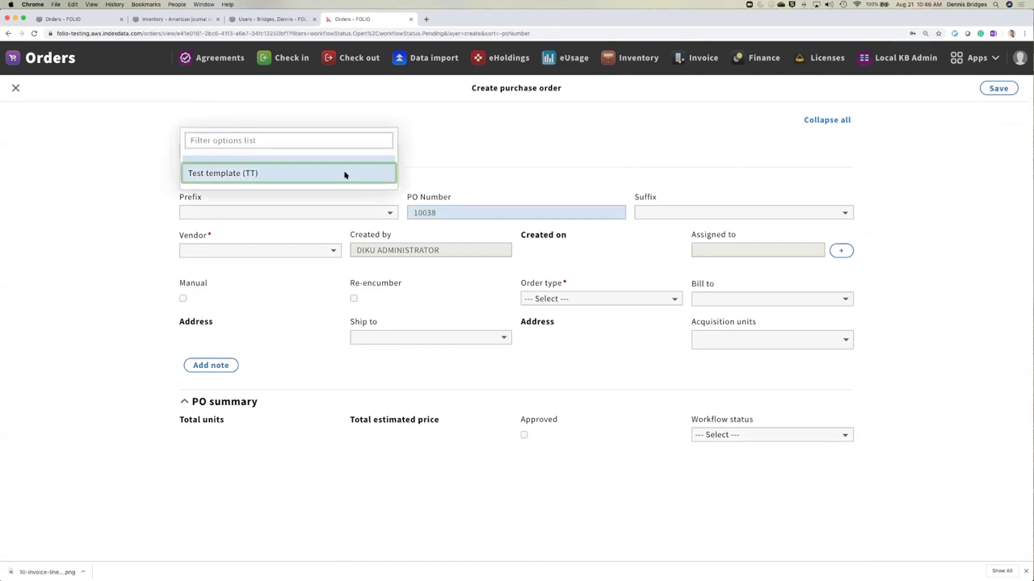
{"action": "left_click", "coordinate": [344, 175]}
{"action": "left_click", "coordinate": [780, 342]}
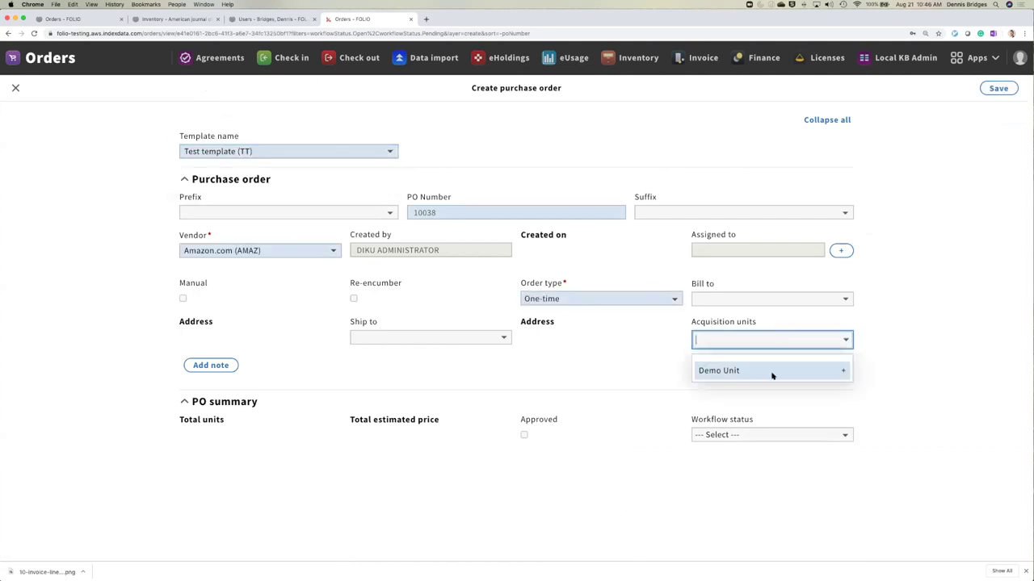
{"action": "left_click", "coordinate": [772, 374]}
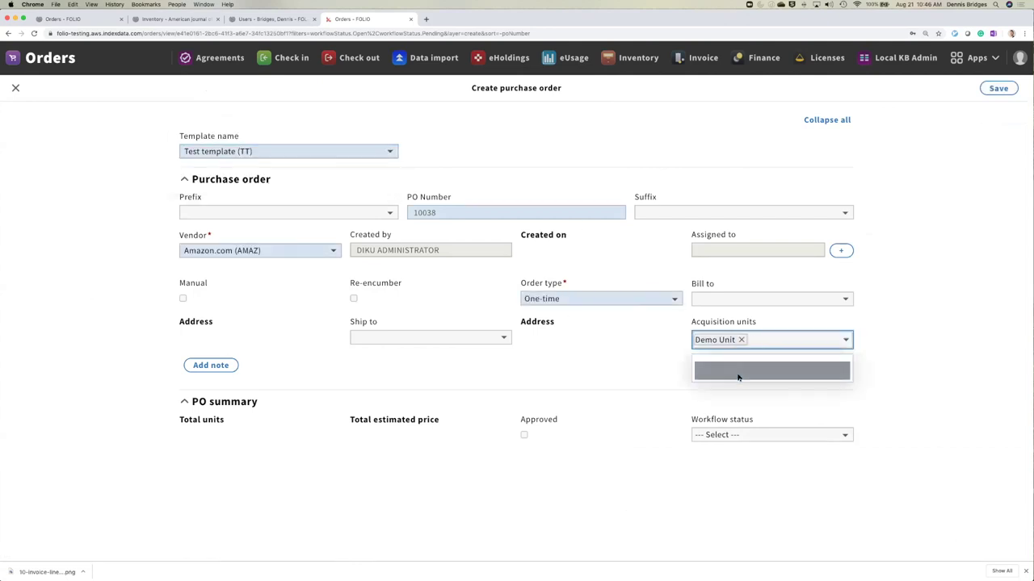
{"action": "left_click", "coordinate": [895, 331]}
{"action": "left_click", "coordinate": [999, 88]}
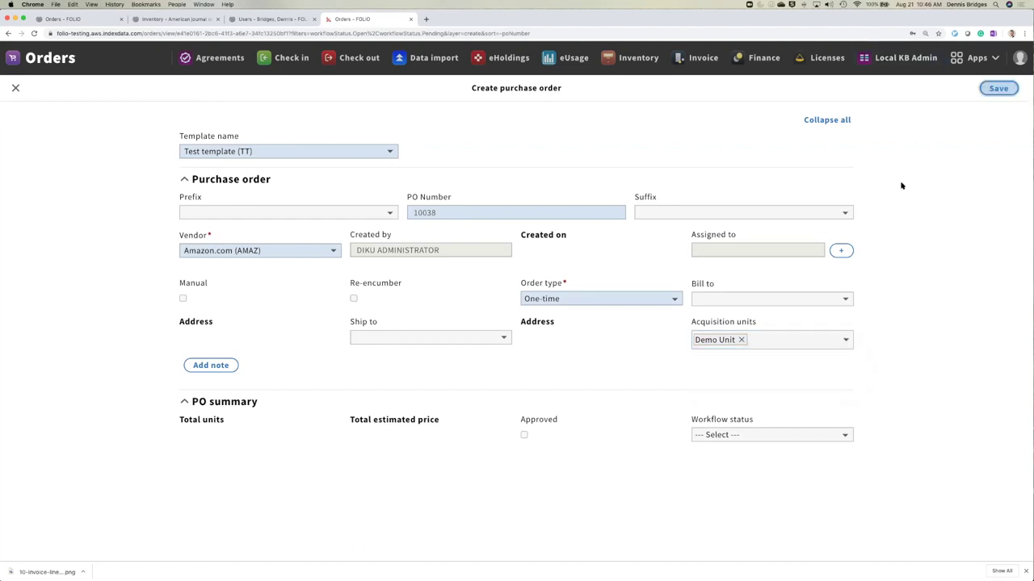